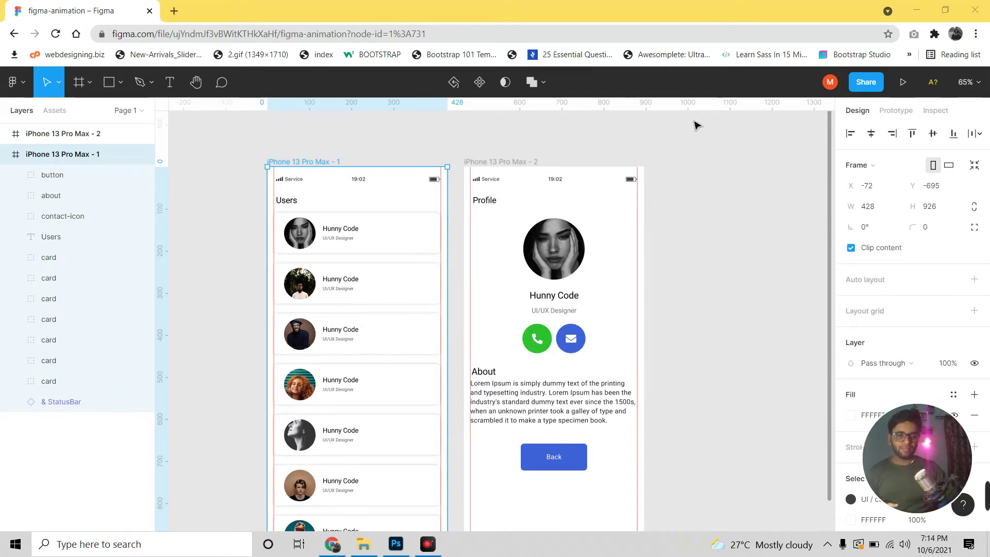
Play the figma-animation prototype and test opening user profiles and going Back several times.
click(902, 82)
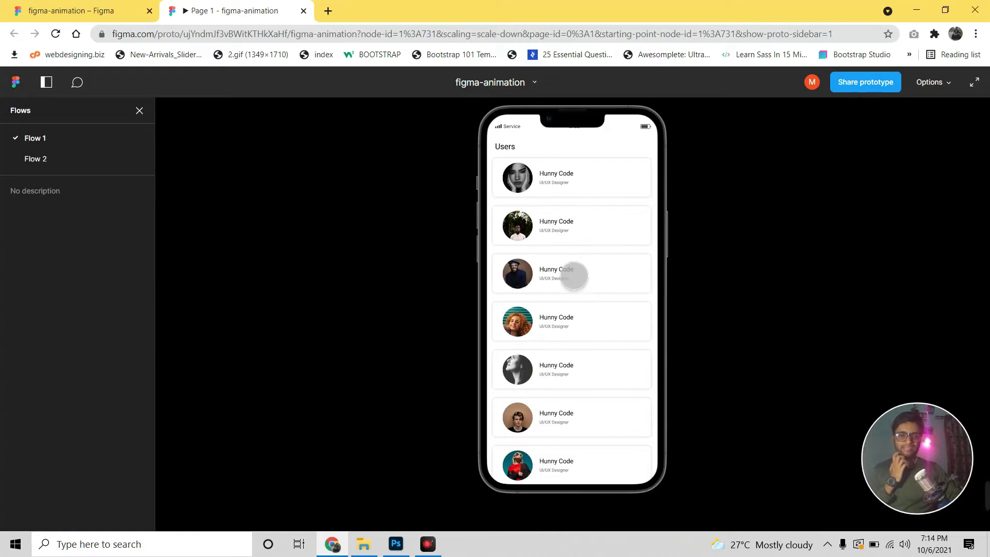
click(600, 191)
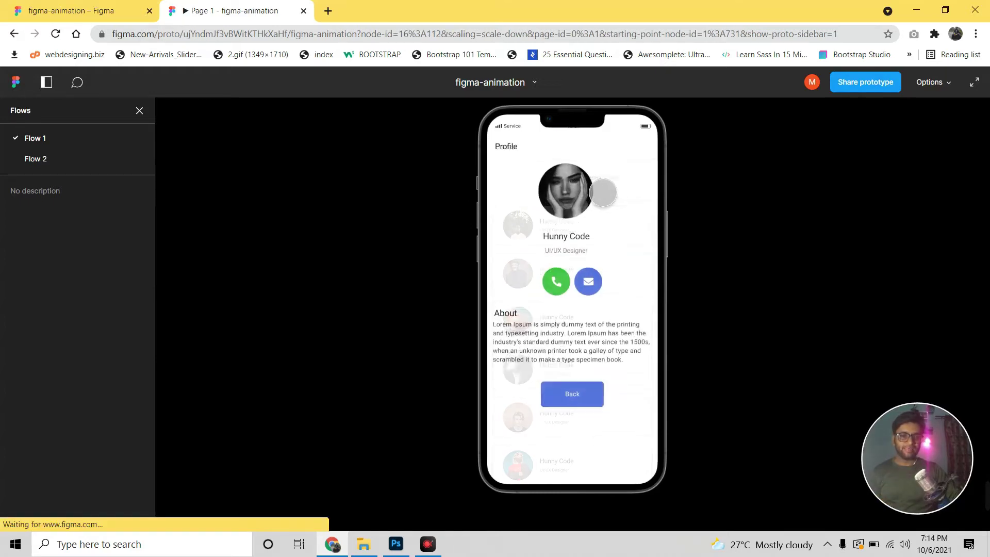
click(590, 400)
click(597, 199)
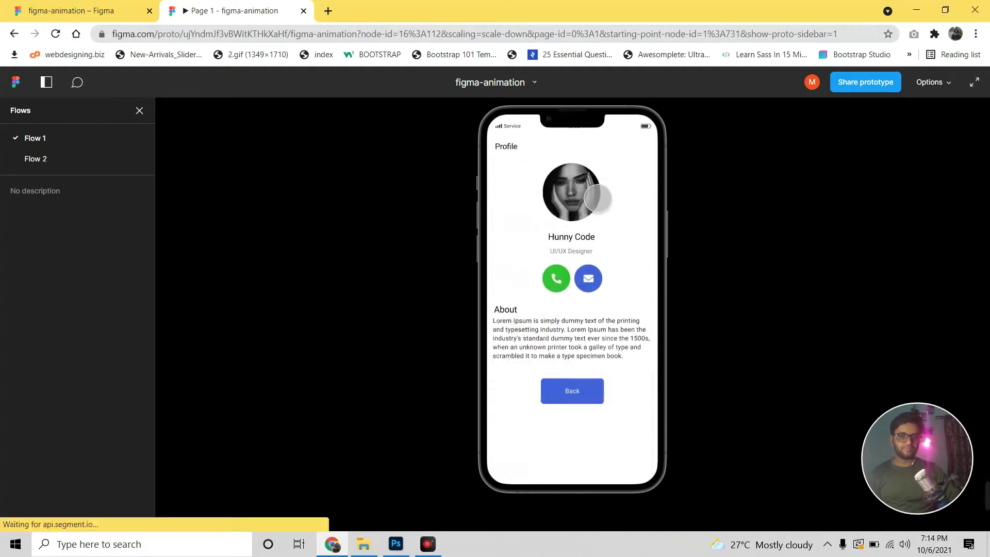
click(601, 399)
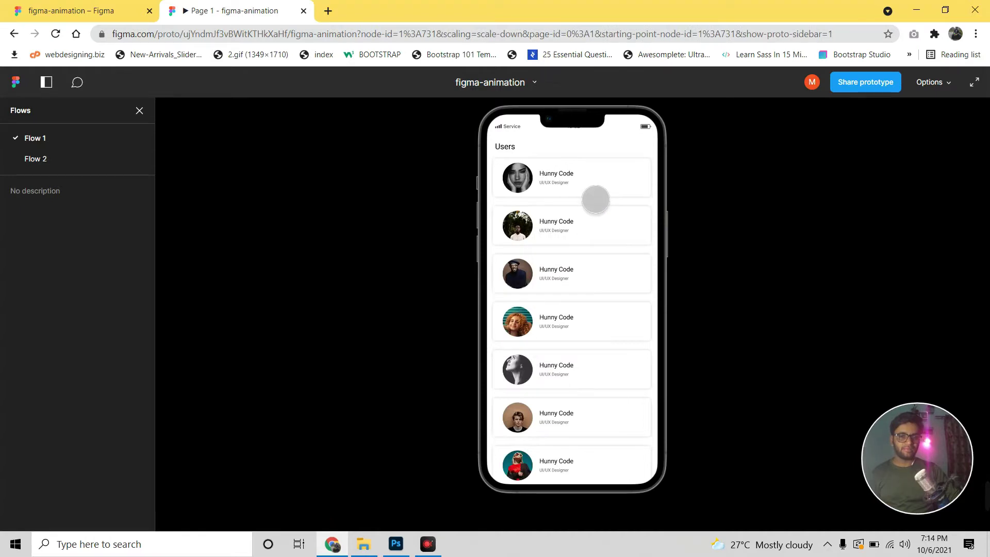
click(594, 199)
click(575, 398)
click(593, 201)
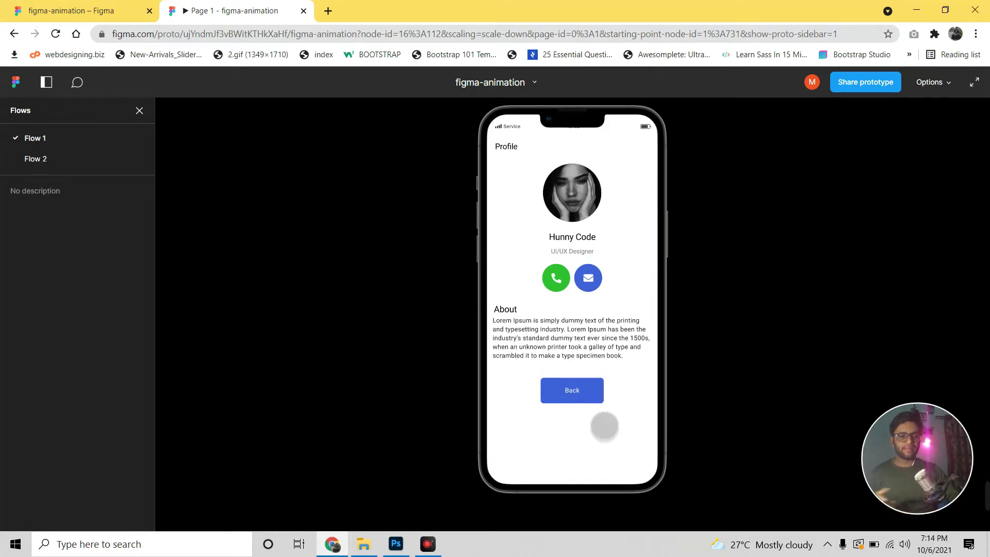
click(599, 402)
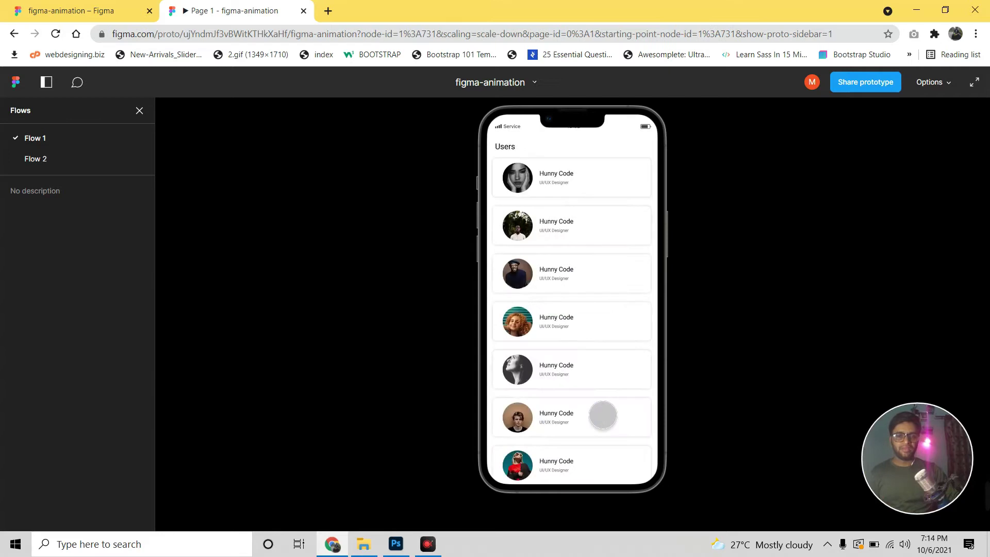
click(583, 201)
click(602, 400)
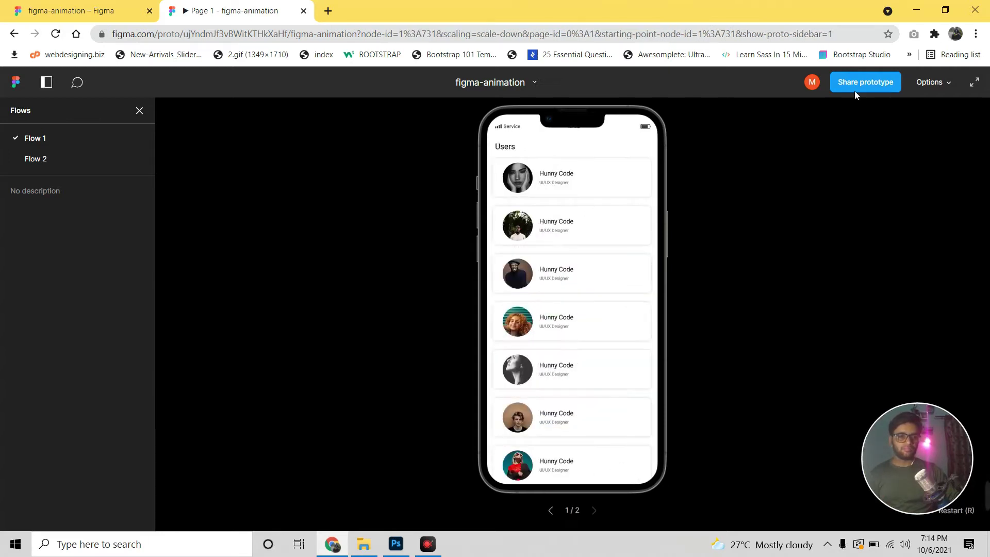
Show the prototype at 100% size, open a Profile screen, and reload the page.
click(936, 82)
click(895, 110)
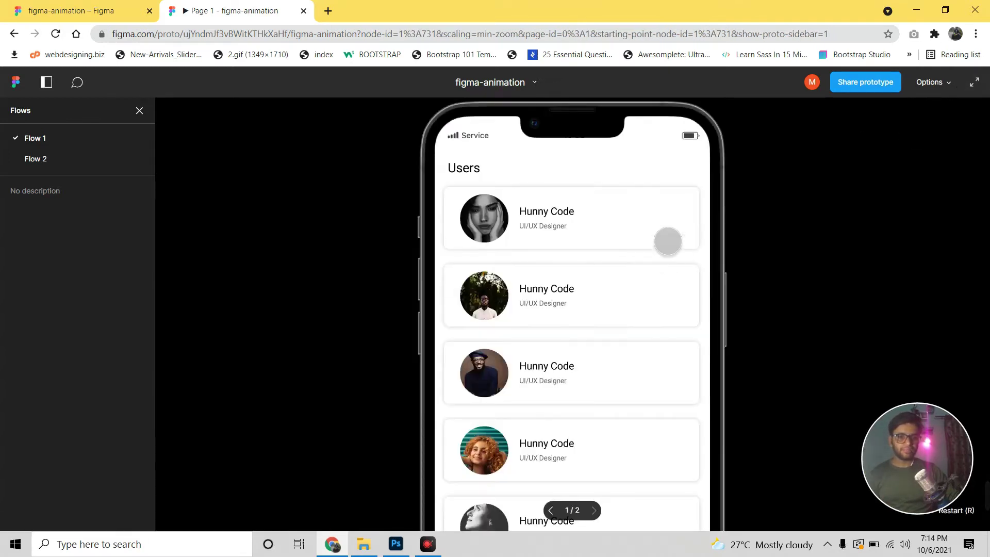
click(595, 243)
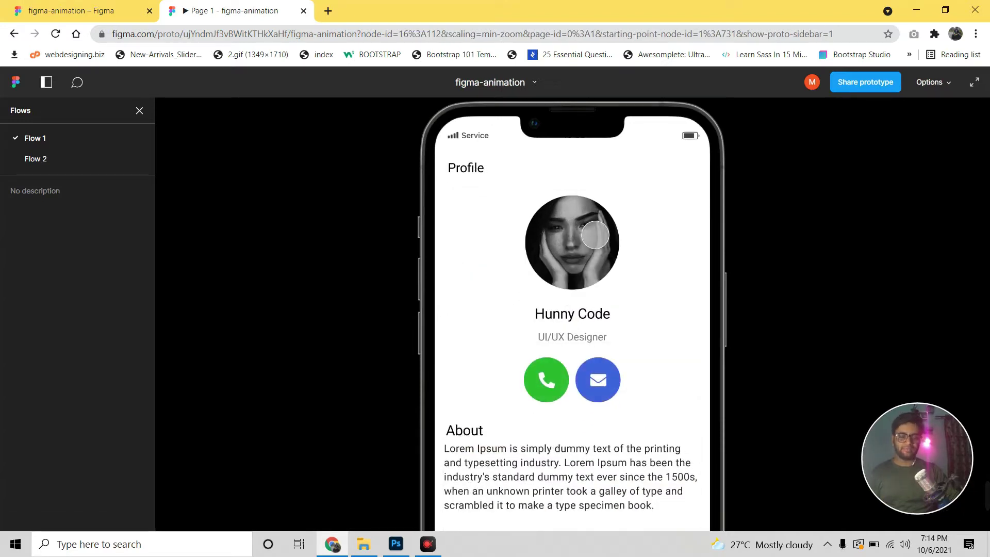
key(F5)
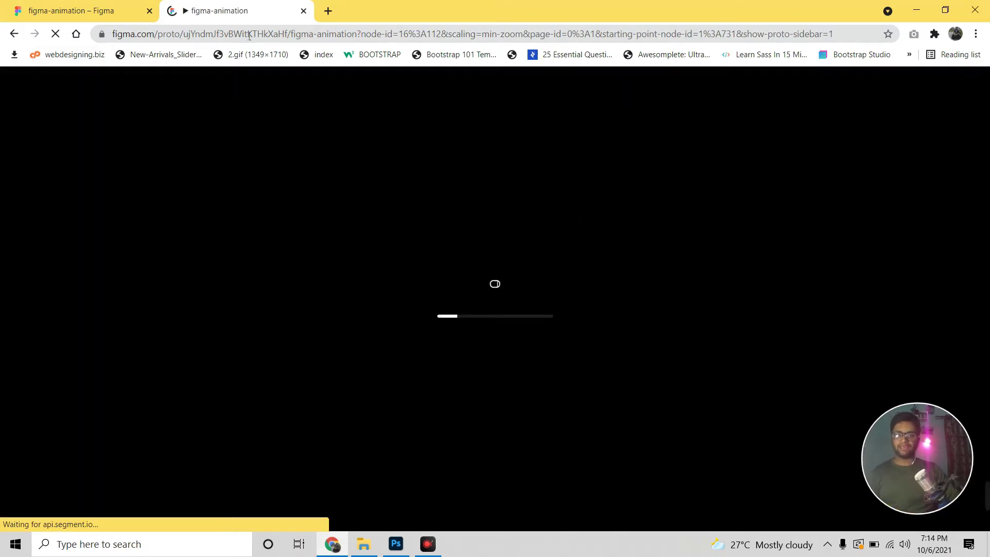
Close the prototype tab and create a new blank design file from figma.com.
click(303, 10)
click(180, 14)
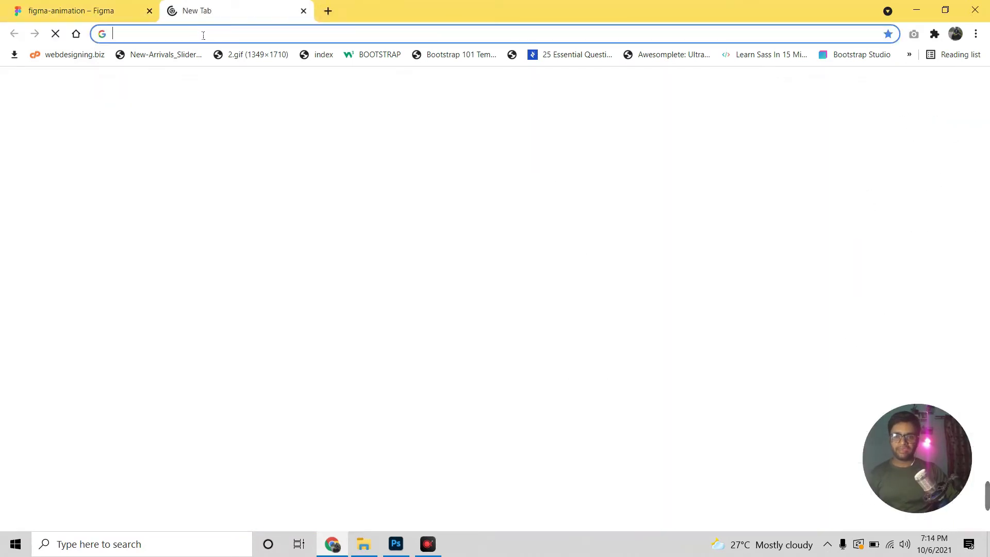
text(fig)
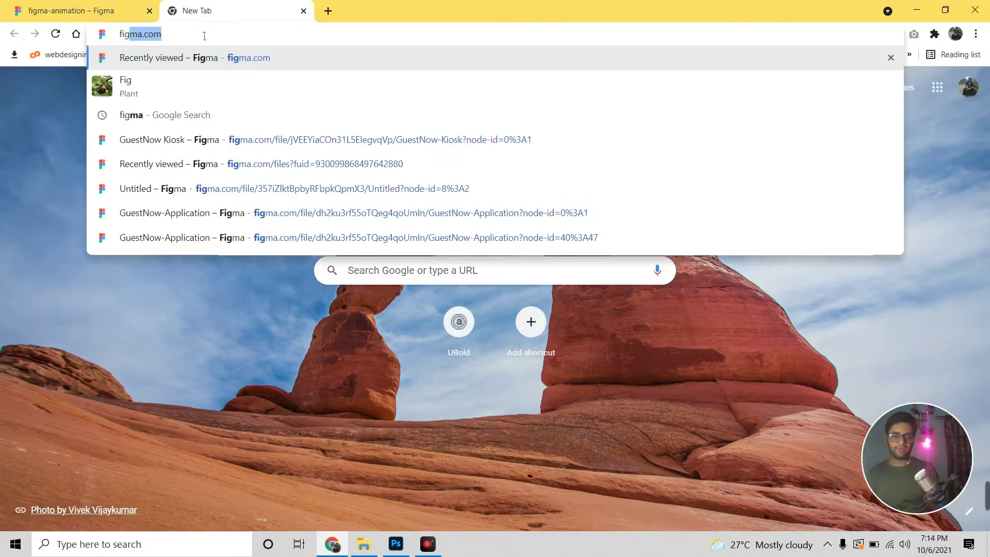
key(Return)
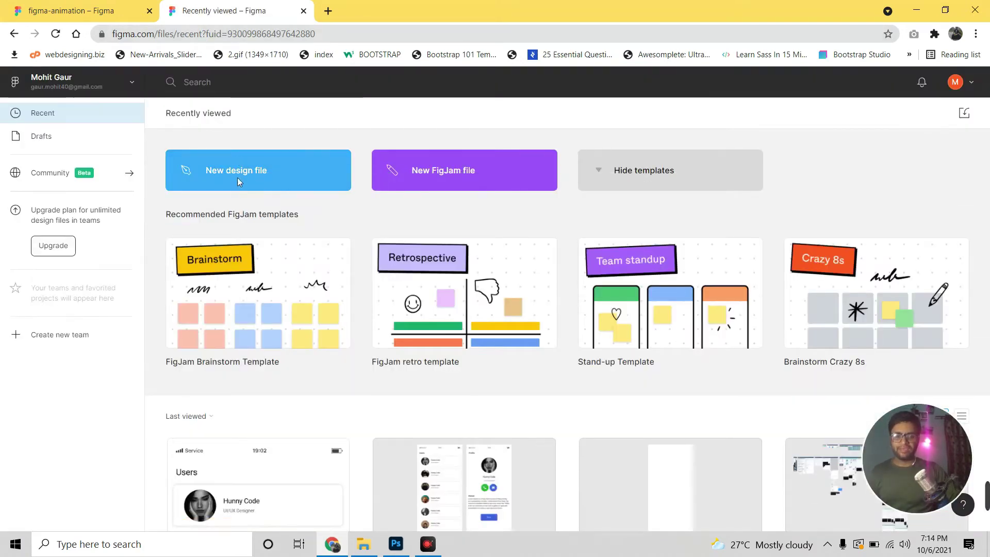
click(248, 184)
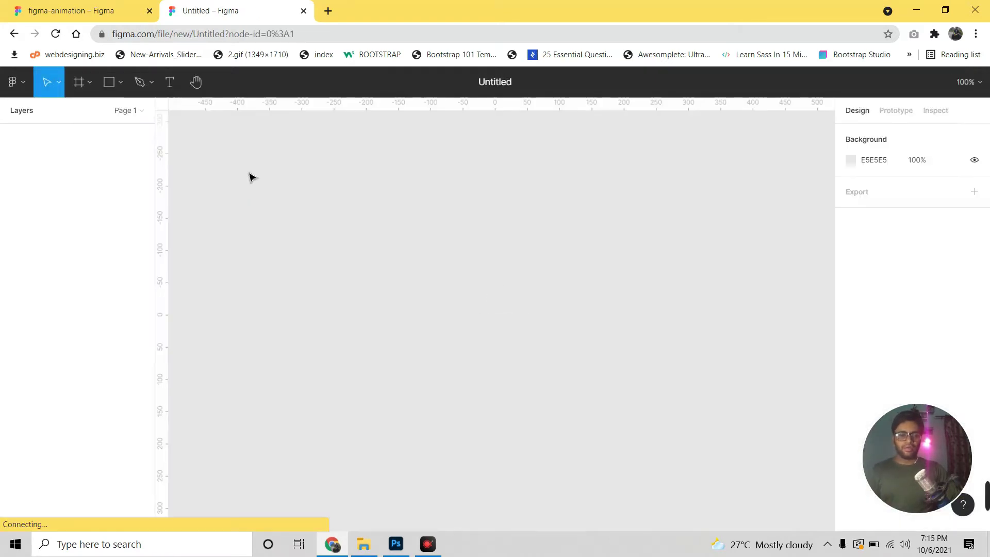
Add an iPhone 13 Pro Max phone frame to the Untitled canvas.
click(89, 83)
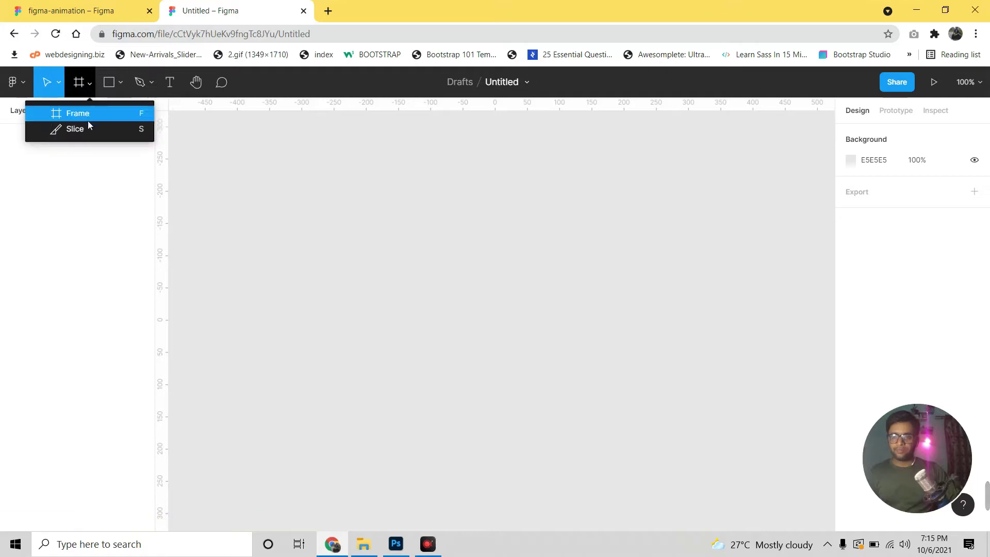
click(90, 117)
click(92, 84)
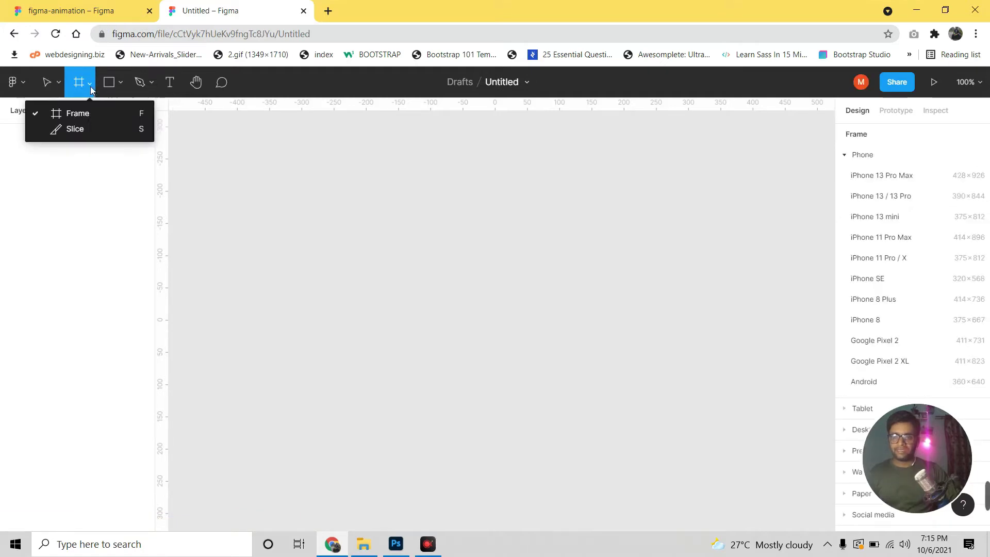
click(86, 117)
click(844, 155)
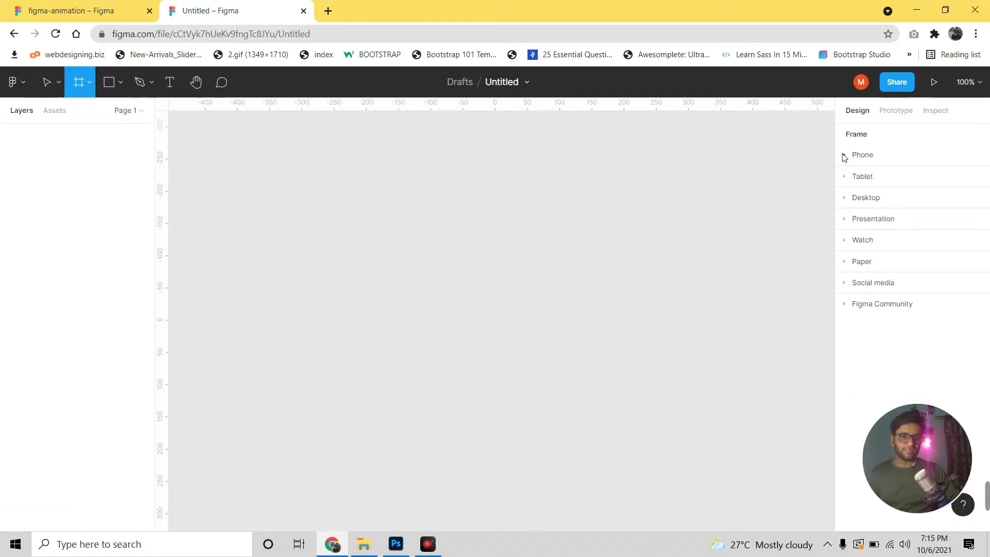
click(853, 157)
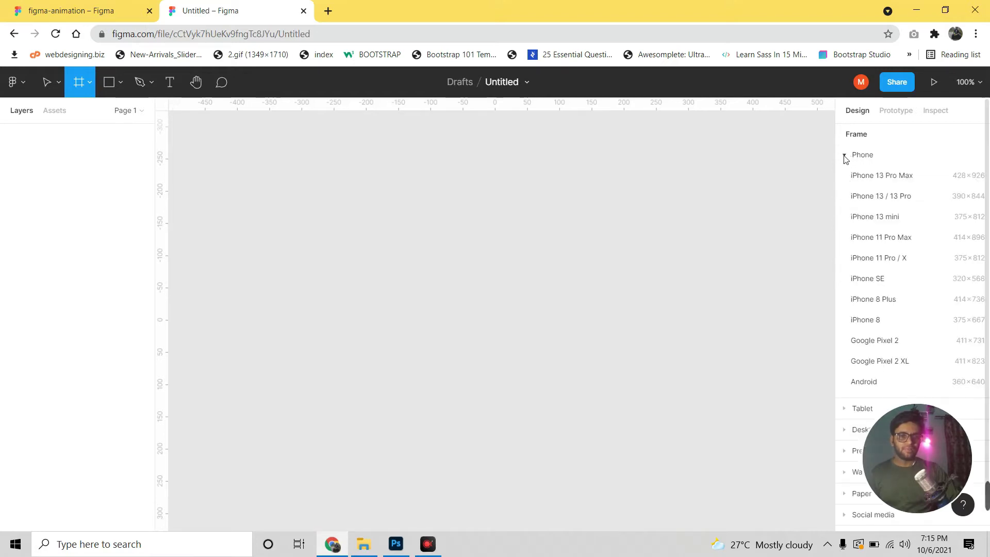
click(892, 178)
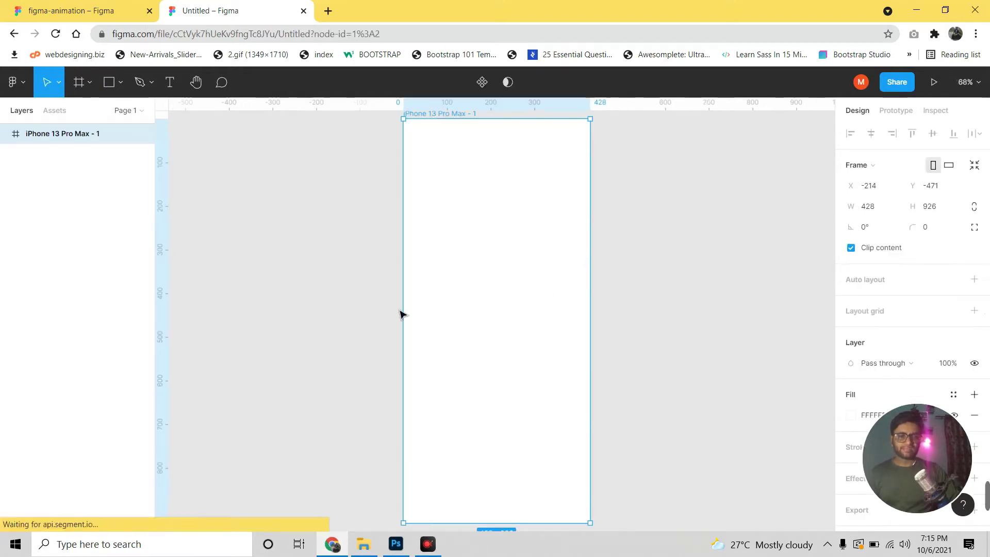
drag(671, 257, 642, 301)
mouse_move(62, 133)
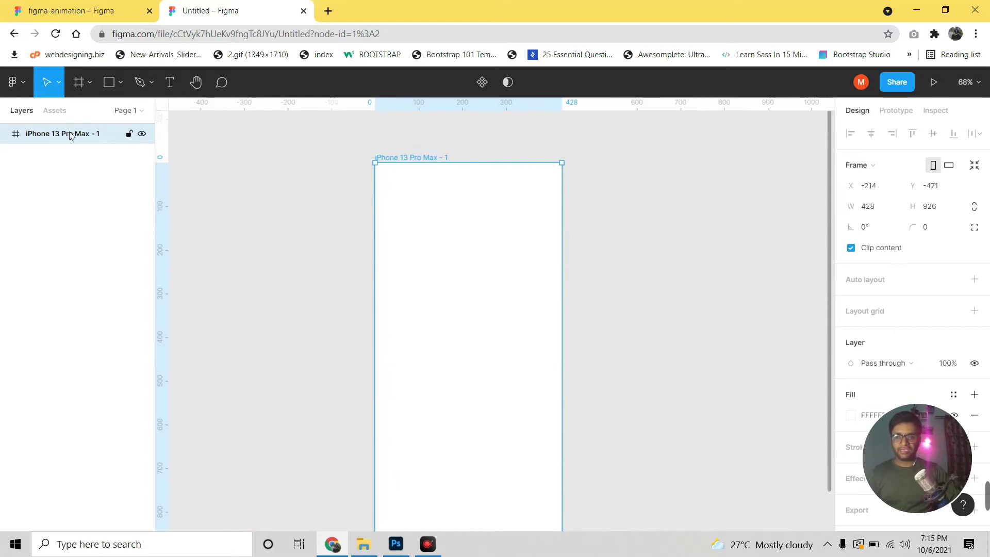
Rename the frame to 'profile-page' and return to the figma-animation file.
double_click(72, 135)
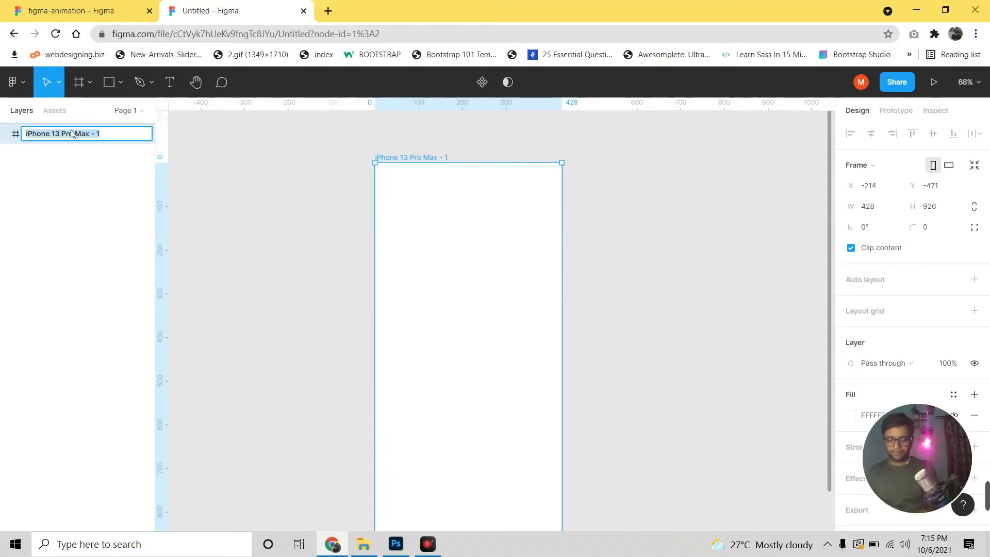
text(profile-page)
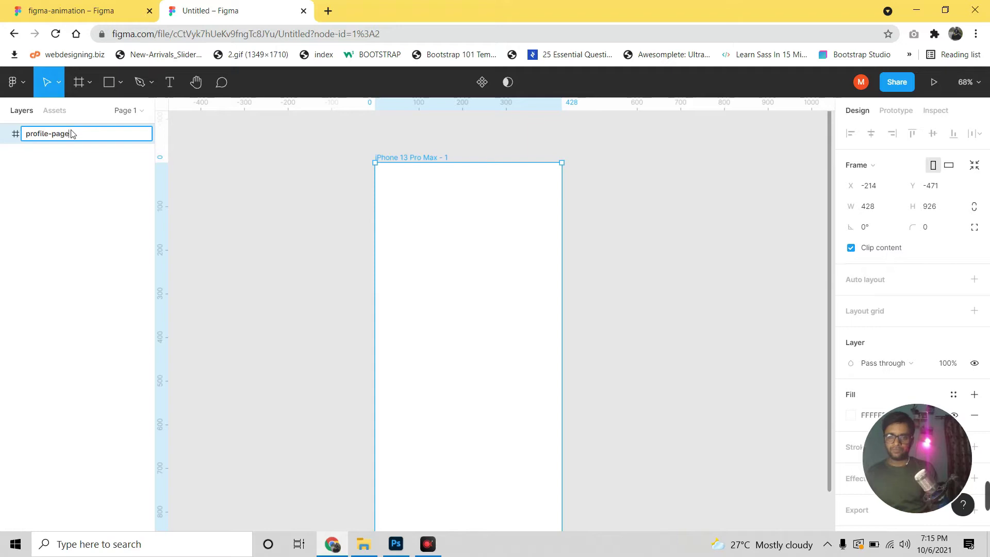
key(Return)
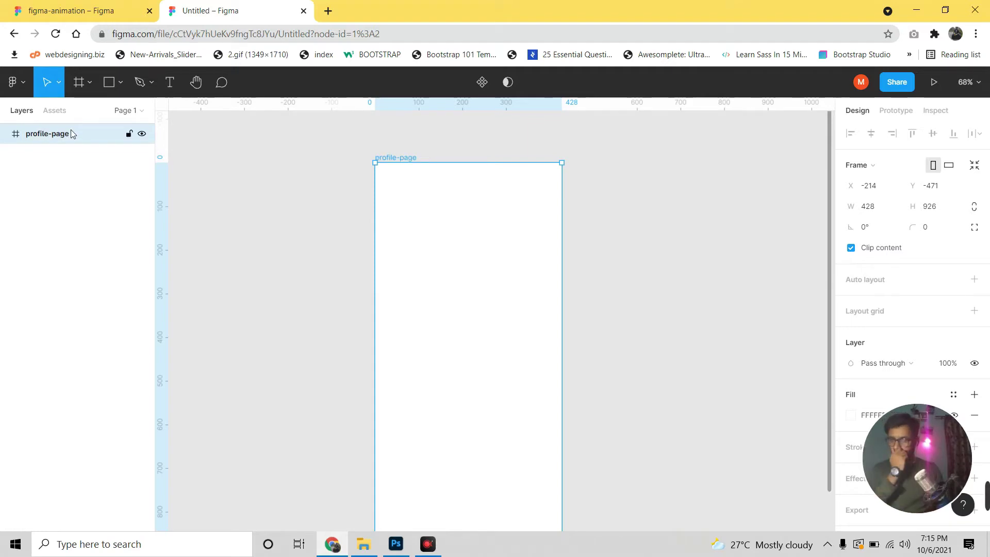
click(61, 10)
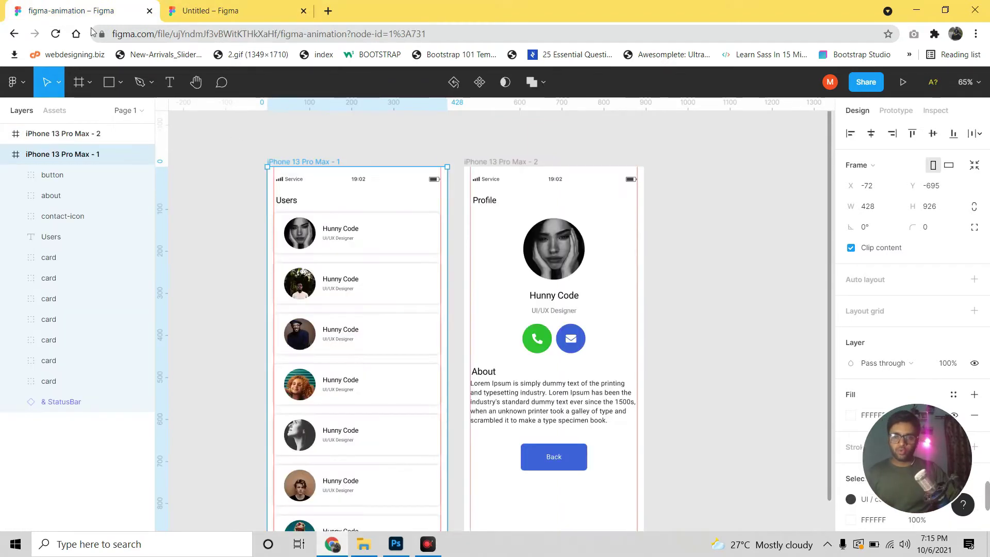
Copy the Users screen's status bar into the profile-page frame.
key(shift+0)
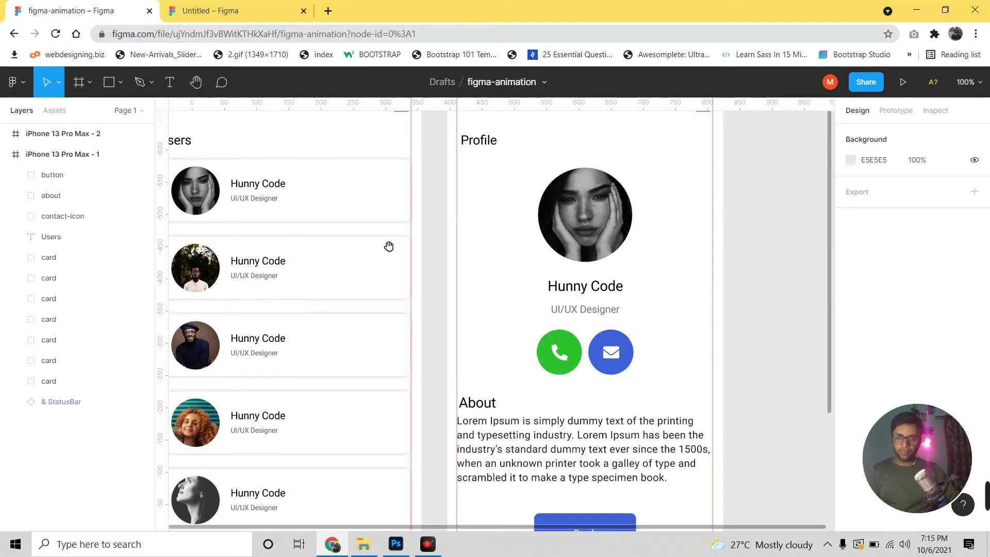
click(263, 165)
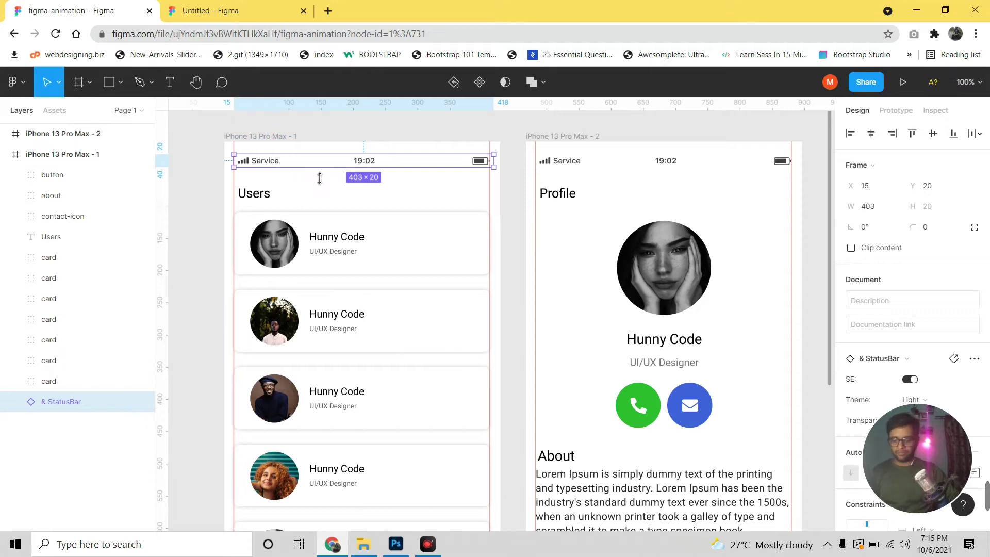
click(257, 11)
key(ctrl+v)
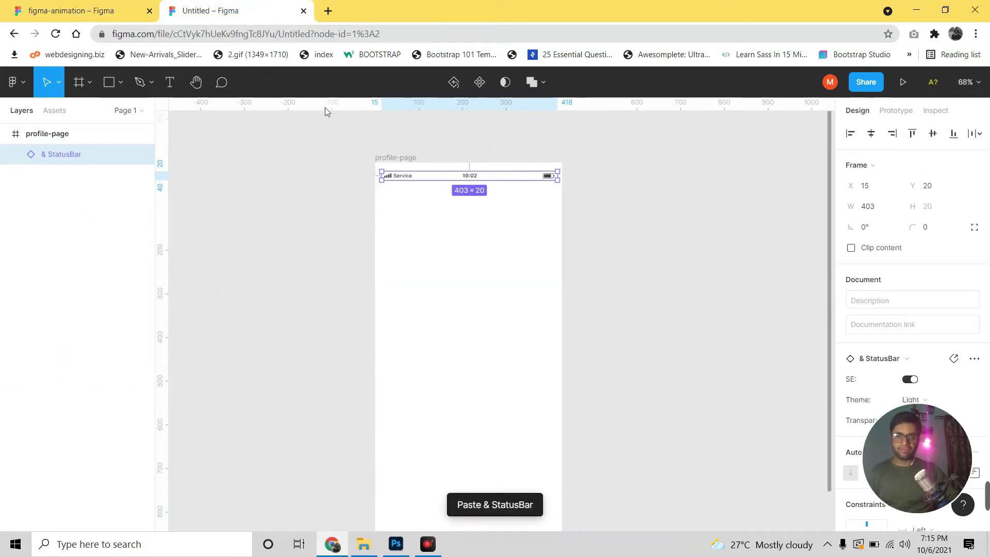
click(679, 257)
Preview the profile-page frame as a running prototype.
key(shift+0)
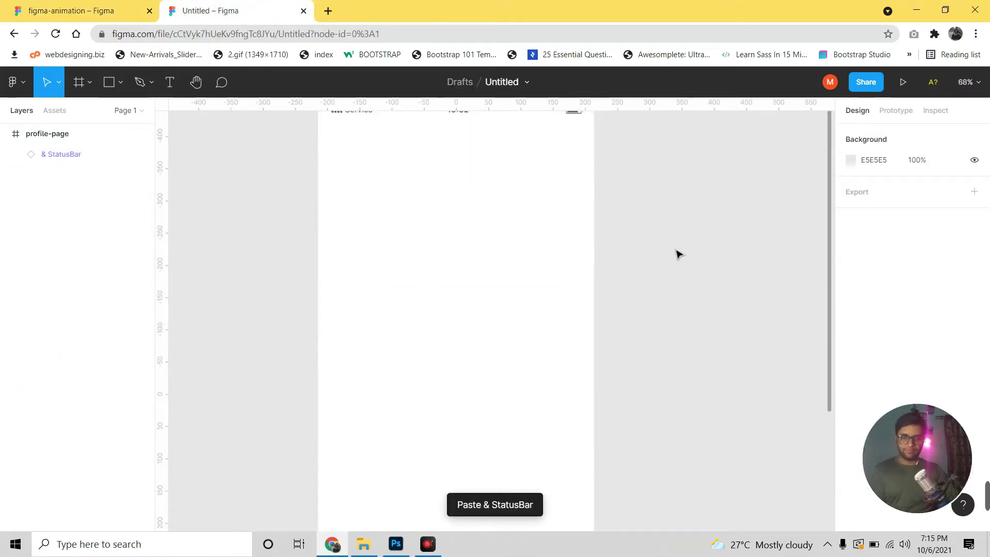
drag(577, 251, 531, 345)
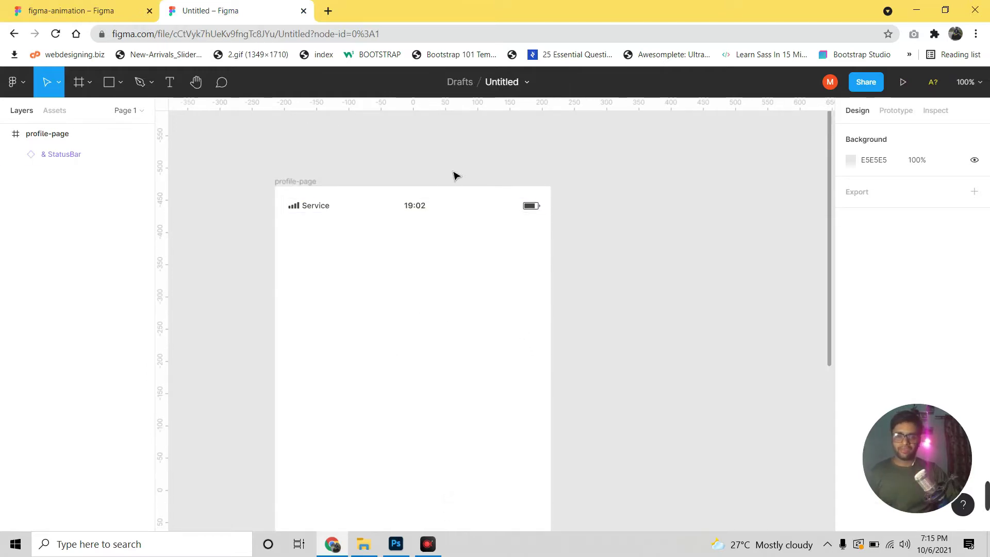
click(17, 141)
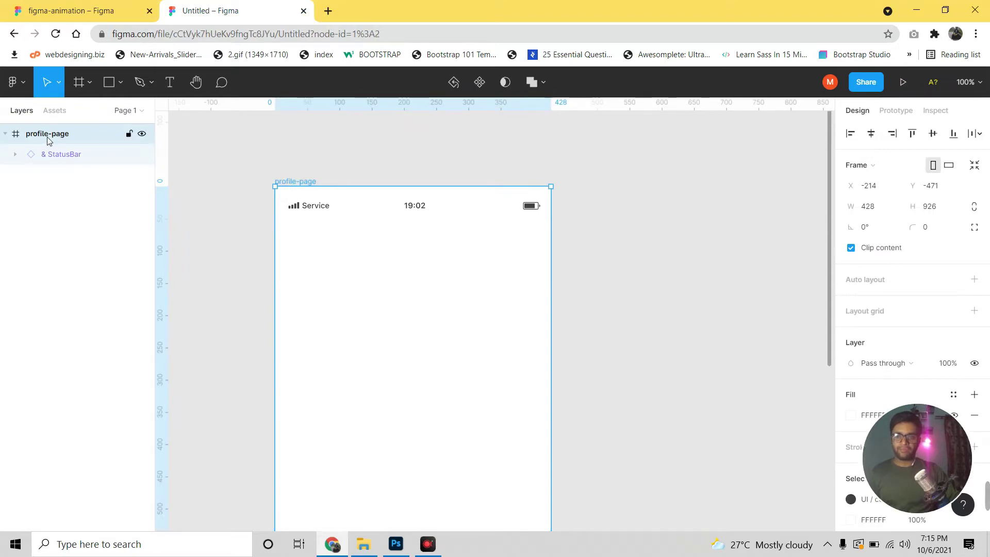
click(904, 85)
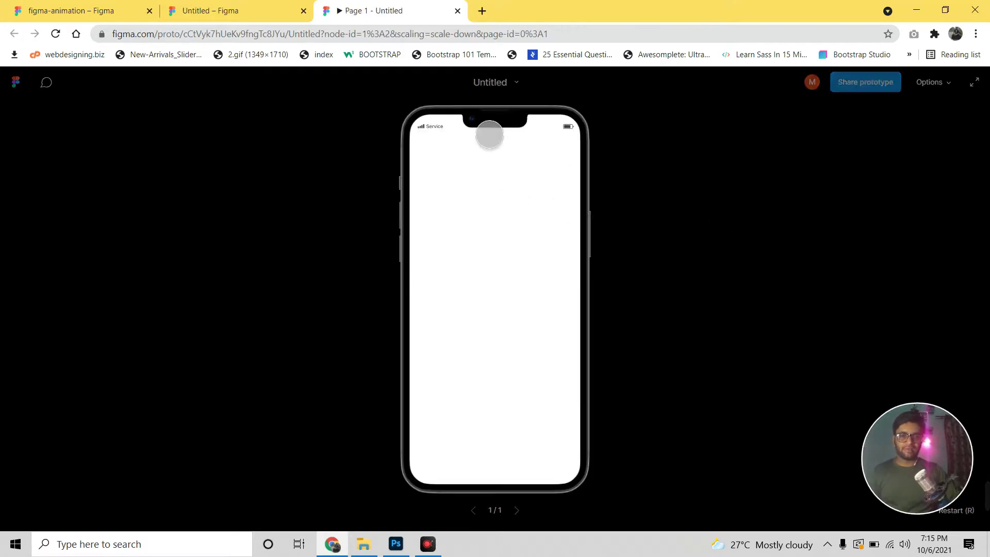
Return to the Untitled editor tab and select the StatusBar layer.
click(265, 9)
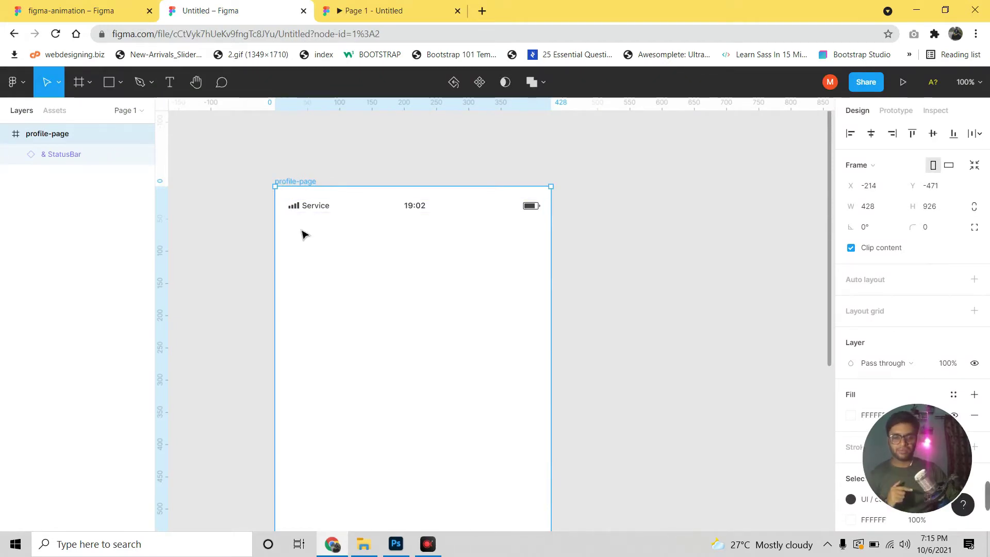
scroll(428, 232, down, 2)
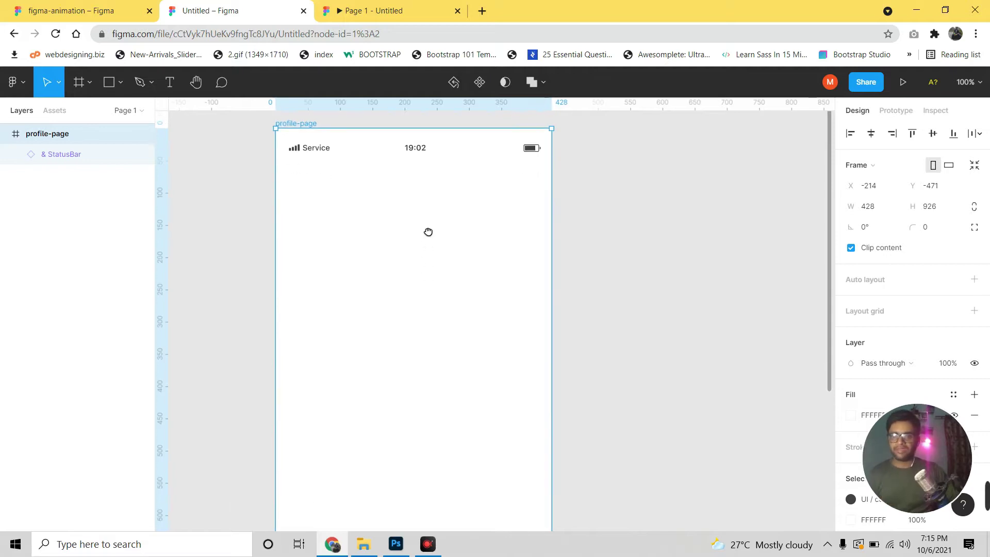
click(67, 154)
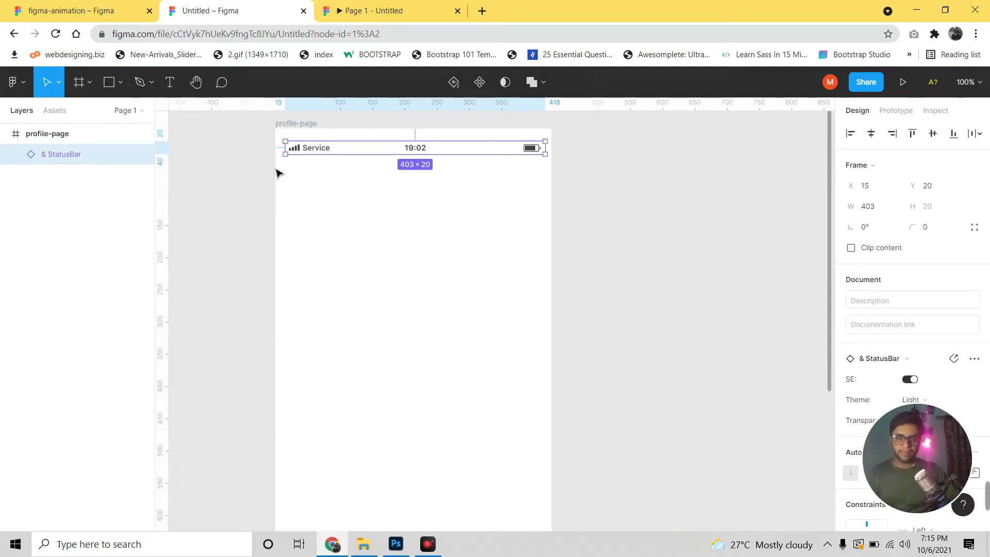
Add an 'All Users' text heading below the status bar.
click(170, 85)
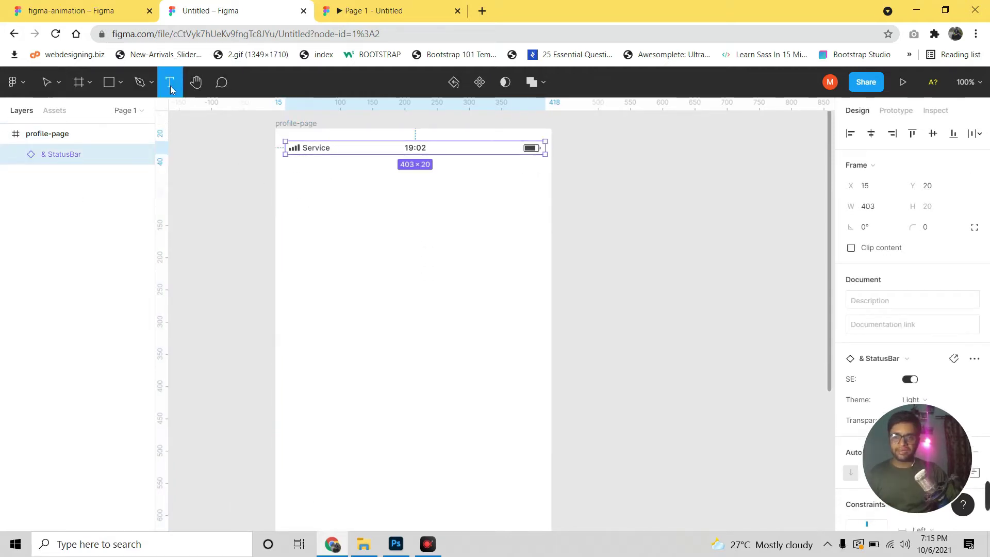
click(295, 191)
key(Escape)
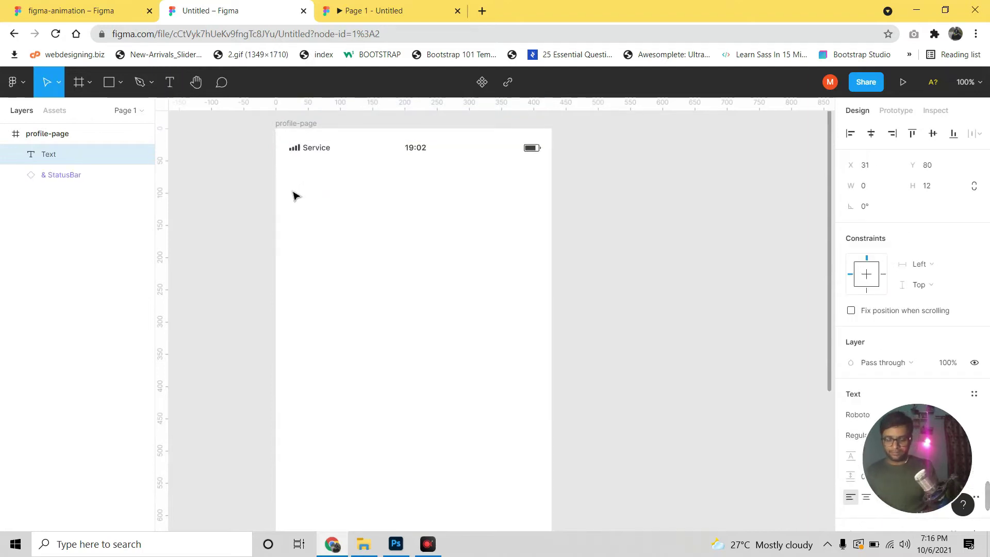
text(Users)
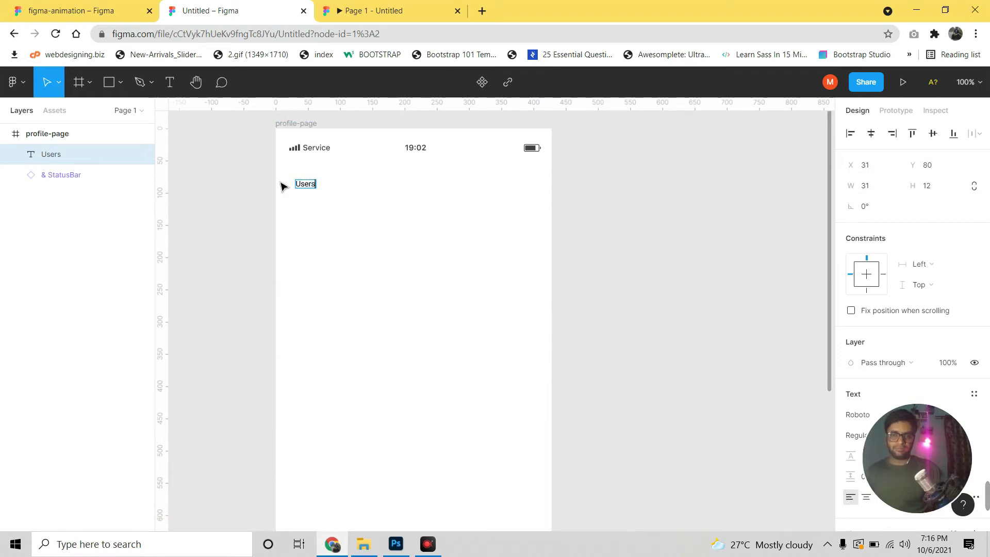
text(Al)
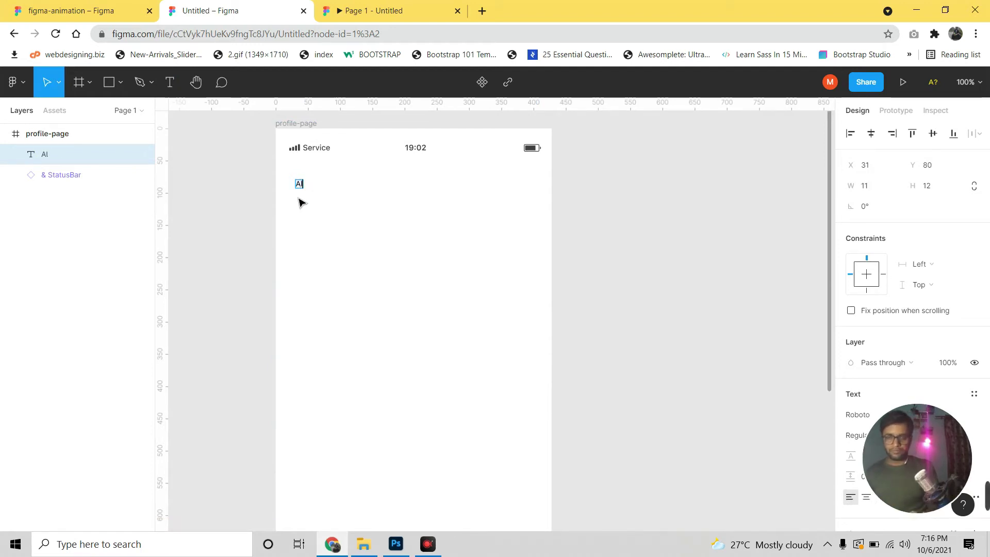
text(l Users)
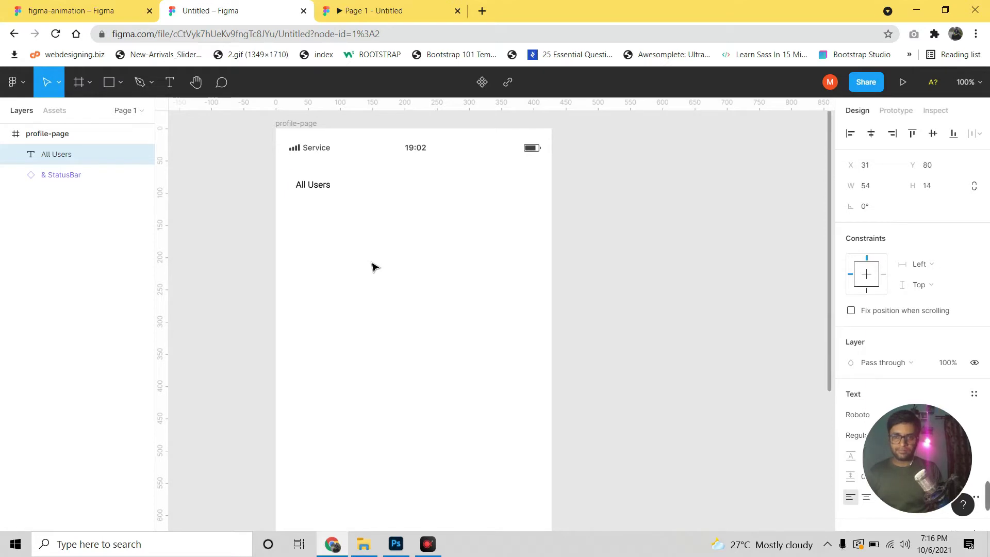
Move the All Users heading to the left margin and set its font size to 18.
click(312, 185)
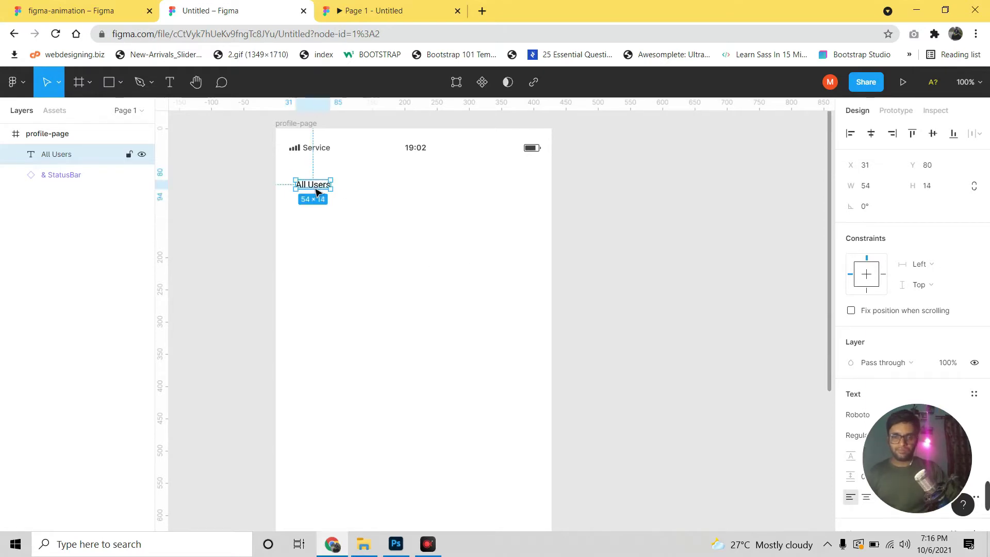
drag(317, 192, 308, 184)
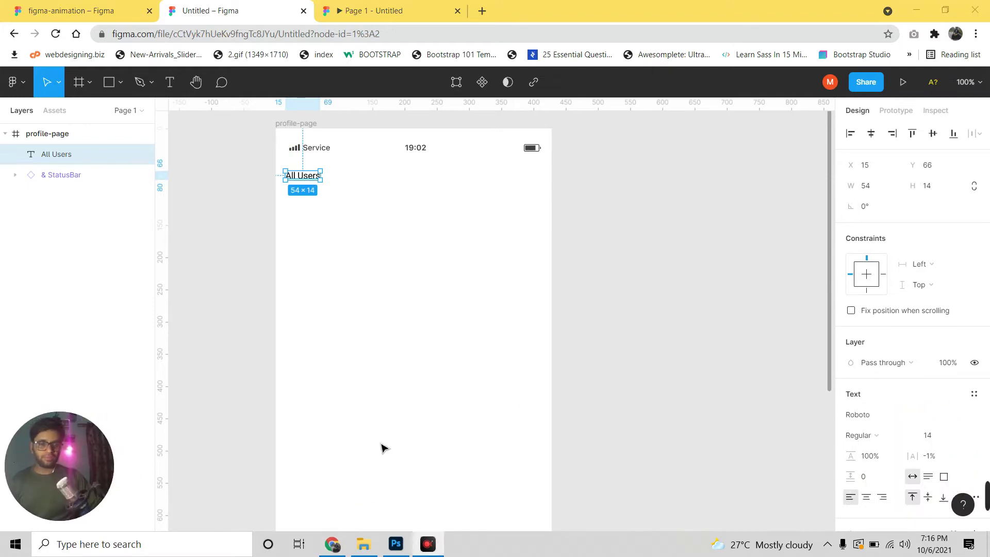
click(947, 436)
text(18)
key(Return)
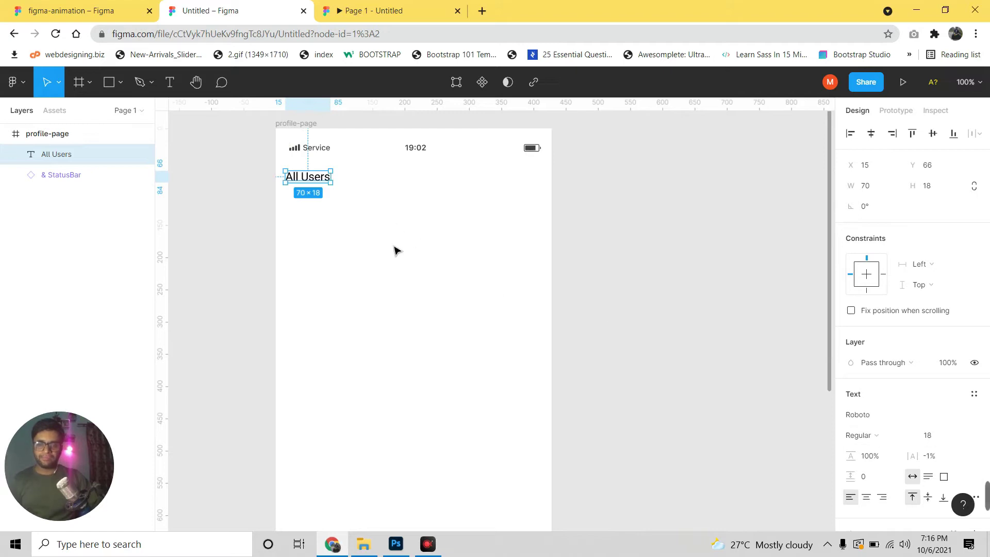
click(396, 250)
click(39, 157)
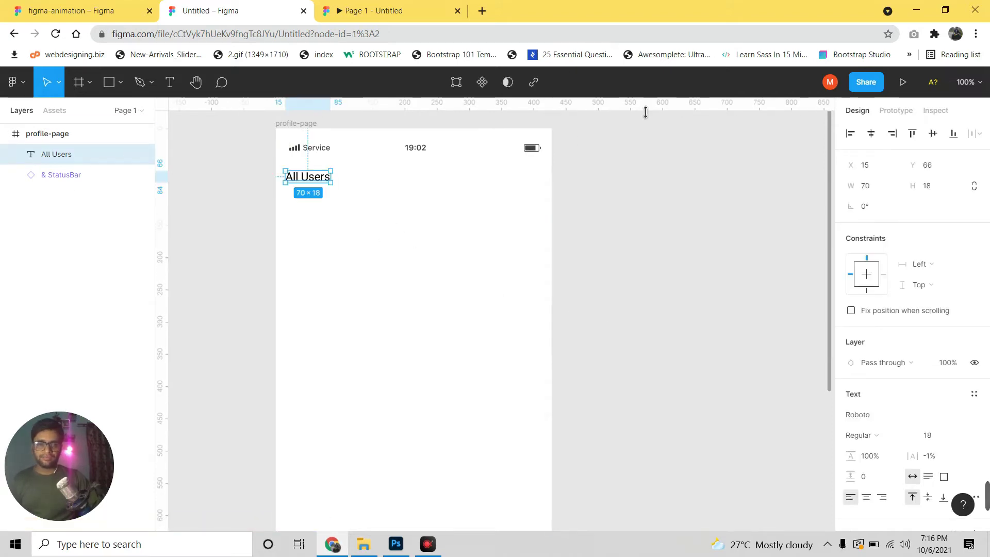
Add vertical guides at the frame's left and right margins and nudge the heading onto the left guide.
click(120, 82)
click(117, 113)
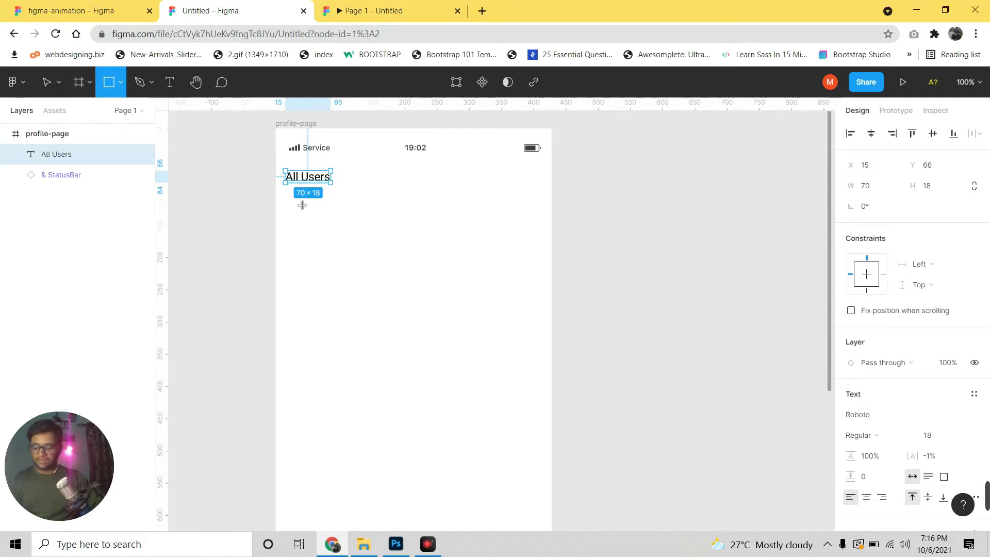
key(shift+r)
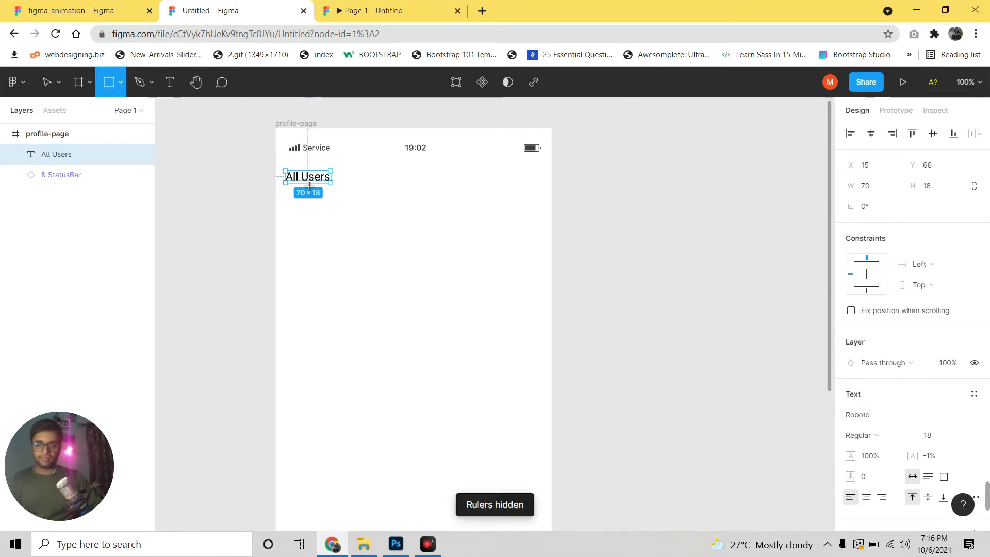
key(shift+r)
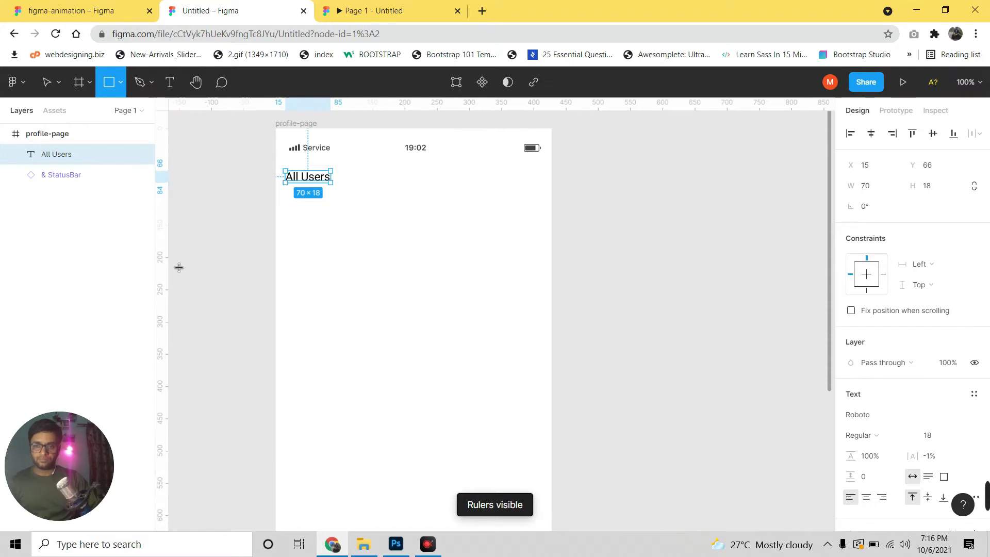
drag(175, 269, 280, 253)
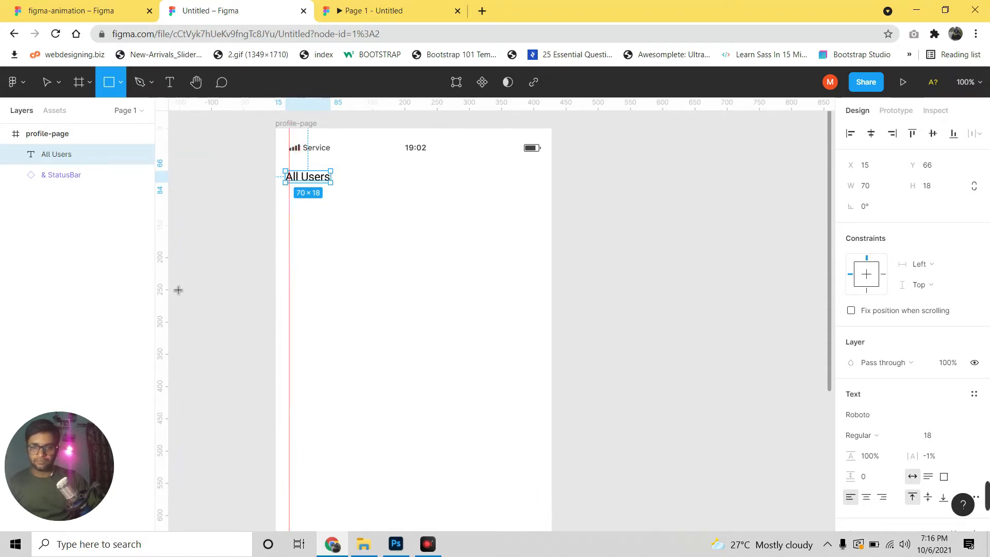
drag(170, 280, 532, 252)
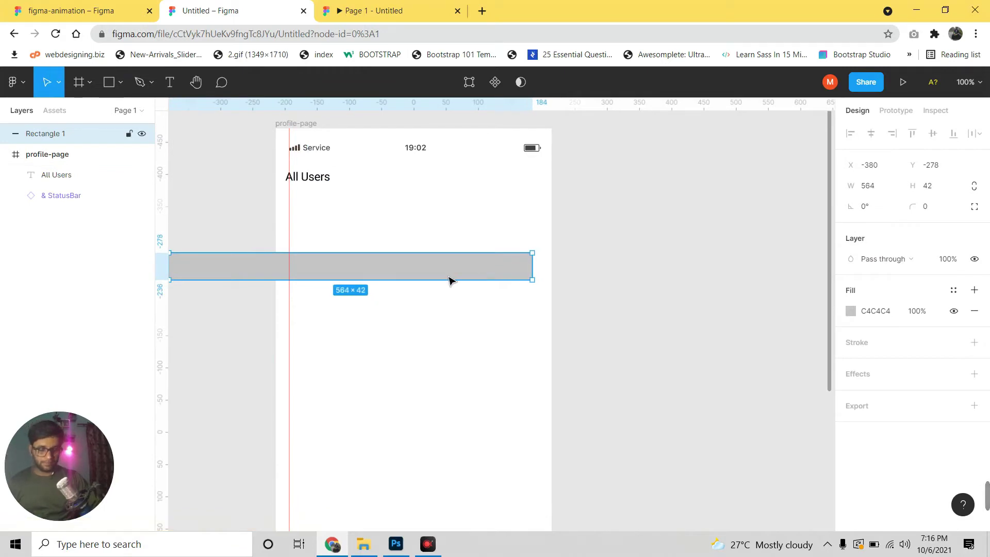
key(Delete)
mouse_move(173, 250)
mouse_down()
mouse_move(570, 210)
mouse_move(540, 210)
mouse_up()
click(311, 185)
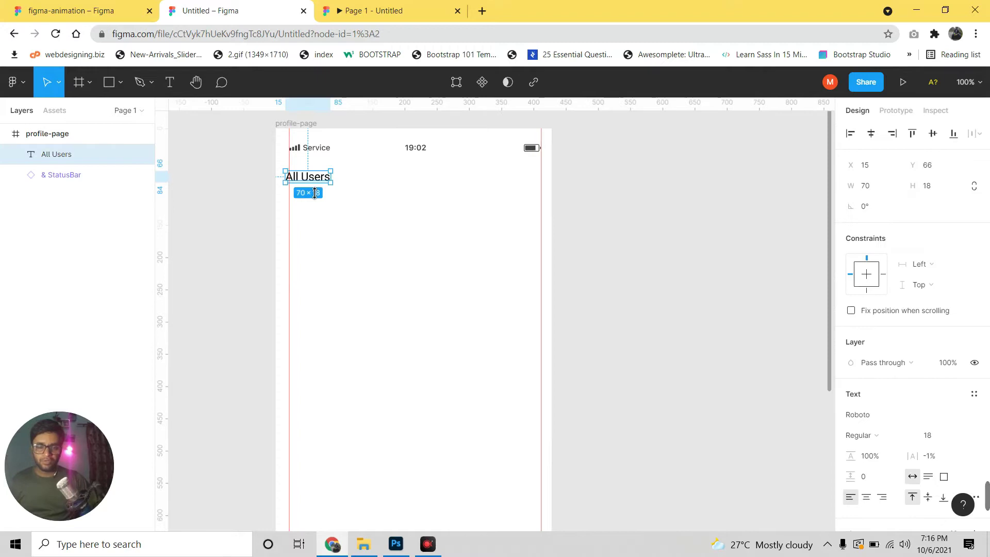
key(Right)
key(Right)
key(Right)
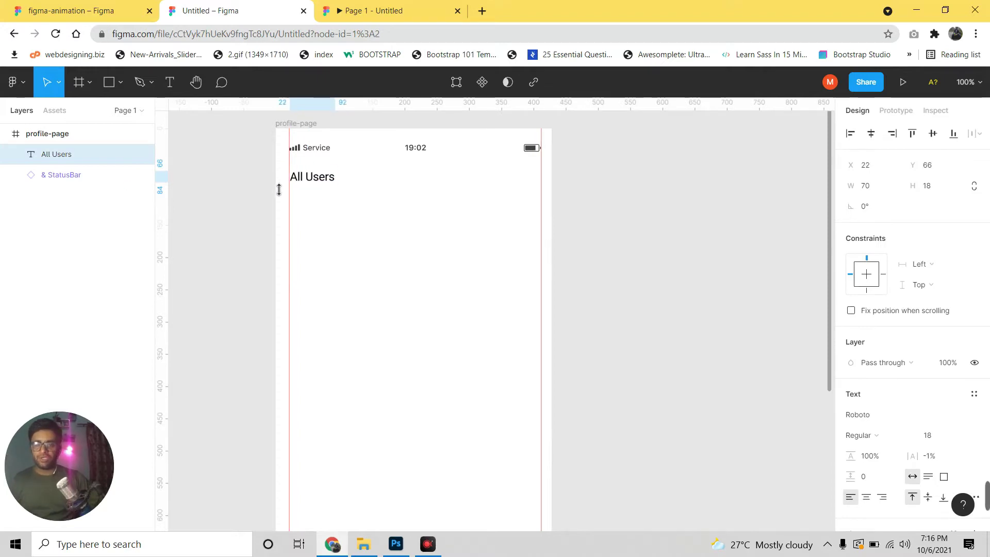
Draw a 110 px tall card rectangle below the heading with corner radius 12.
click(119, 92)
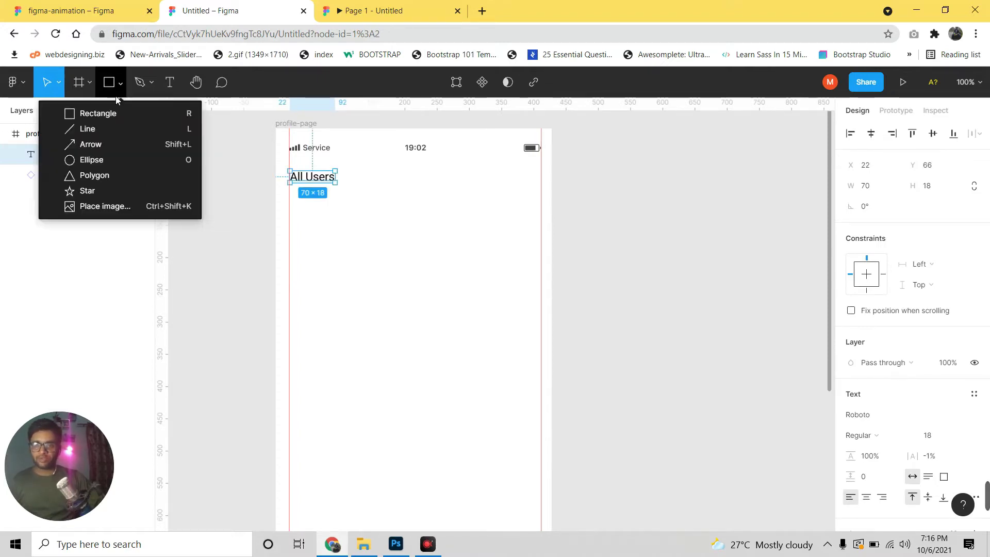
click(98, 113)
drag(290, 199, 542, 281)
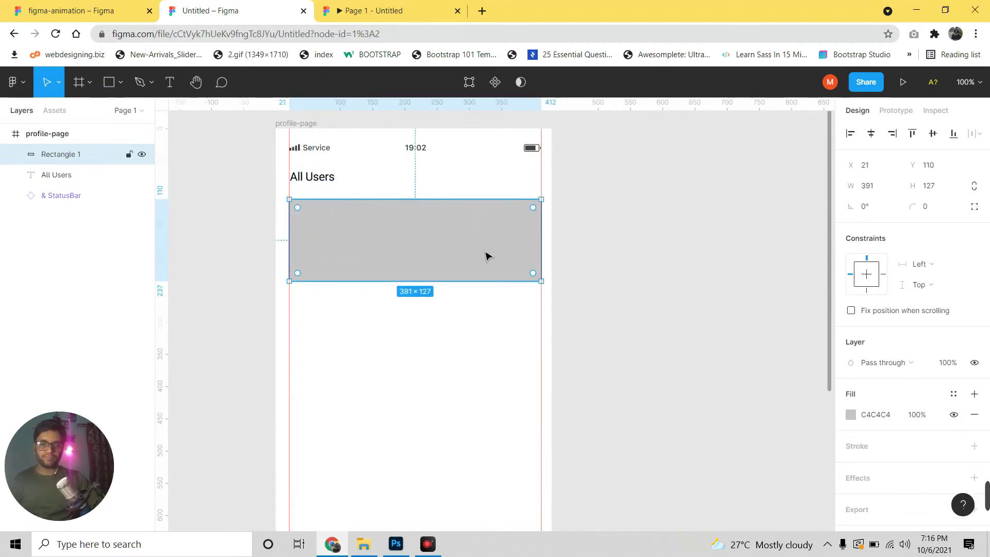
drag(447, 281, 452, 270)
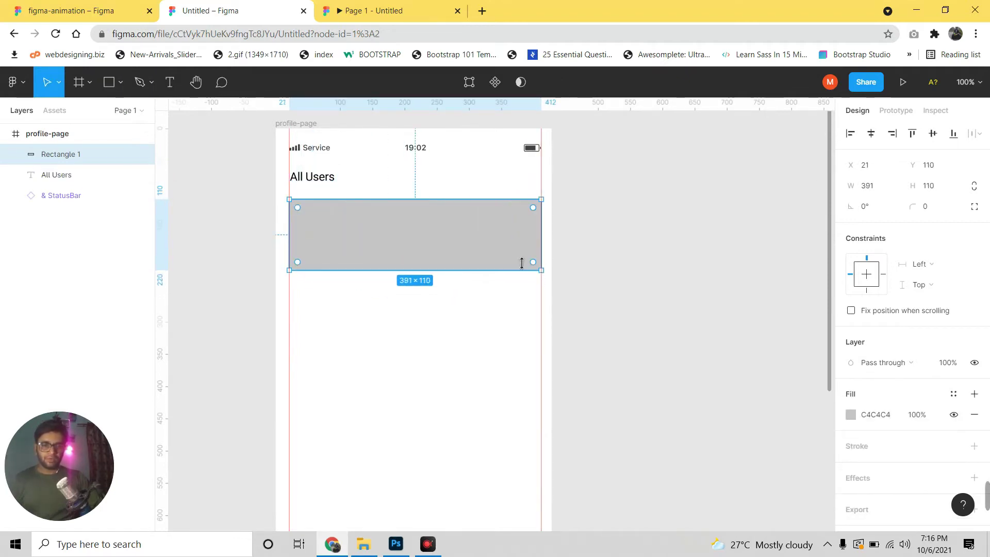
click(924, 207)
text(1)
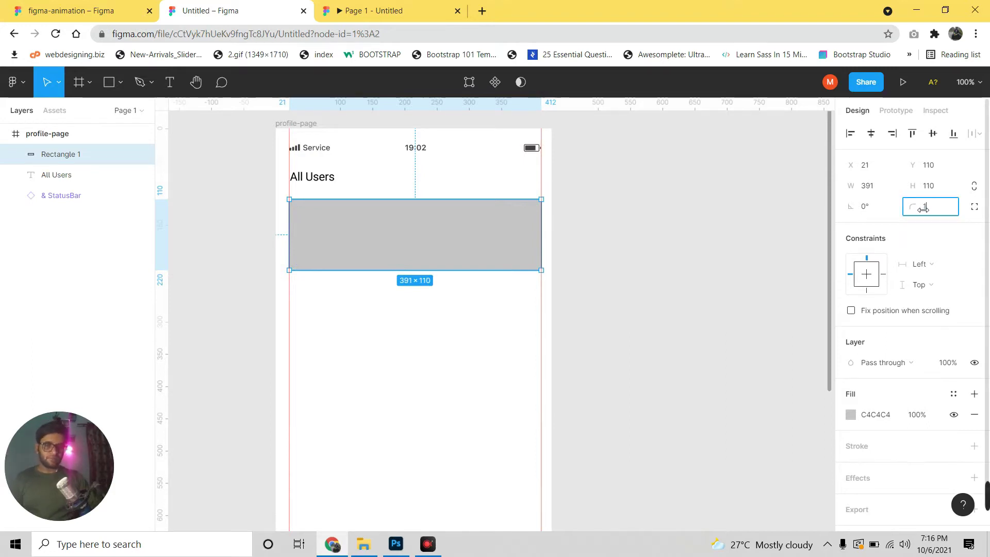
key(Return)
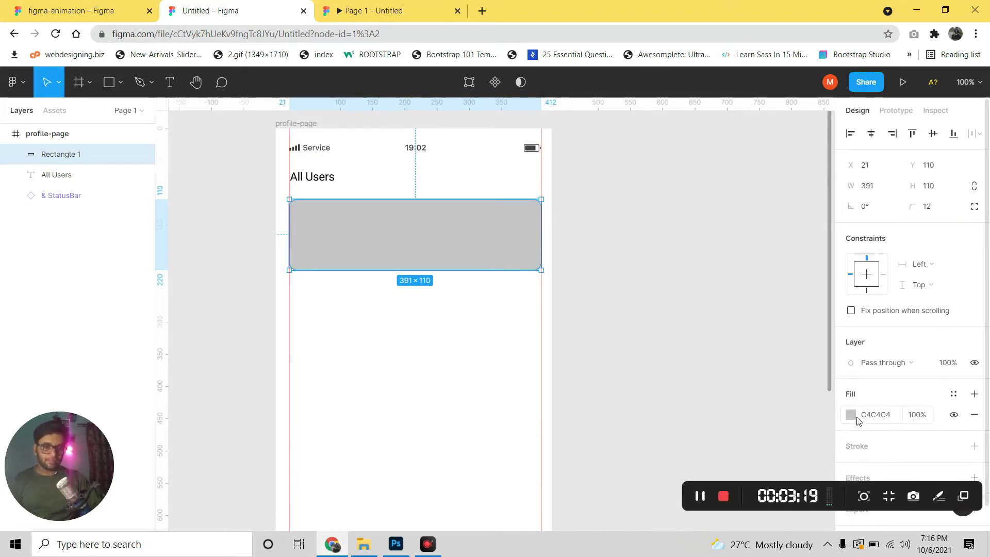
Give the card rectangle a white fill.
click(857, 419)
click(712, 246)
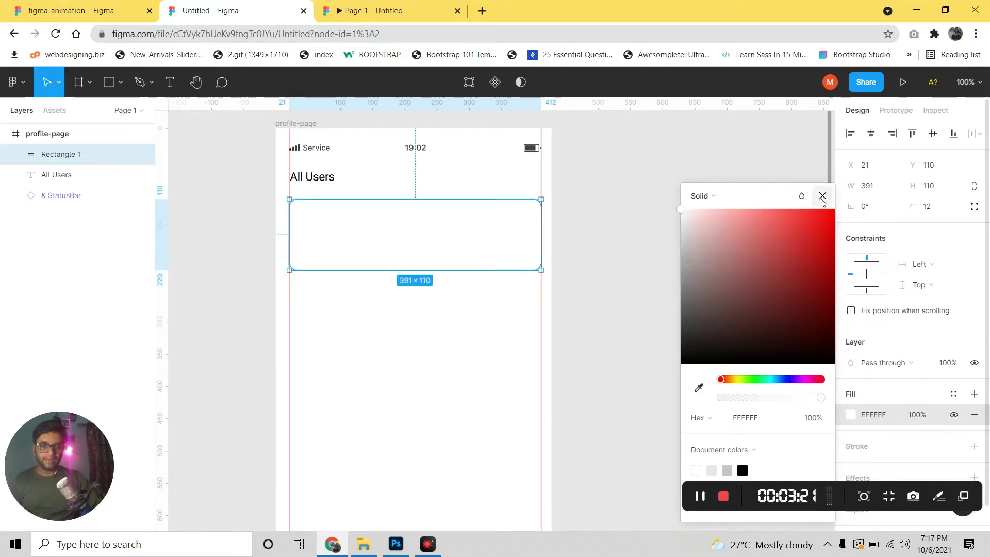
click(822, 196)
click(670, 444)
scroll(783, 370, down, 1)
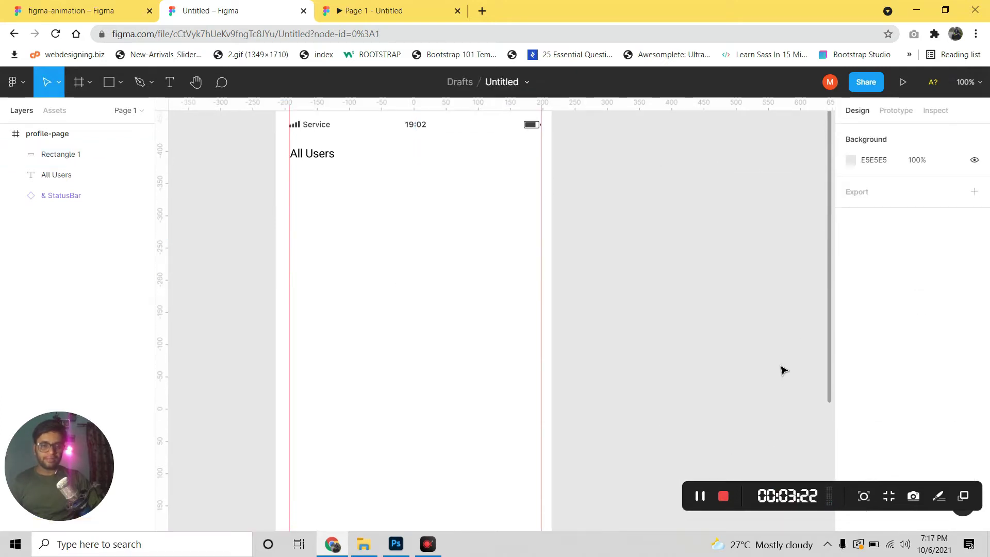
click(403, 210)
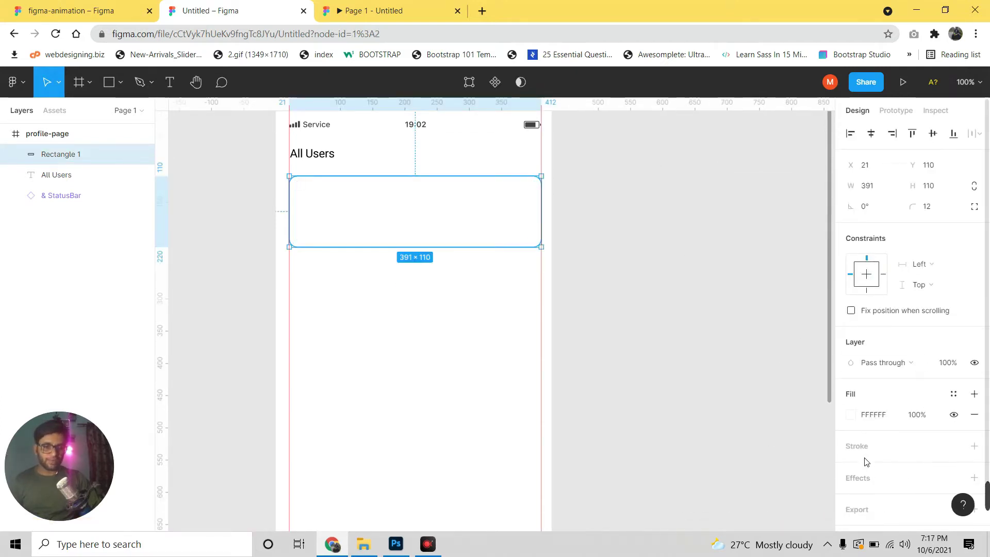
Add a drop shadow to the card with blur 8 and colour 232323.
click(859, 479)
scroll(859, 464, down, 1)
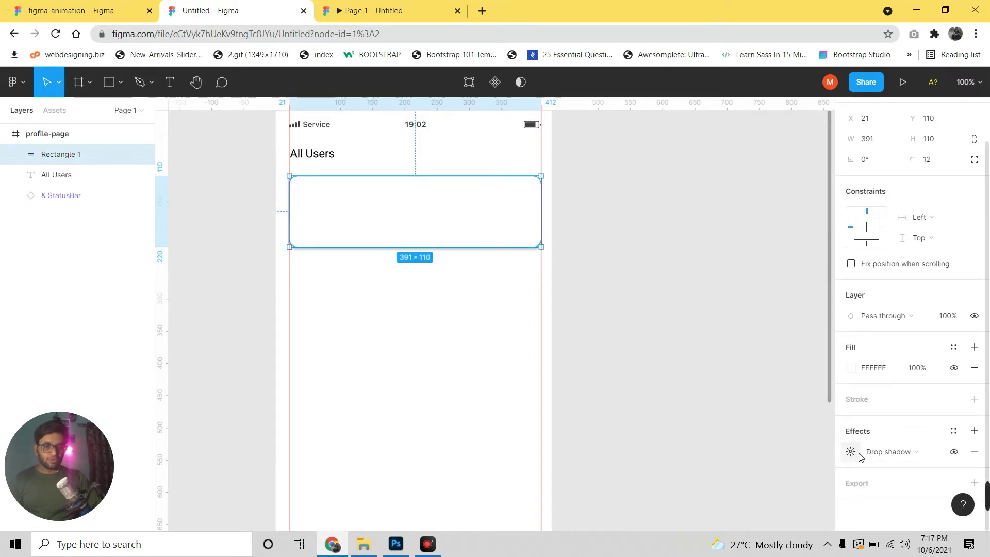
click(851, 453)
click(706, 487)
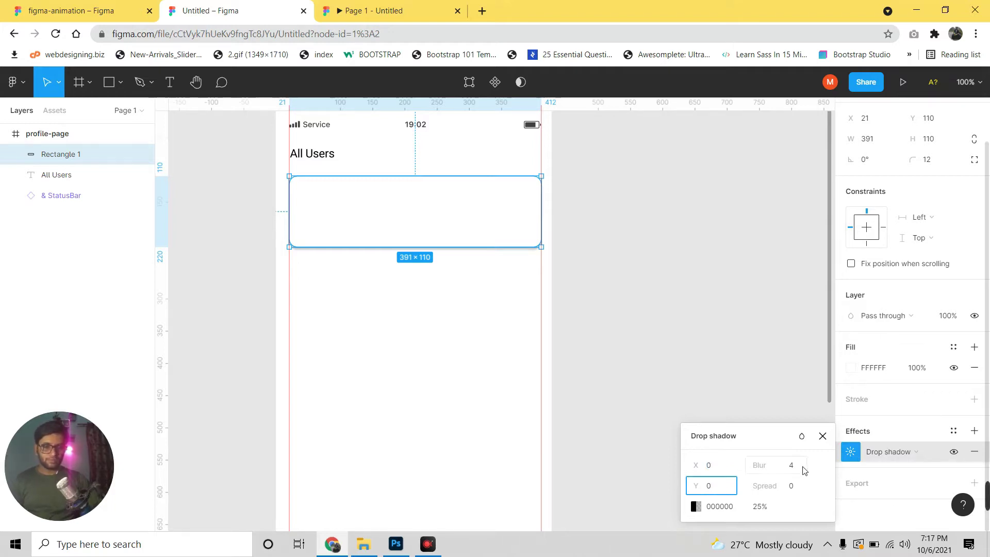
click(789, 470)
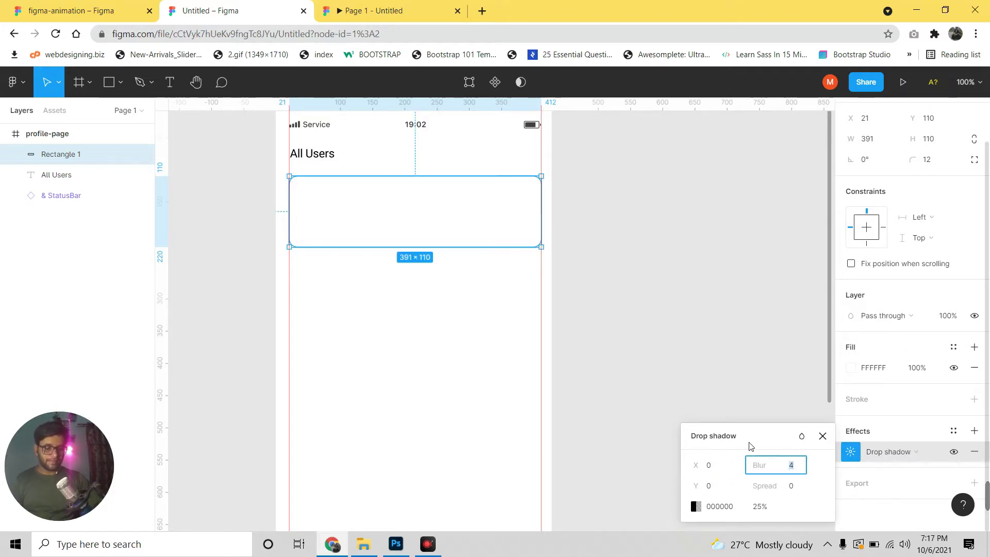
text(8)
key(Return)
click(736, 508)
text(3232)
key(Return)
click(586, 249)
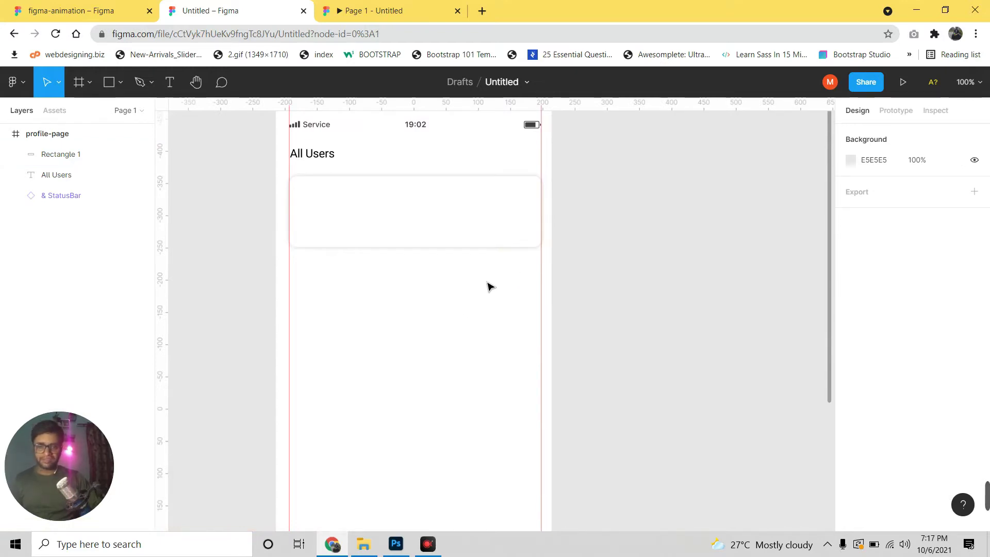
Hide the rulers and rename the card rectangle layer to 'card-box'.
key(shift+r)
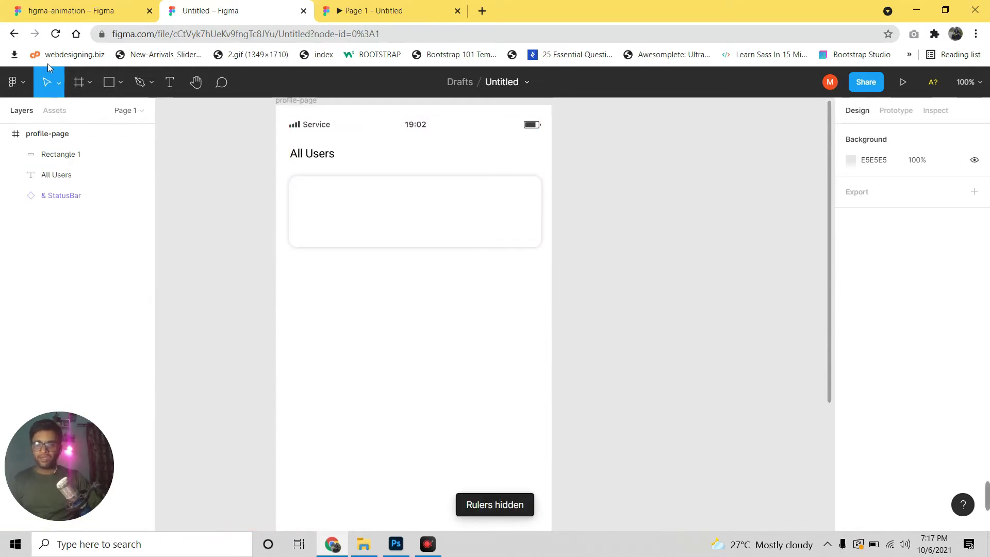
click(68, 156)
double_click(69, 156)
text(d-box)
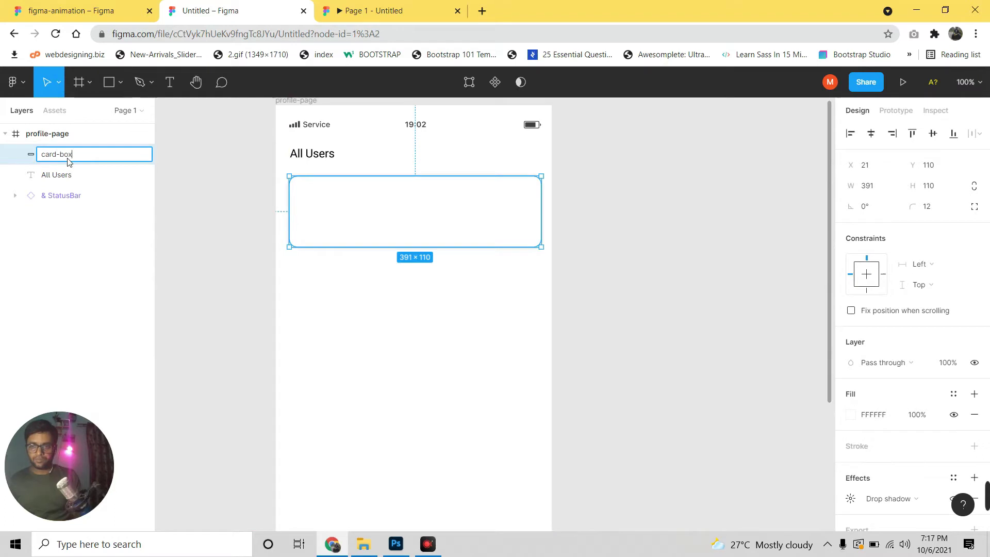
key(Return)
Draw an 84×84 circle at the left side of the card.
click(120, 82)
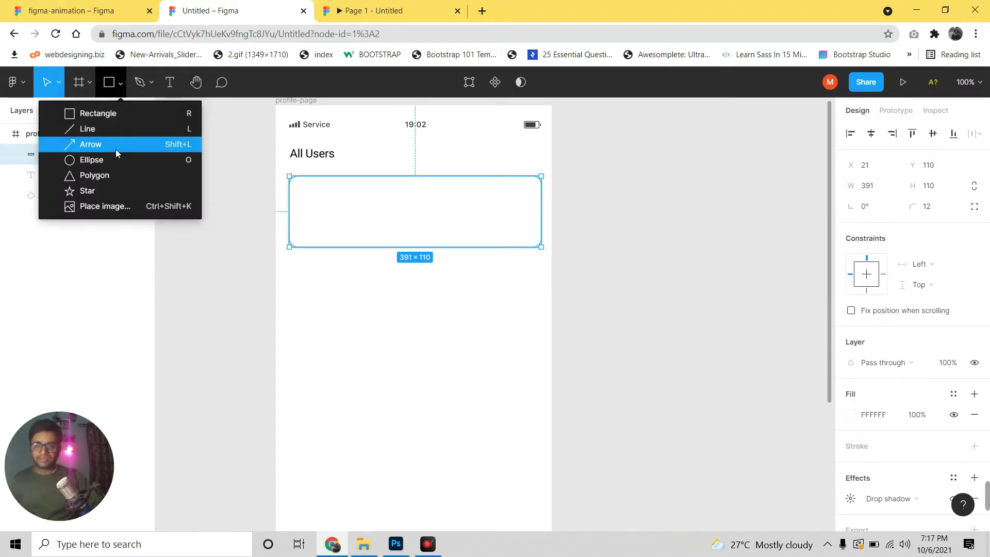
click(116, 159)
mouse_move(317, 271)
mouse_down()
mouse_move(361, 315)
mouse_move(332, 214)
mouse_up()
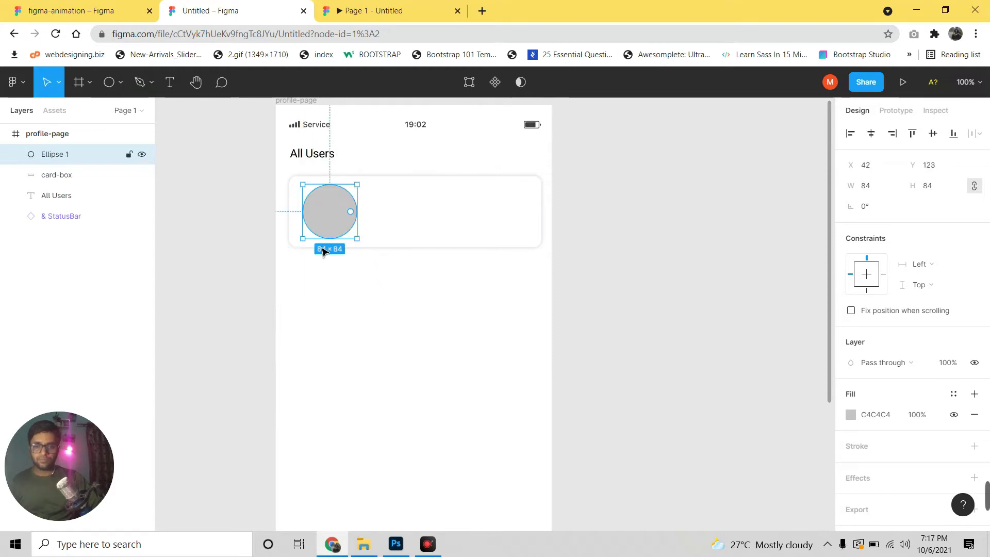
click(52, 179)
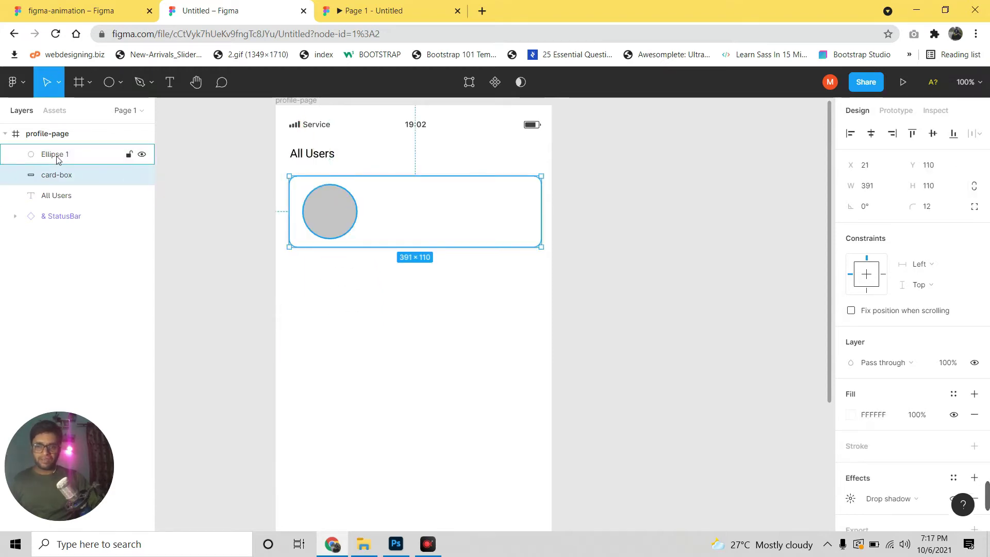
click(335, 210)
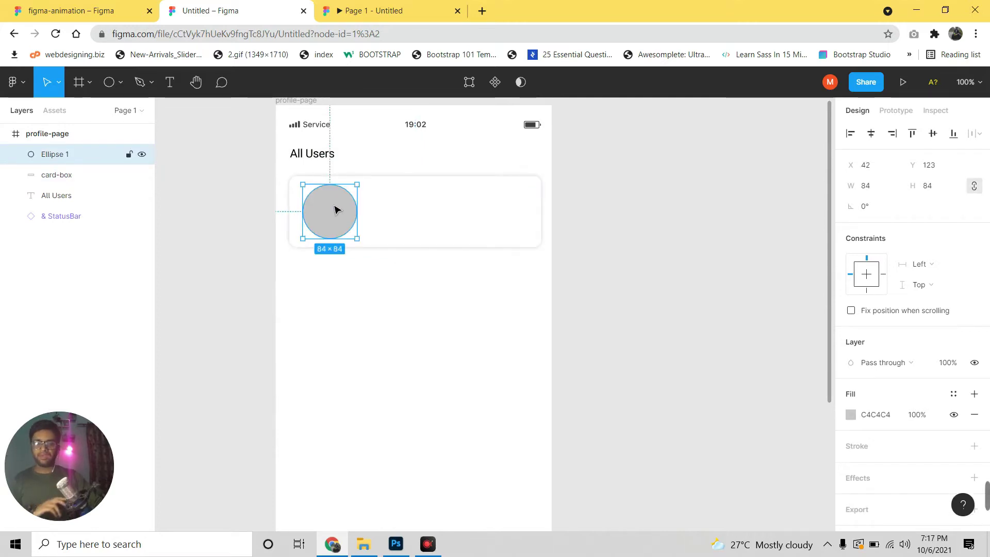
Fill the circle with a portrait photo using the Unsplash plugin.
right_click(333, 207)
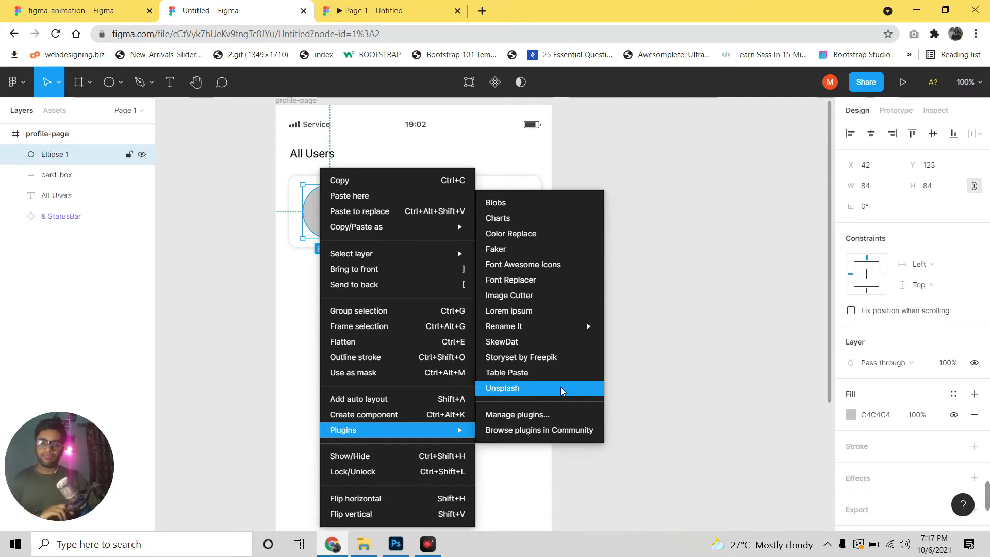
click(565, 393)
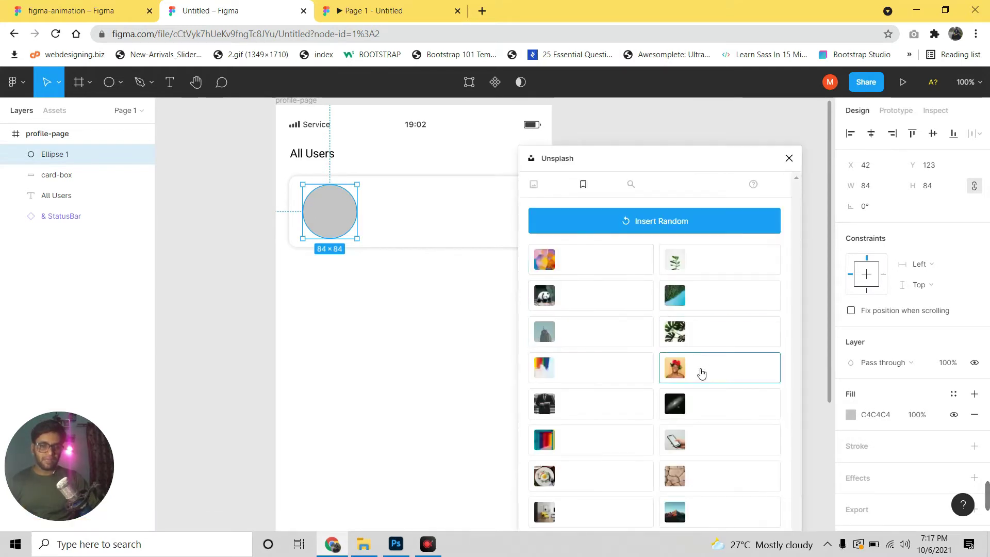
click(701, 369)
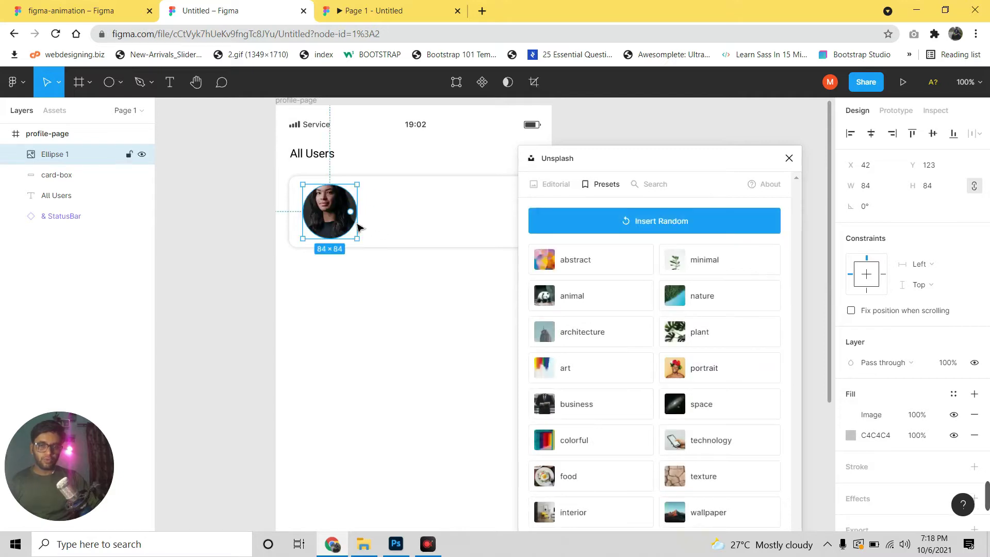
click(714, 371)
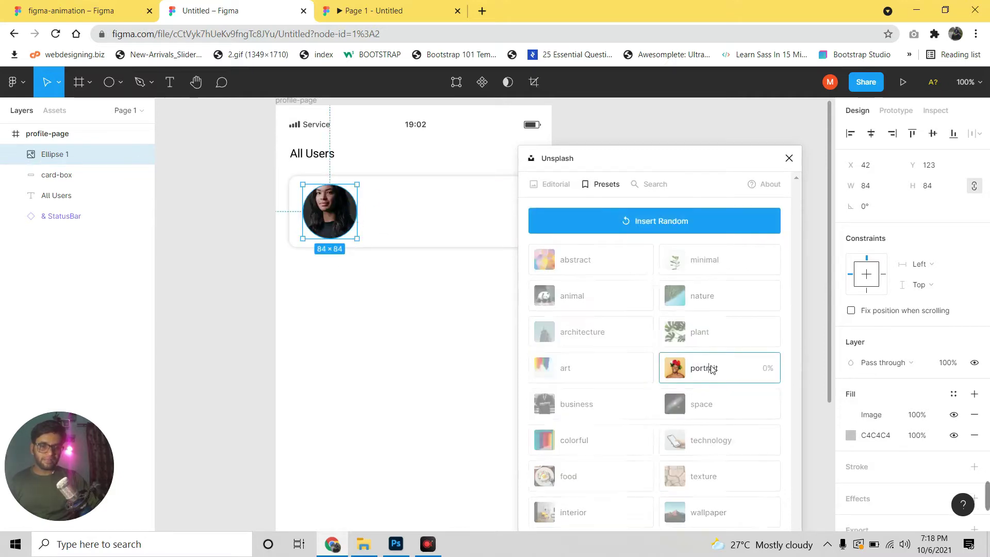
click(712, 369)
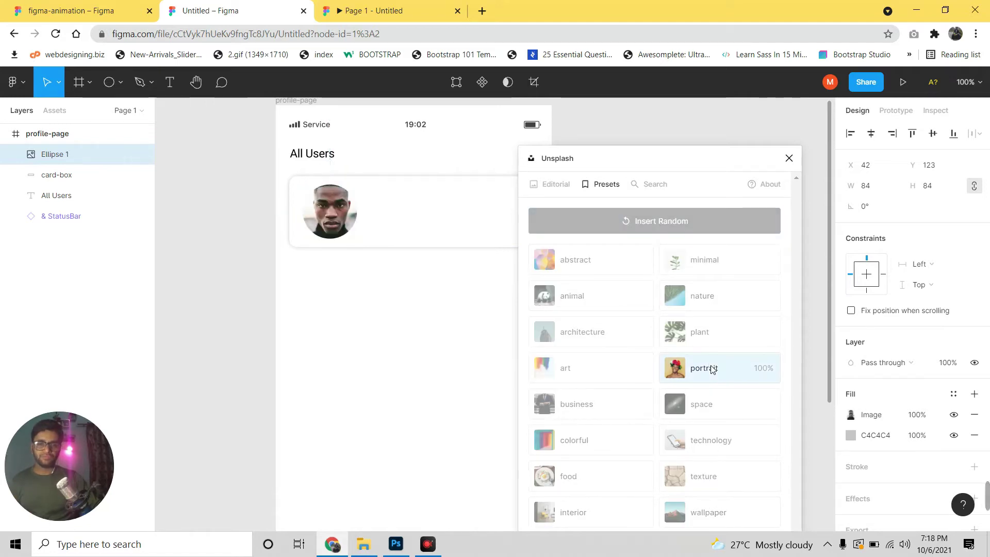
click(704, 369)
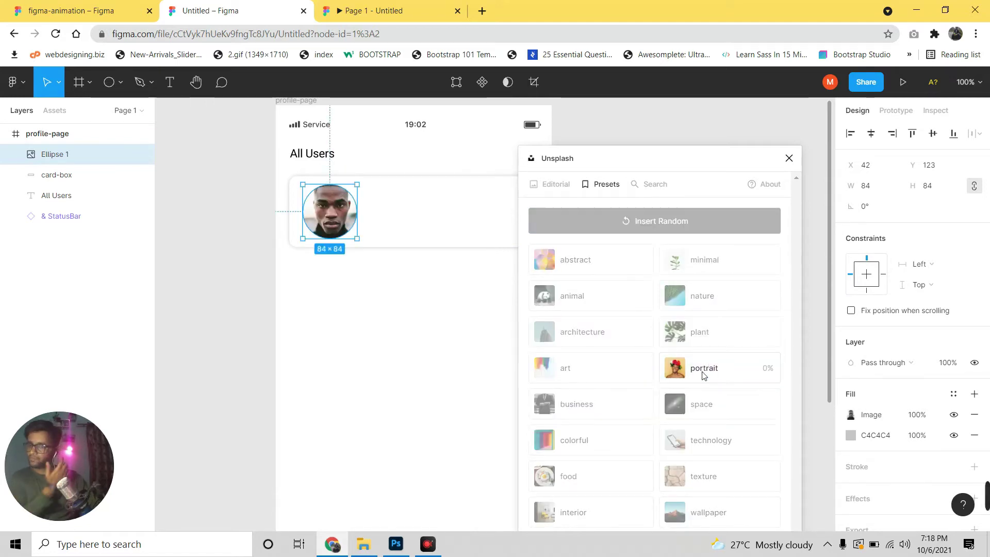
click(789, 158)
click(245, 219)
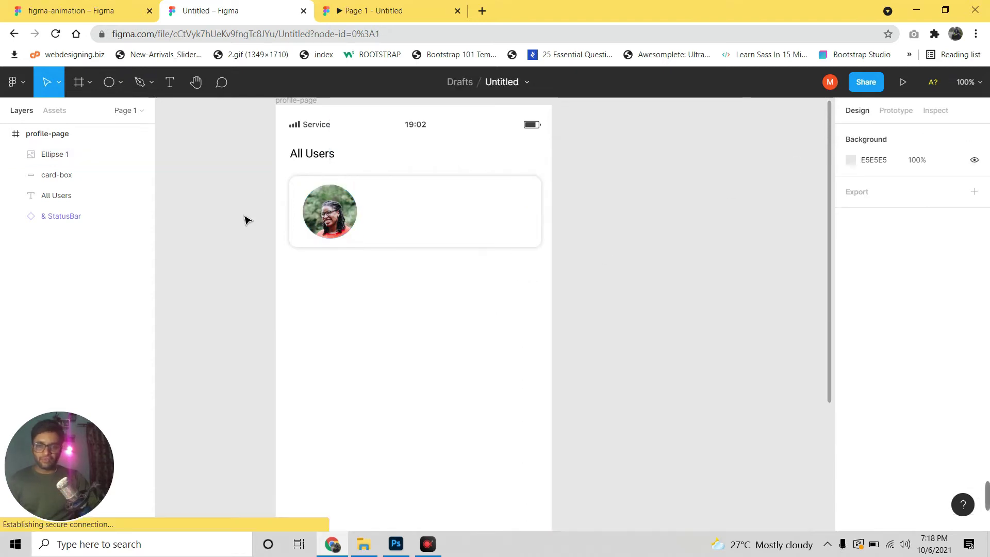
Rename the photo circle layer to 'profile-pic'.
double_click(59, 160)
text(pr)
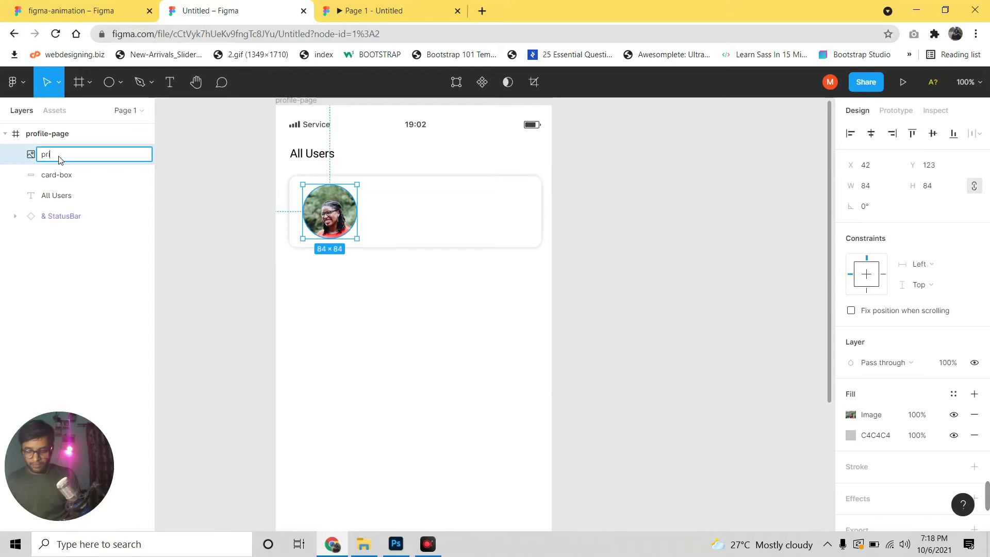
key(BackSpace)
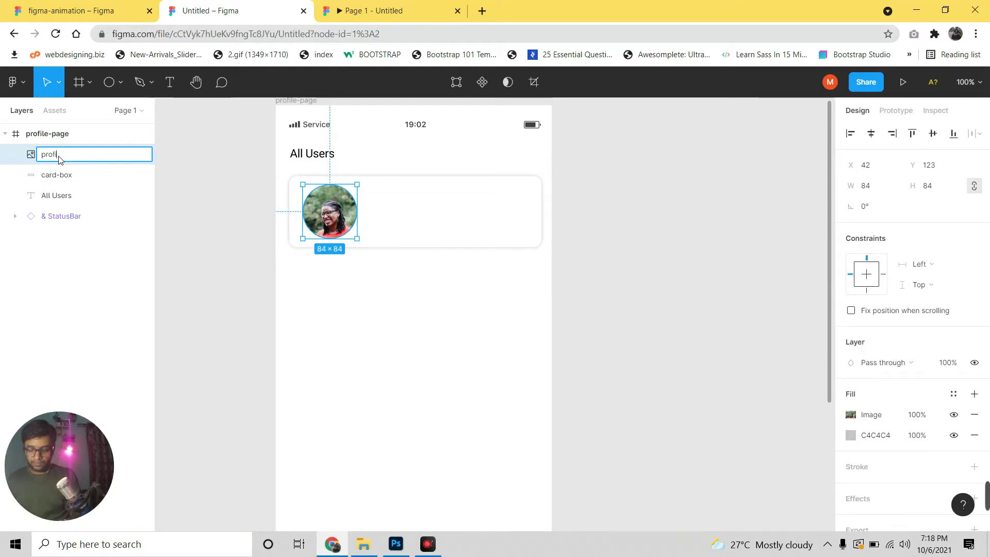
key(Return)
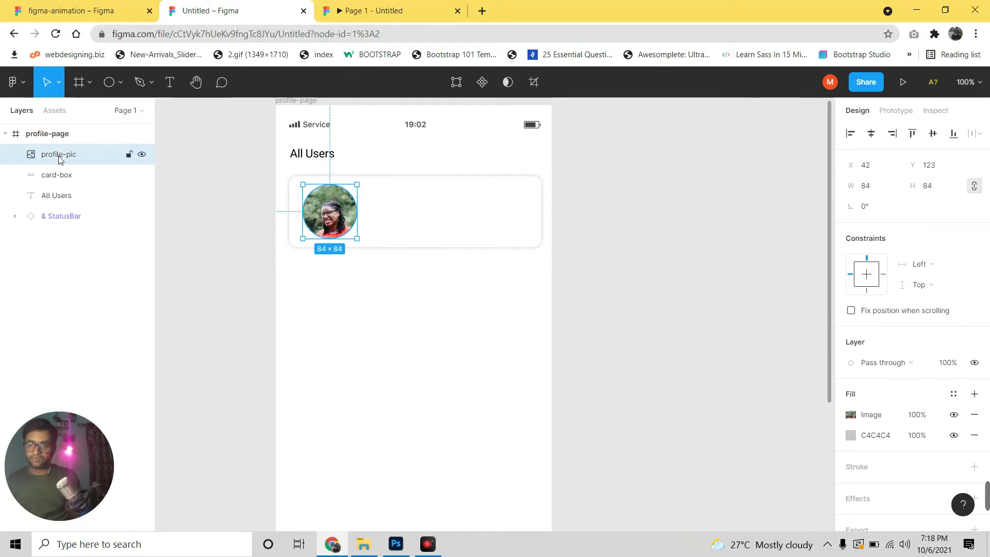
double_click(58, 155)
text(profile-)
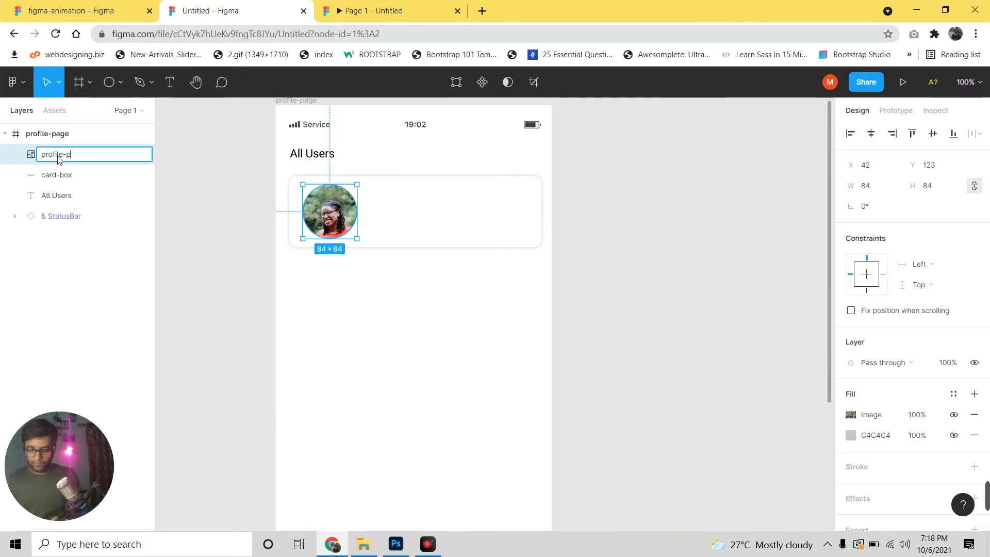
key(Return)
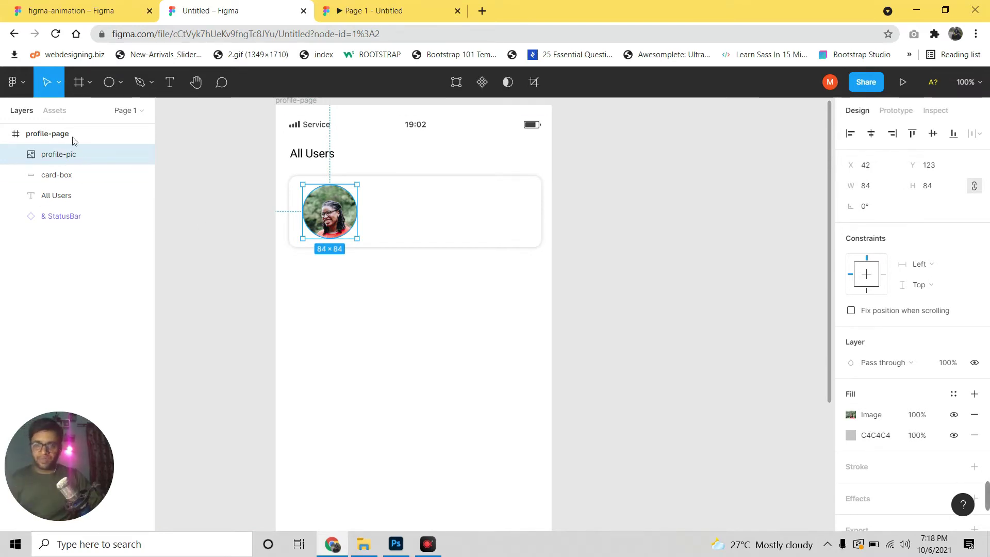
Add a user-name text label beside the photo in the card.
click(170, 86)
click(386, 204)
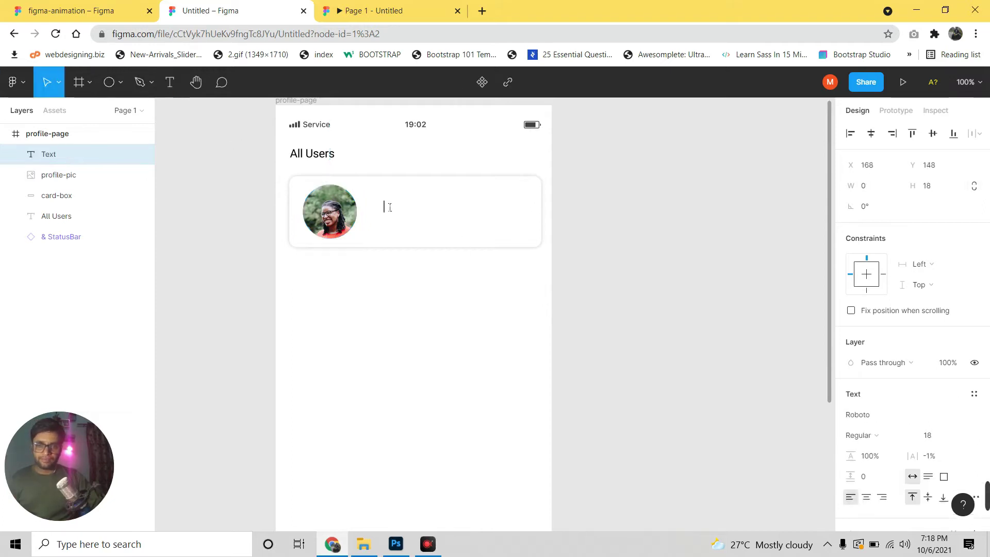
text(Hunny)
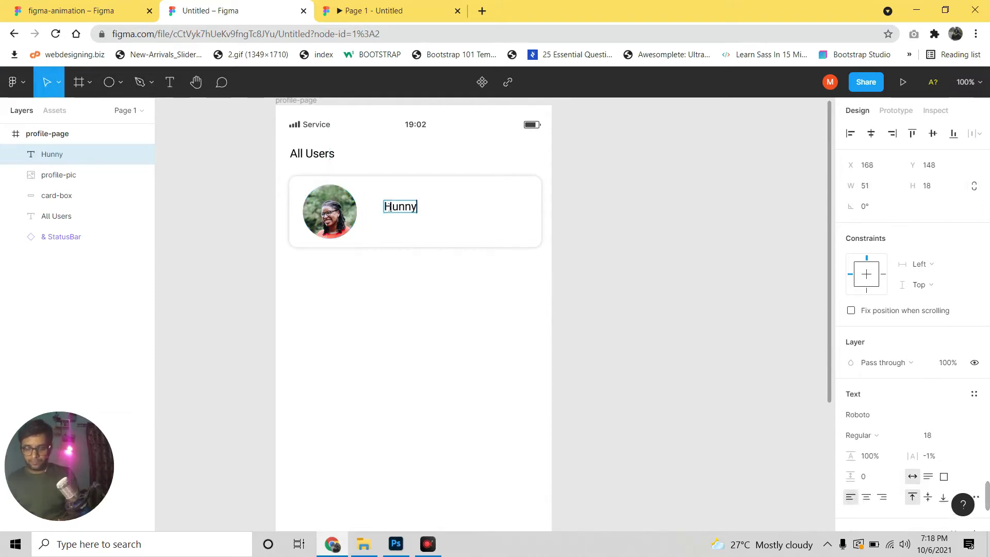
text( Code)
key(Escape)
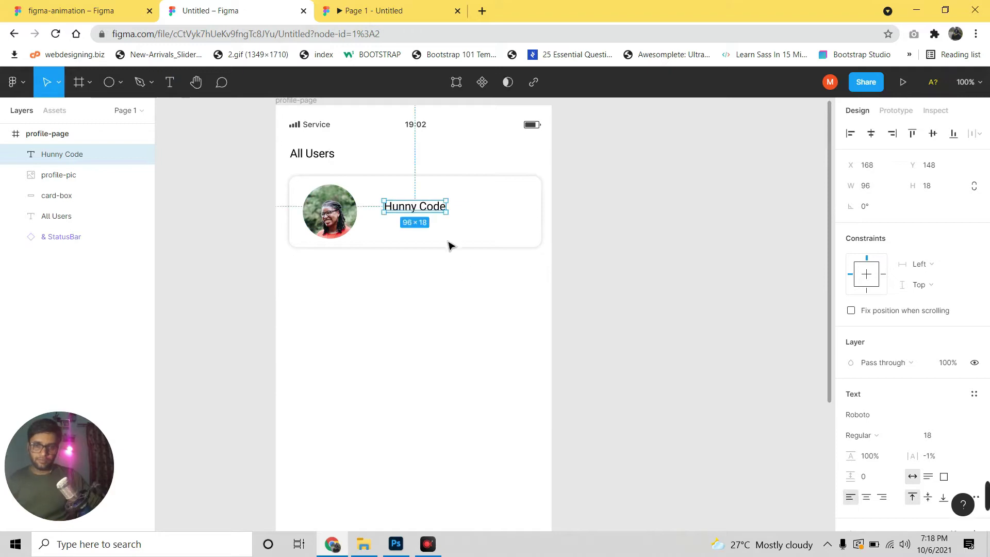
drag(428, 213, 411, 209)
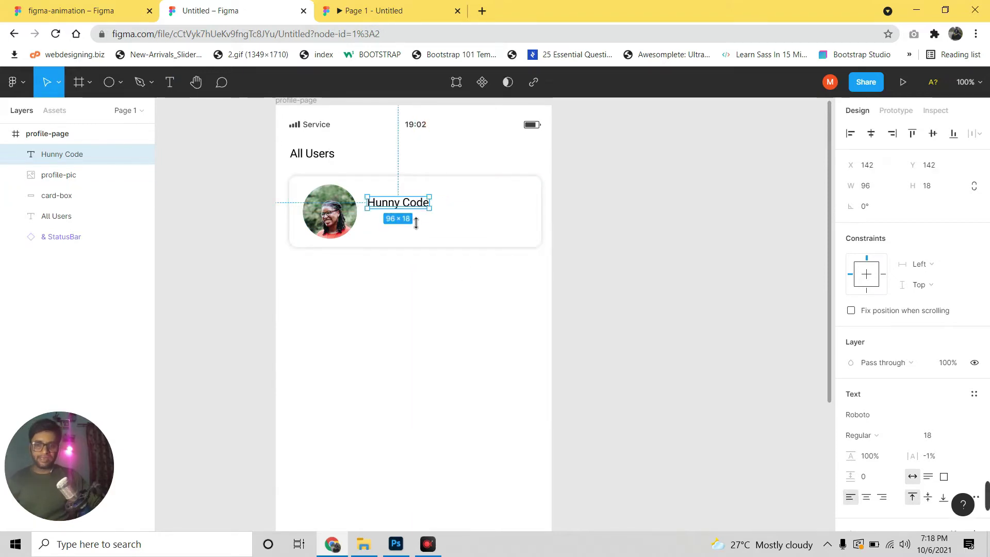
Duplicate the name label below itself and change its text to 'UI/UX'.
key(ctrl+d)
drag(411, 201, 411, 219)
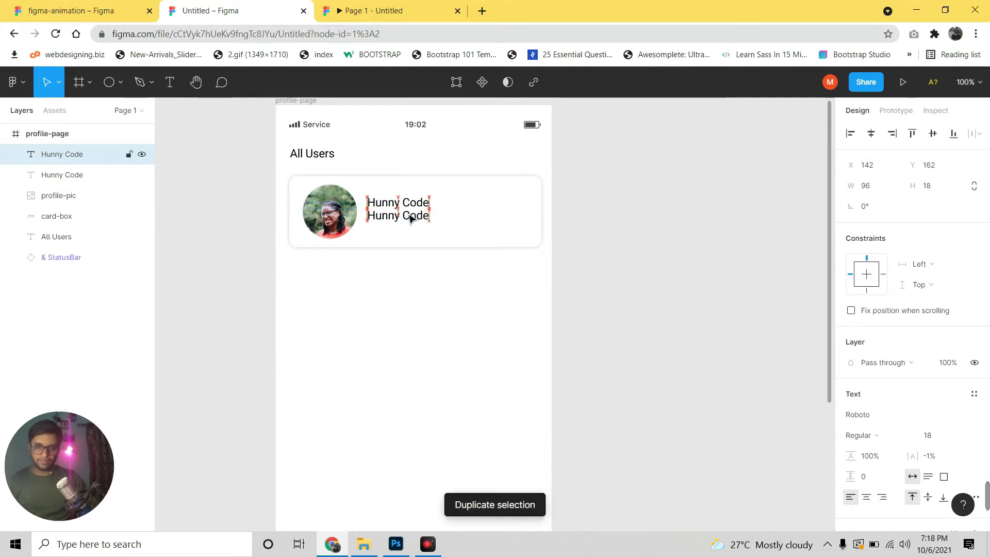
double_click(411, 219)
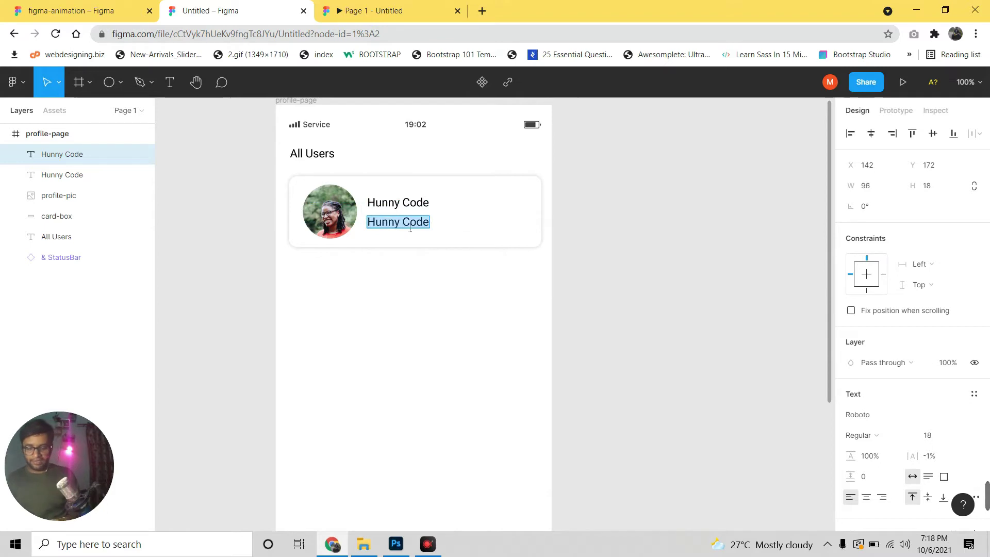
text(U)
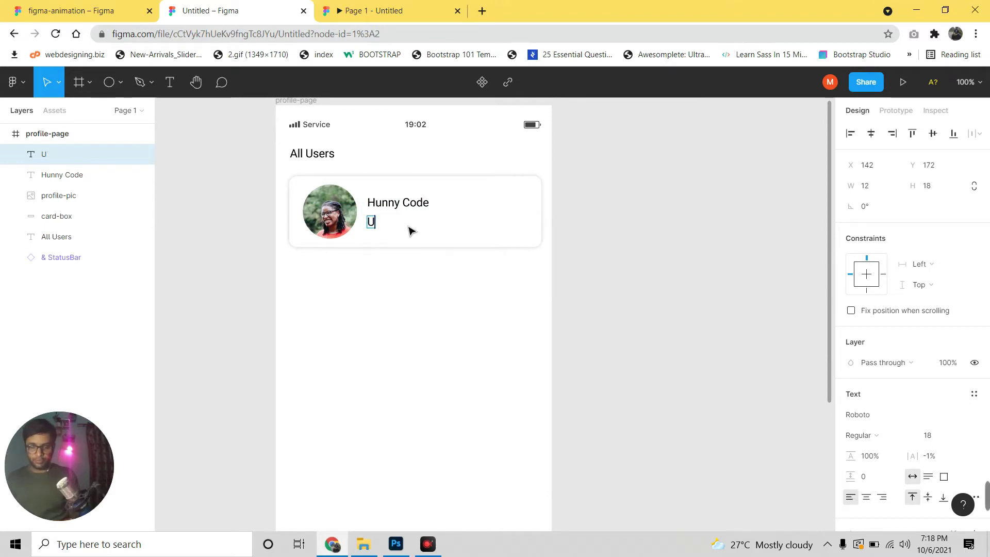
text(iUX)
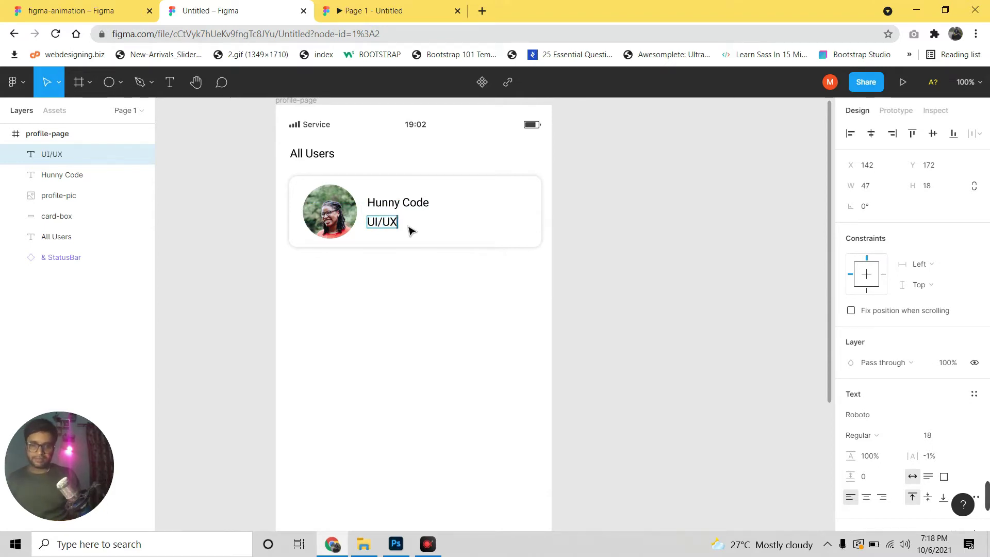
Set the UI/UX role text's font size to 14.
key(ctrl+a)
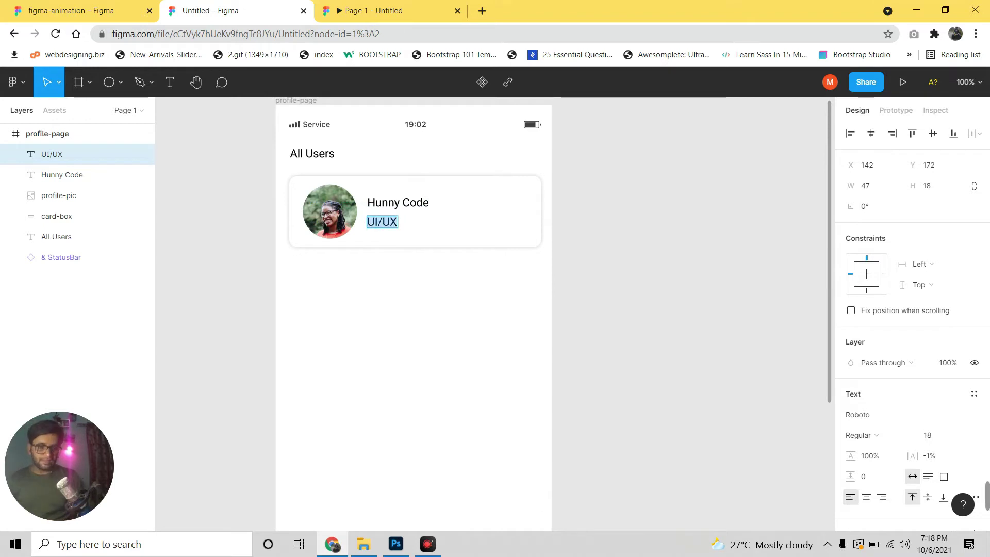
click(931, 441)
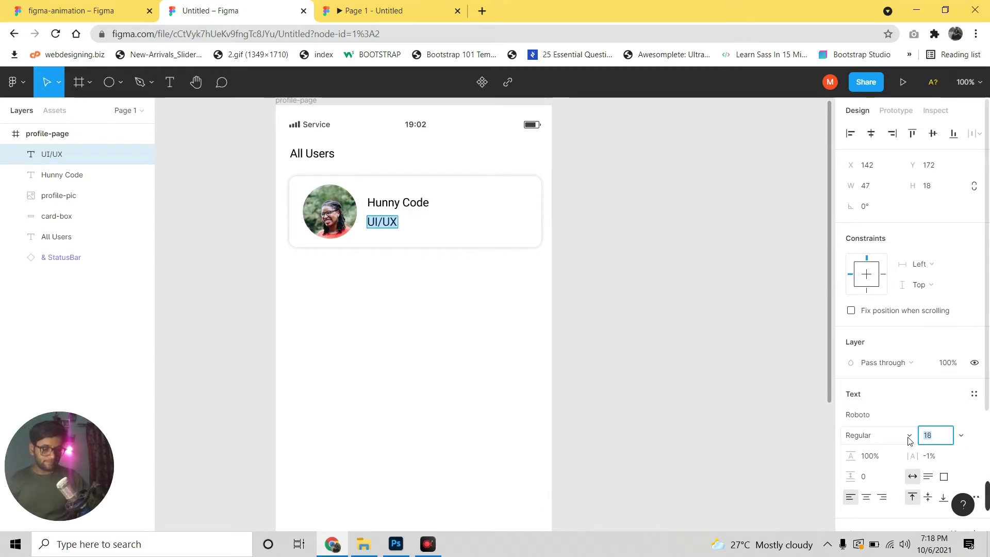
text(16)
key(Return)
click(933, 441)
text(14)
key(Return)
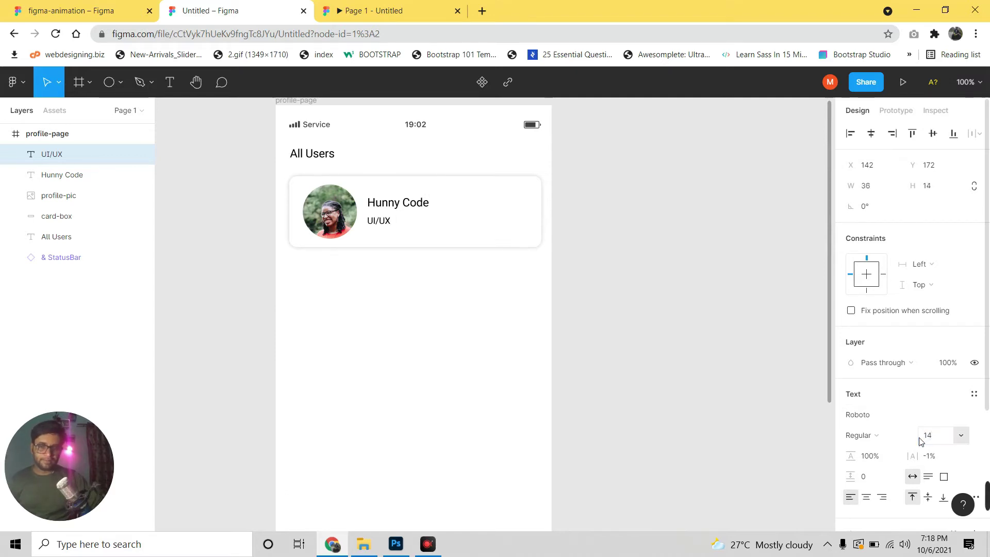
Colour the role text grey 5B5959, then select both name and role texts.
scroll(887, 469, down, 3)
click(851, 388)
mouse_move(684, 281)
mouse_down()
mouse_move(686, 271)
mouse_move(684, 308)
mouse_up()
click(822, 196)
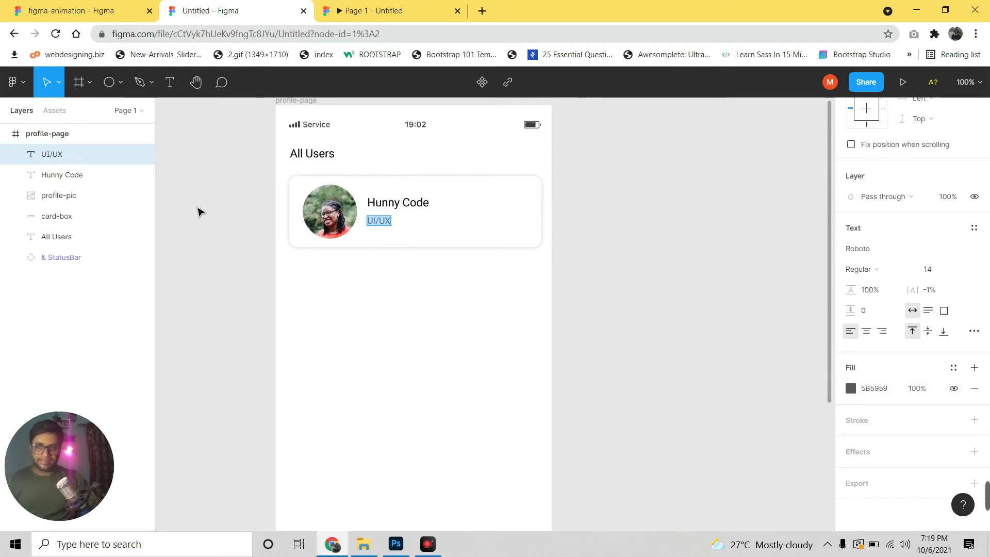
click(65, 177)
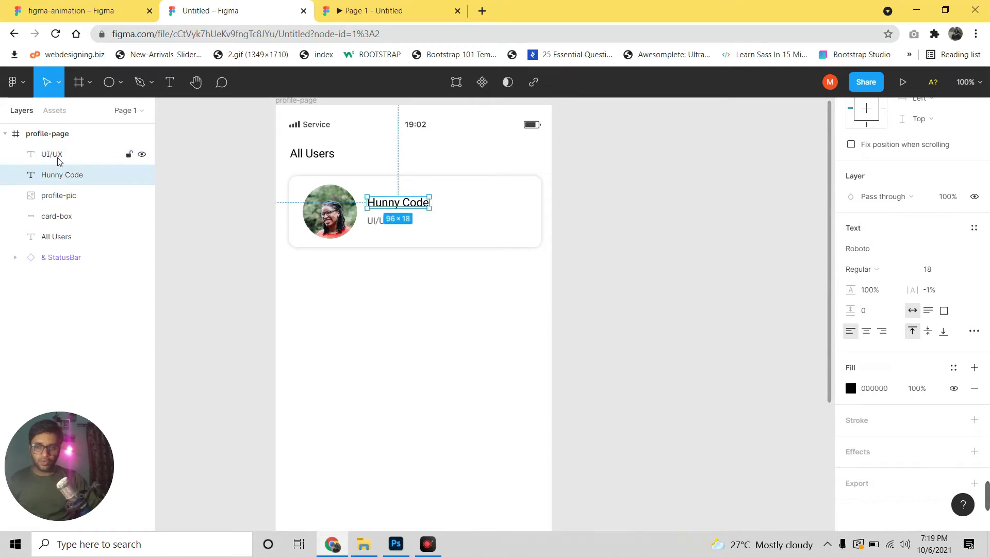
shift+click(58, 161)
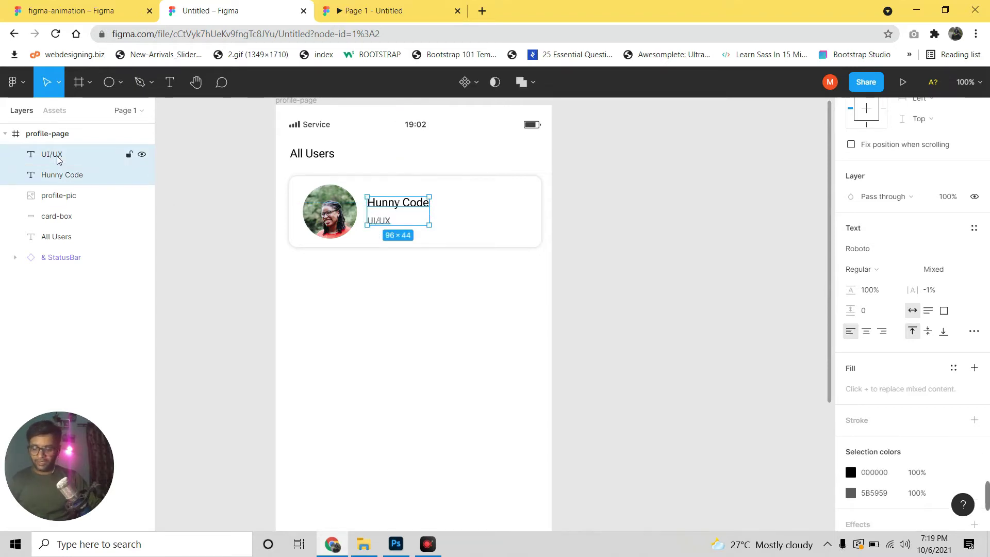
Group the Hunny Code and UI/UX texts and name the group name-designation.
key(ctrl+g)
double_click(58, 155)
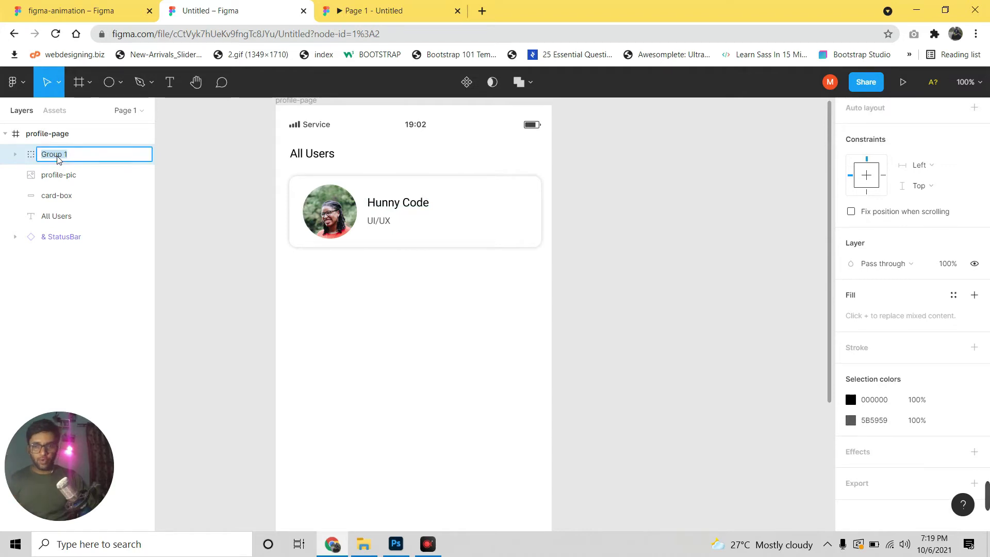
text(NA)
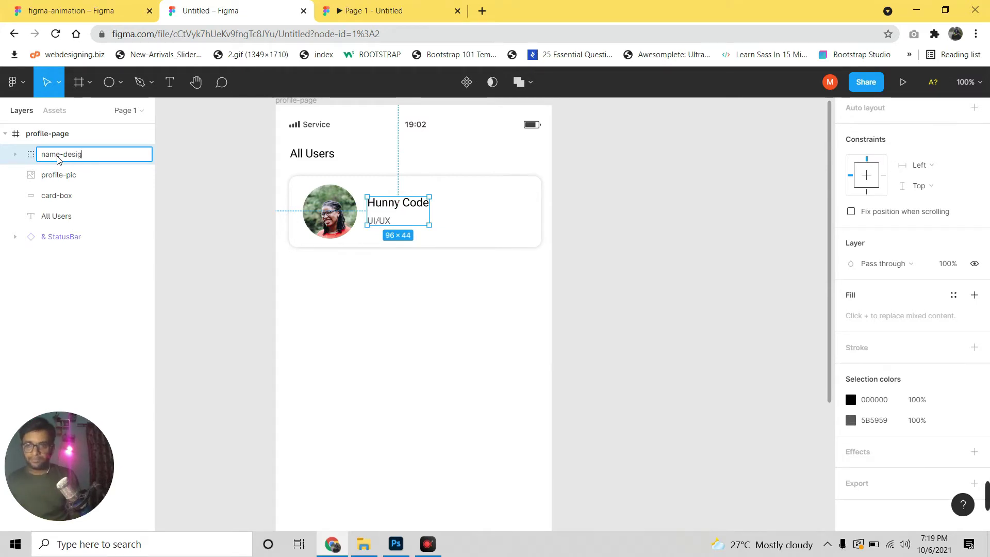
text(tion)
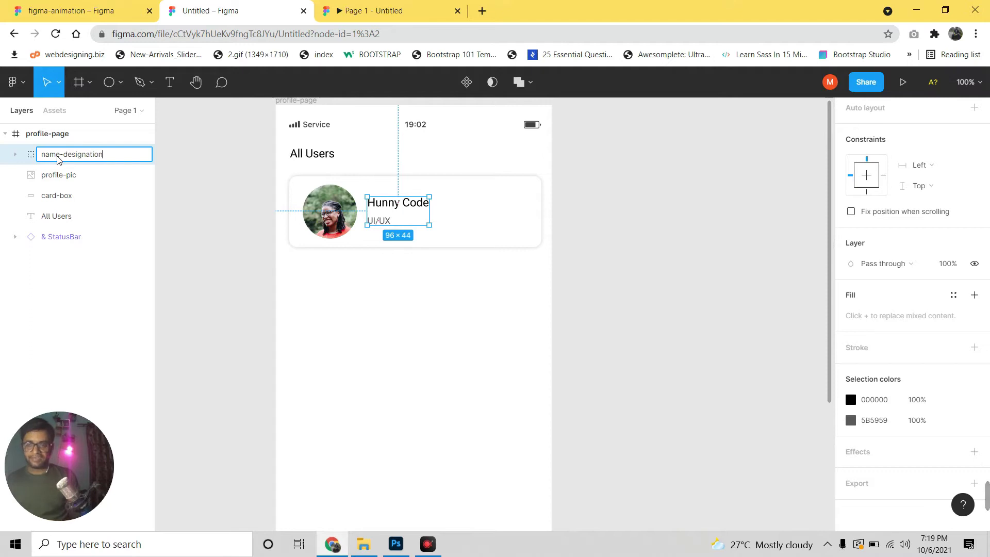
key(Return)
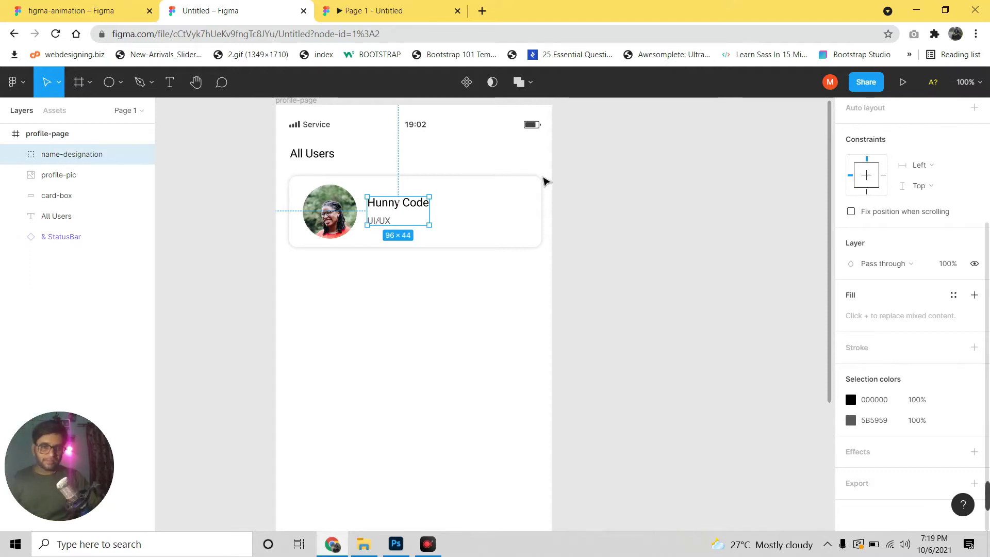
scroll(952, 242, up, 5)
Vertically centre the name-designation group against the card-box background.
click(932, 133)
key(ctrl+z)
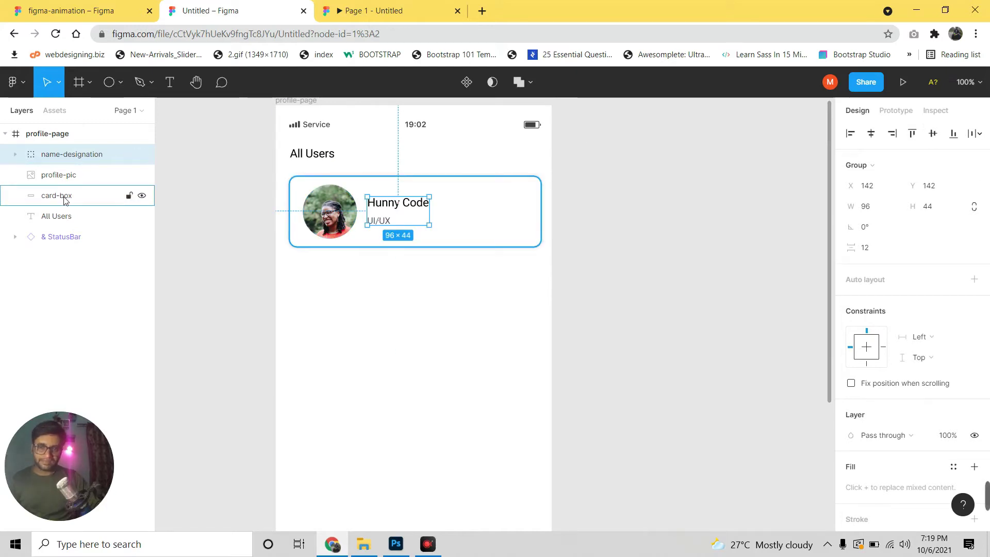
click(61, 198)
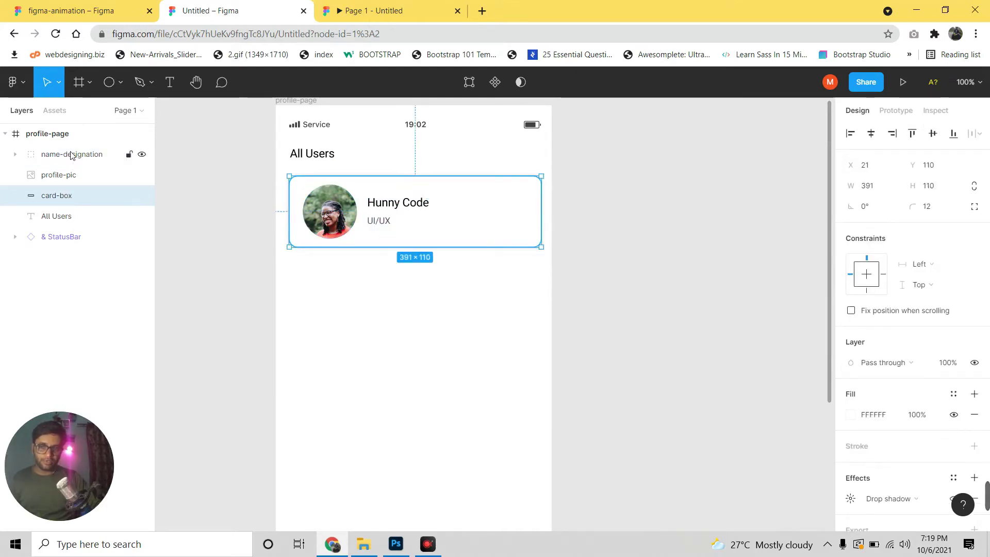
shift+click(72, 154)
click(75, 195)
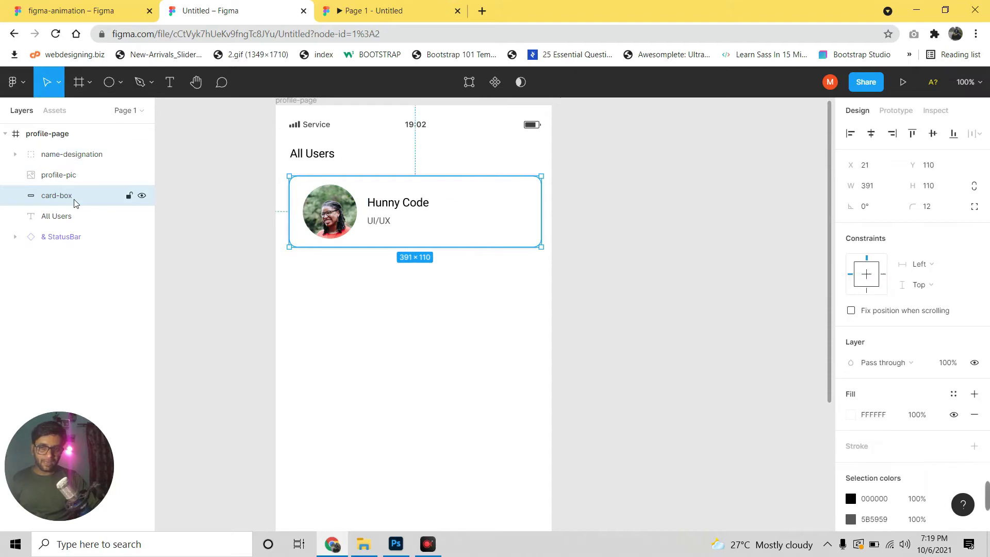
shift+click(75, 155)
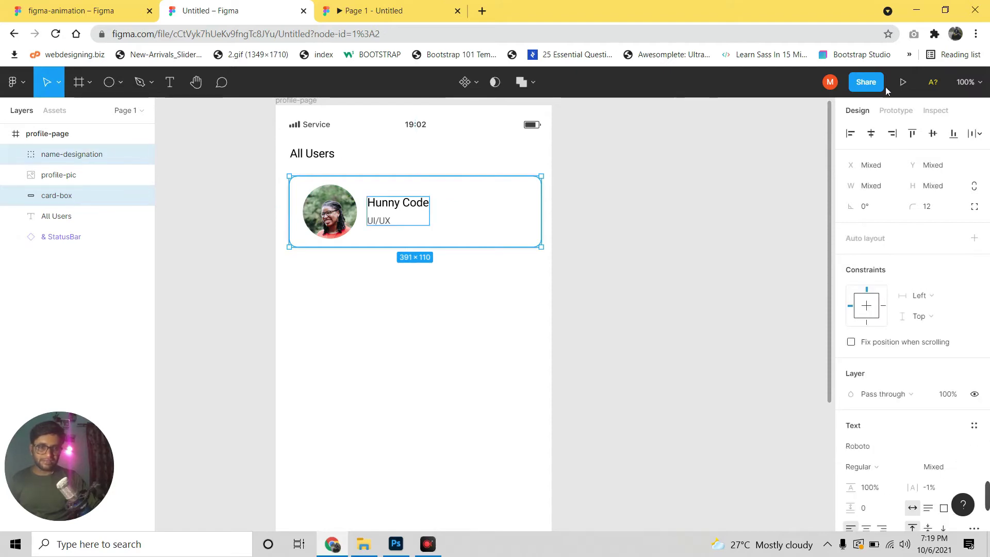
click(933, 138)
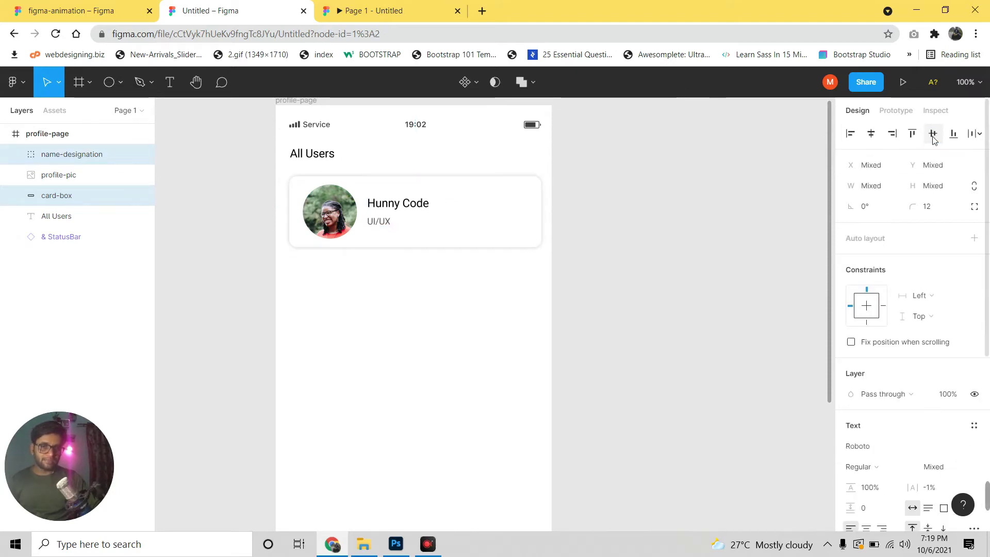
click(932, 135)
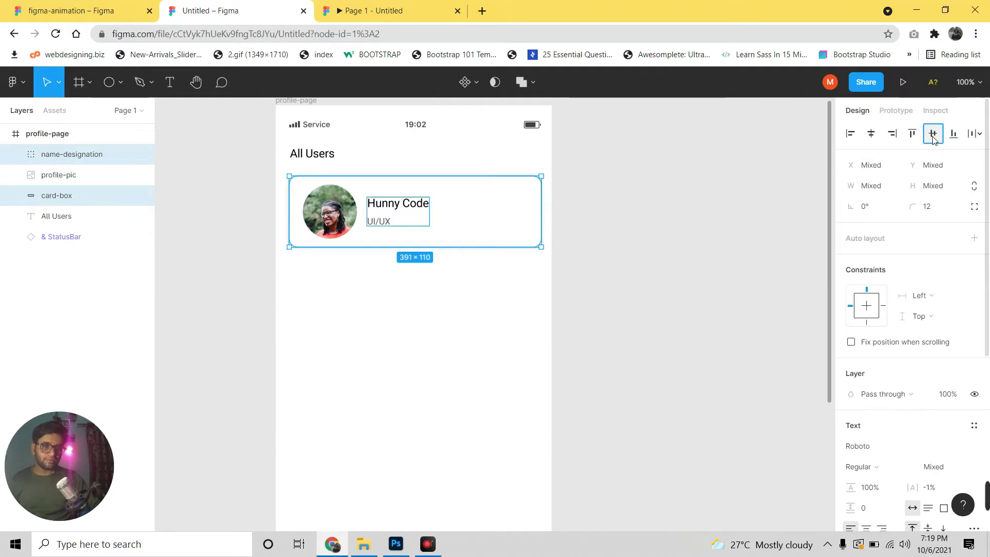
click(933, 137)
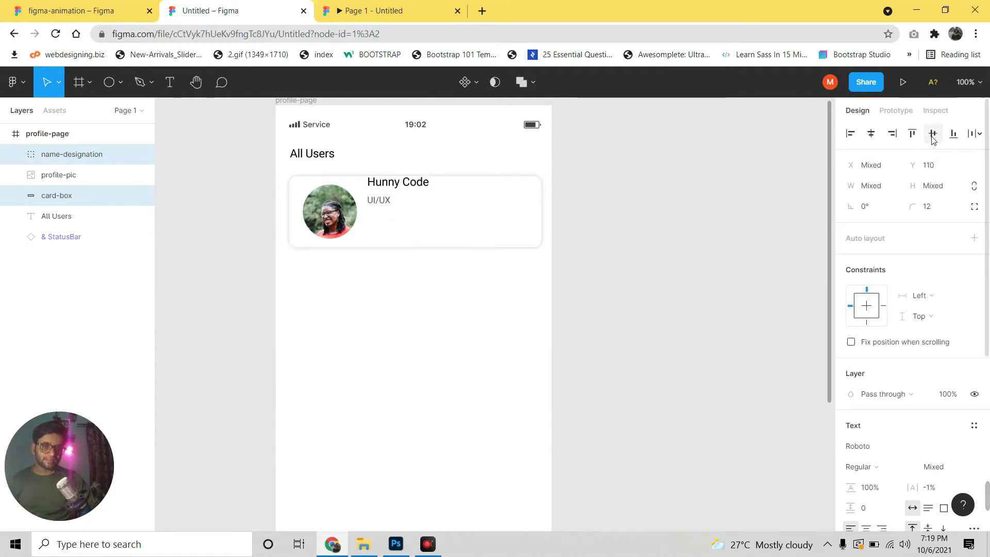
click(953, 136)
click(933, 137)
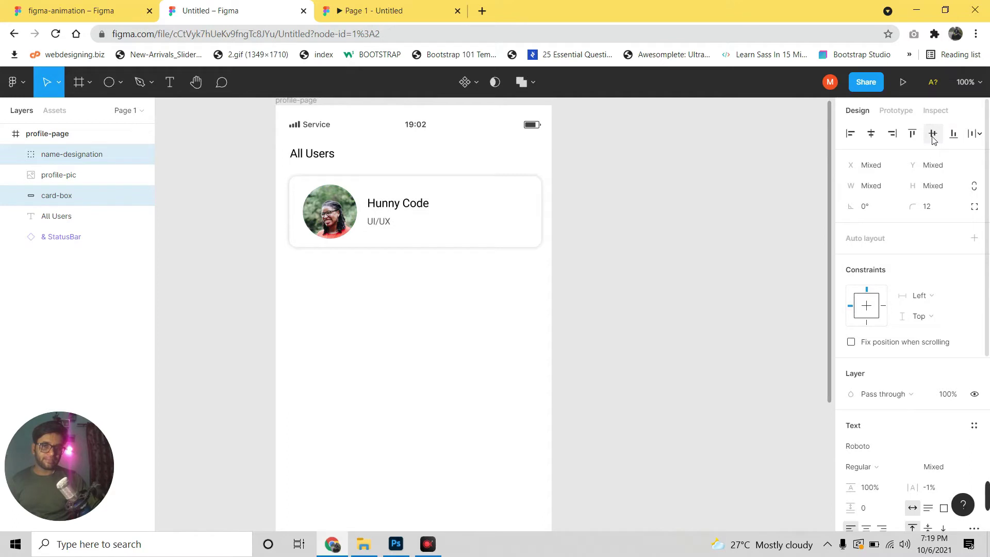
click(691, 231)
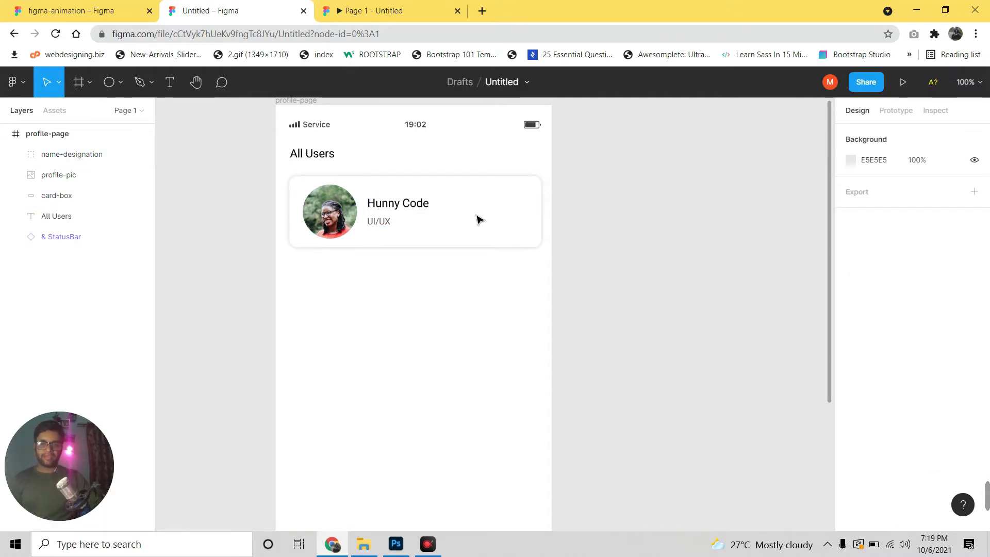
Group card-box, profile-pic and name-designation into a group named user-card.
click(55, 218)
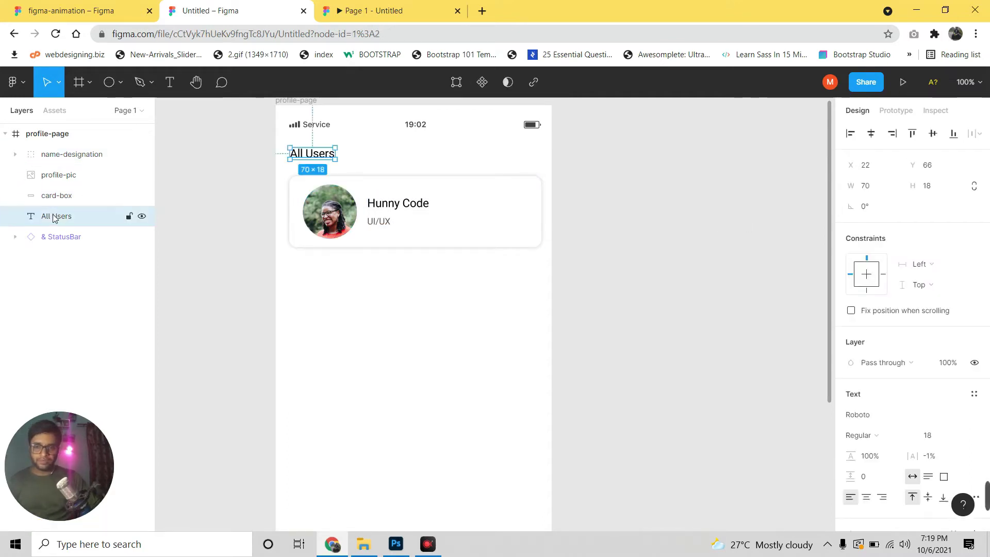
click(55, 196)
shift+click(64, 175)
shift+click(65, 155)
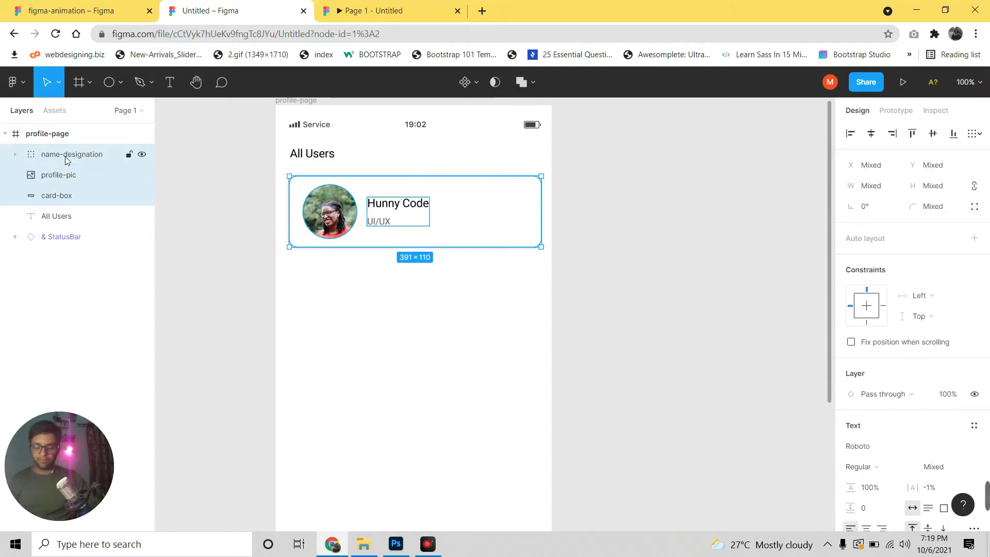
key(ctrl+g)
double_click(62, 155)
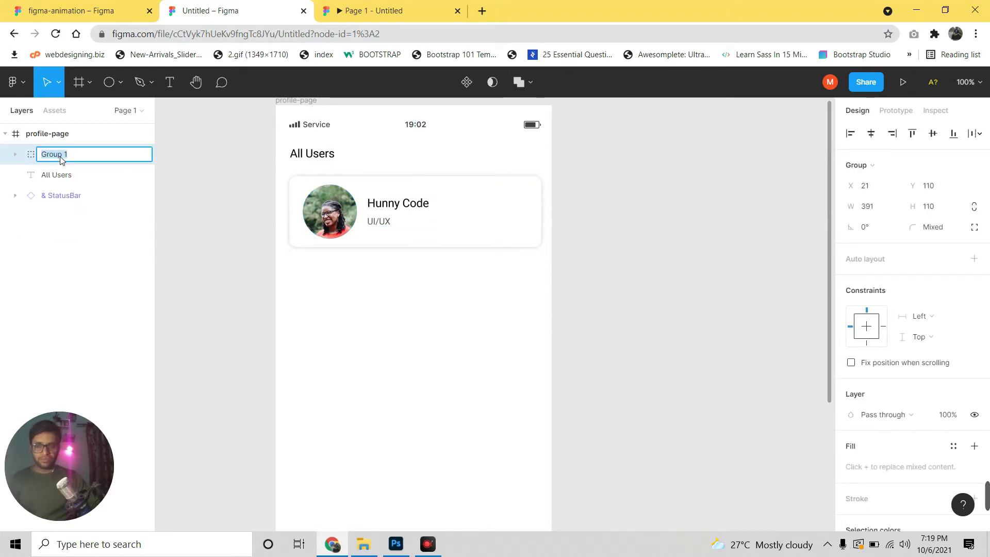
text(user-carg)
key(Return)
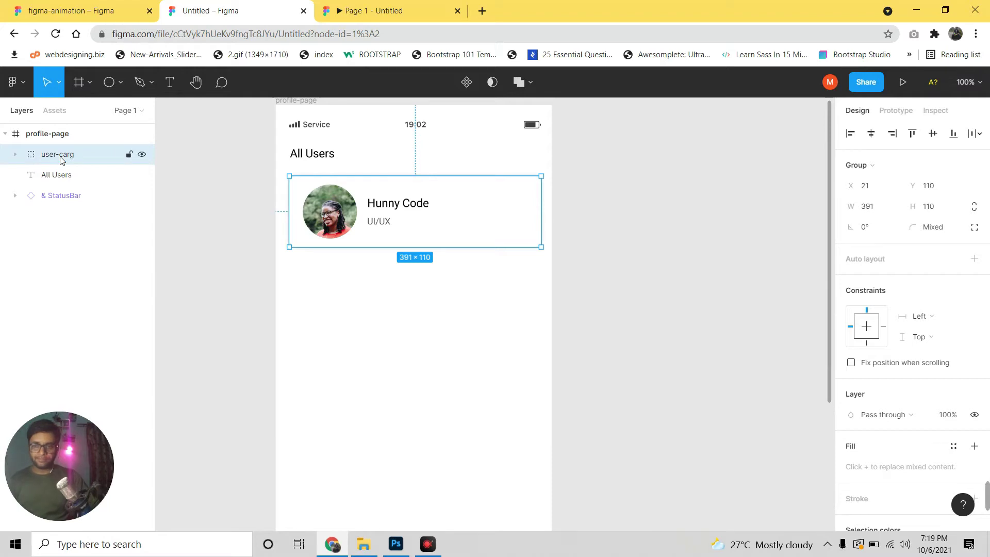
double_click(60, 155)
key(Right)
key(Return)
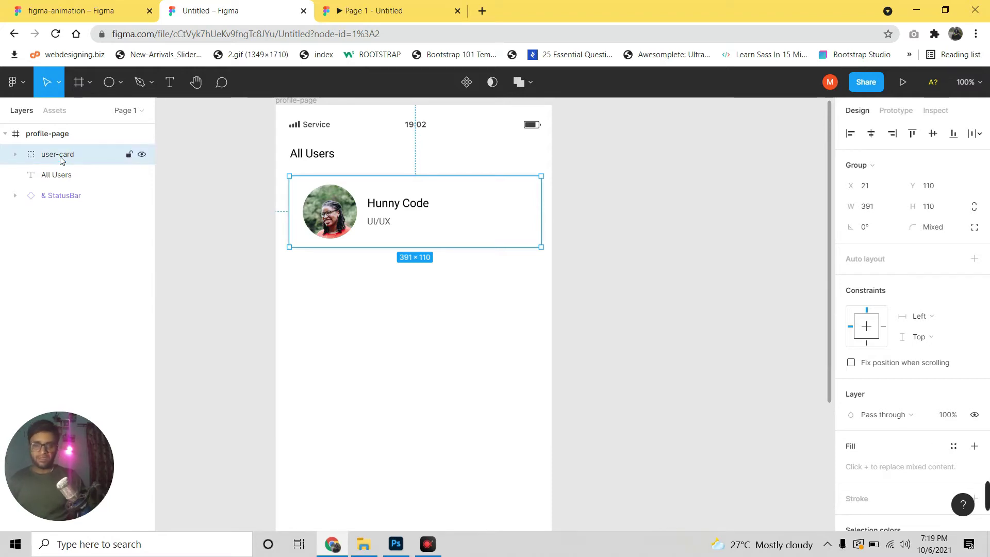
Duplicate user-card repeatedly so six cards stack down the All Users page.
key(ctrl+d)
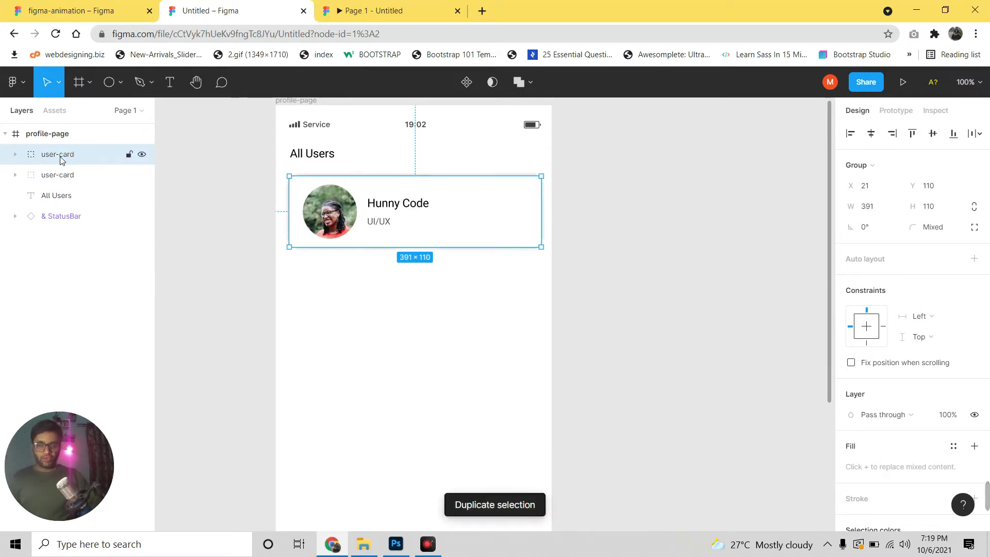
key(shift+Down)
key(shift+Down)
key(shift+Down)
key(shift+Down)
key(shift+Down)
key(shift+Down)
key(shift+Up)
key(ctrl+d)
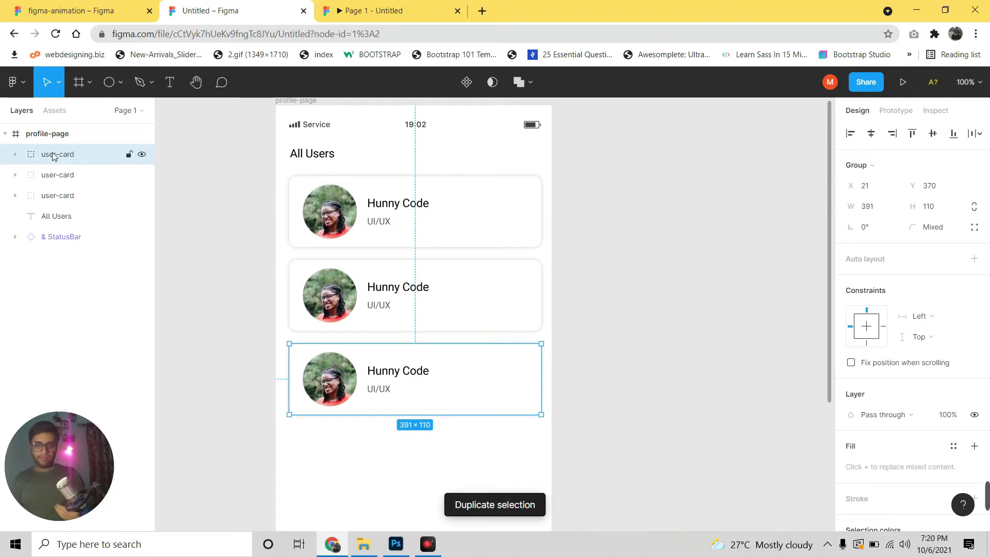
key(ctrl+d)
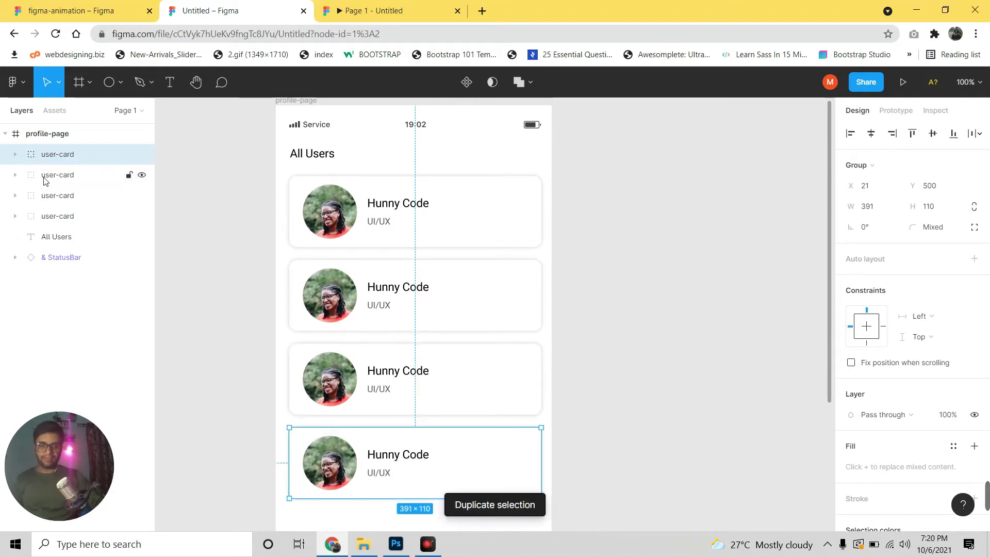
key(ctrl+d)
key(minus)
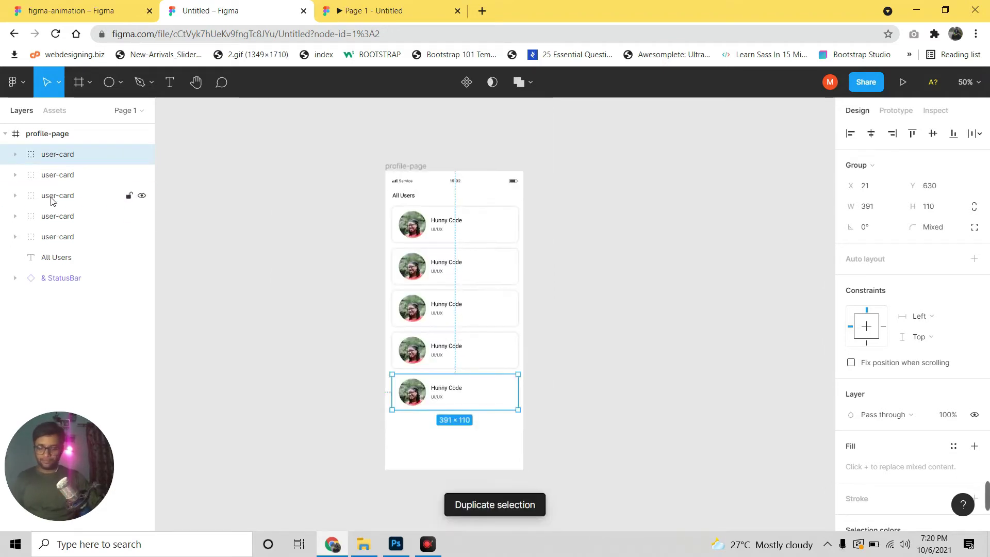
key(ctrl+d)
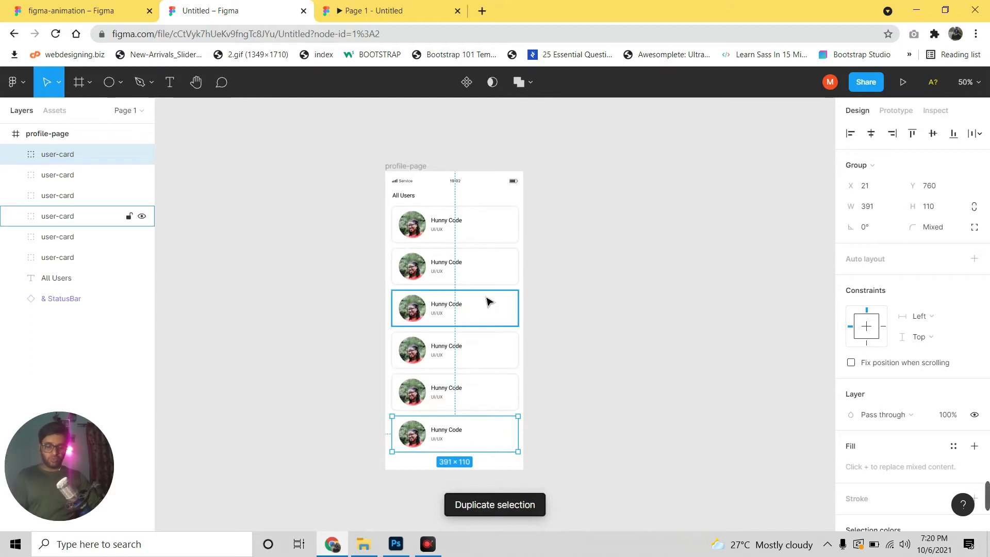
Select the profile-pic layer inside each of the six user cards together.
scroll(489, 303, up, 5)
click(322, 150)
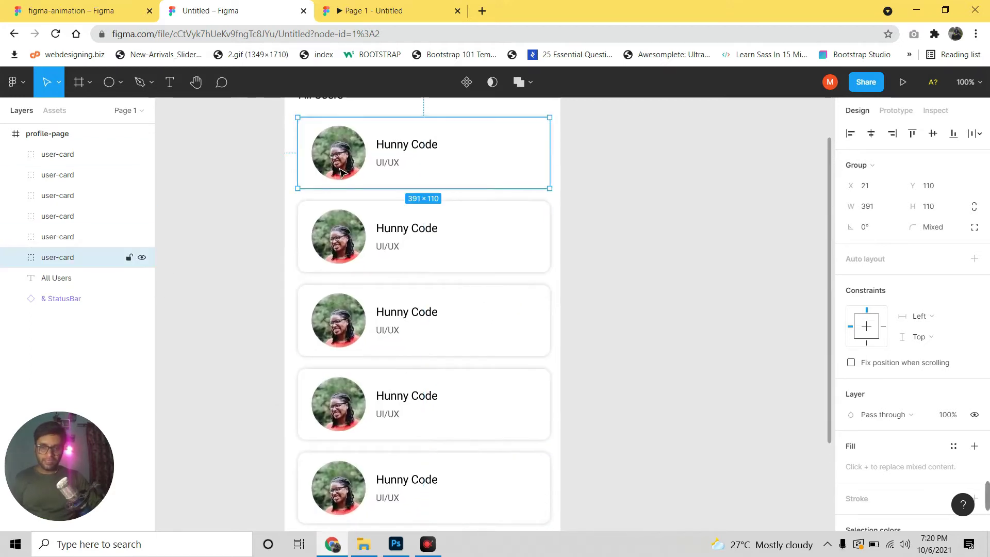
double_click(336, 155)
shift+double_click(346, 264)
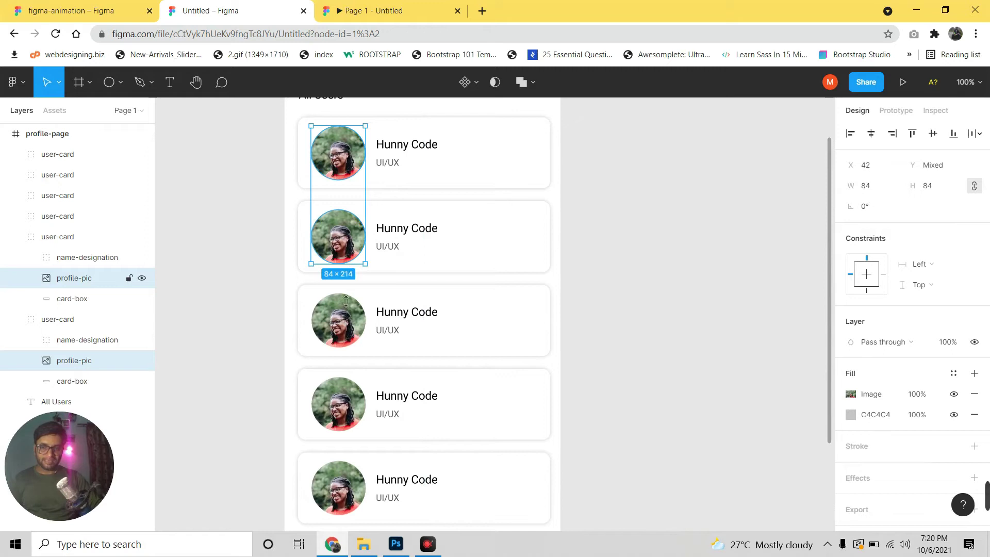
shift+double_click(343, 319)
shift+click(345, 410)
shift+double_click(346, 410)
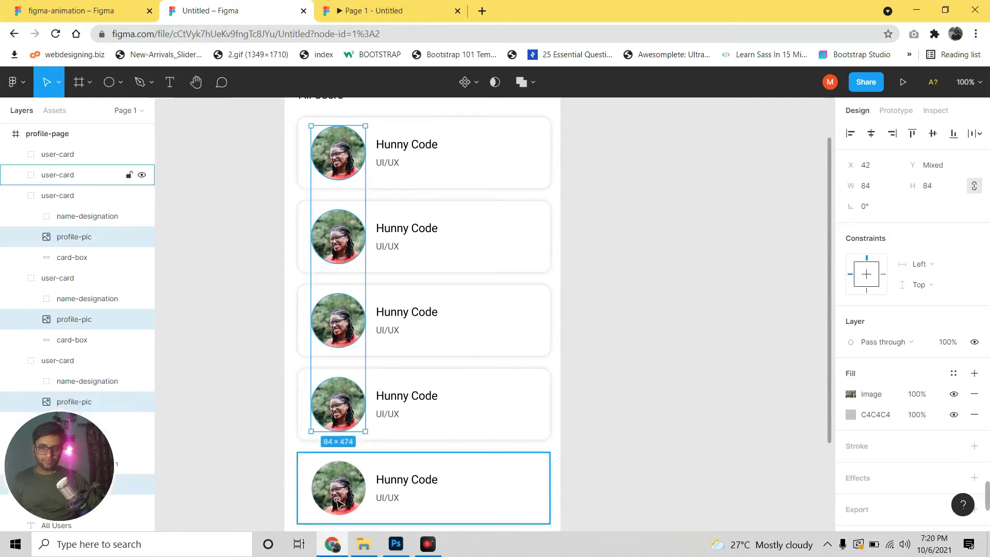
shift+click(340, 495)
shift+double_click(340, 495)
scroll(356, 439, down, 6)
shift+click(335, 232)
shift+double_click(335, 232)
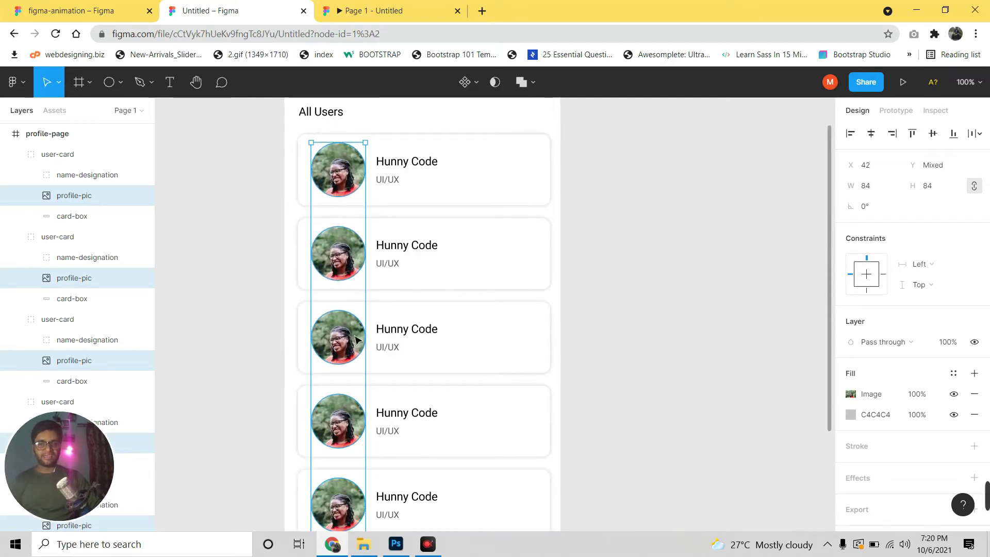
Fill the selected avatars with random photos using the Unsplash plugin's portrait preset.
right_click(348, 180)
mouse_move(360, 430)
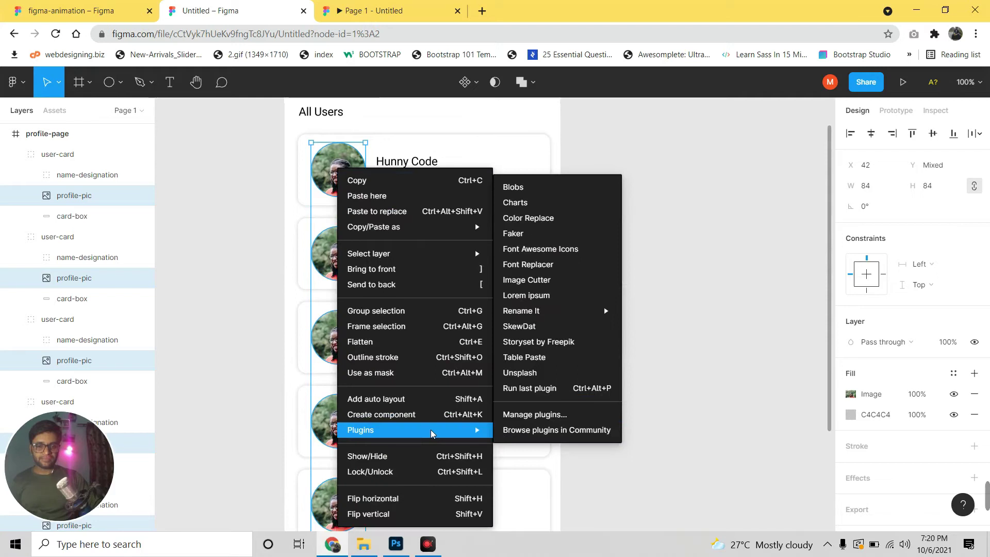
click(551, 376)
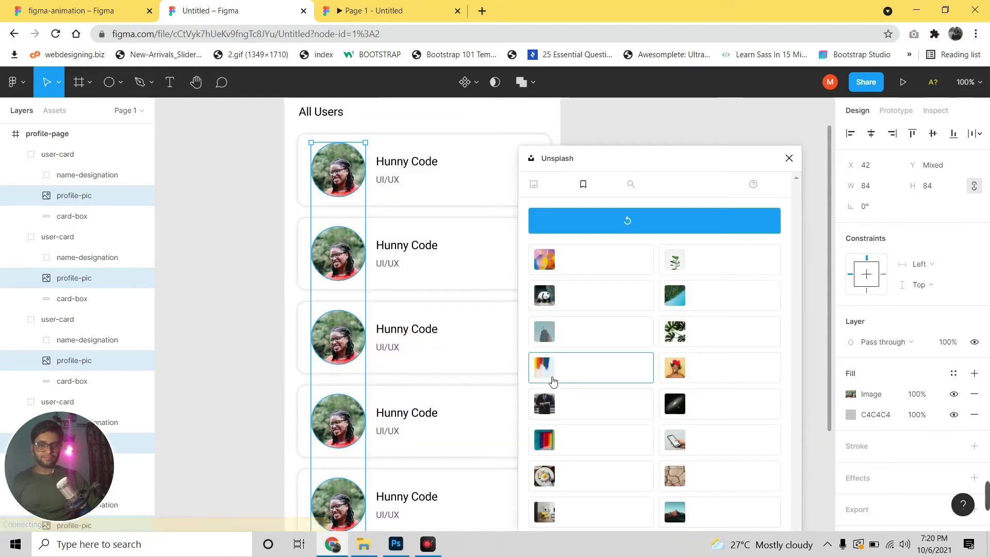
click(714, 368)
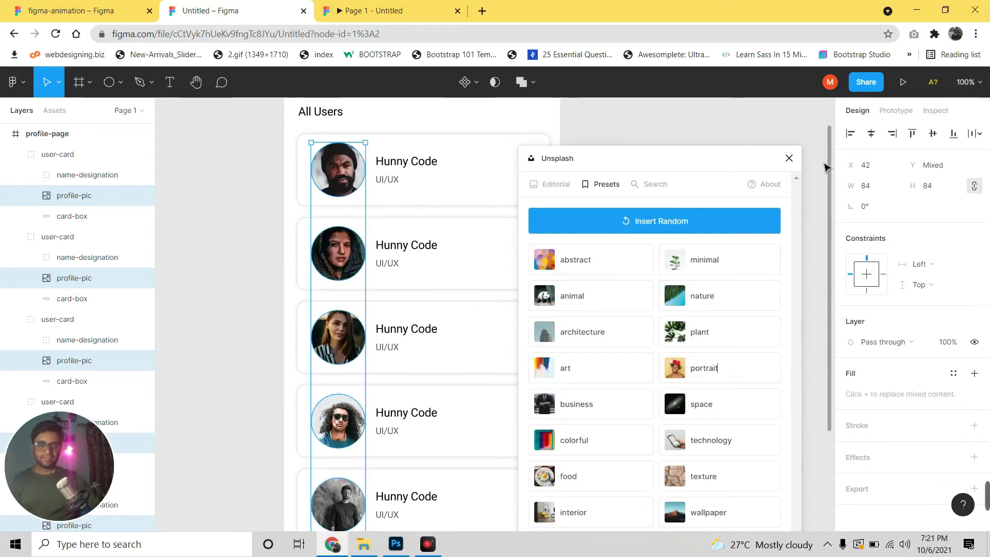
Close the Unsplash plugin and reset the canvas zoom to full size.
click(789, 158)
key(minus)
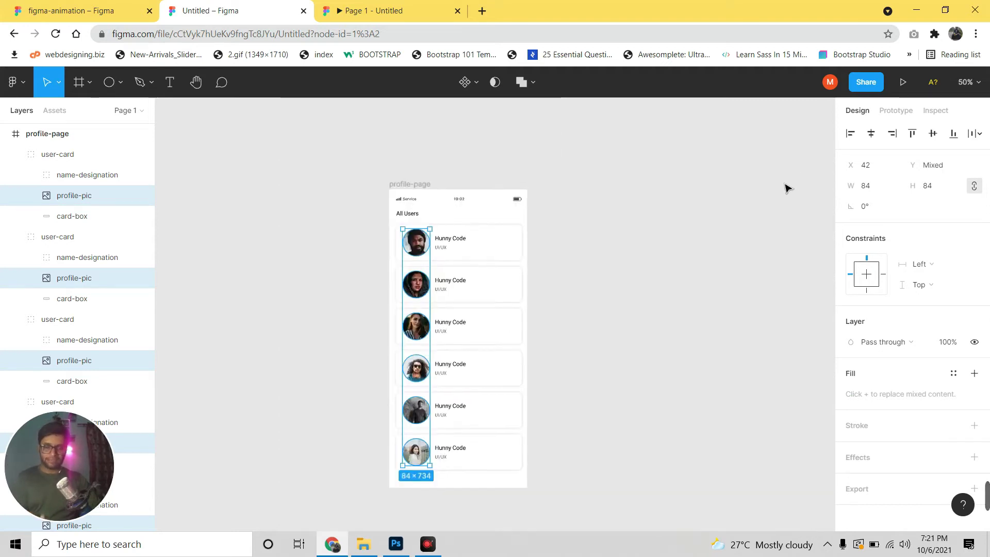
scroll(490, 381, down, 2)
key(shift+0)
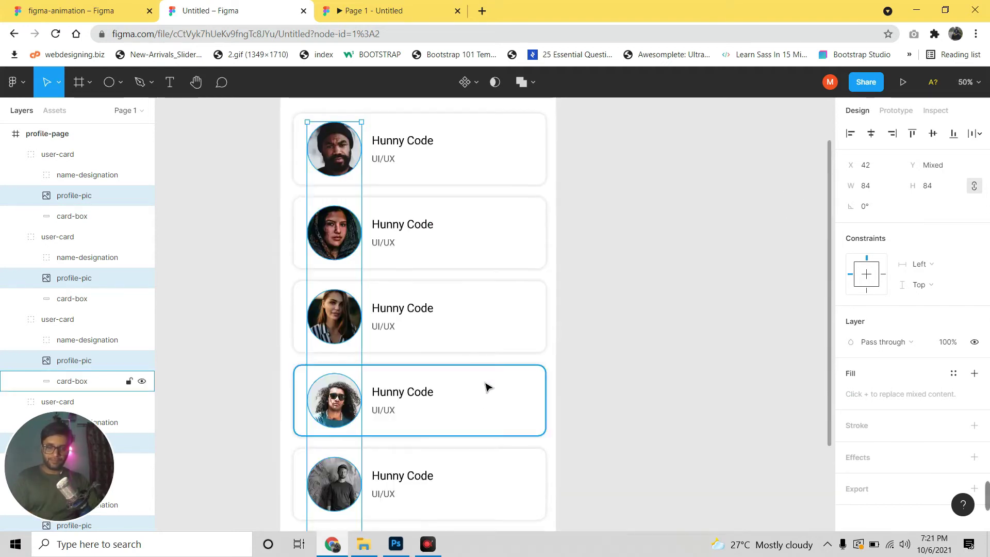
scroll(495, 335, up, 3)
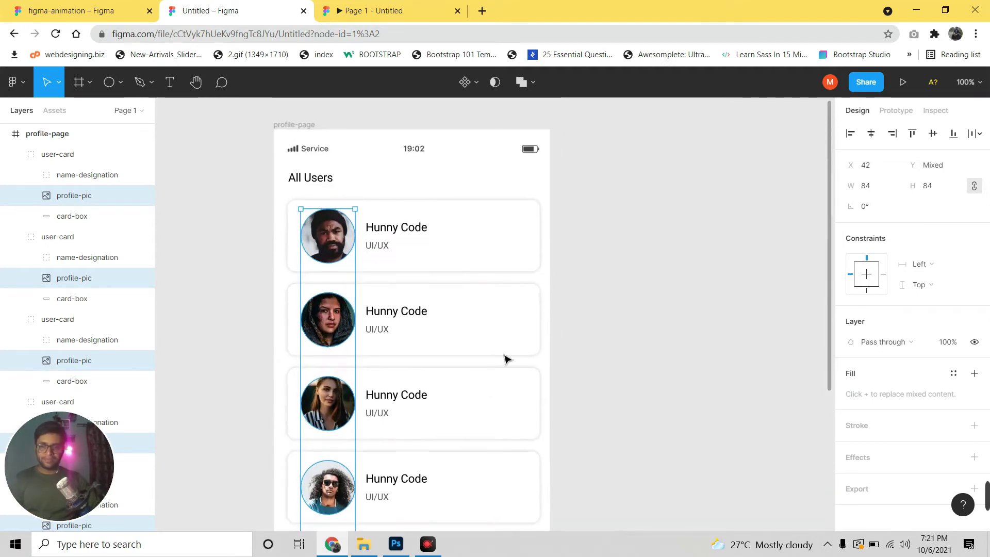
Collapse the six user-card groups and the profile-page frame in the Layers panel.
click(15, 155)
click(15, 175)
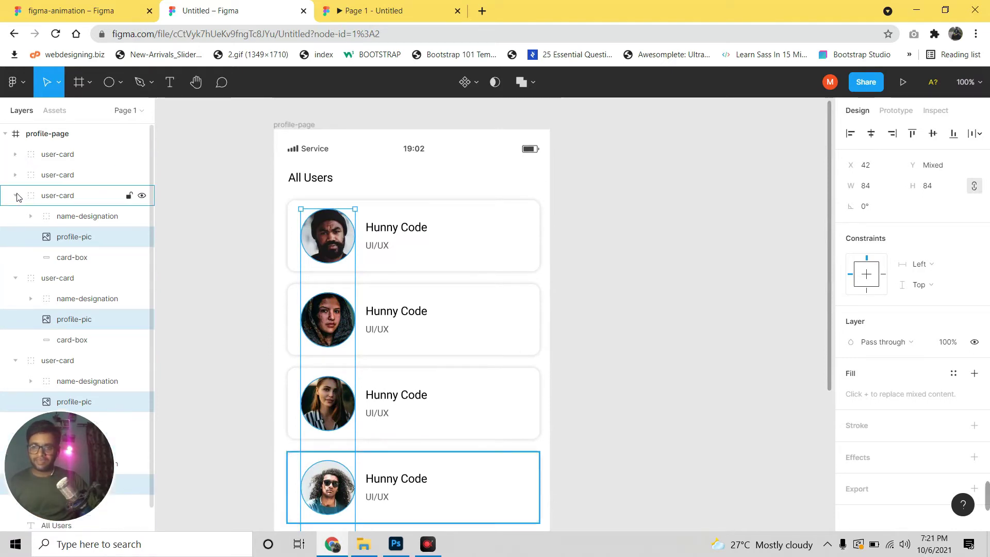
click(15, 195)
click(15, 216)
click(15, 237)
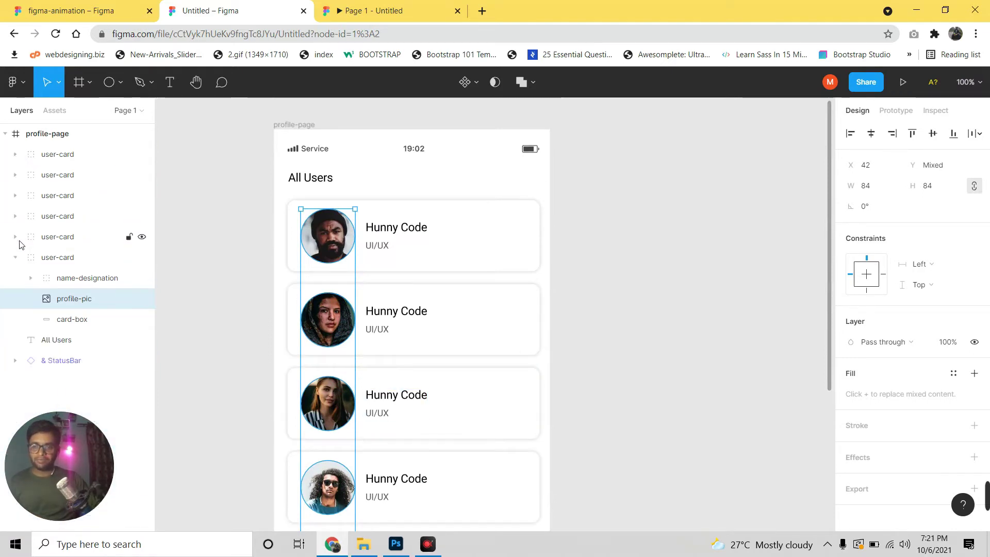
click(15, 257)
mouse_move(521, 299)
mouse_down()
mouse_move(452, 208)
mouse_move(463, 223)
mouse_up()
click(5, 134)
drag(523, 275, 515, 369)
click(530, 346)
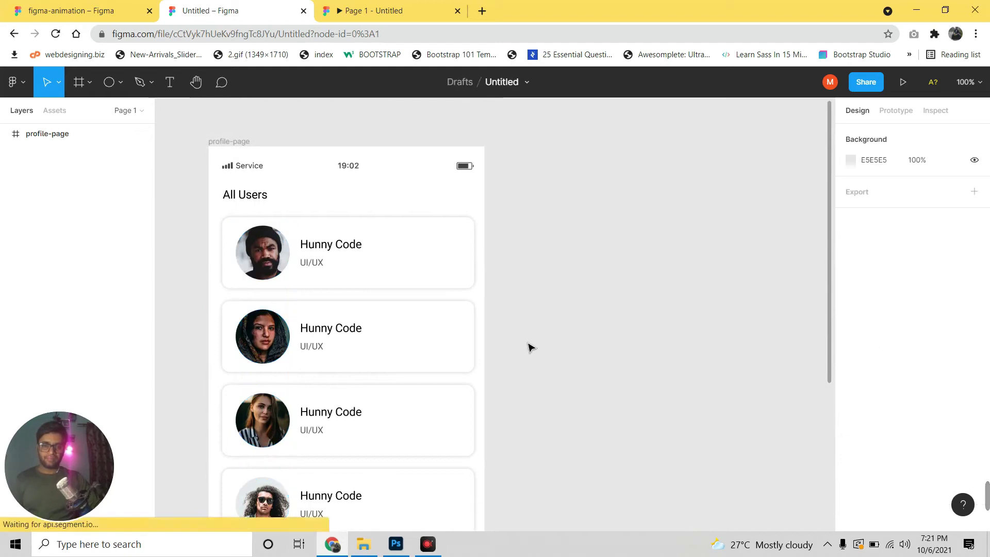
mouse_move(420, 385)
mouse_down()
mouse_move(395, 174)
mouse_move(421, 360)
mouse_up()
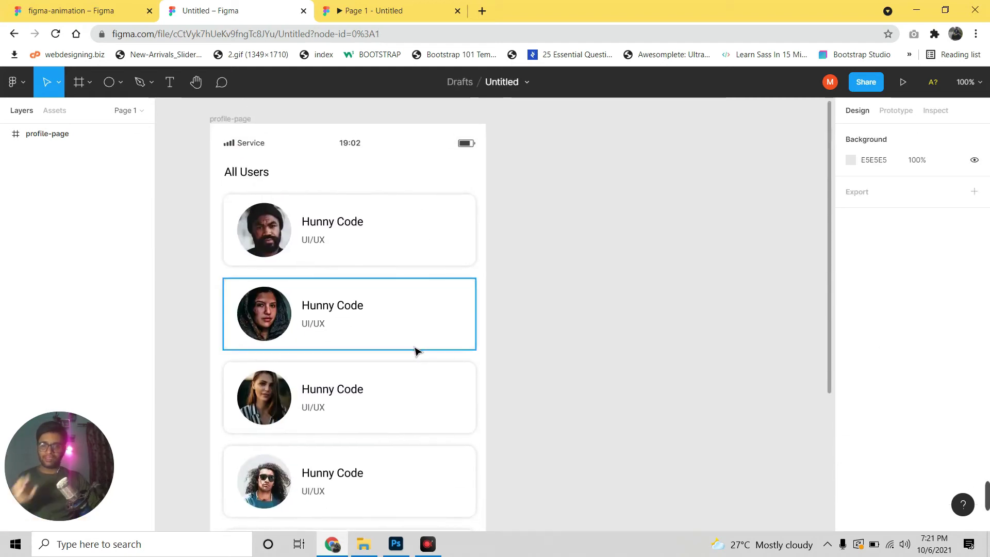
Duplicate the profile-page frame and rename the copy user-details.
click(41, 134)
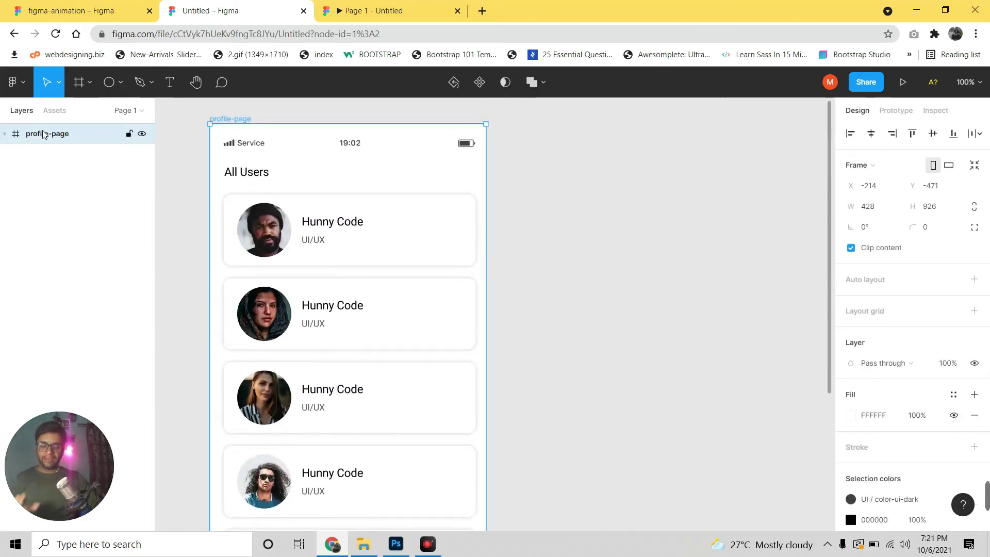
key(ctrl+d)
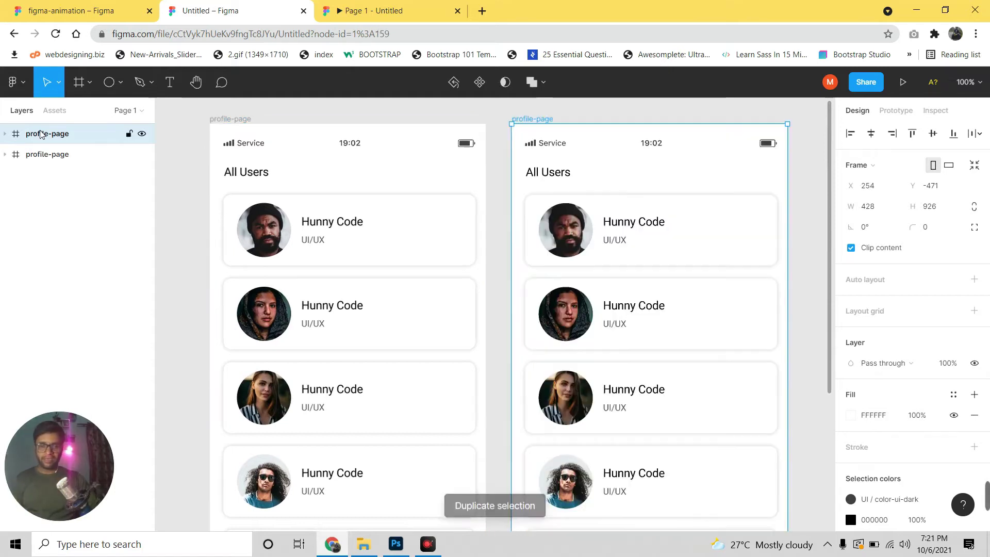
double_click(42, 133)
key(BackSpace)
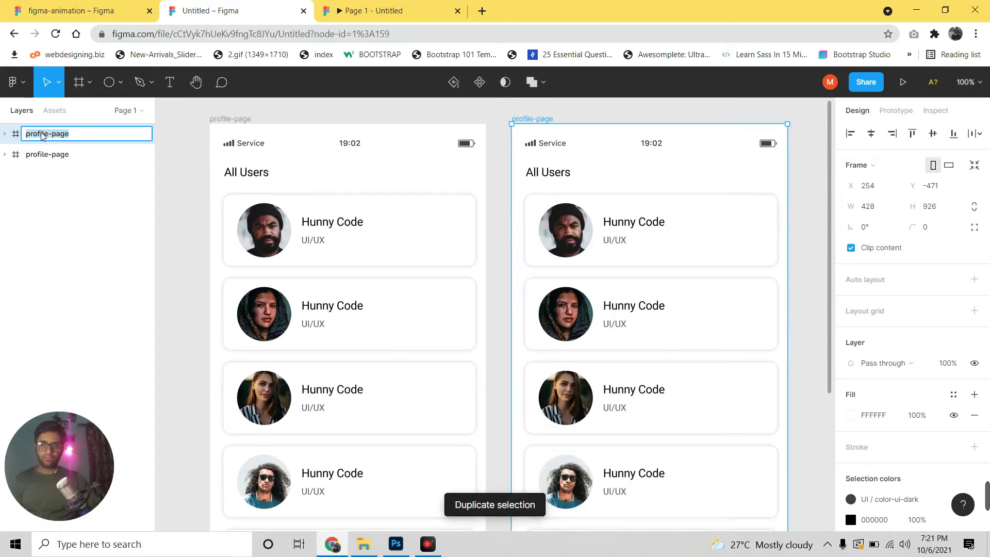
key(BackSpace)
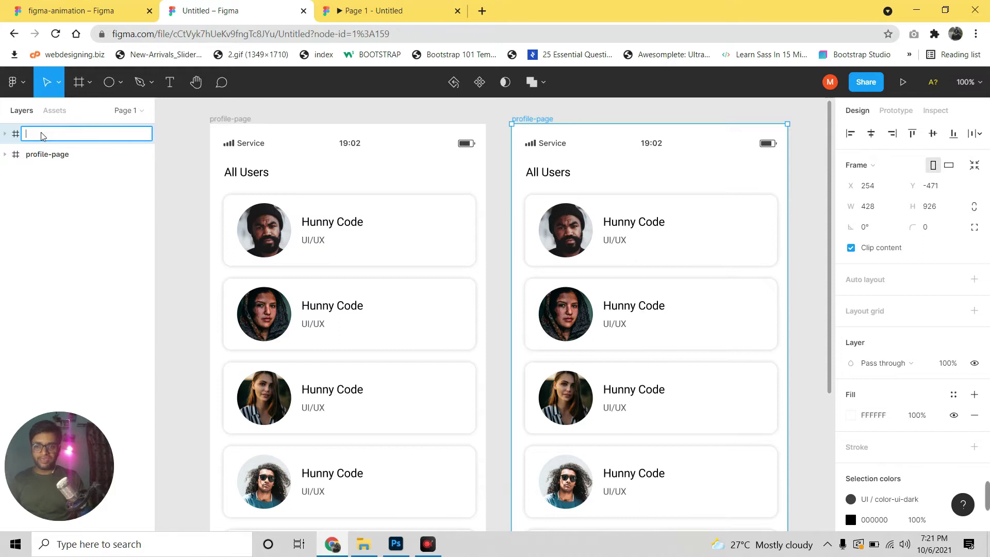
text(user-details)
key(Return)
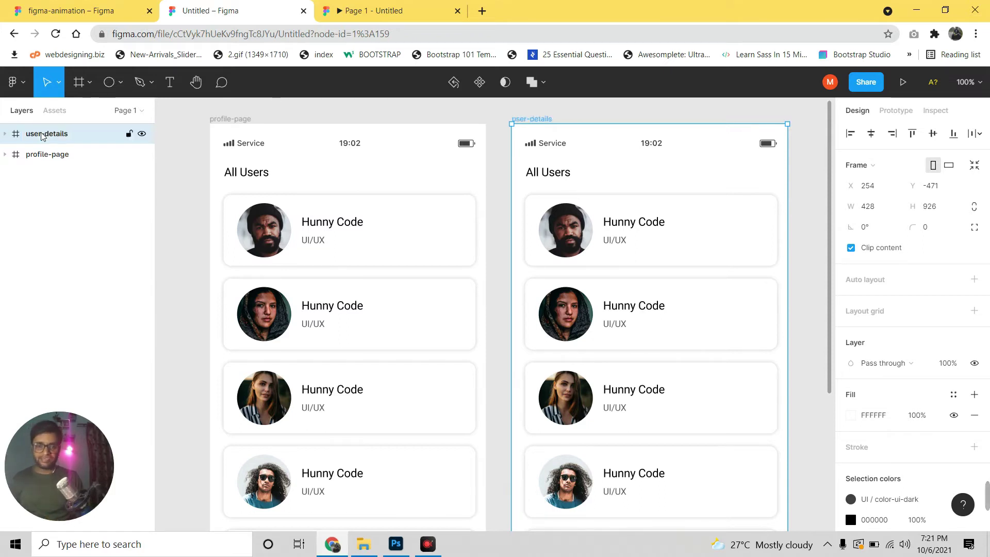
Expand user-details in Layers and select its top five user-cards.
scroll(514, 317, right, 2)
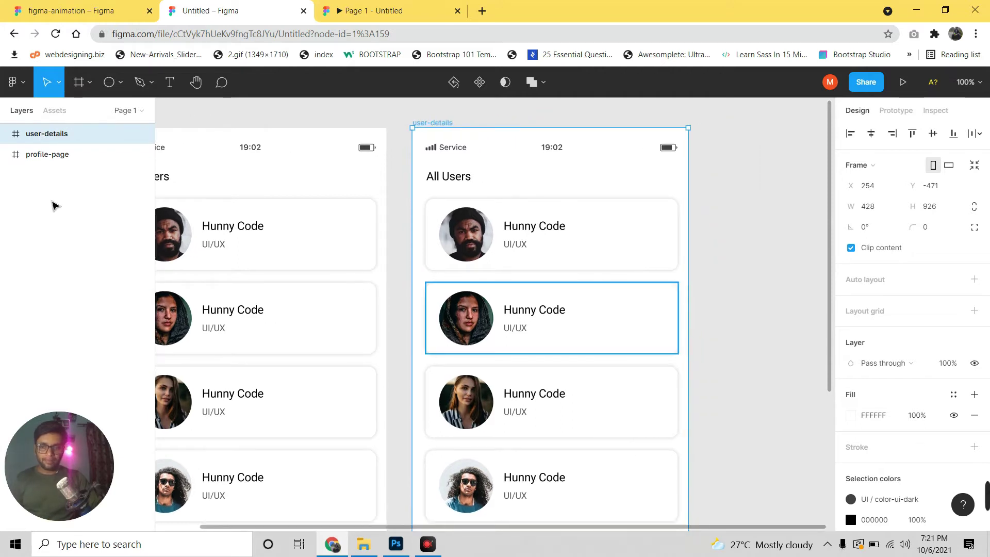
click(7, 135)
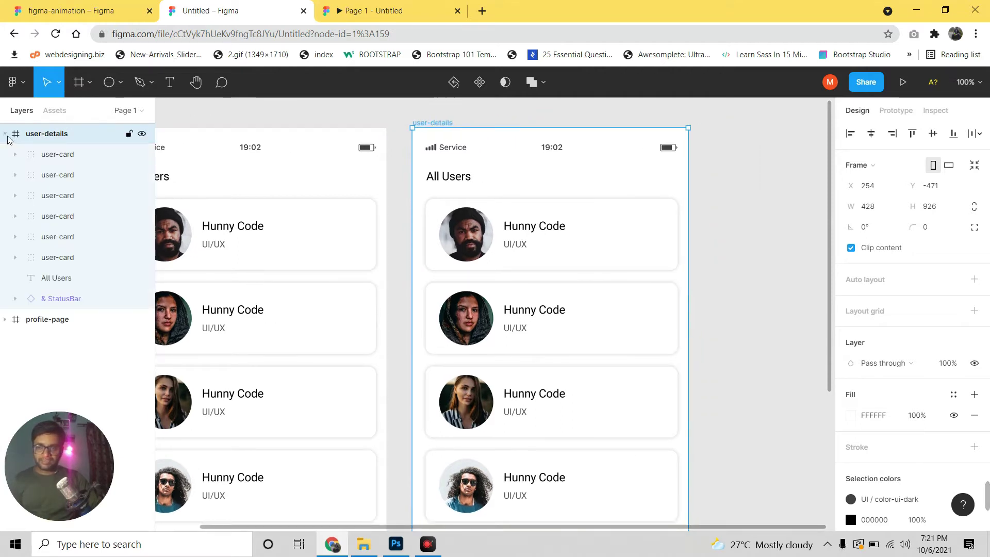
click(141, 258)
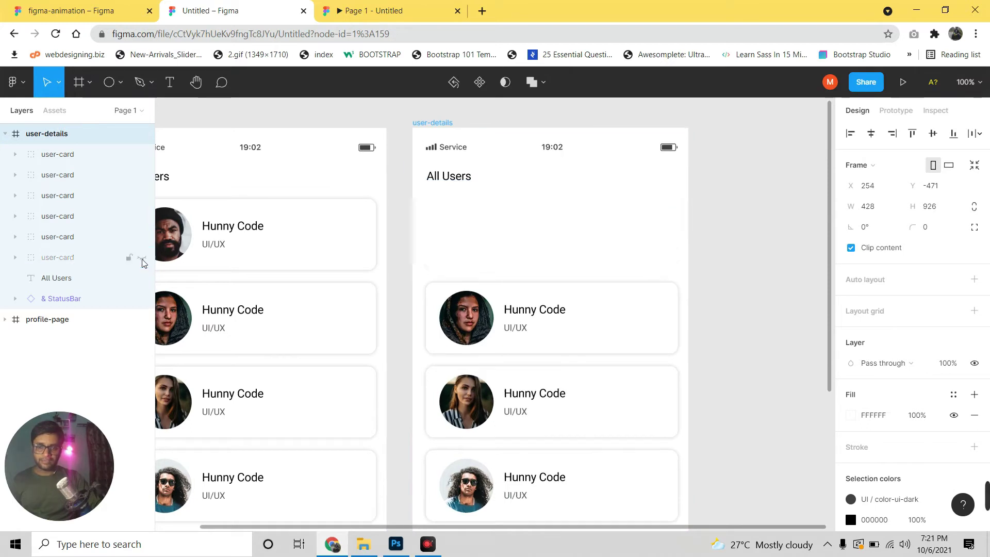
click(87, 237)
shift+click(67, 155)
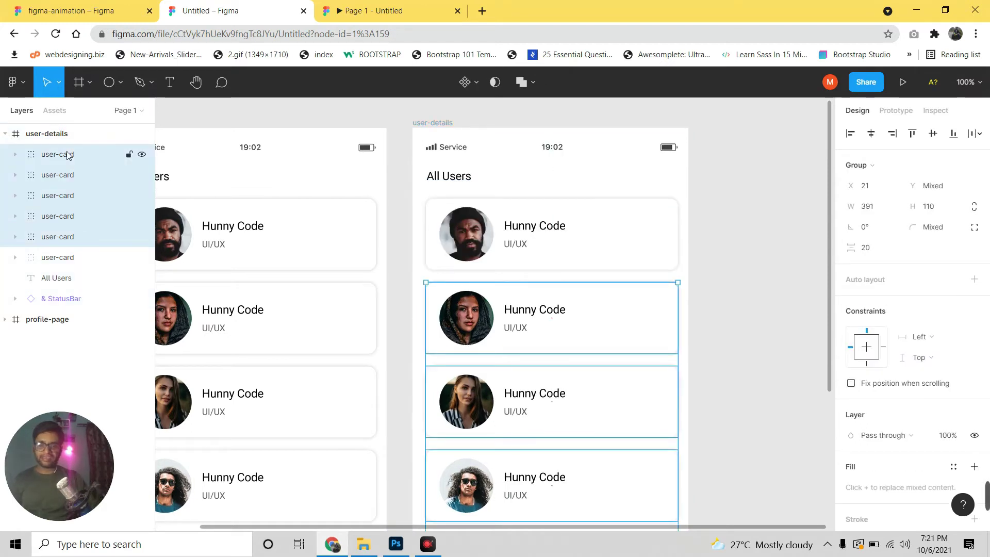
click(56, 237)
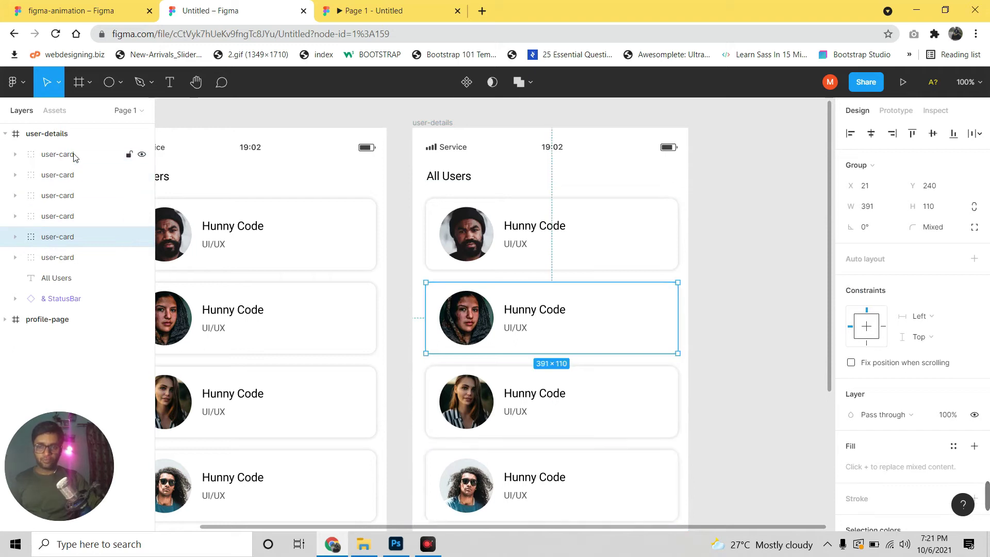
Delete the five extra user-cards and the remaining card's white background box.
shift+click(74, 155)
key(Delete)
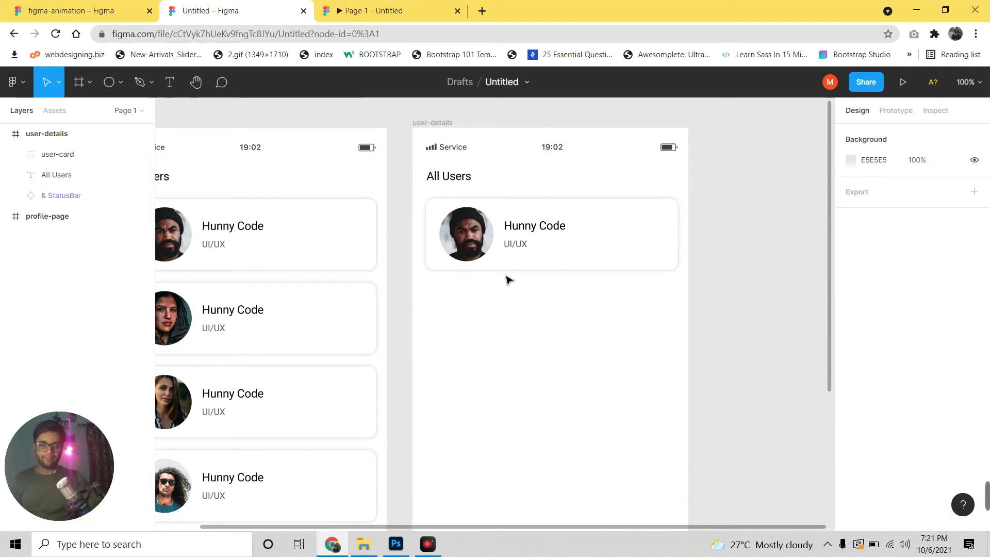
scroll(598, 299, down, 1)
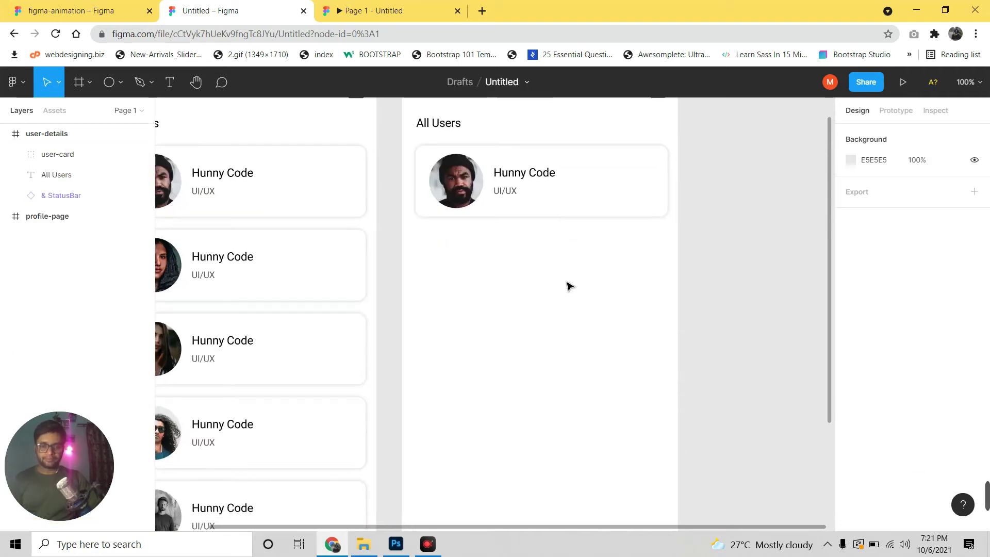
click(623, 212)
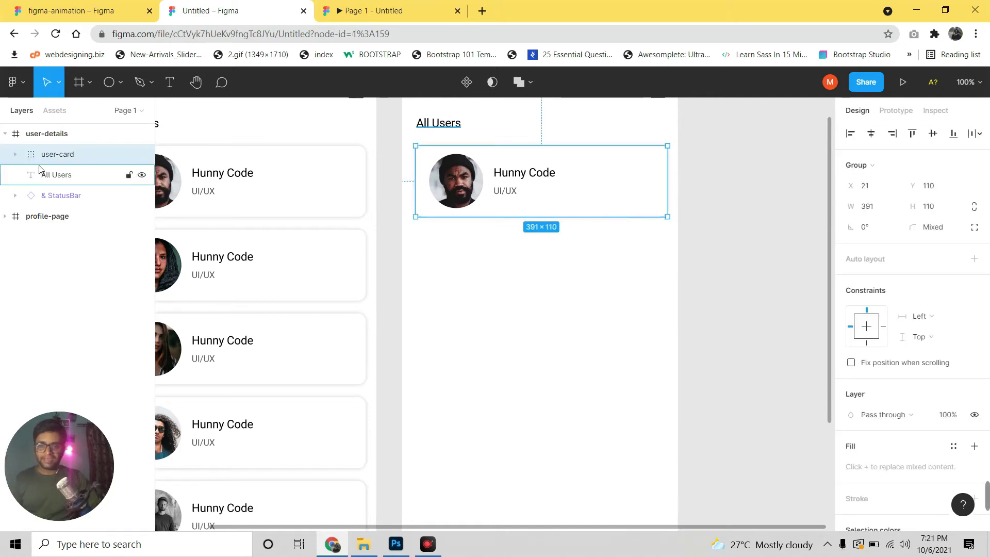
click(16, 154)
click(71, 218)
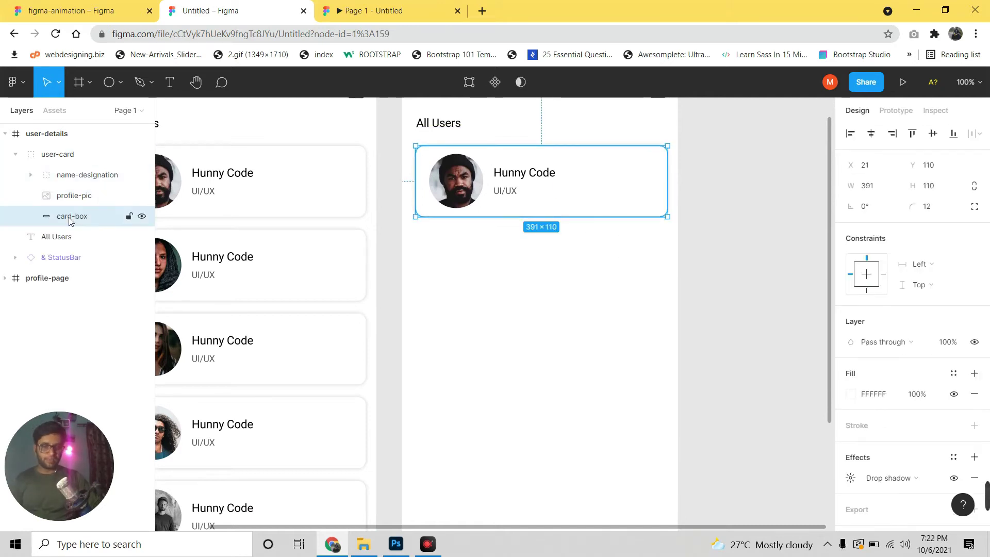
key(Delete)
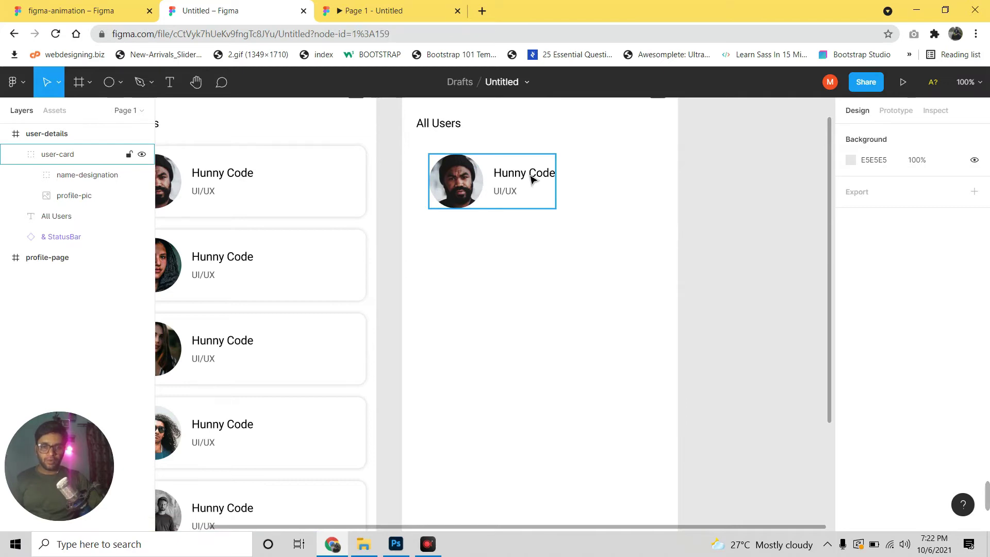
Move the name and role below the avatar and enlarge the avatar to 189×189.
double_click(533, 178)
drag(531, 182, 527, 266)
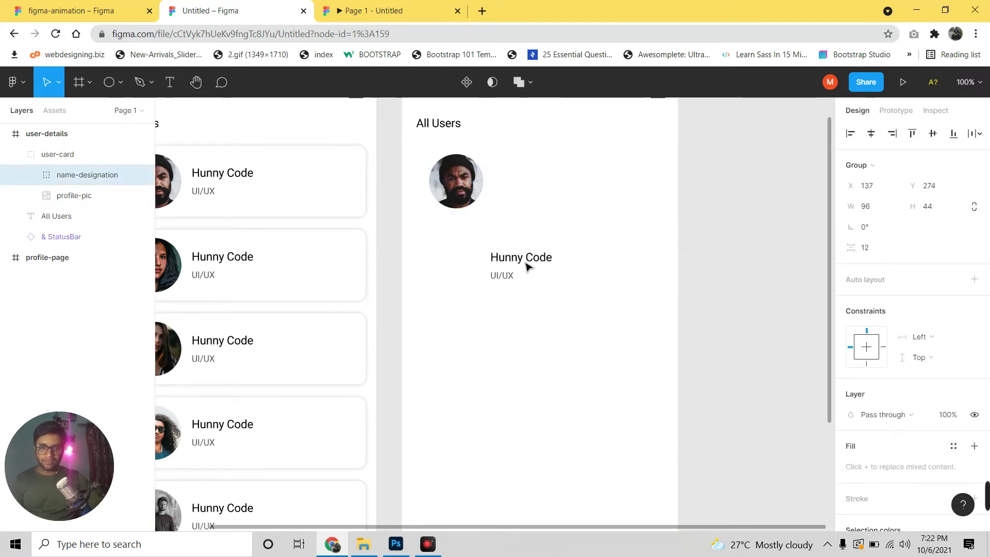
click(469, 199)
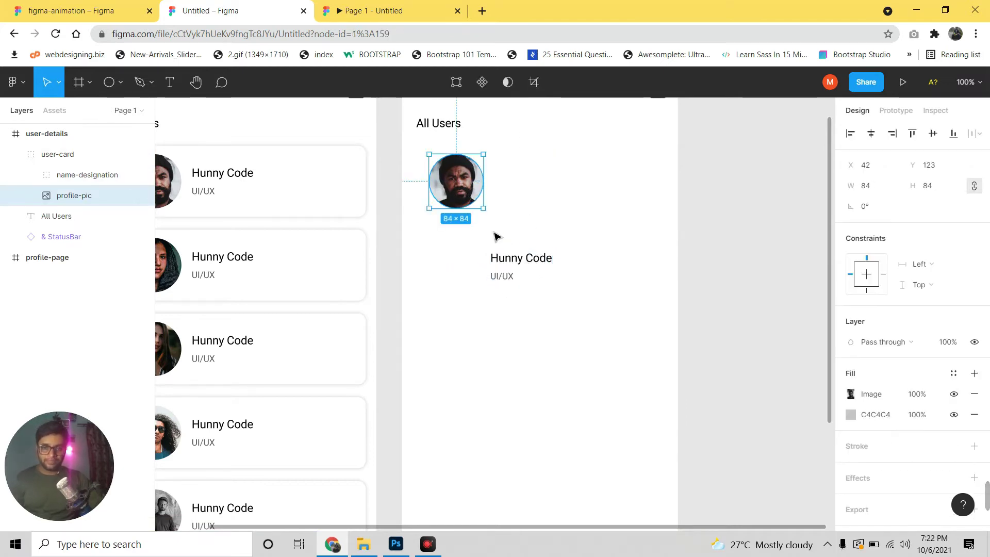
drag(484, 208, 551, 283)
key(ctrl+z)
drag(505, 227, 545, 227)
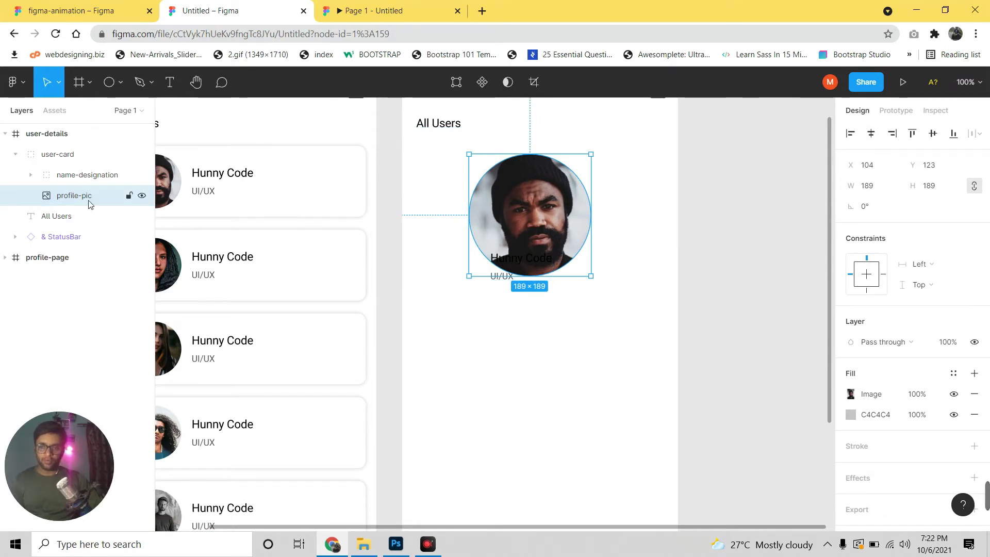
Centre the name-designation group under the photo and UI/UX under Hunny Code.
click(72, 177)
key(shift+Down)
key(shift+Down)
key(shift+Down)
key(shift+Down)
key(shift+Down)
key(shift+Down)
key(shift+Down)
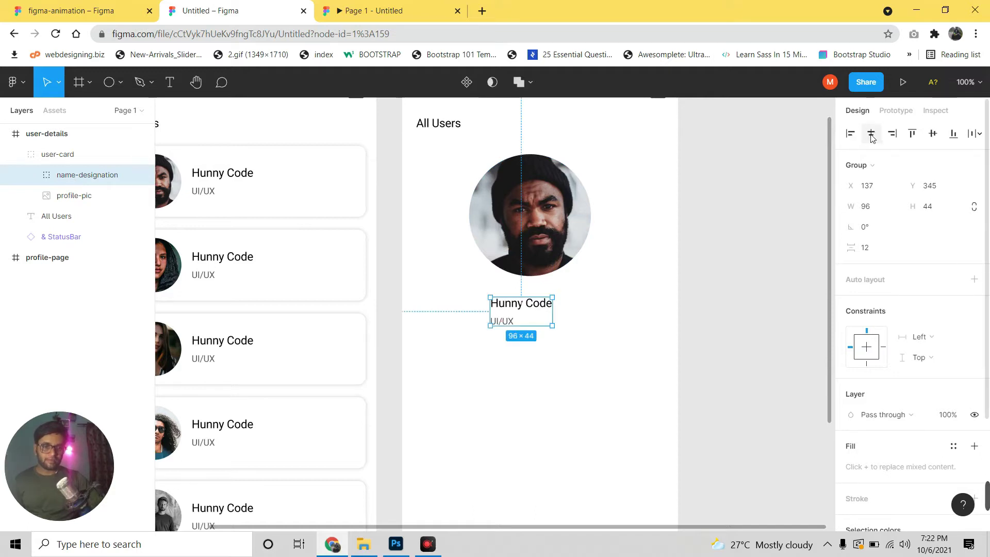
click(871, 133)
click(30, 175)
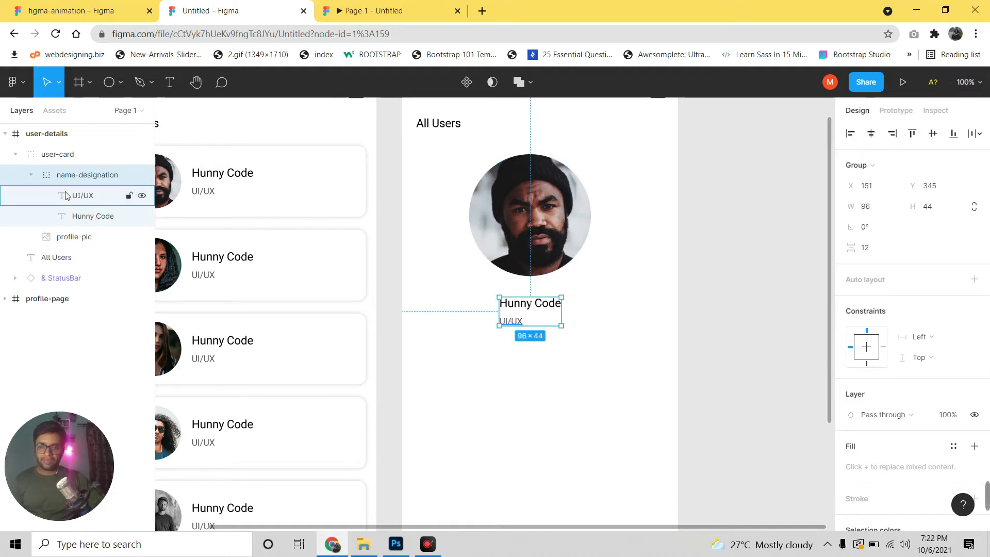
click(71, 200)
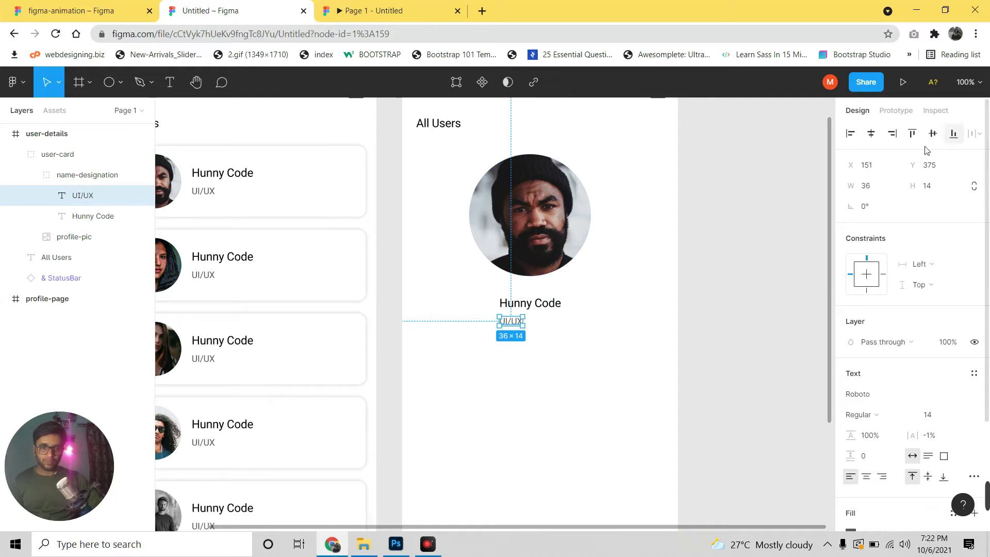
click(870, 133)
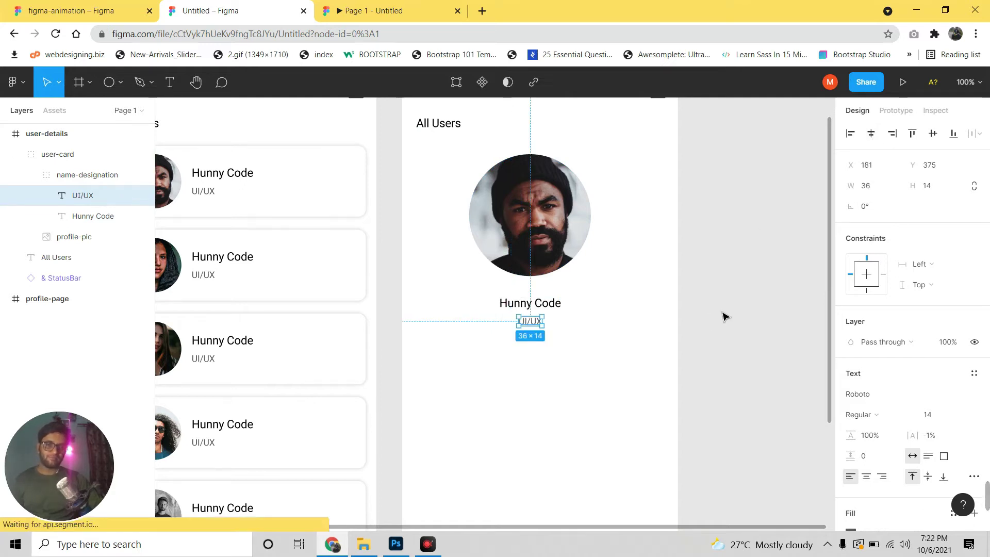
click(667, 333)
Centre the user-card group horizontally in the user-details frame.
drag(667, 333, 648, 366)
click(57, 154)
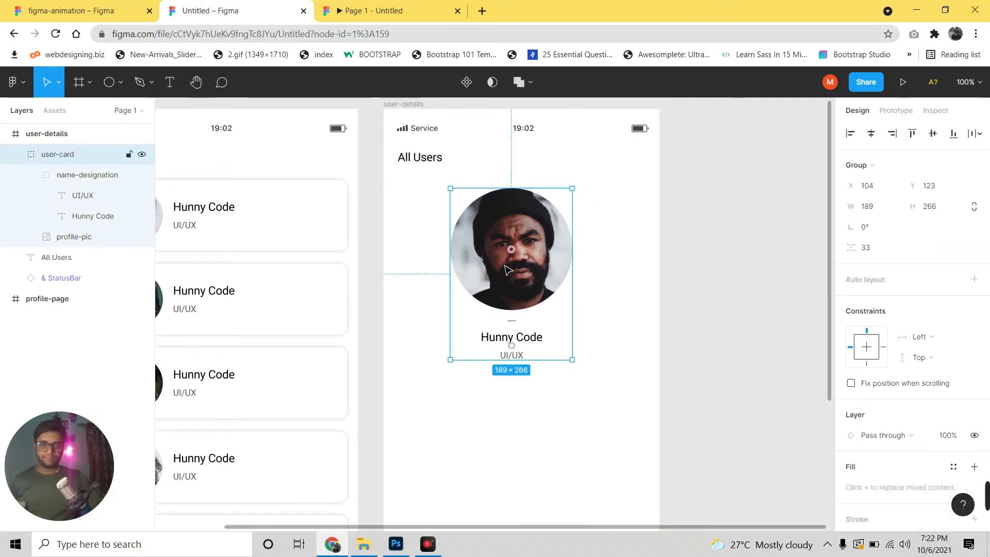
click(871, 133)
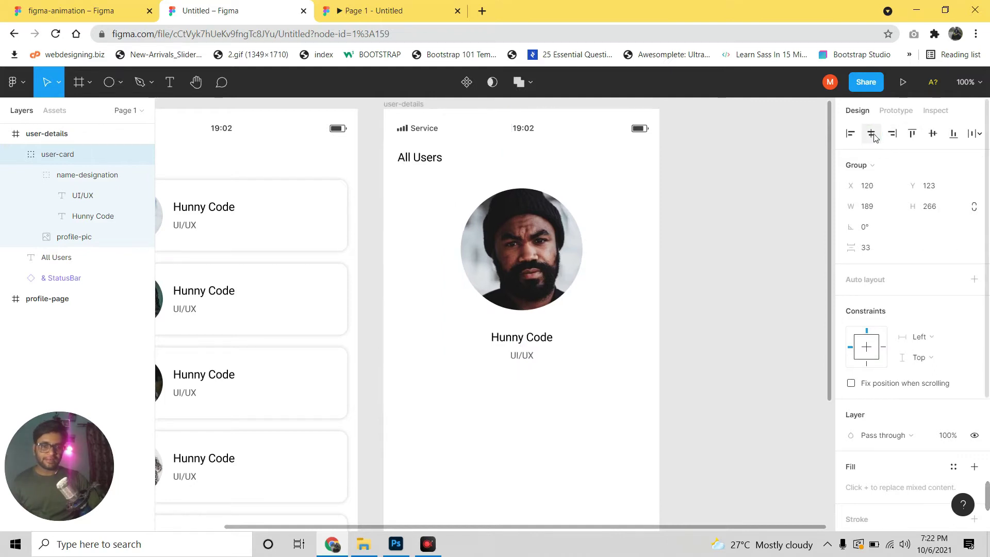
mouse_move(57, 154)
click(15, 156)
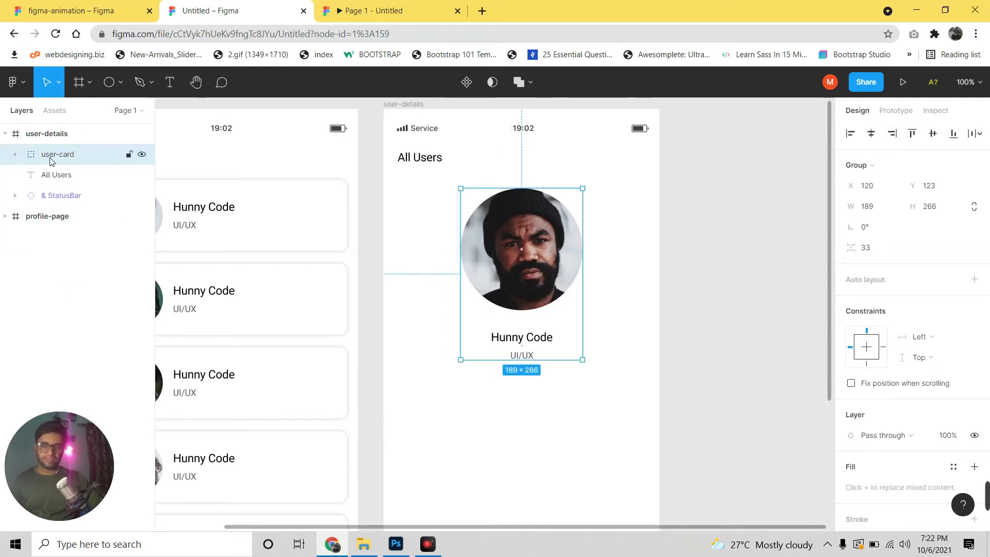
click(15, 154)
click(80, 176)
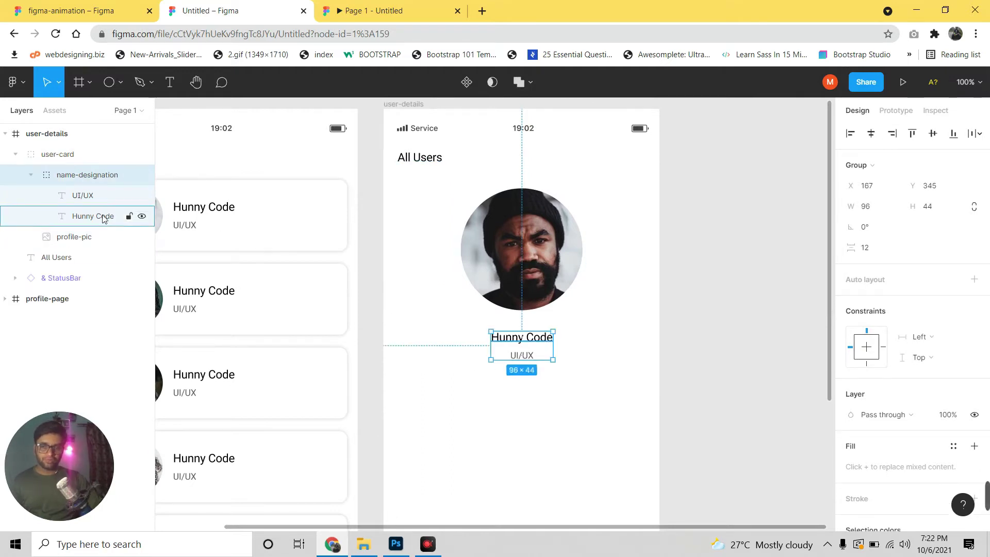
click(83, 195)
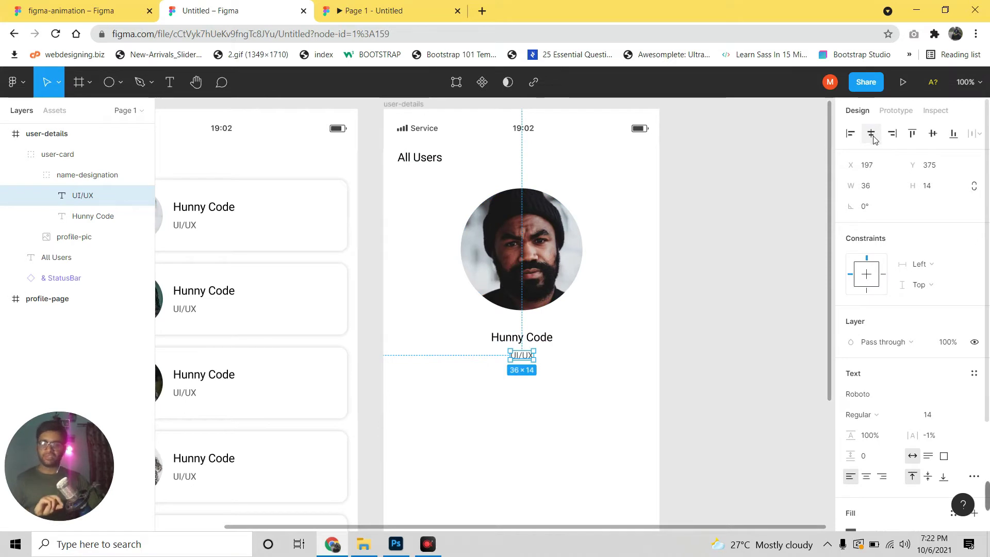
click(675, 316)
Edit the user-details heading text from All Users to About User.
scroll(649, 302, down, 1)
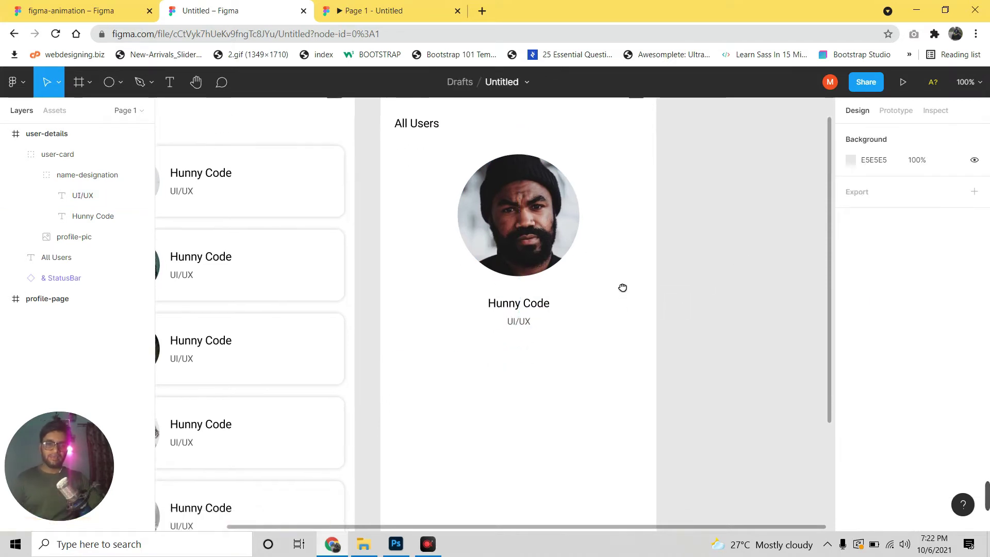
scroll(567, 257, up, 2)
double_click(432, 191)
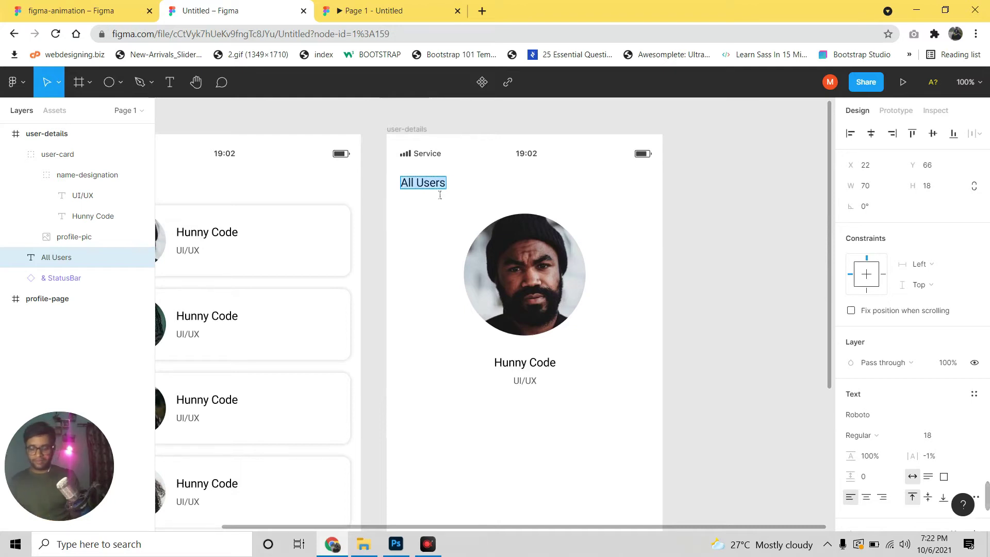
text(Us)
key(BackSpace)
key(BackSpace)
key(BackSpace)
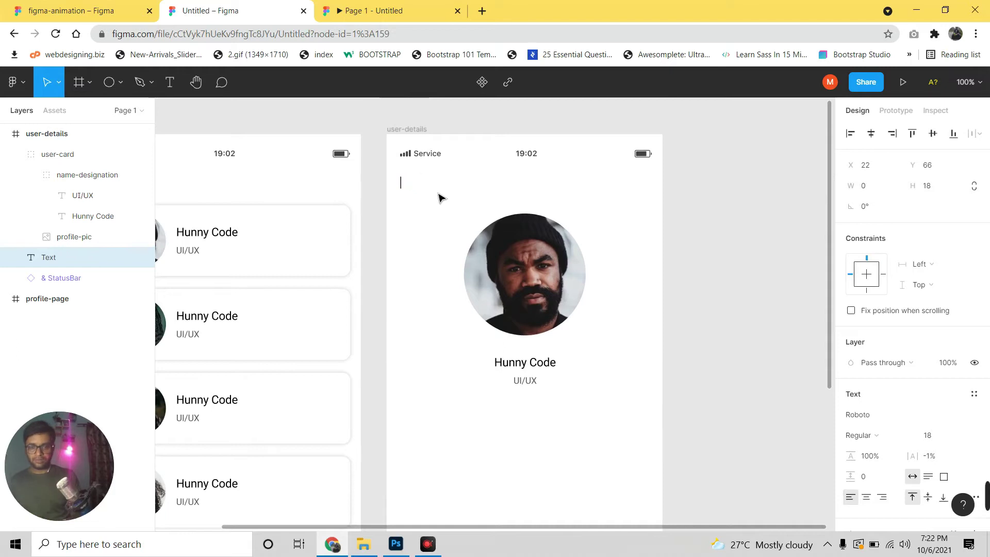
text(About User)
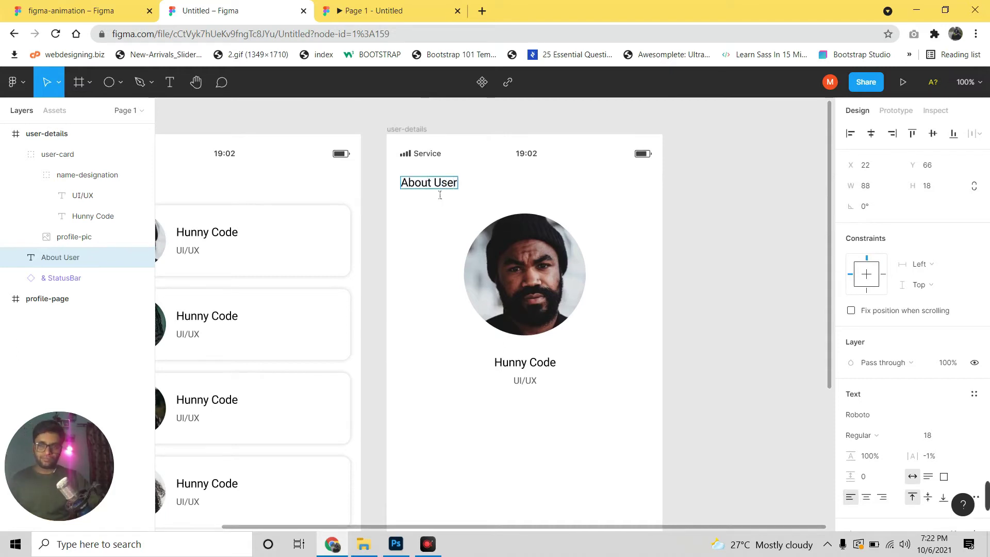
key(Escape)
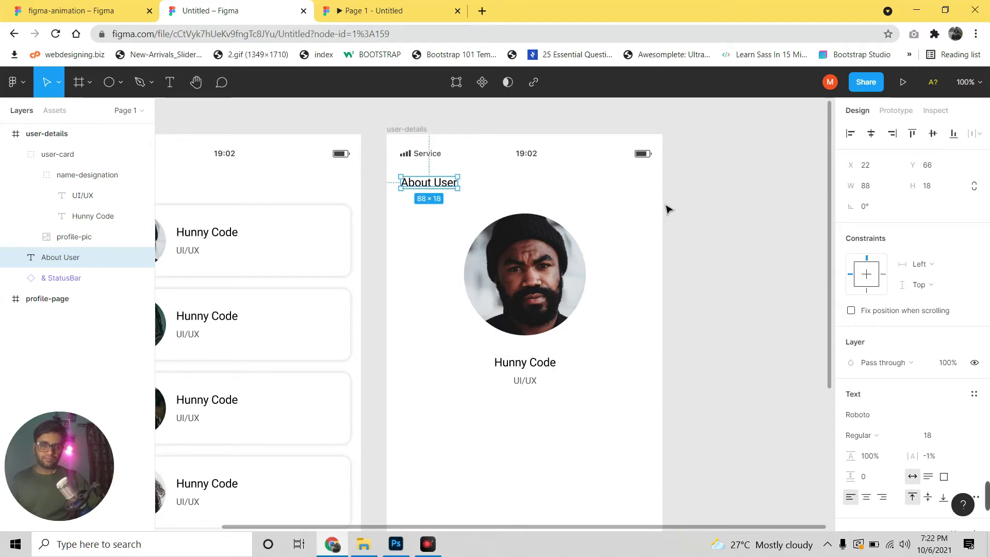
click(715, 208)
drag(622, 314, 617, 302)
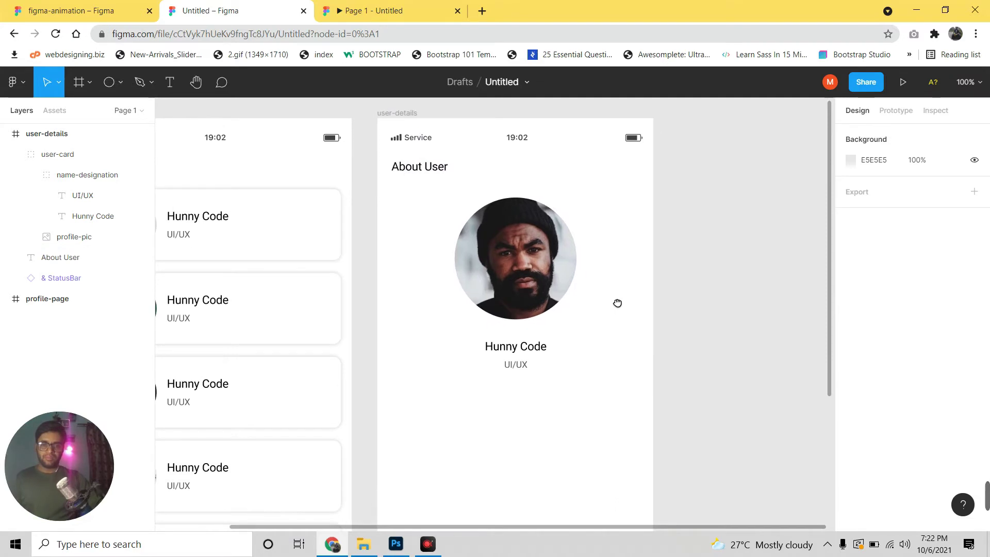
scroll(614, 274, down, 2)
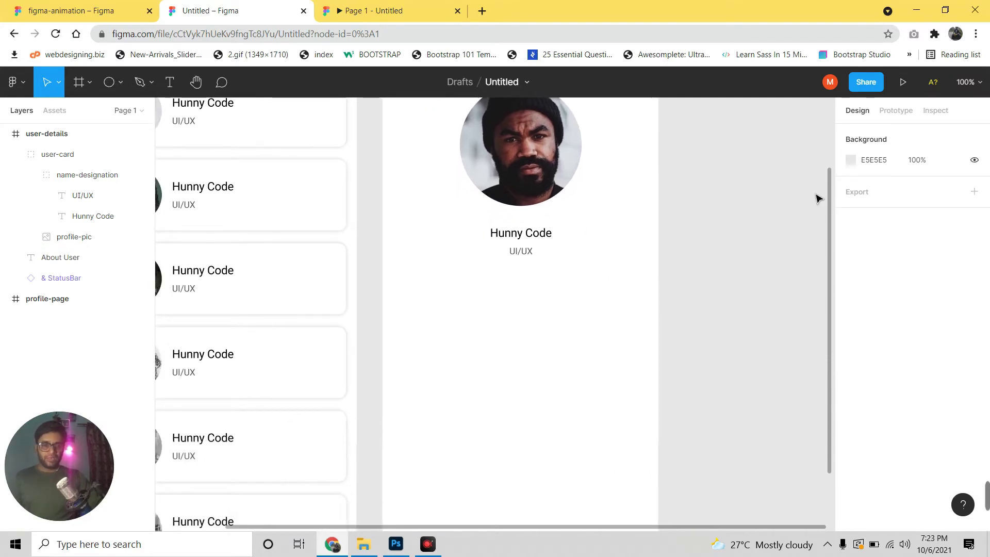
scroll(588, 283, up, 2)
click(537, 376)
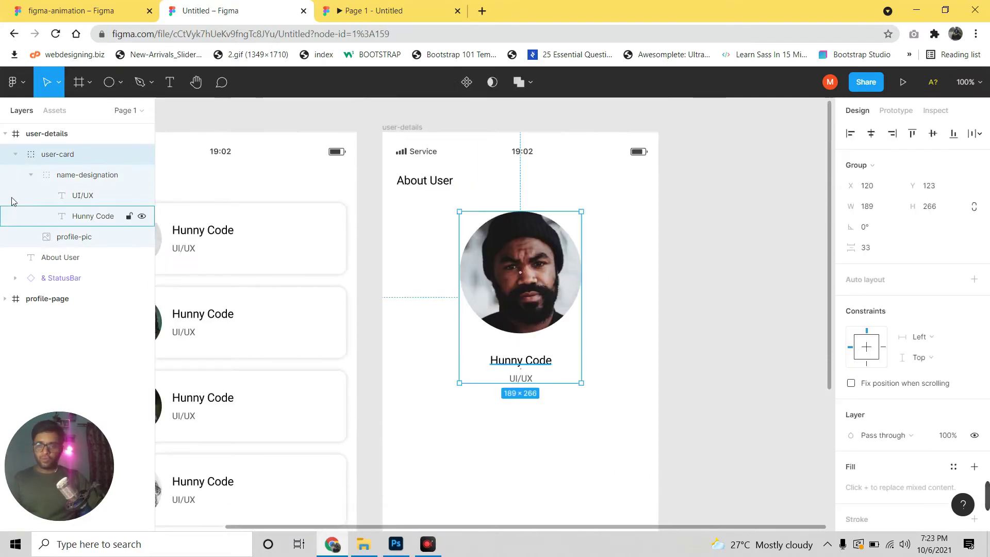
Draw a 70×70 circle below the name and role with the Ellipse tool.
click(15, 155)
click(124, 83)
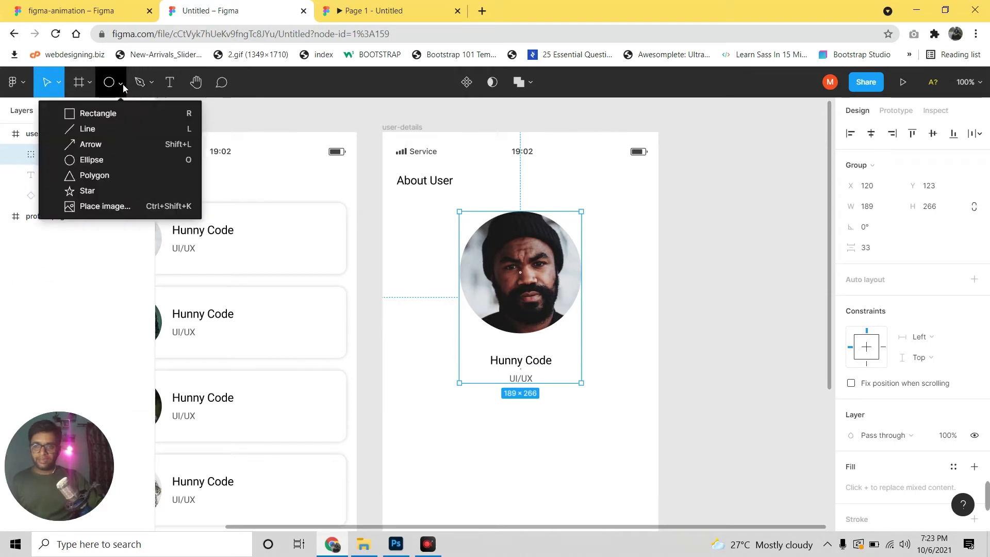
click(119, 159)
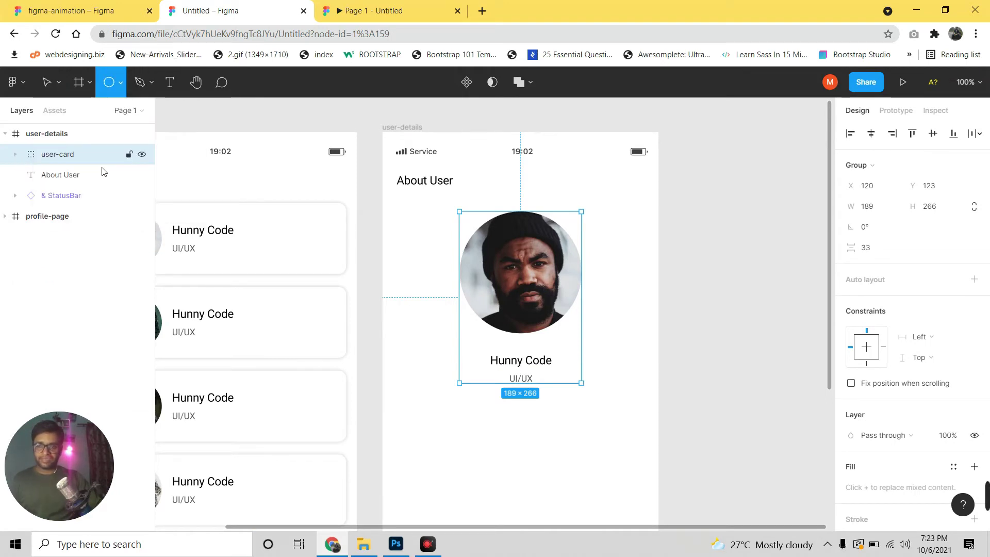
scroll(568, 287, down, 3)
scroll(560, 274, down, 2)
drag(455, 255, 502, 302)
click(870, 186)
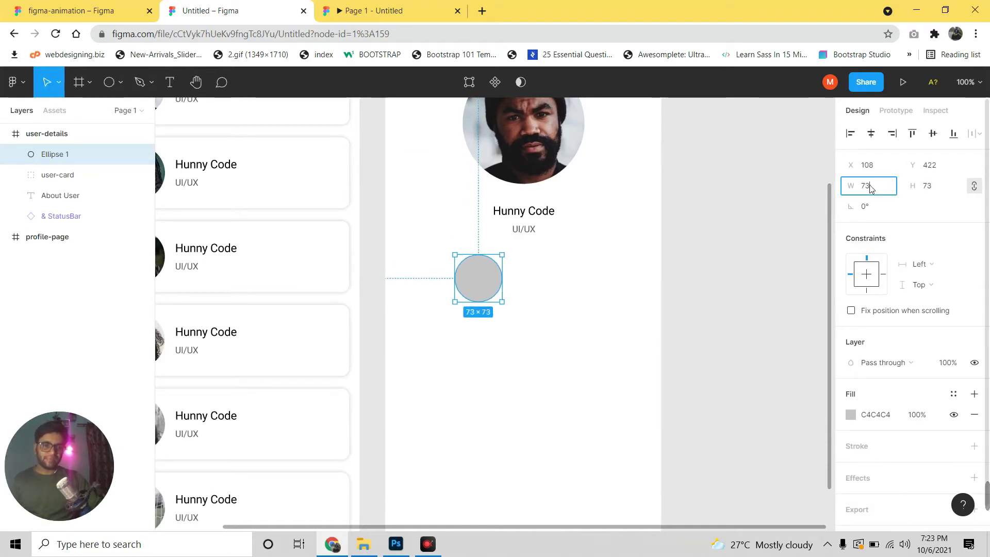
text(70)
key(Tab)
text(70)
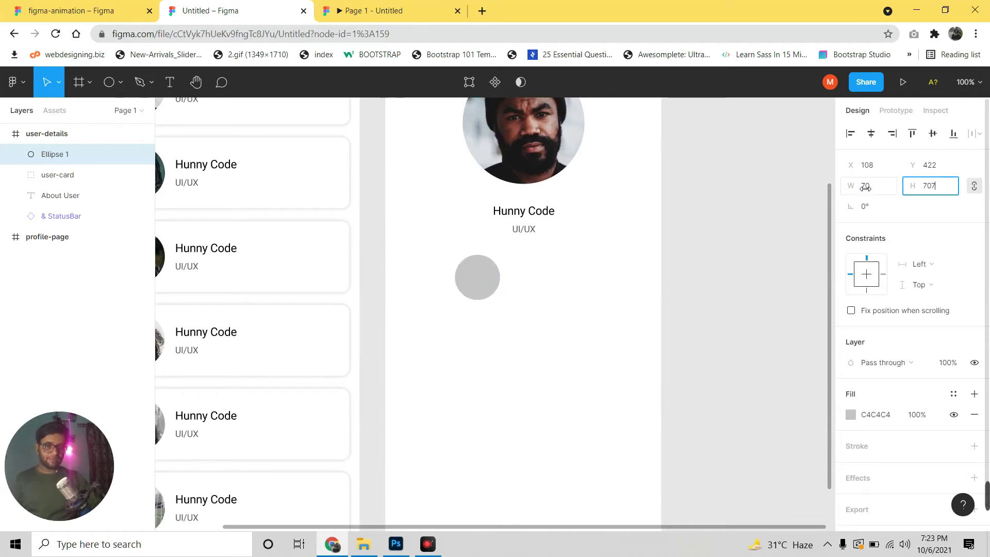
click(568, 270)
Give the circle a bright green fill, 13D126.
click(52, 154)
scroll(907, 408, down, 1)
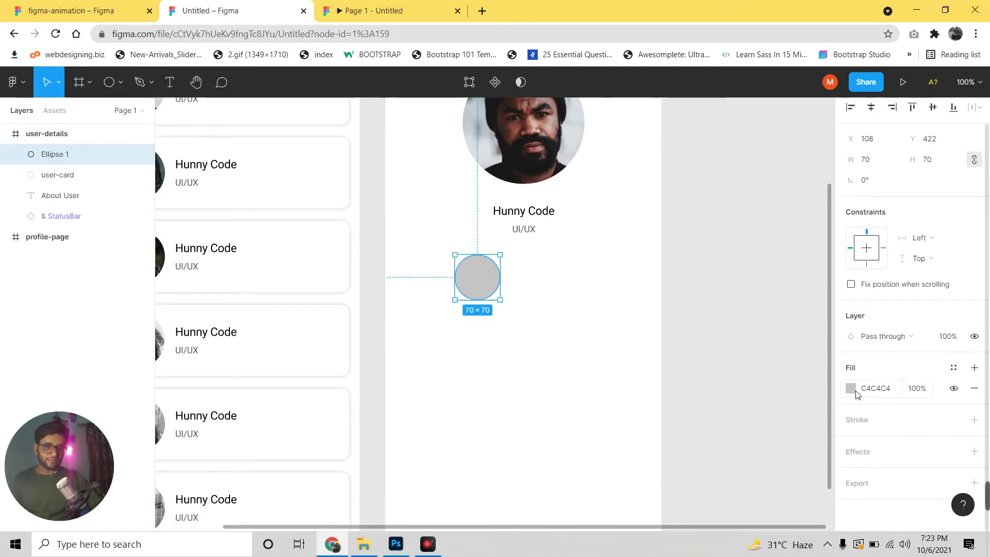
click(852, 388)
drag(771, 378, 755, 379)
mouse_move(766, 338)
mouse_down()
mouse_move(806, 249)
mouse_move(825, 242)
mouse_up()
click(822, 196)
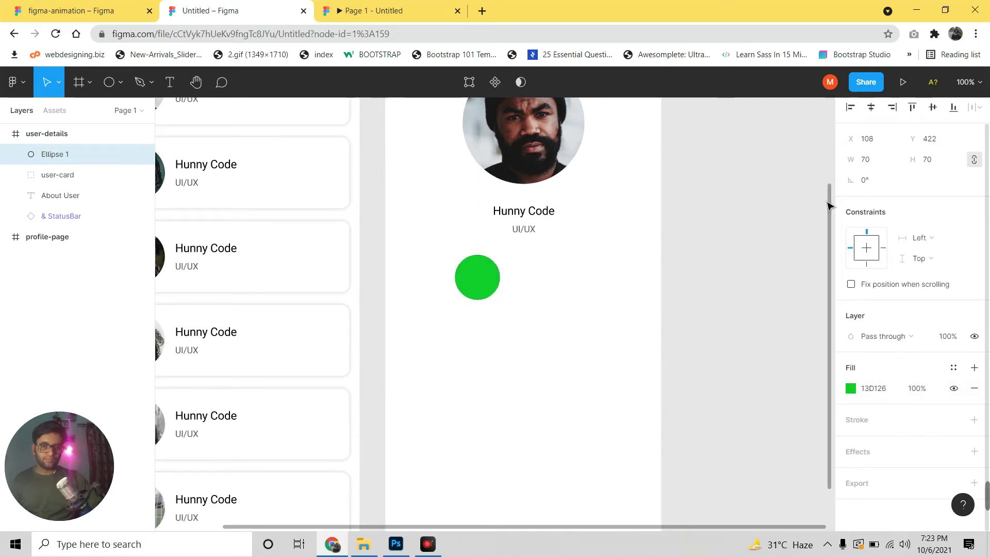
scroll(568, 330, up, 1)
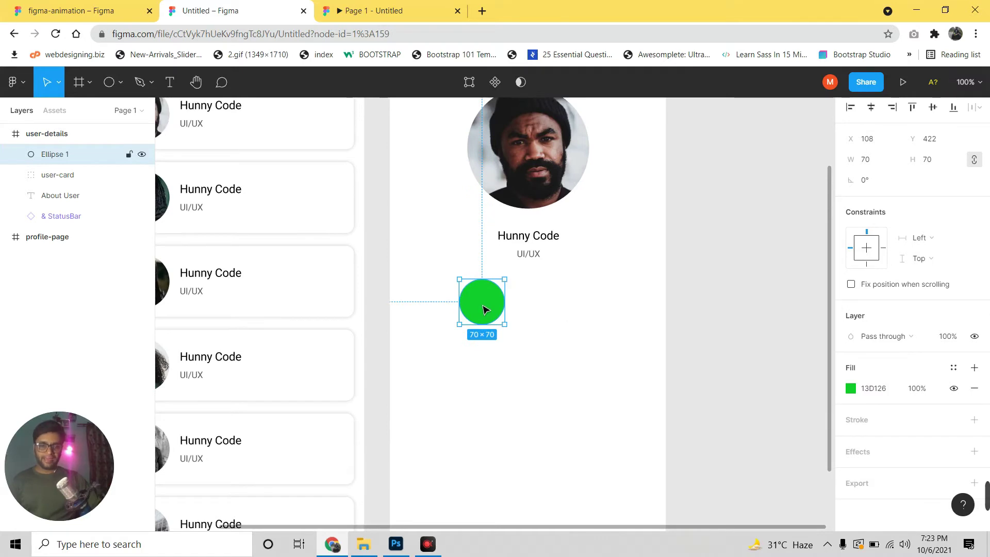
Insert a Font Awesome phone icon and drag its glyph onto the green circle.
right_click(482, 307)
mouse_move(546, 429)
key(Escape)
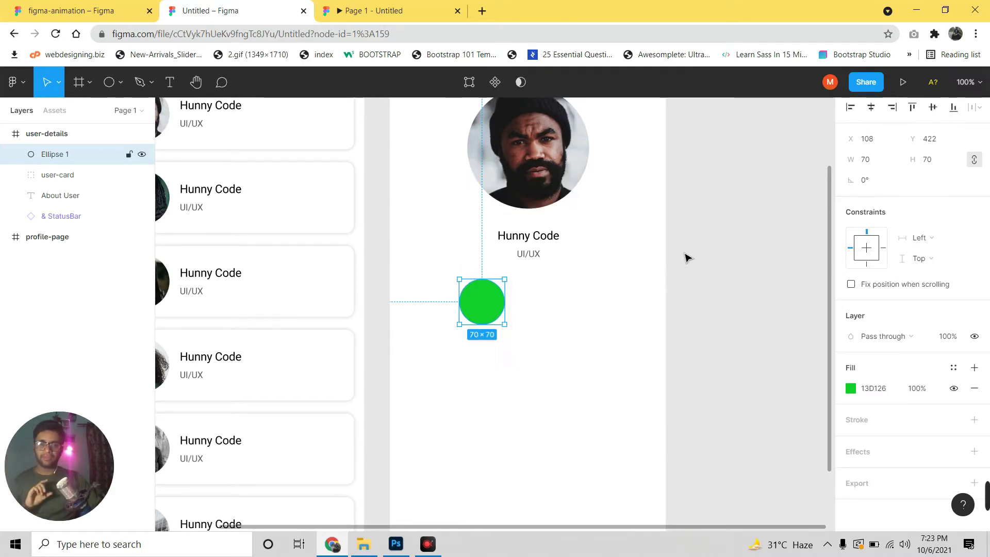
click(844, 277)
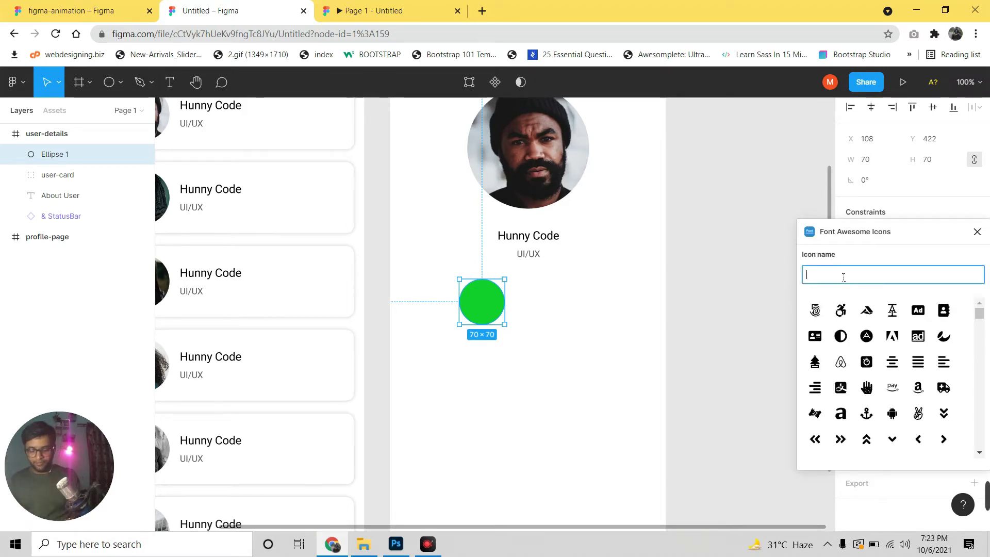
text(phone)
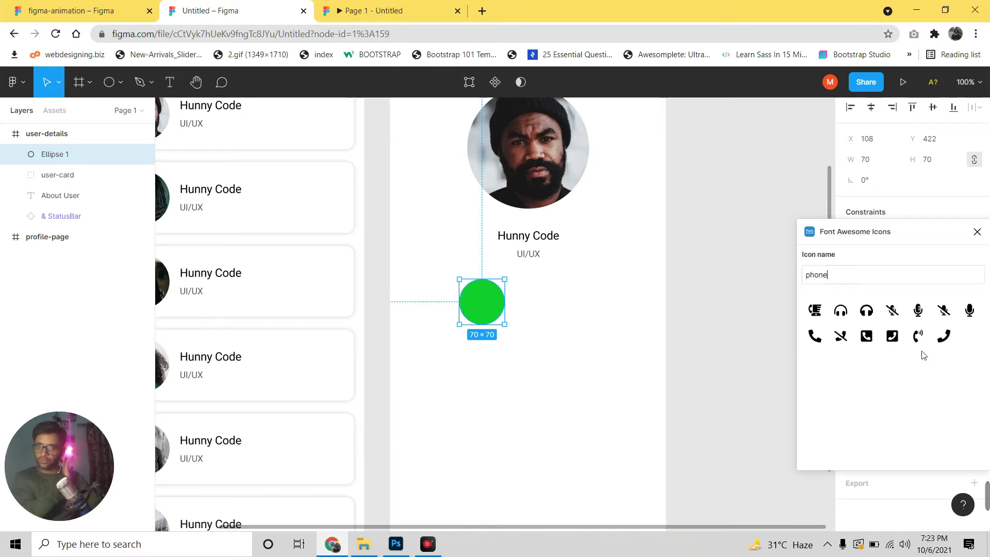
click(815, 337)
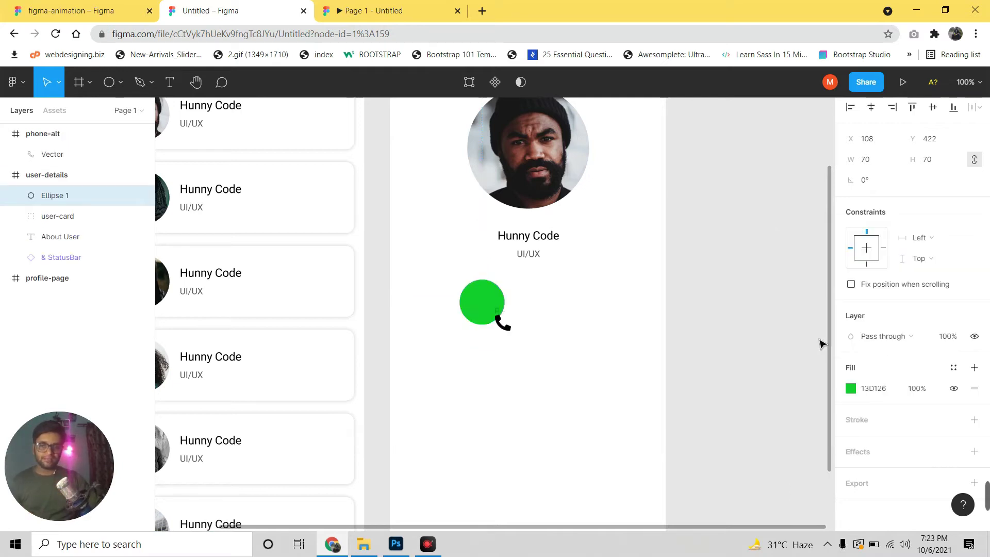
click(49, 156)
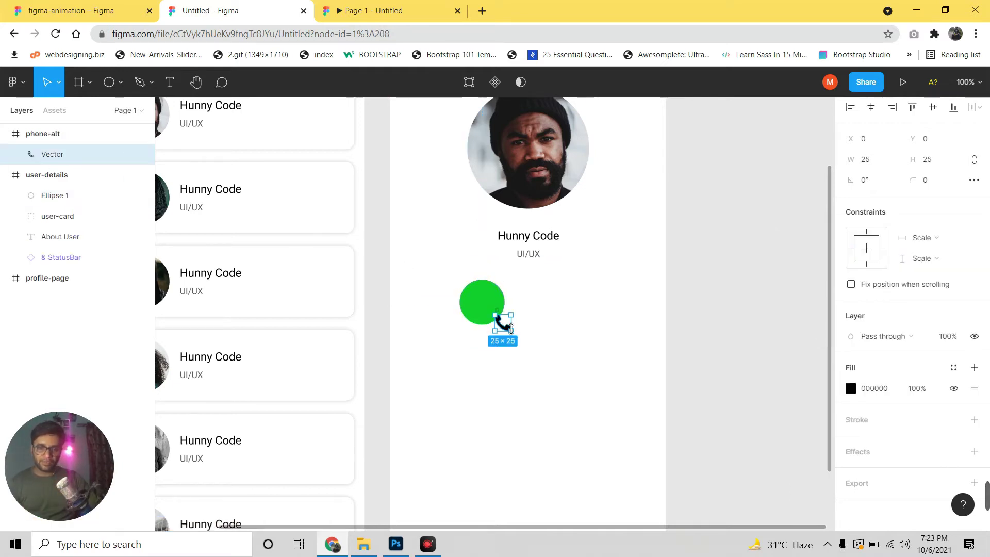
drag(508, 333, 493, 312)
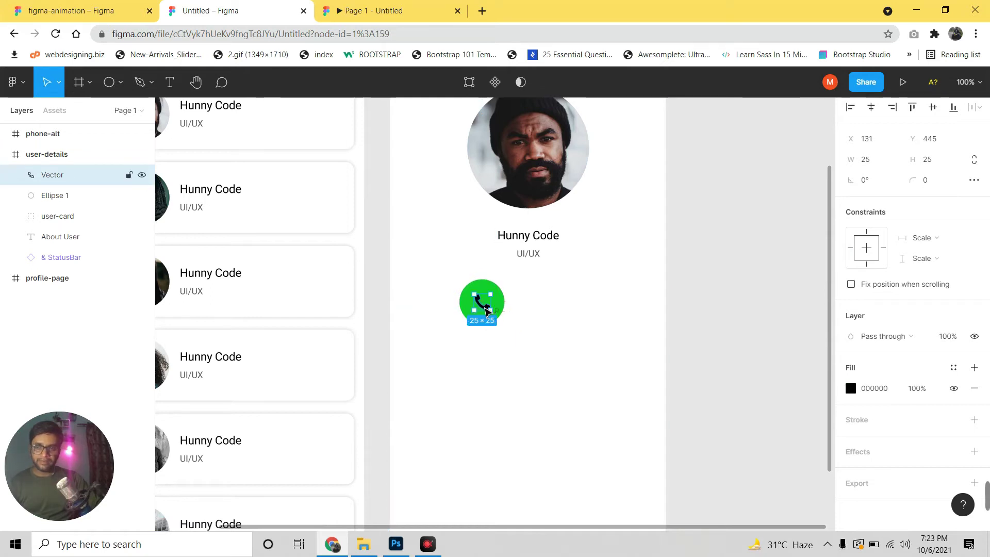
Delete the empty phone-alt frame and make the phone glyph fill white (FFFFFF).
click(62, 135)
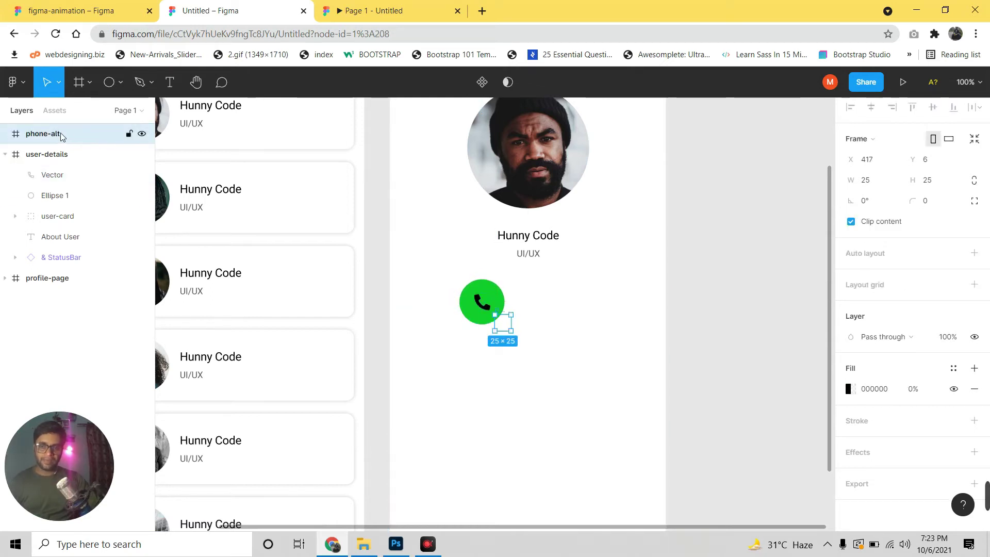
key(Delete)
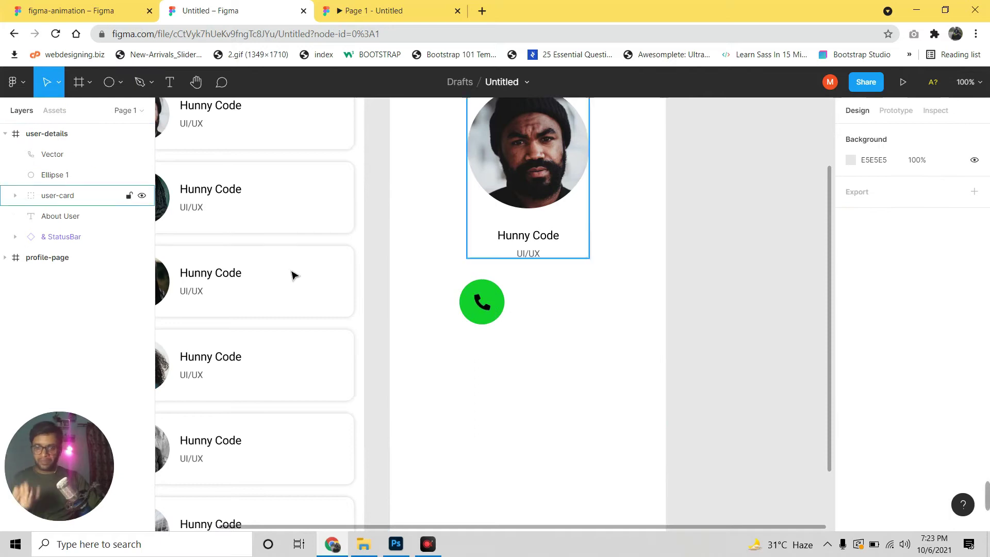
click(481, 304)
click(851, 415)
click(752, 292)
drag(698, 223, 698, 177)
click(822, 195)
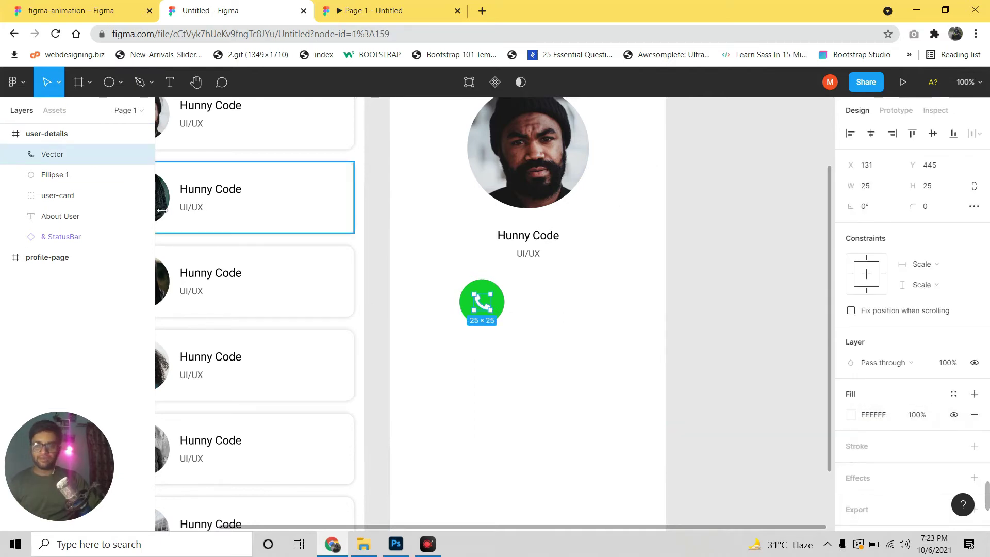
Centre the phone glyph horizontally and vertically on the green circle.
click(73, 177)
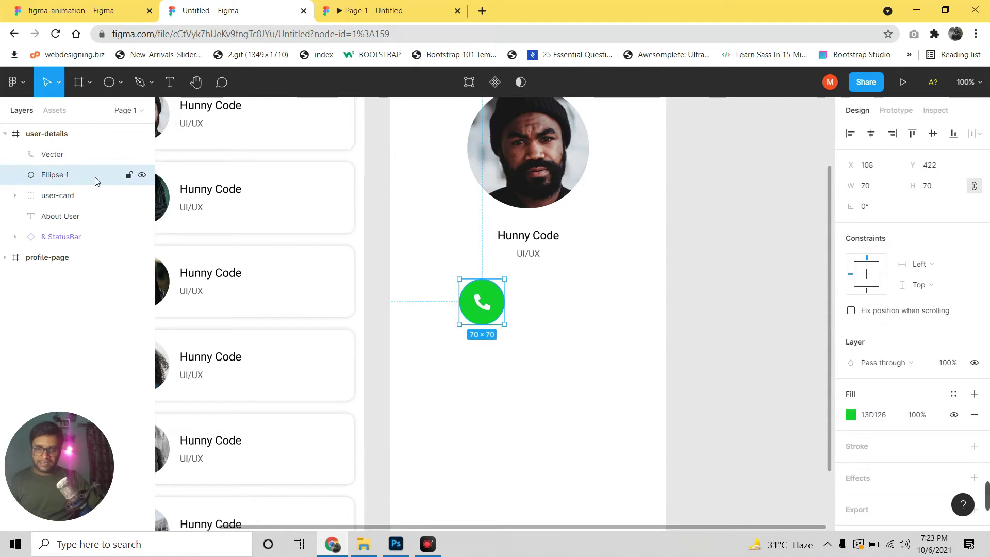
shift+click(62, 155)
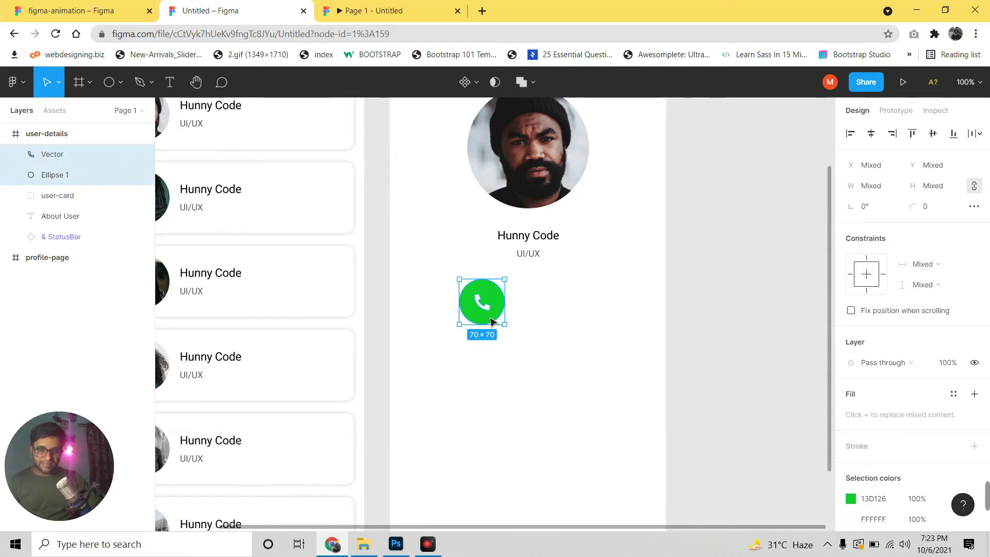
click(851, 134)
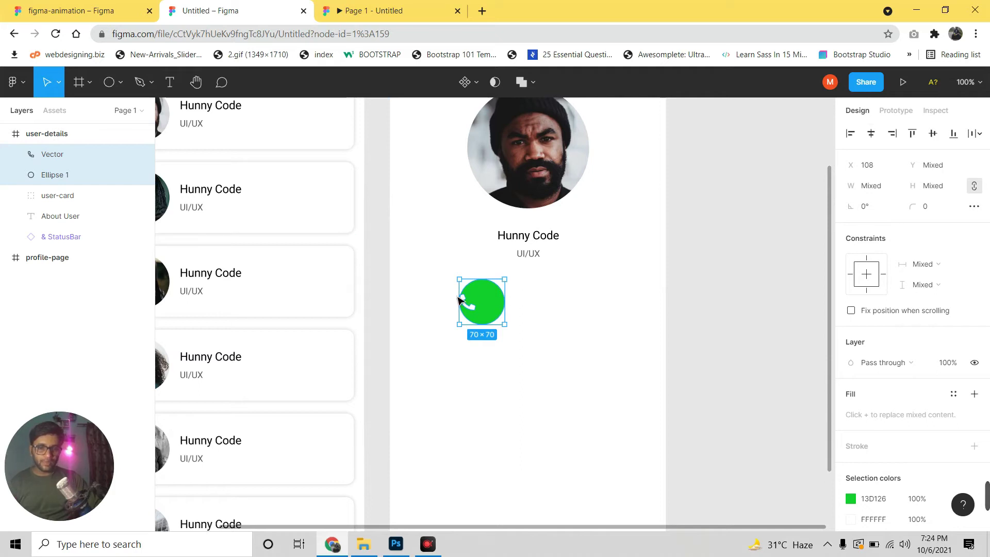
mouse_move(52, 154)
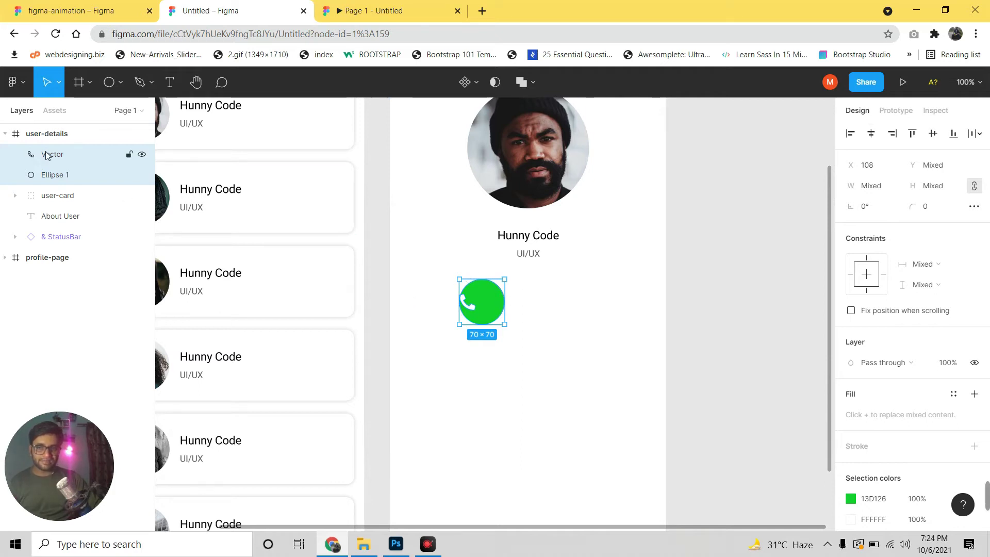
click(58, 177)
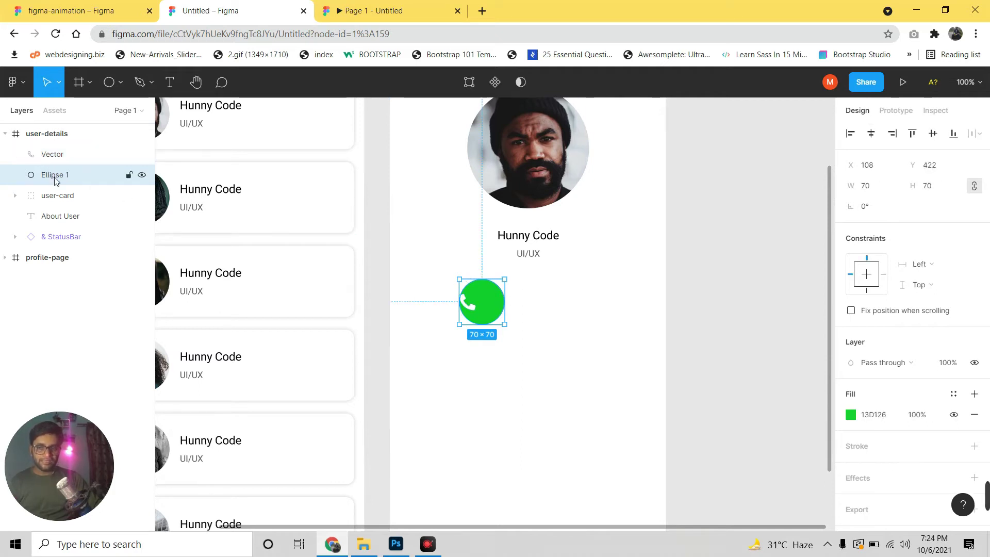
shift+click(53, 156)
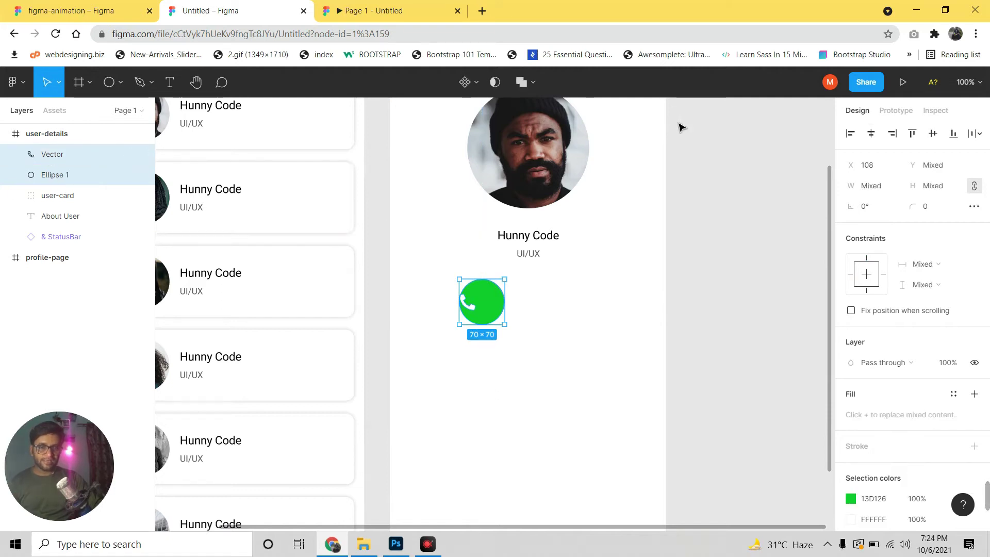
click(871, 134)
click(892, 134)
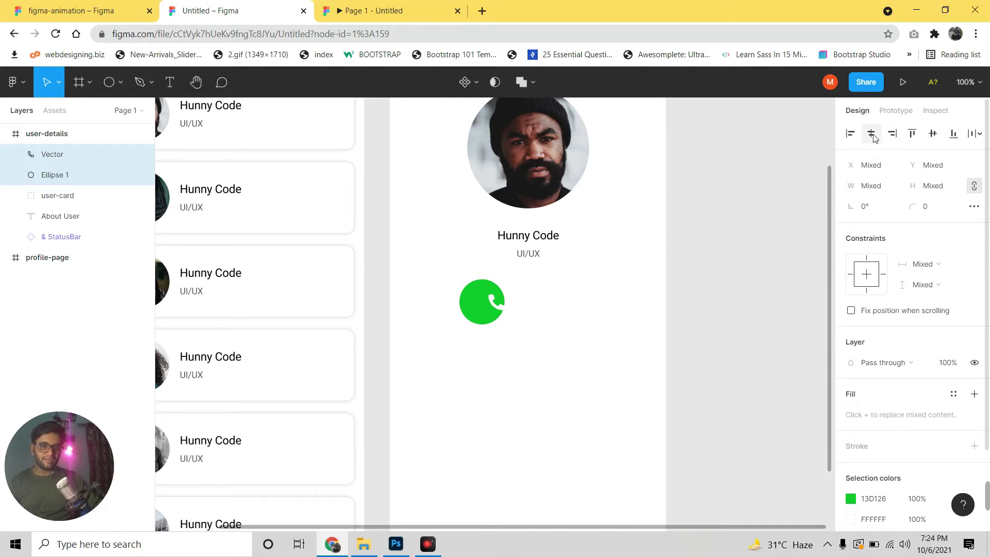
click(872, 137)
click(912, 135)
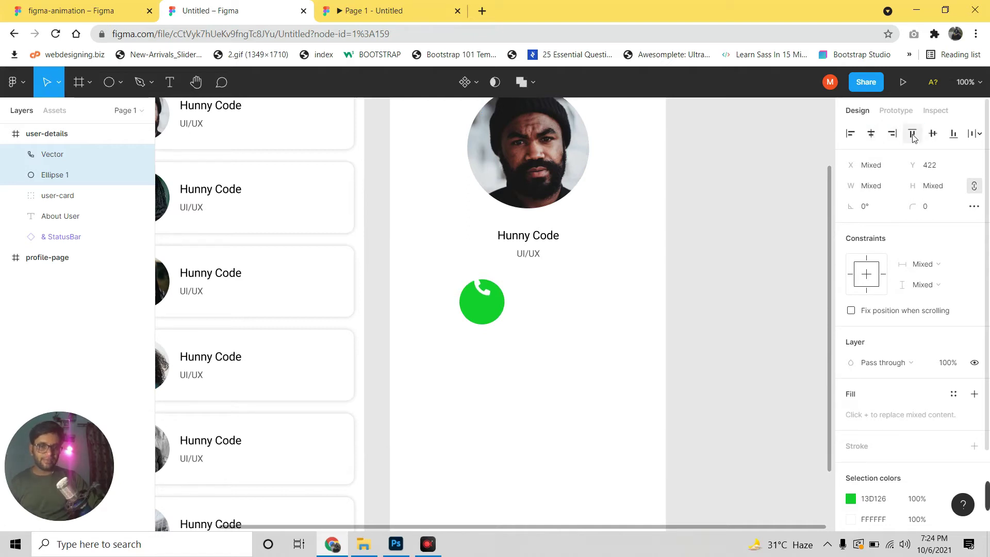
click(931, 134)
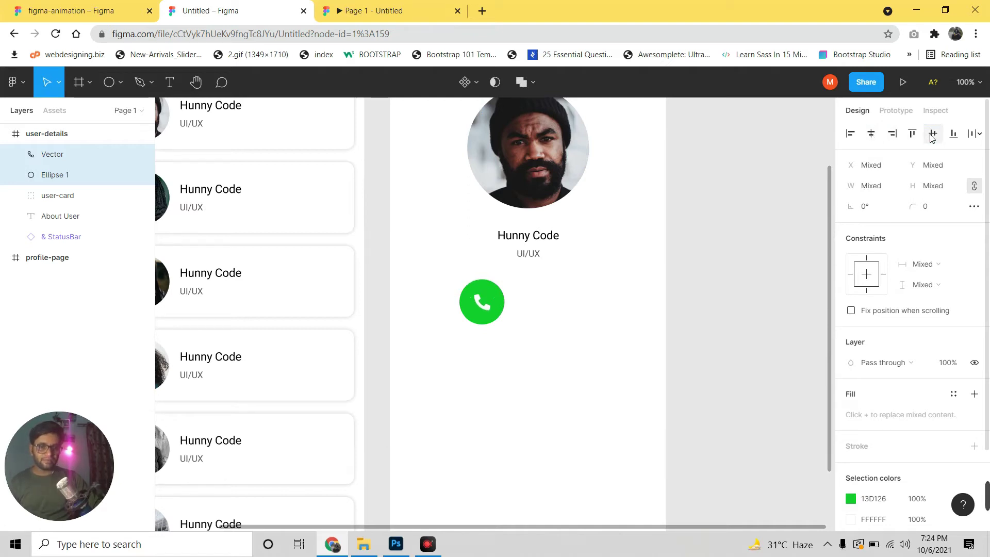
click(582, 299)
Group the glyph and green circle and name the group phone-icon.
click(56, 176)
shift+click(53, 159)
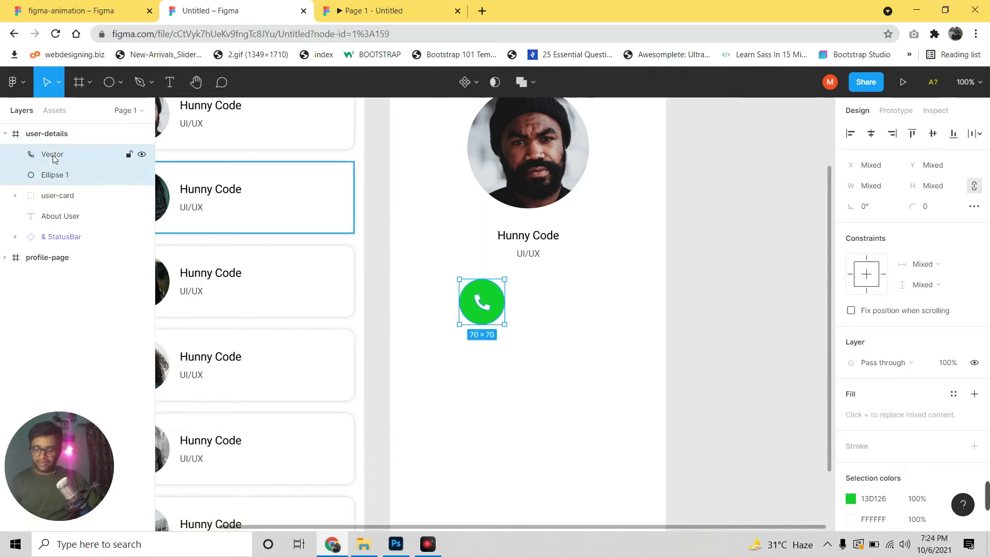
key(ctrl+g)
double_click(45, 159)
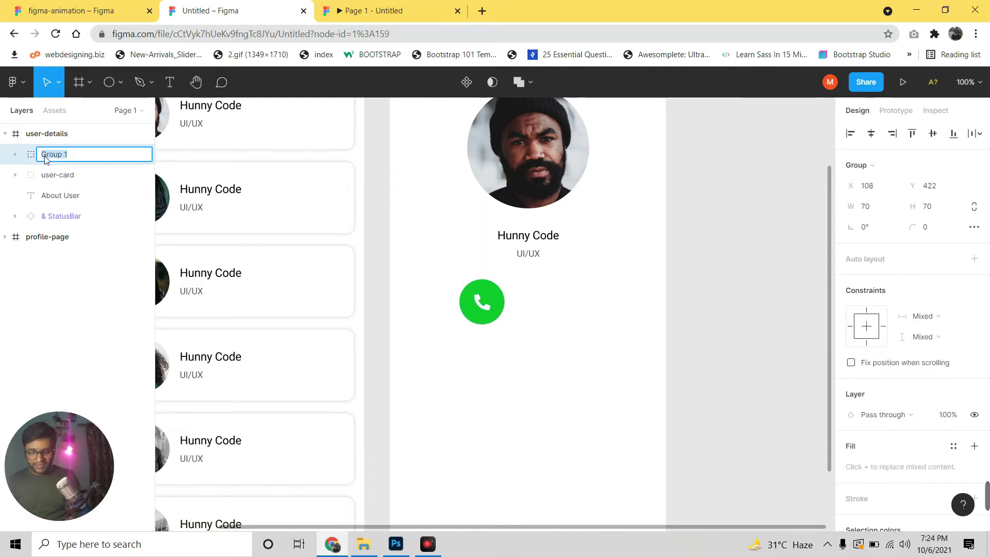
text(phone-icon)
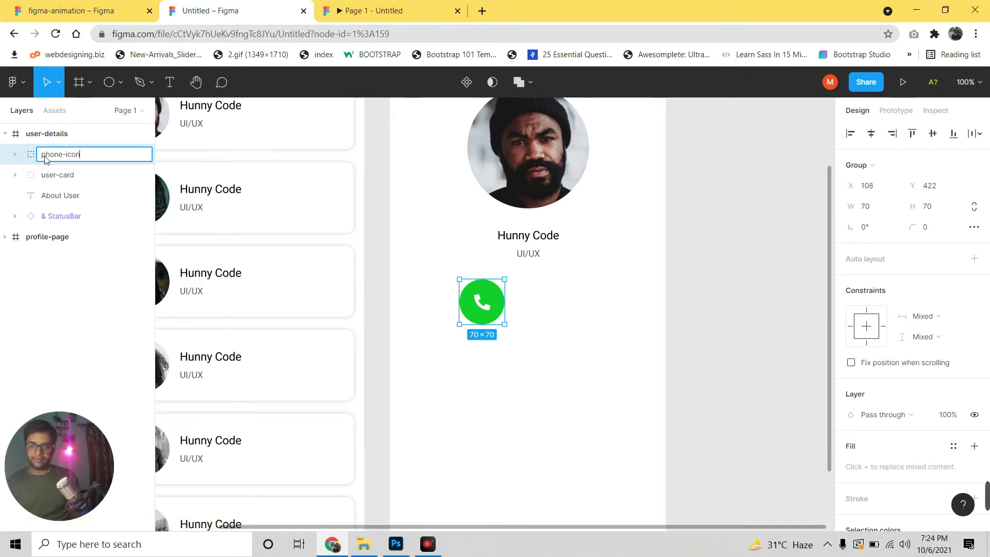
key(Return)
key(ctrl+z)
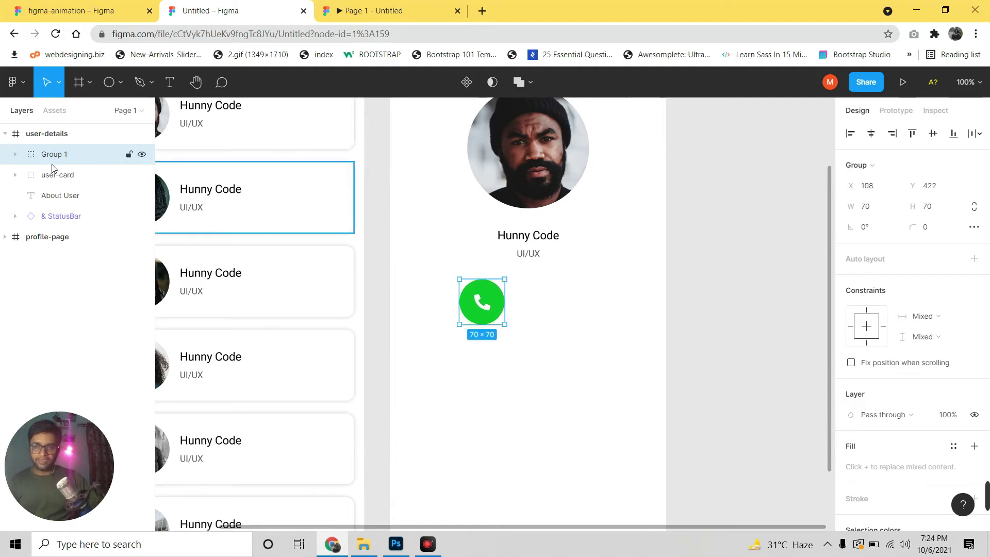
click(15, 154)
Remove the extra wrapper group, then duplicate phone-icon and nudge the copy right to X 188.
key(ctrl+shift+g)
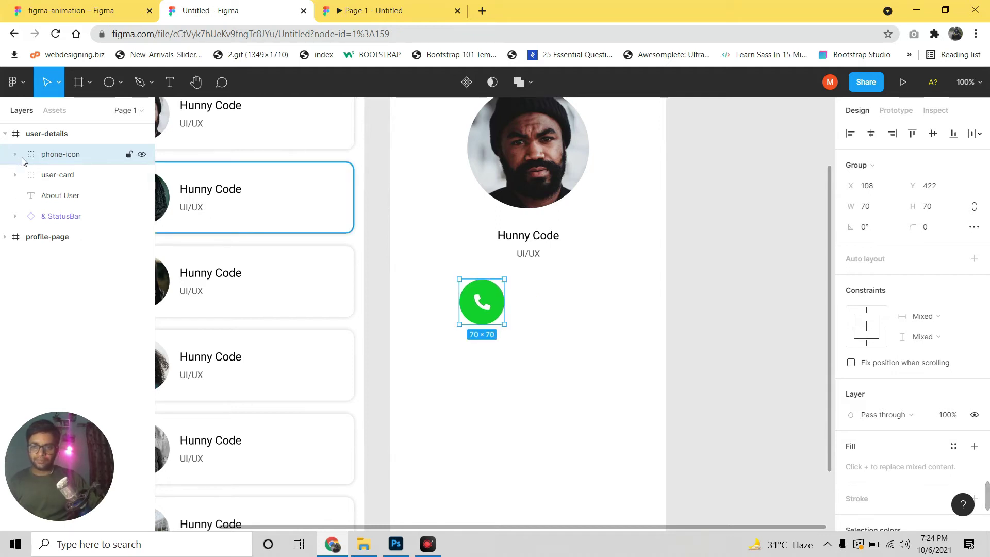
key(ctrl+d)
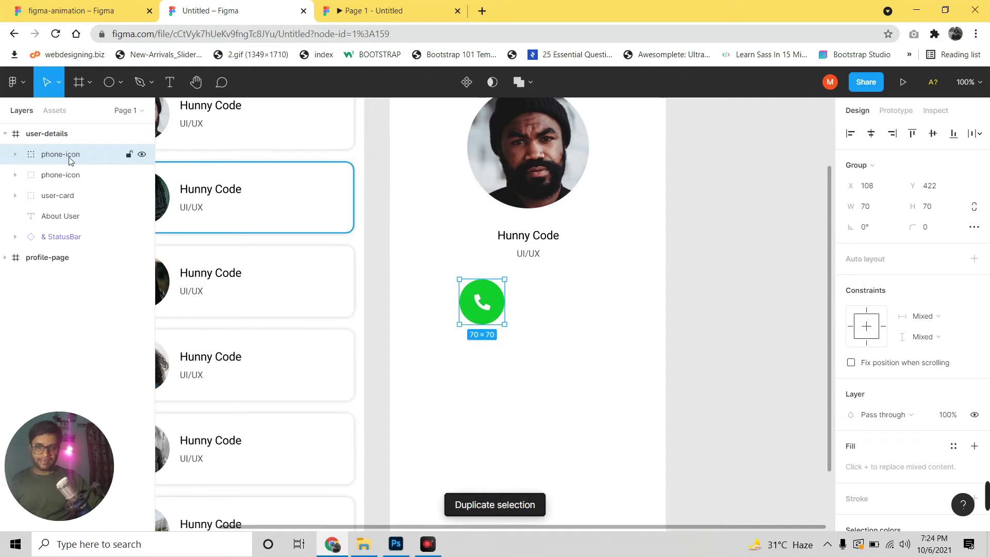
key(shift+Right)
key(shift+Right)
key(shift+Right)
key(shift+Right)
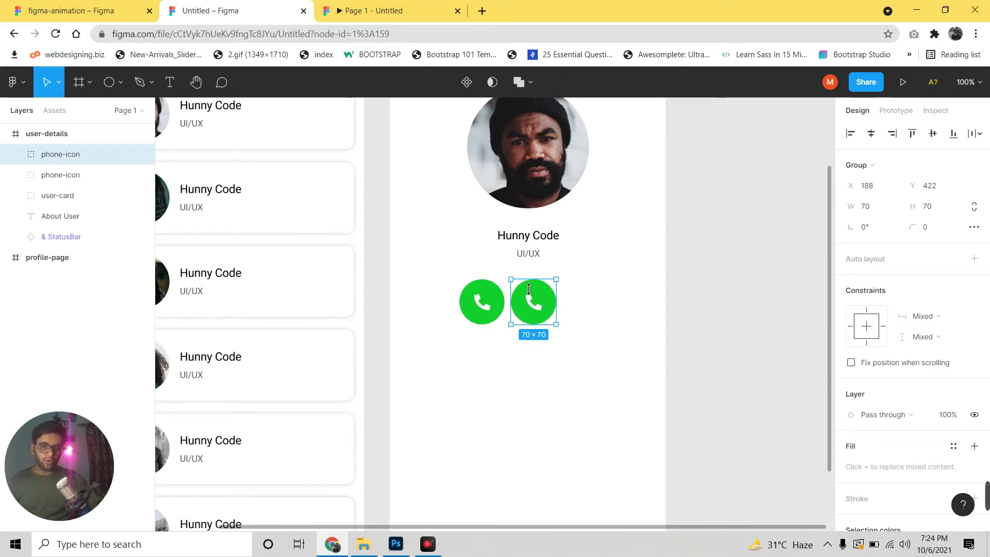
Recolour the copied circle's fill from green to blue 3971DE.
double_click(549, 295)
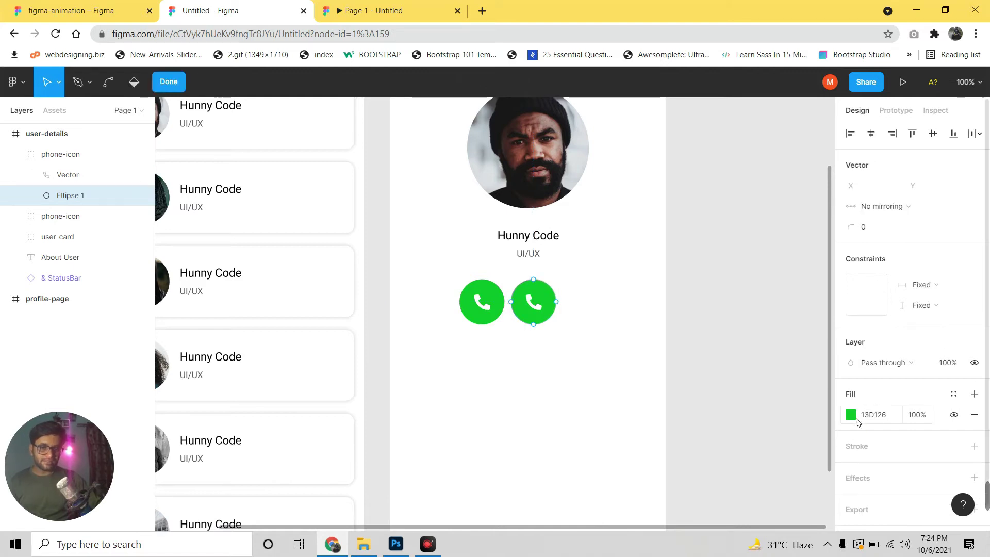
click(851, 415)
drag(758, 382, 773, 380)
drag(777, 287, 802, 242)
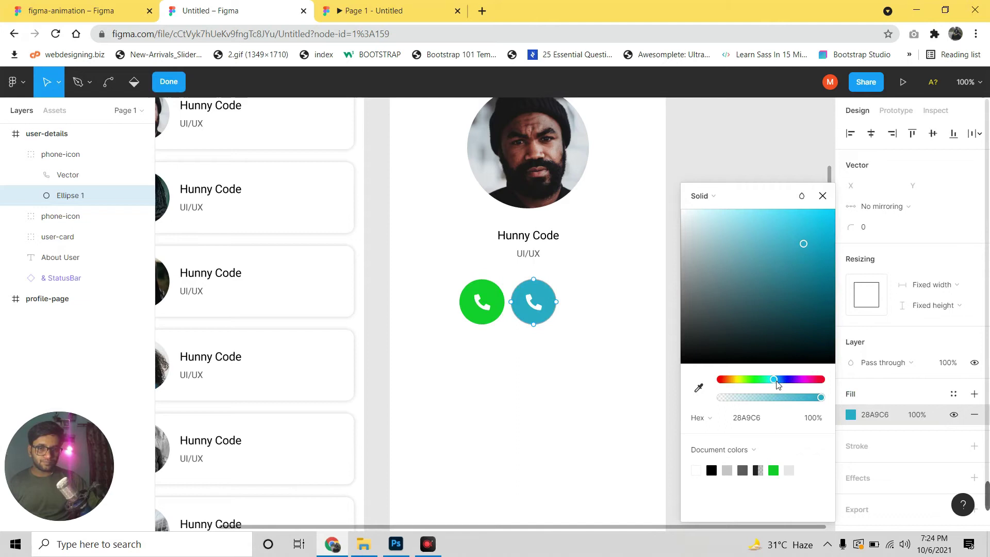
drag(774, 379, 784, 380)
drag(802, 246, 794, 235)
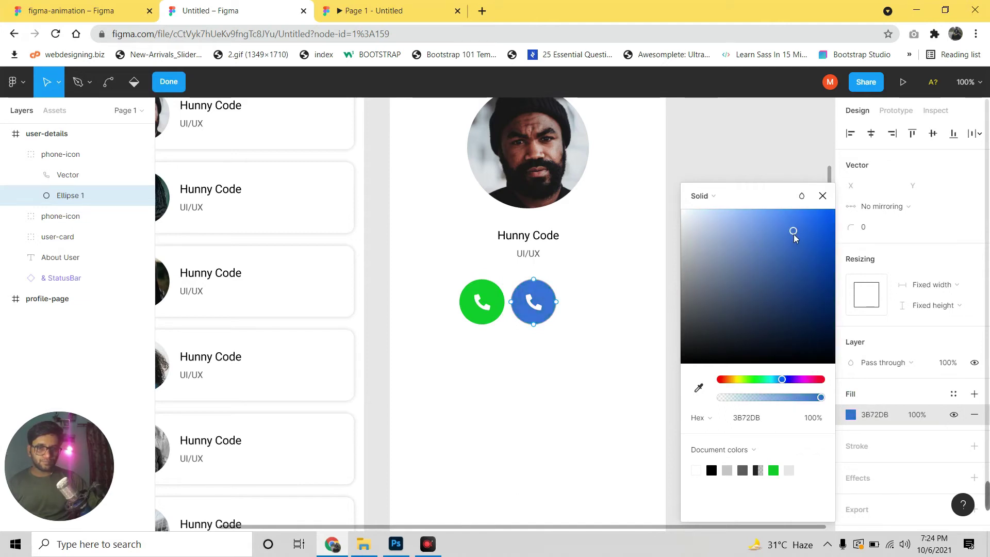
click(822, 196)
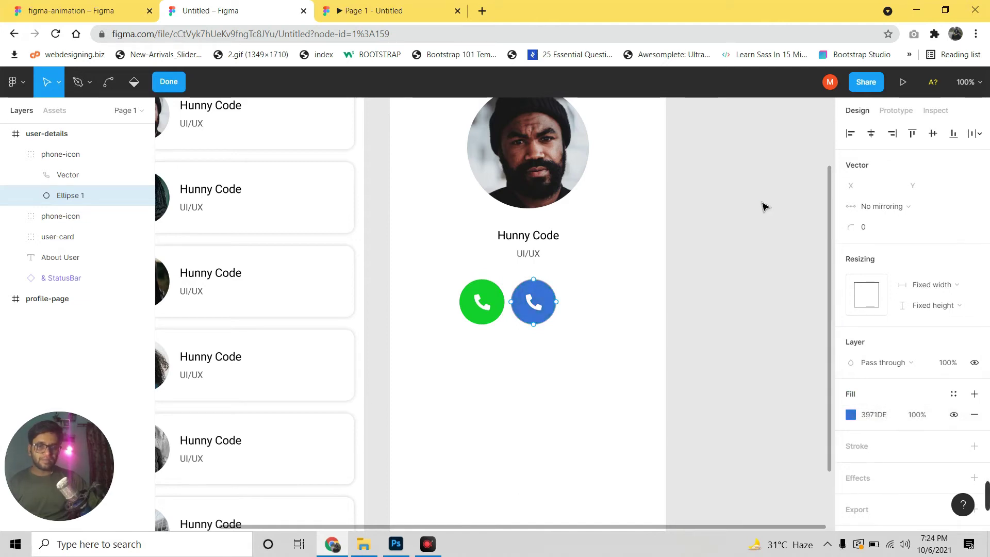
click(535, 308)
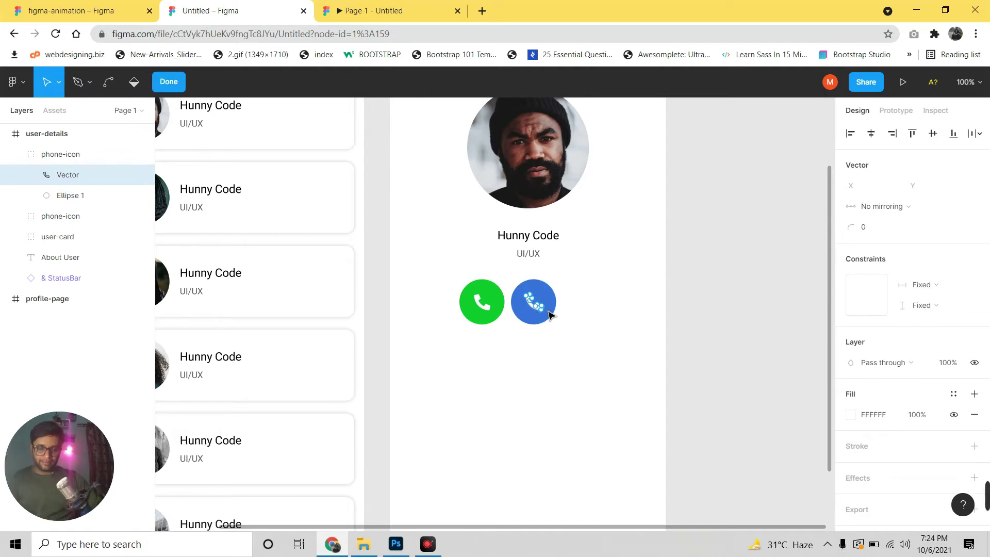
Delete the phone glyph from the blue copy and rename its group email-icon.
key(Escape)
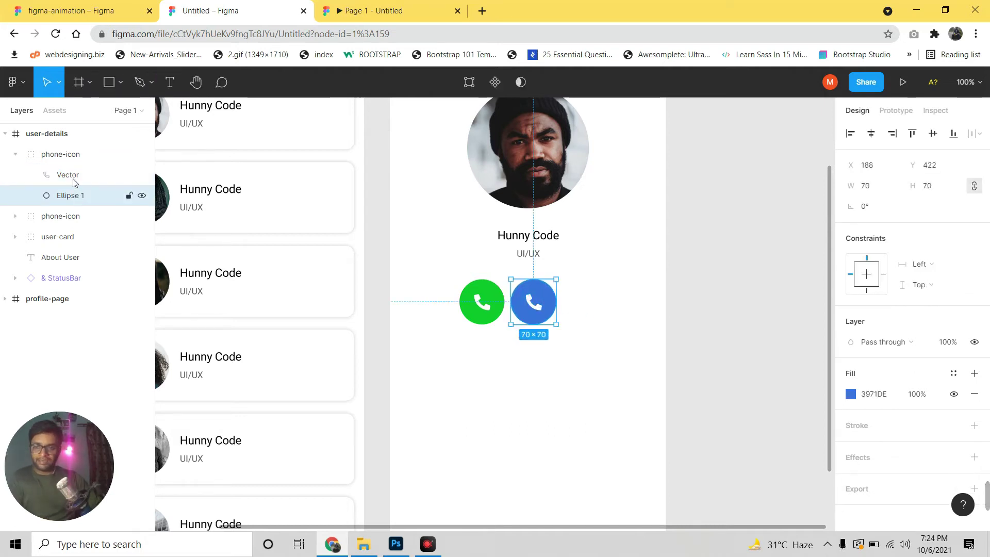
key(Delete)
double_click(60, 155)
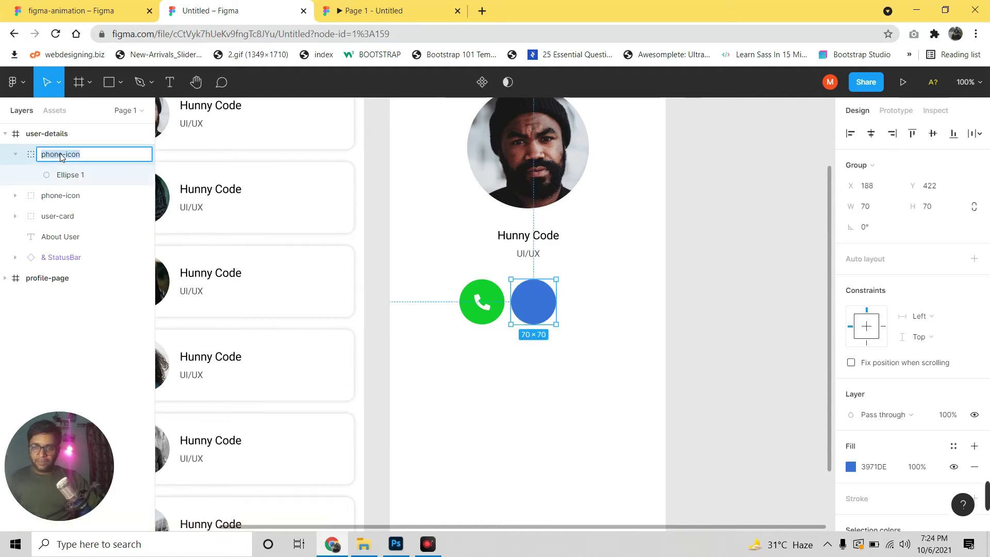
click(61, 155)
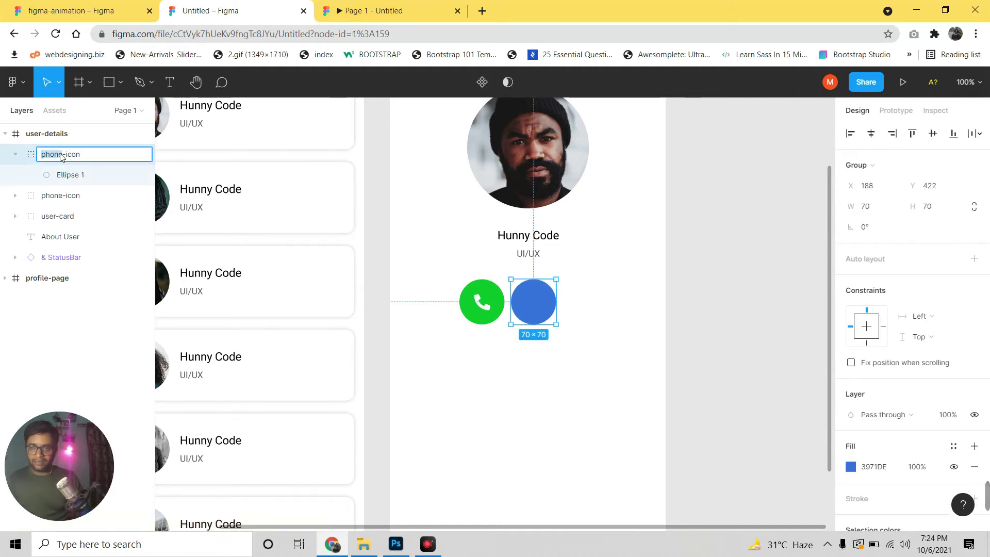
text(email)
key(Return)
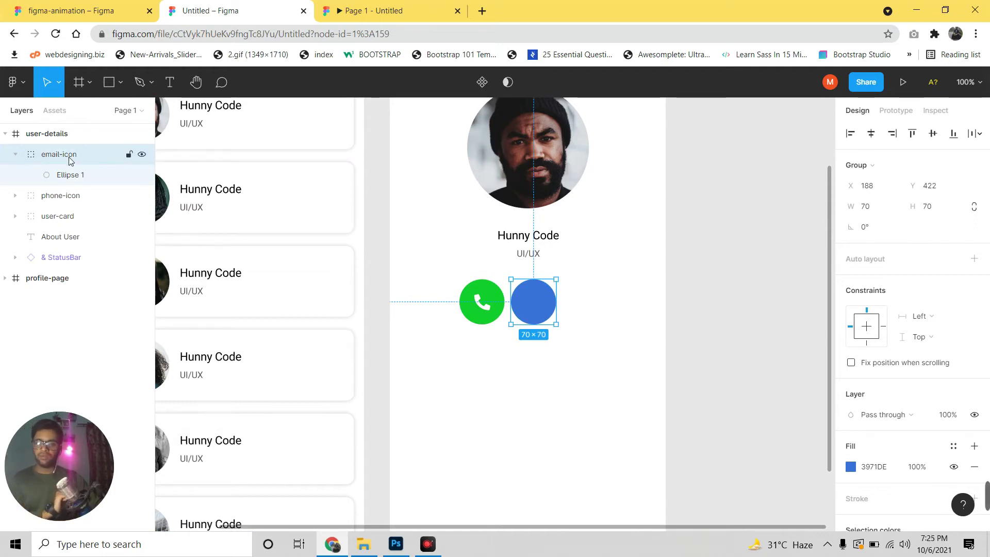
mouse_move(58, 154)
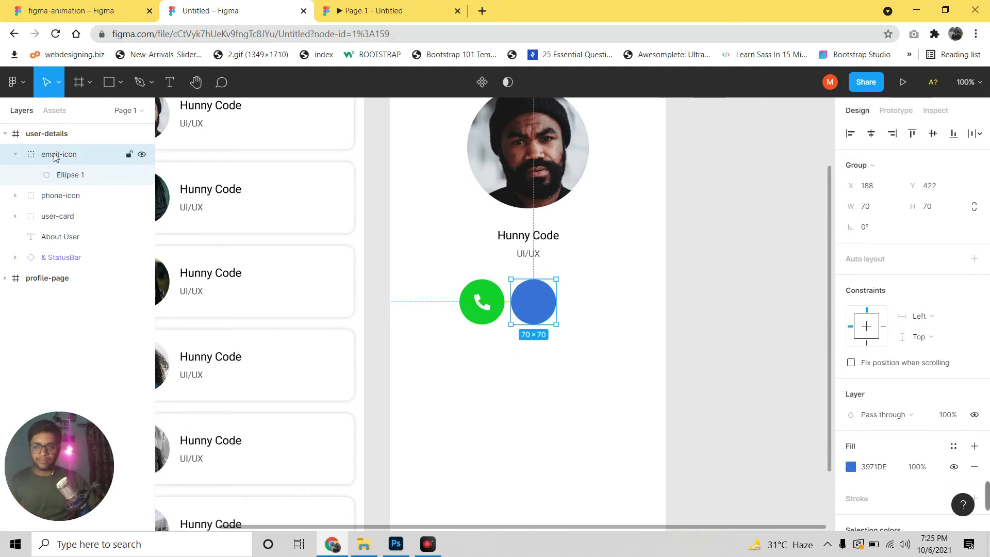
Close the Font Replacer plugin and bring up the blue circle's context menu.
right_click(531, 301)
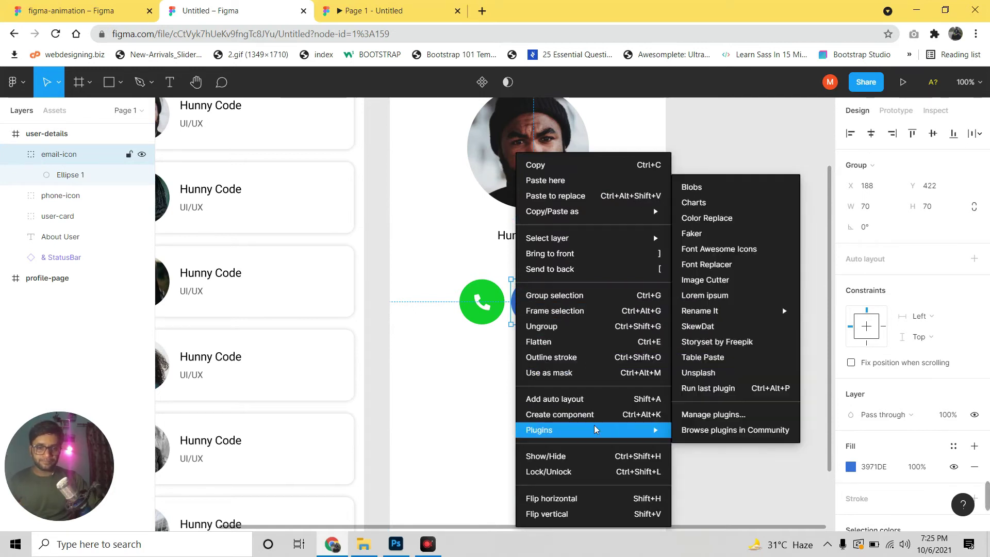
mouse_move(540, 430)
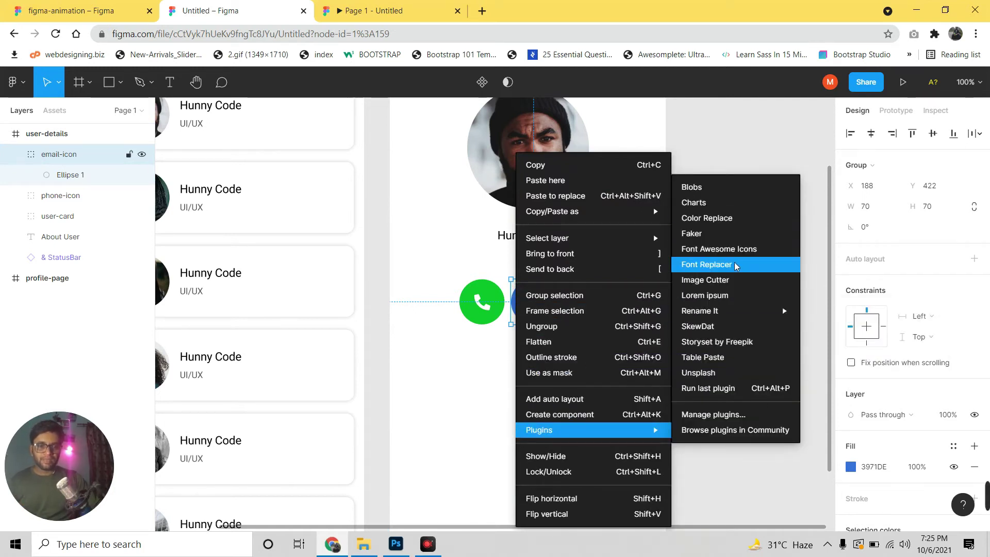
click(732, 264)
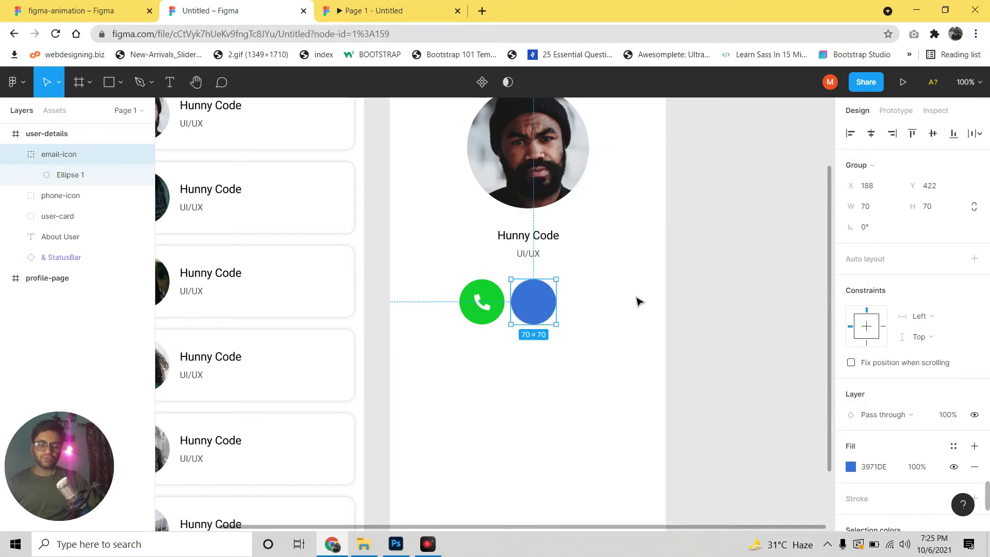
click(637, 201)
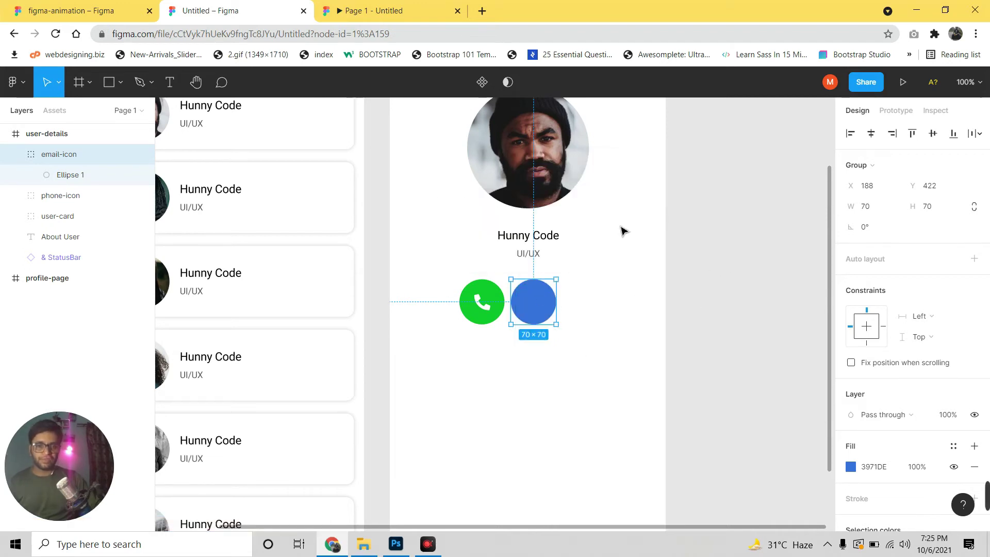
right_click(533, 309)
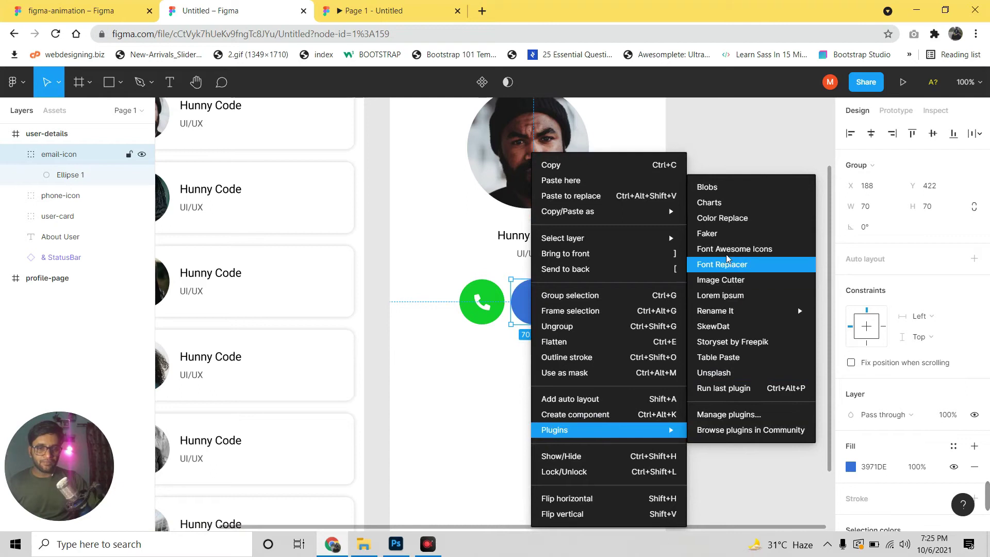
Insert the Font Awesome envelope icon, move its vector into email-icon, and delete the empty envelope frame.
click(727, 249)
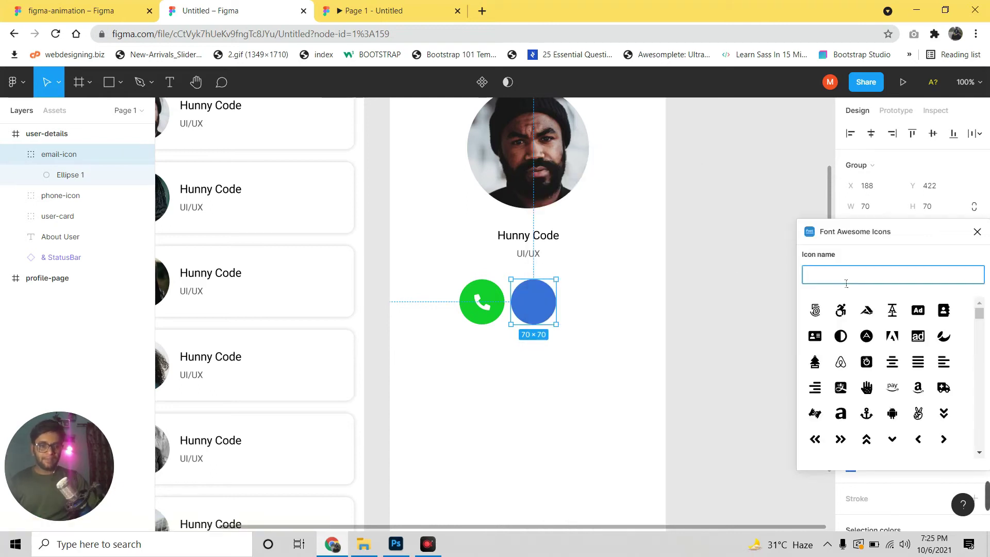
text(envelope)
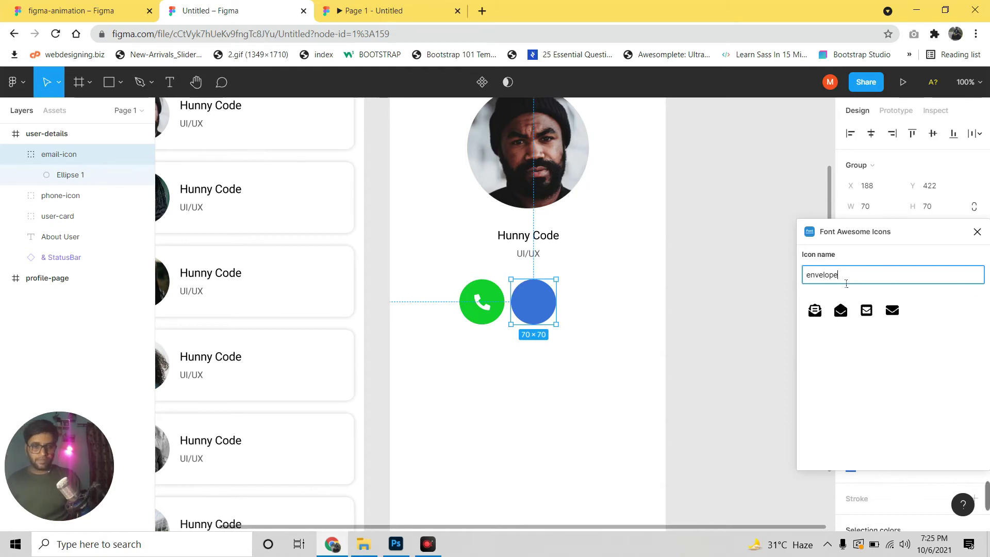
click(876, 313)
click(892, 312)
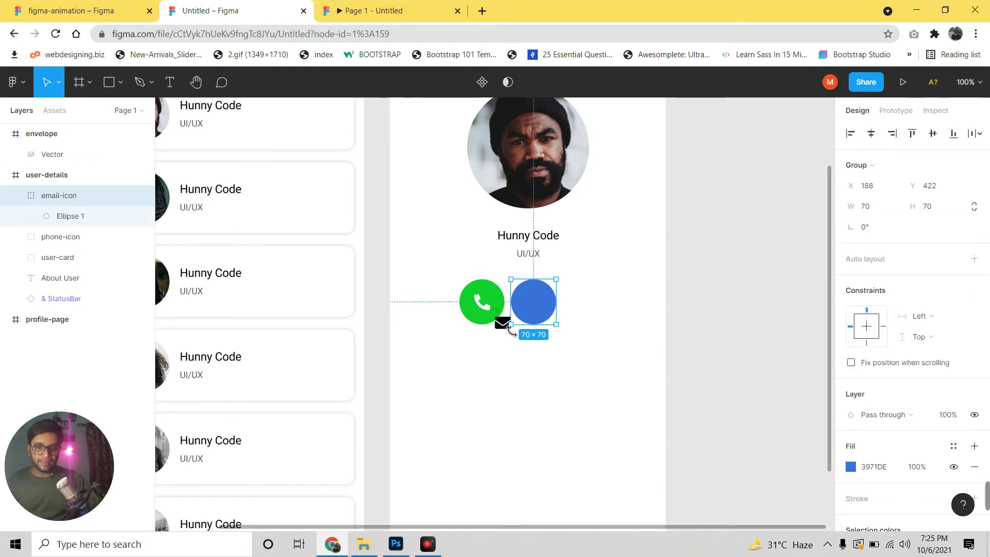
drag(52, 154, 58, 210)
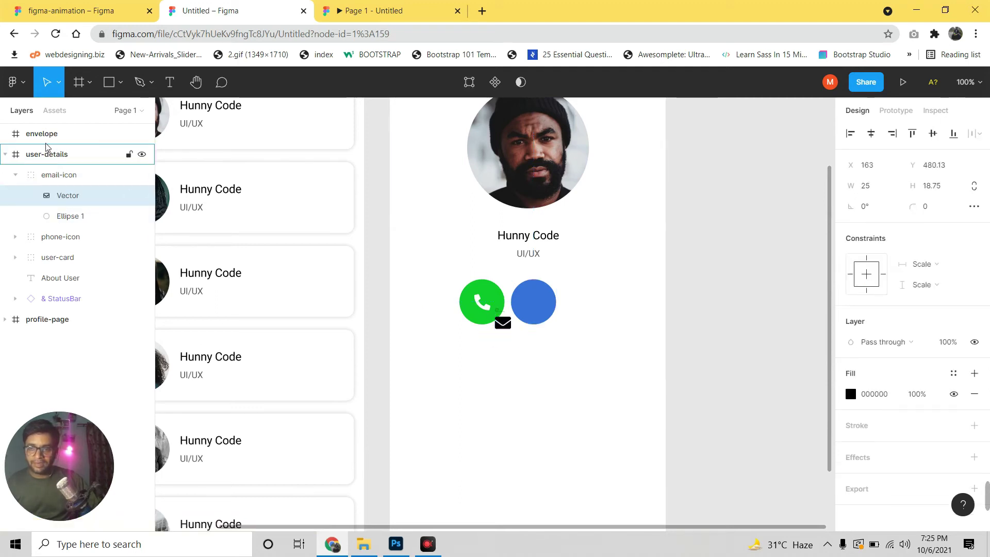
click(47, 144)
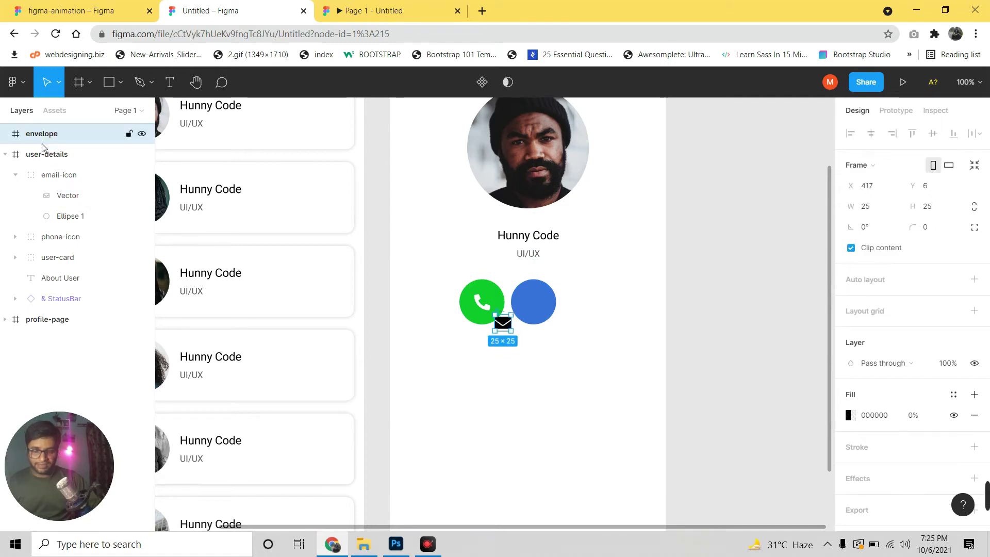
key(Delete)
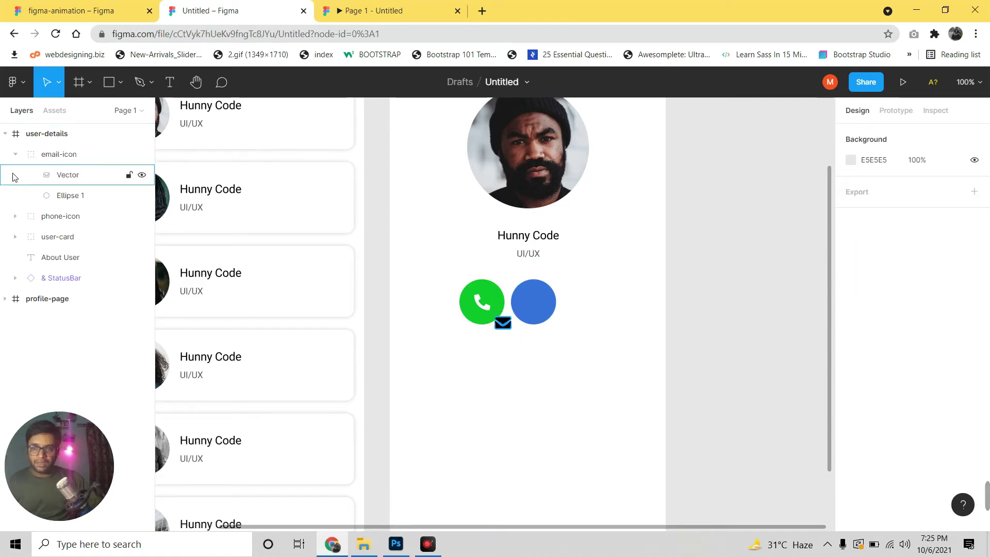
click(64, 197)
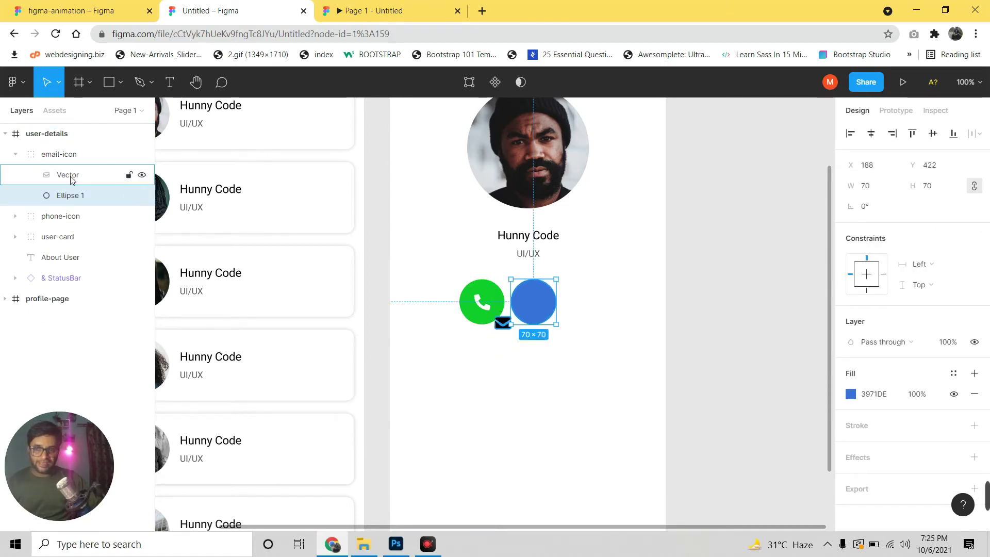
Centre the envelope on the blue circle, nudge email-icon 10 px right, and make the envelope white FFFFFF.
shift+click(67, 174)
click(878, 134)
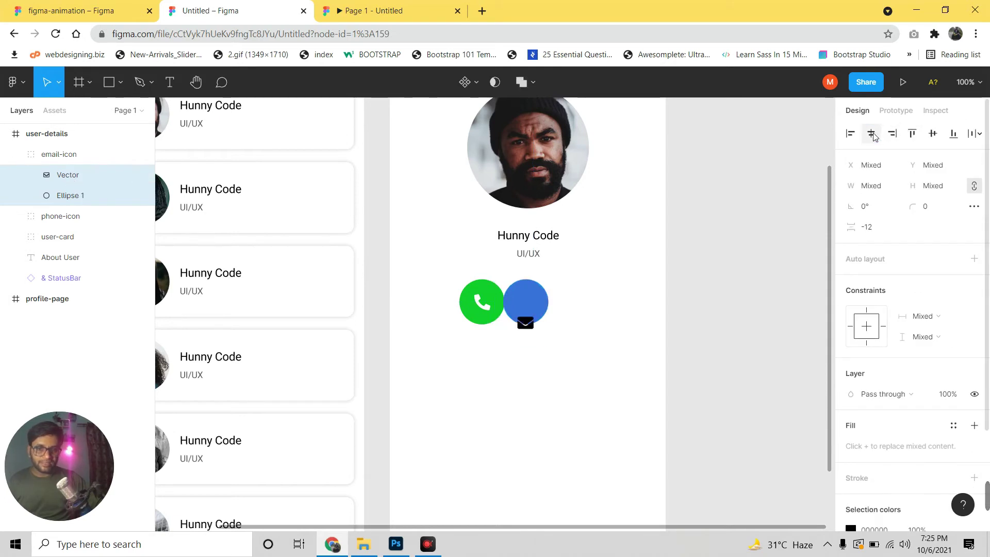
click(933, 133)
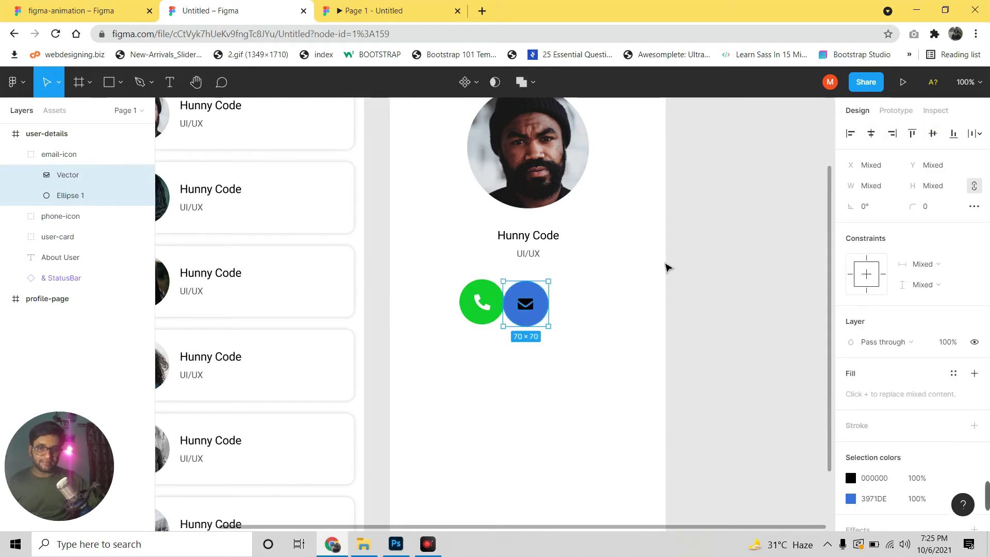
click(720, 300)
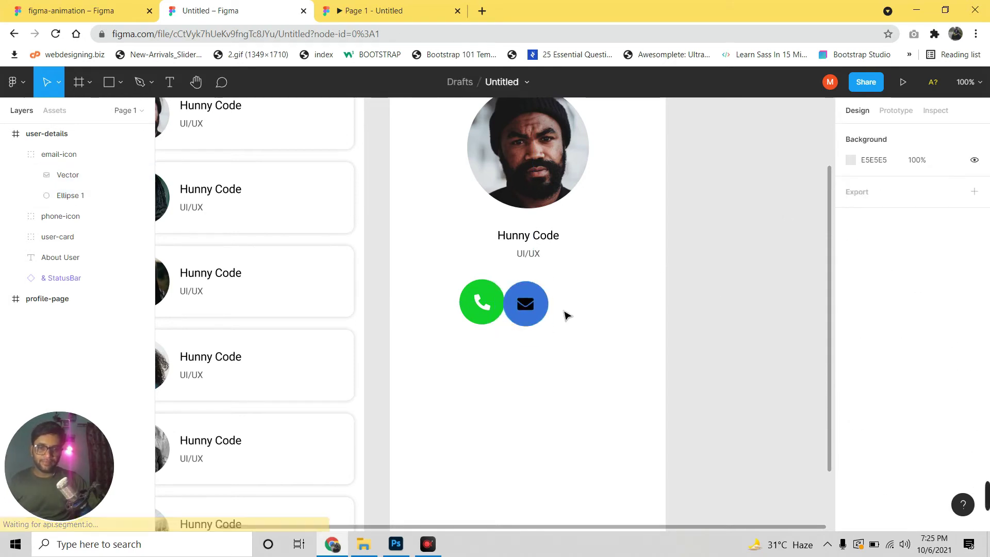
click(46, 158)
key(shift+Right)
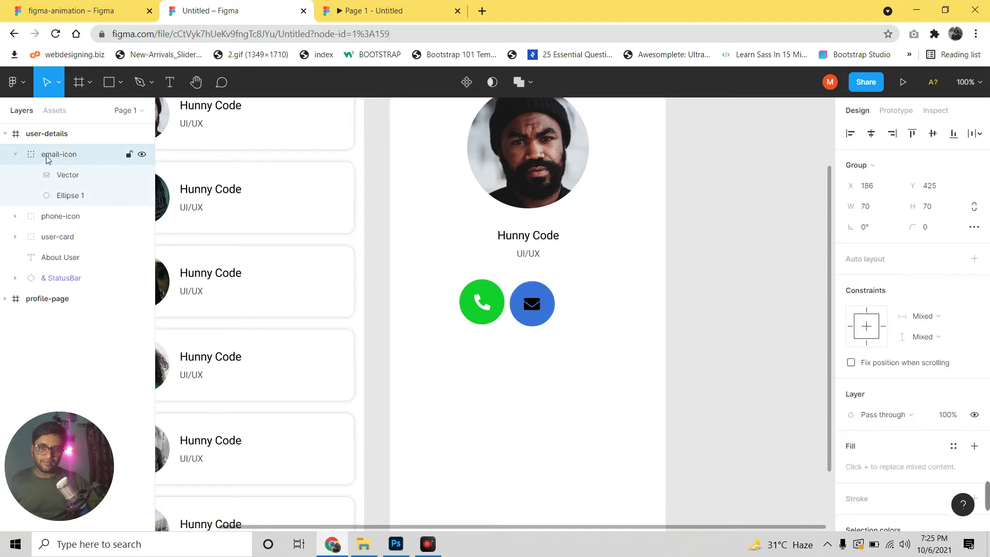
double_click(538, 312)
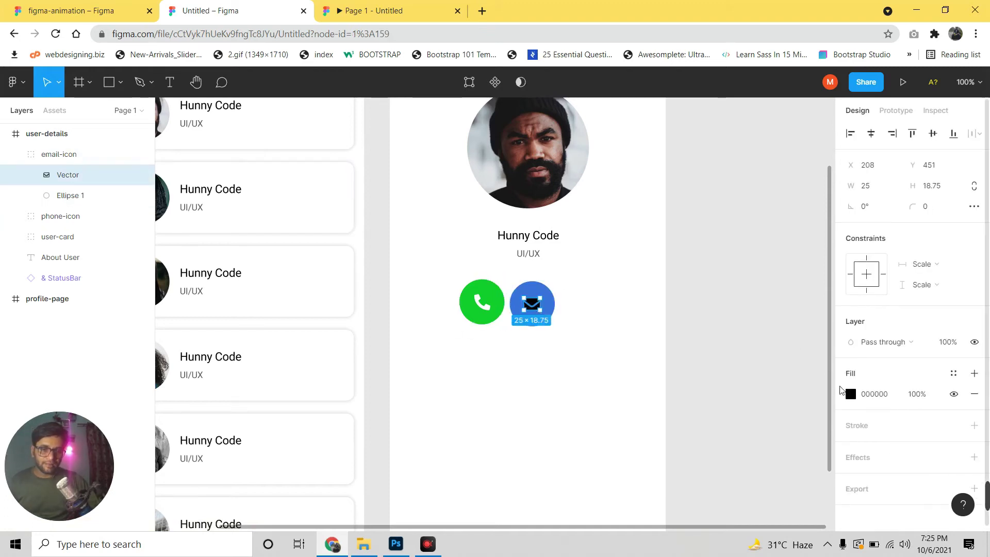
click(851, 394)
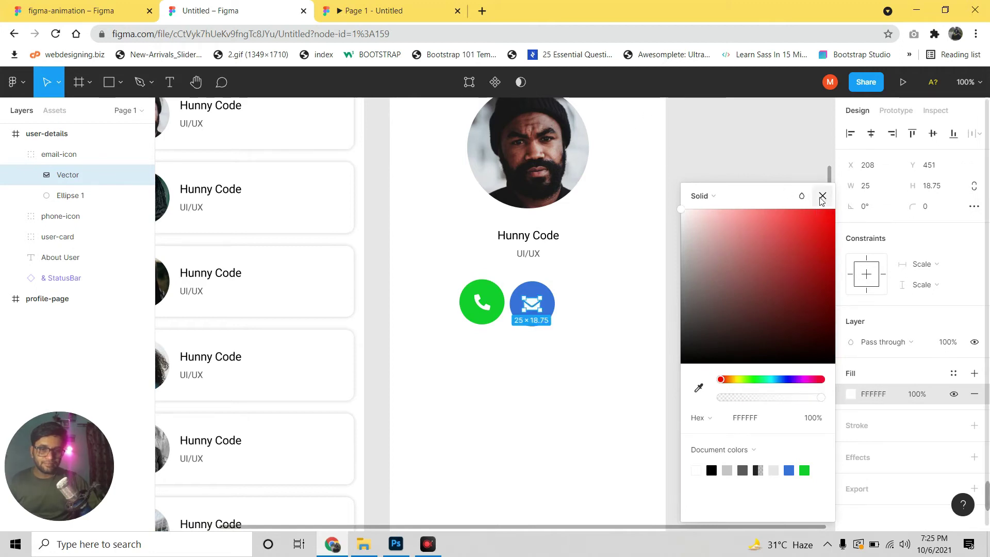
click(823, 196)
click(626, 254)
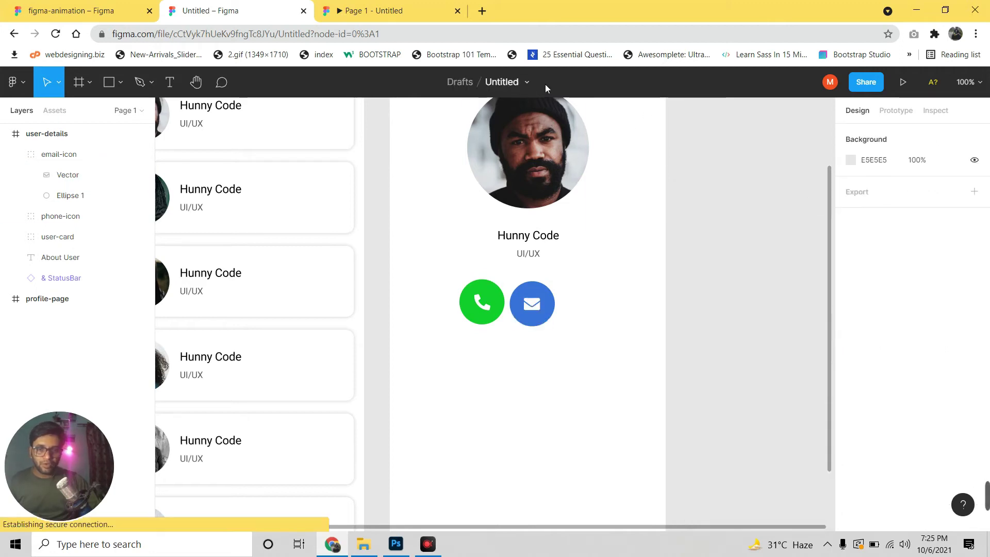
Use a ruler guide to nudge the email button up 2 px level with the call button.
key(shift+r)
click(67, 237)
drag(514, 103, 514, 279)
click(532, 303)
click(603, 309)
click(552, 313)
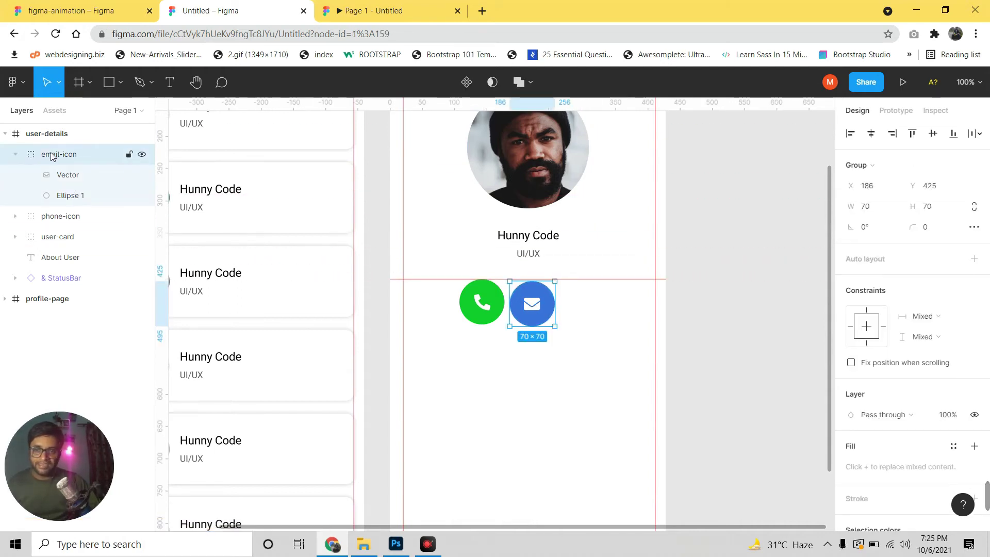
key(Up)
key(Up)
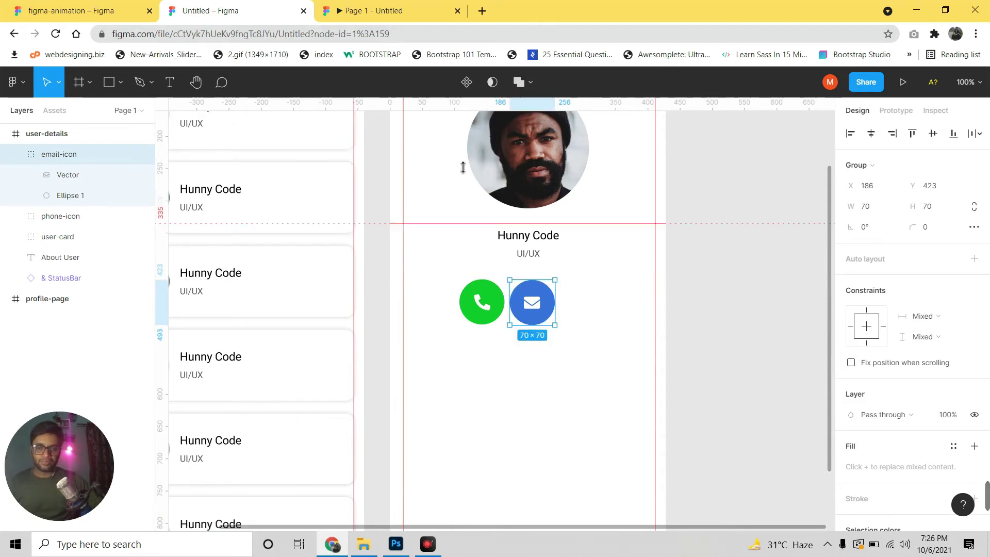
key(Escape)
key(shift+r)
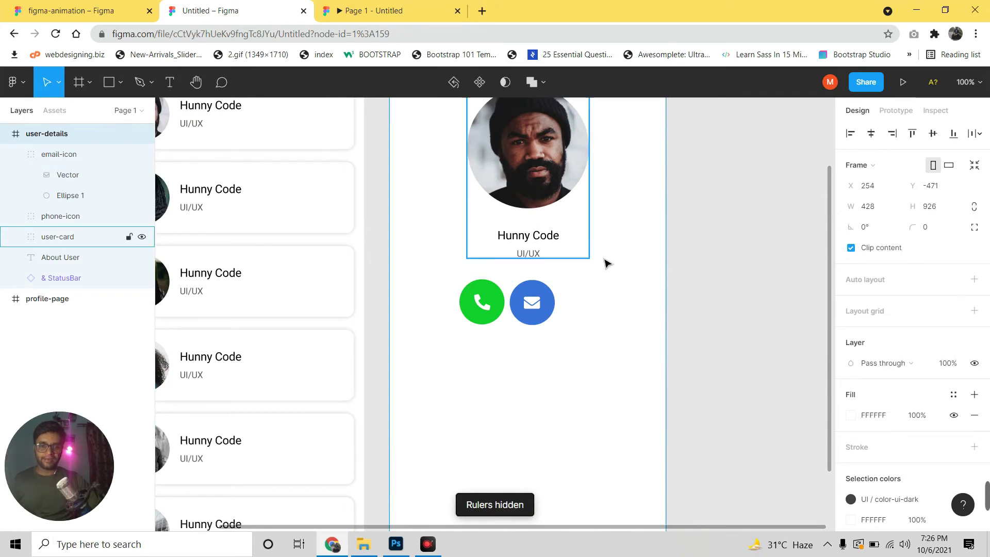
Group the phone-icon and email-icon buttons into one 148×71 group and begin renaming it.
click(15, 154)
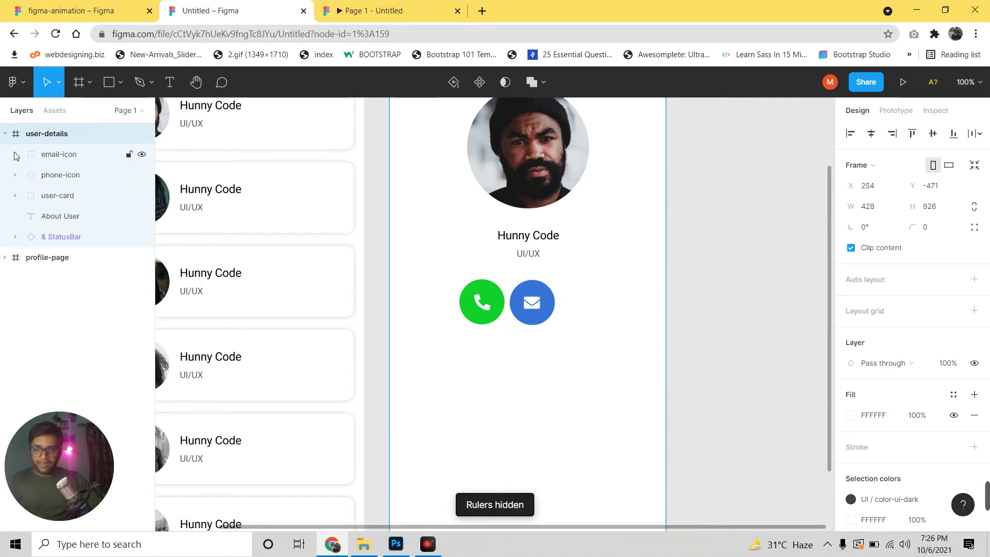
click(75, 175)
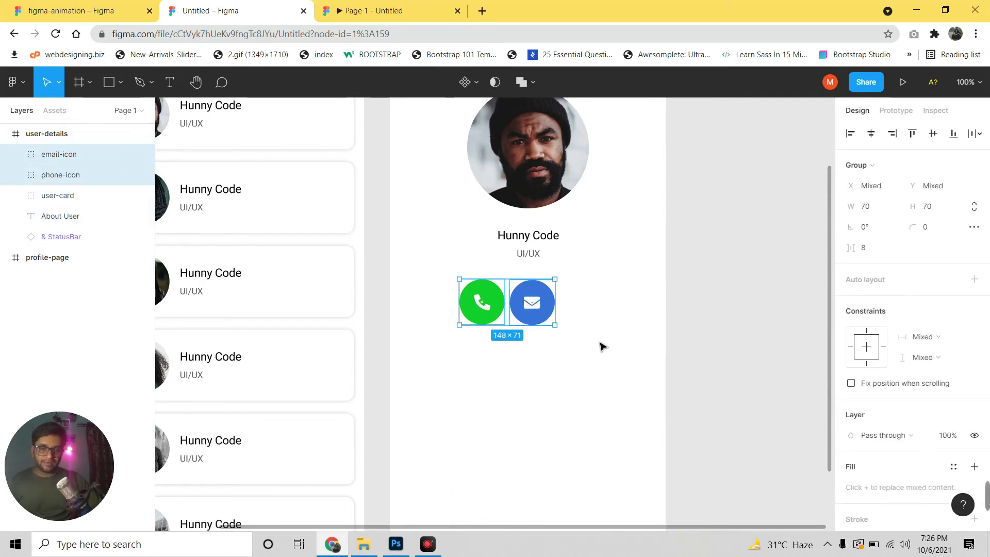
click(871, 135)
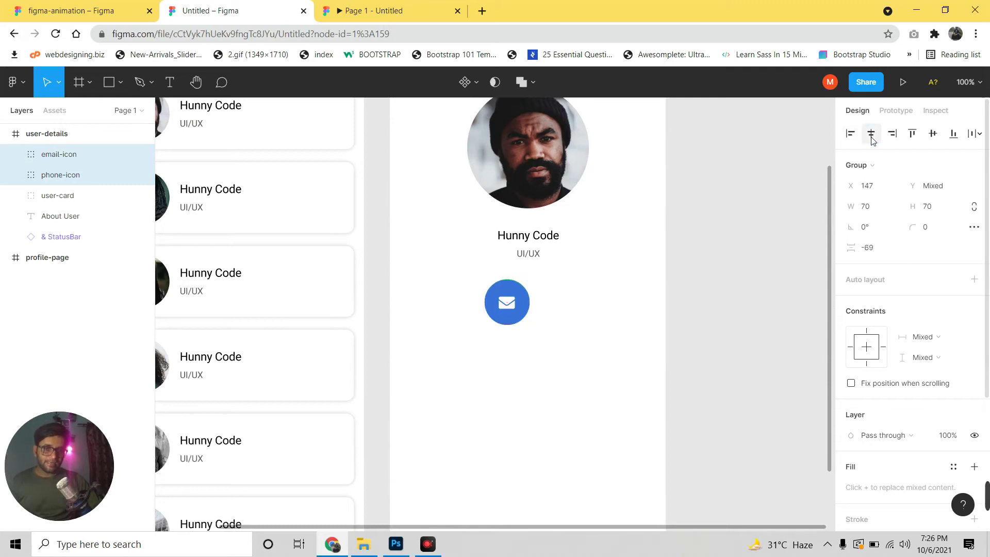
key(ctrl+z)
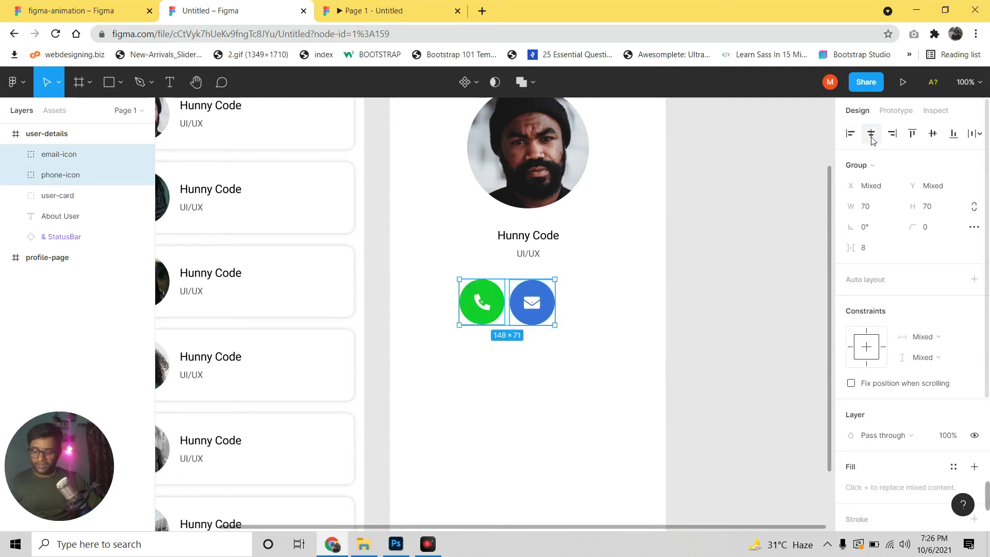
key(ctrl+g)
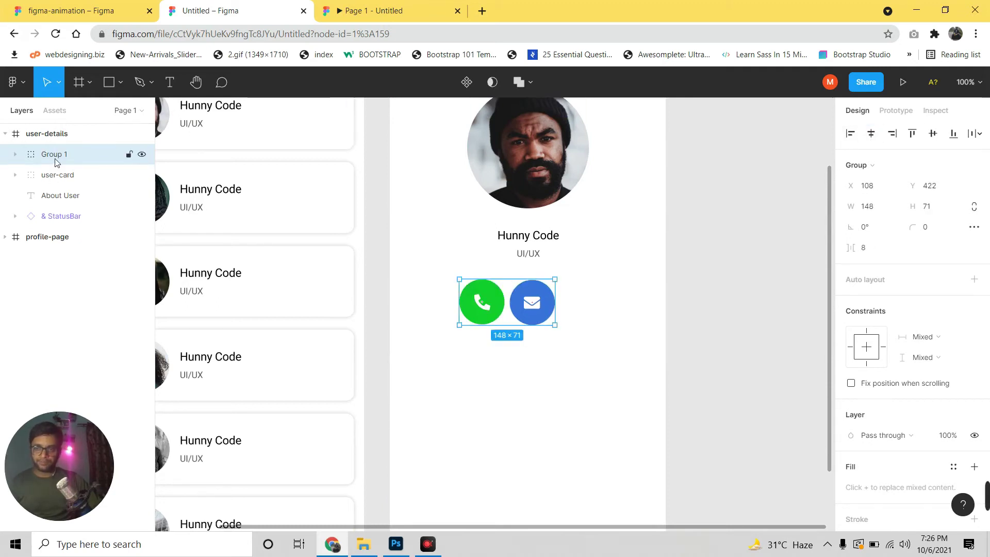
double_click(57, 157)
text(actions-icon)
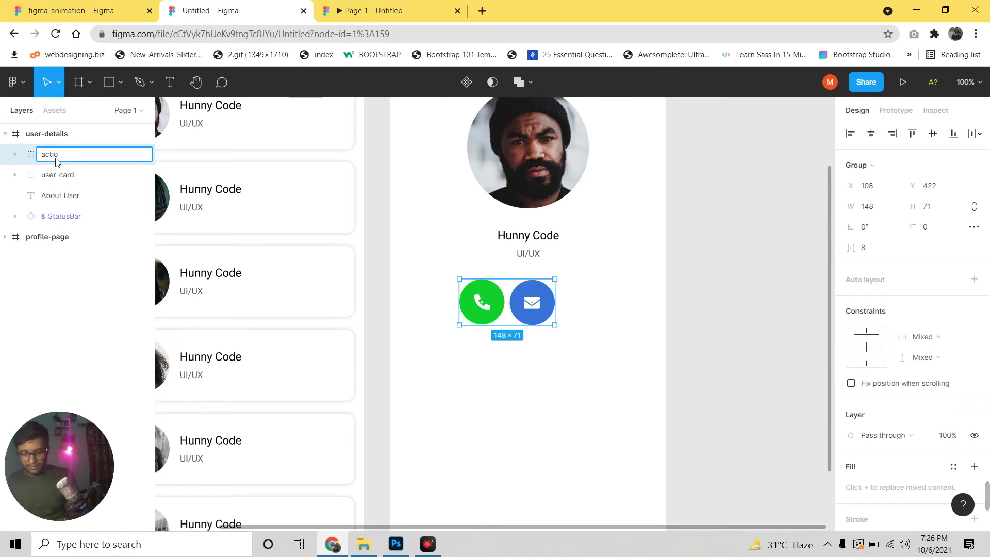
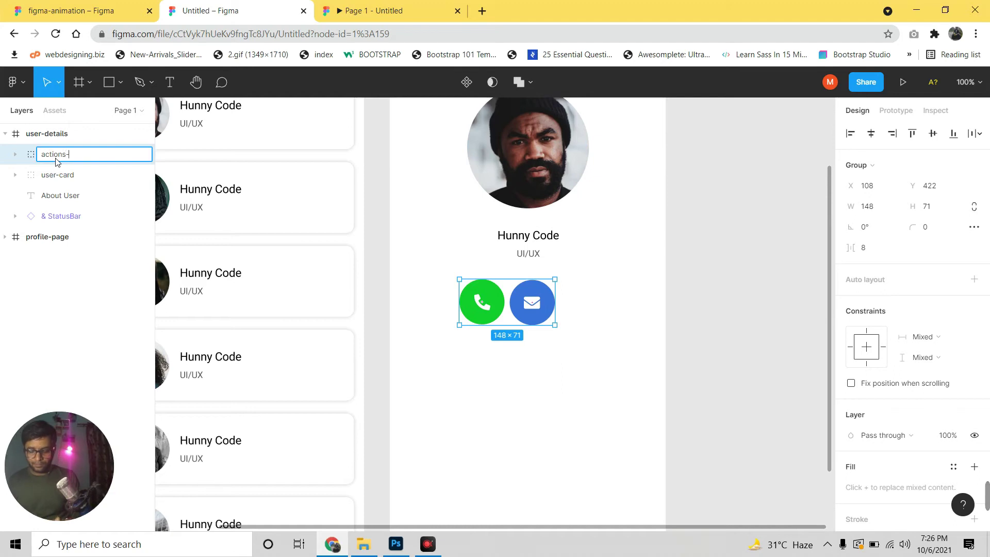
text(icon)
Name the call and email group actions-icon and centre it horizontally in the user-details frame.
key(Return)
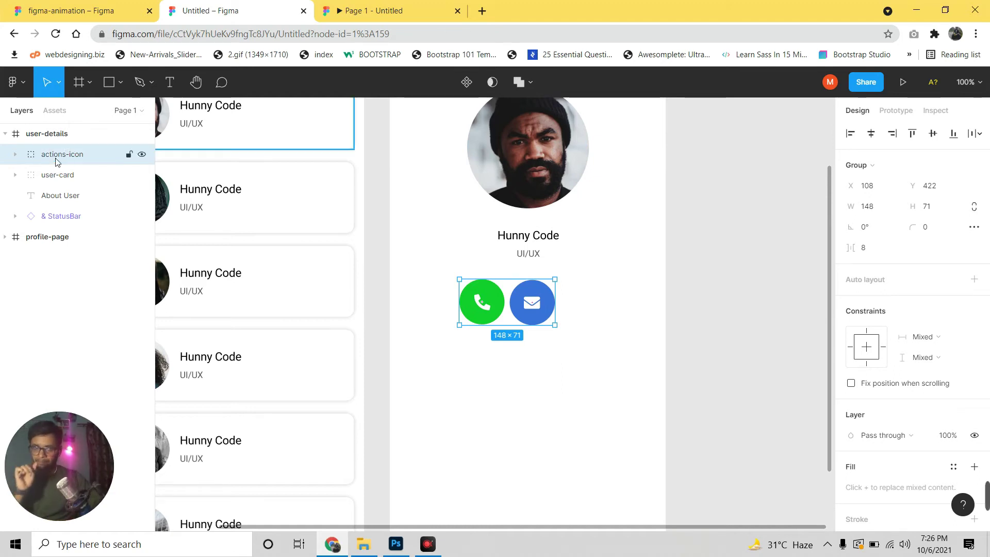
click(878, 133)
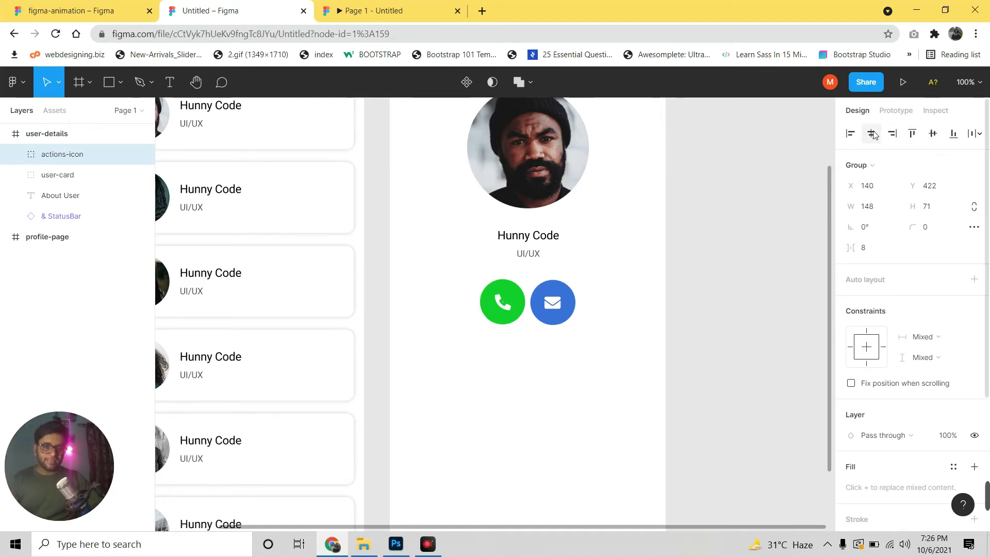
click(710, 294)
drag(604, 307, 601, 381)
scroll(601, 382, down, 1)
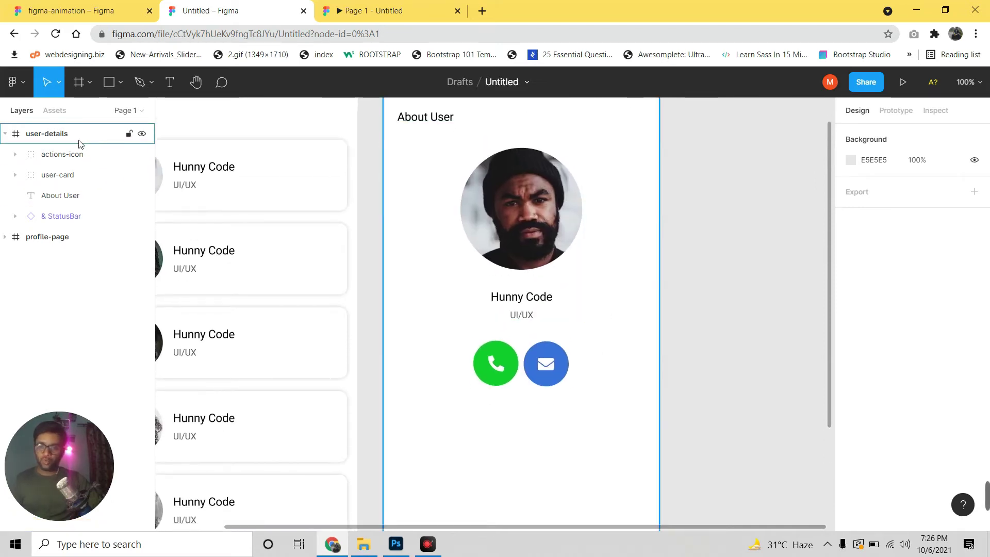
Nudge the actions-icon group up 10 px.
click(75, 154)
key(shift+Up)
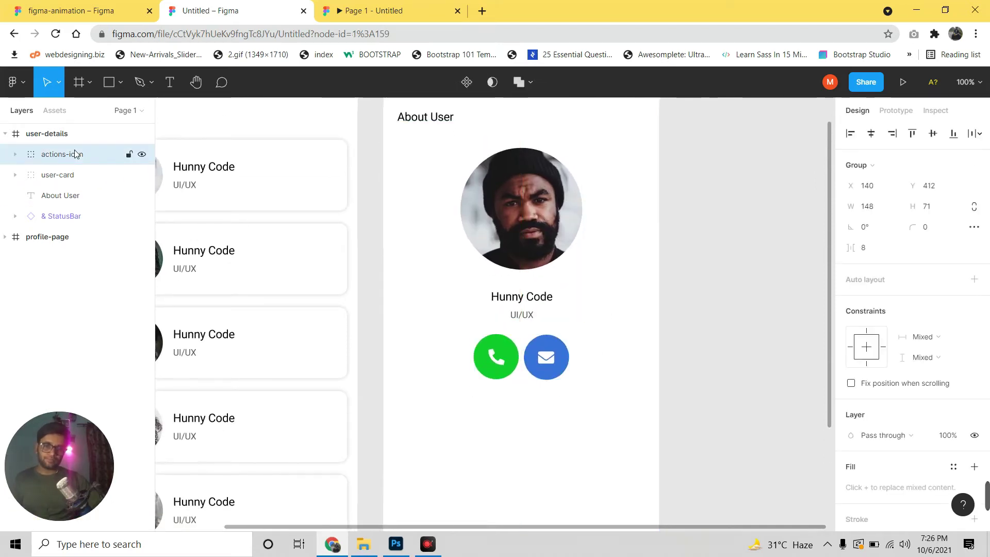
drag(324, 378, 313, 301)
click(446, 348)
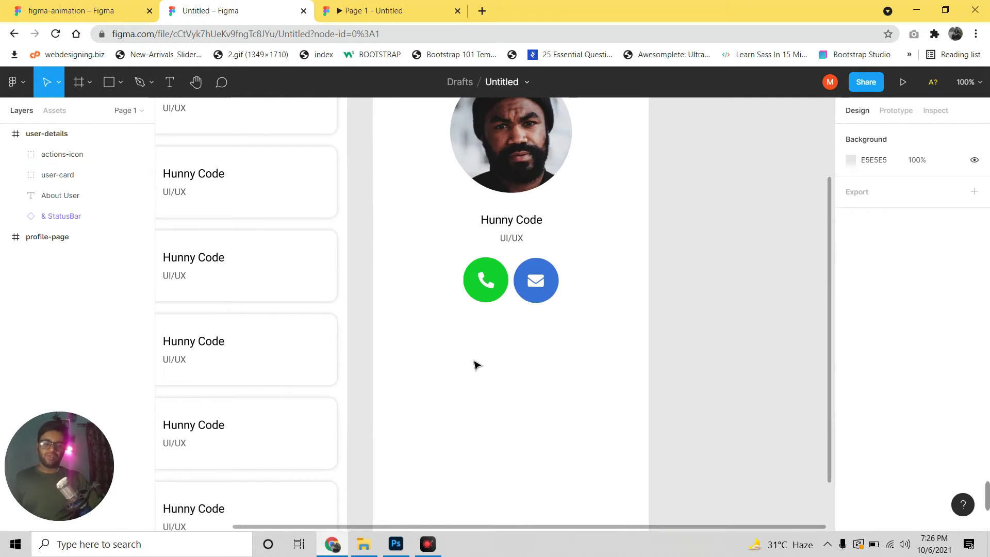
drag(519, 366, 519, 337)
drag(531, 296, 530, 333)
Check the name-designation group, the name text and the actions-icon group by selecting each.
double_click(532, 229)
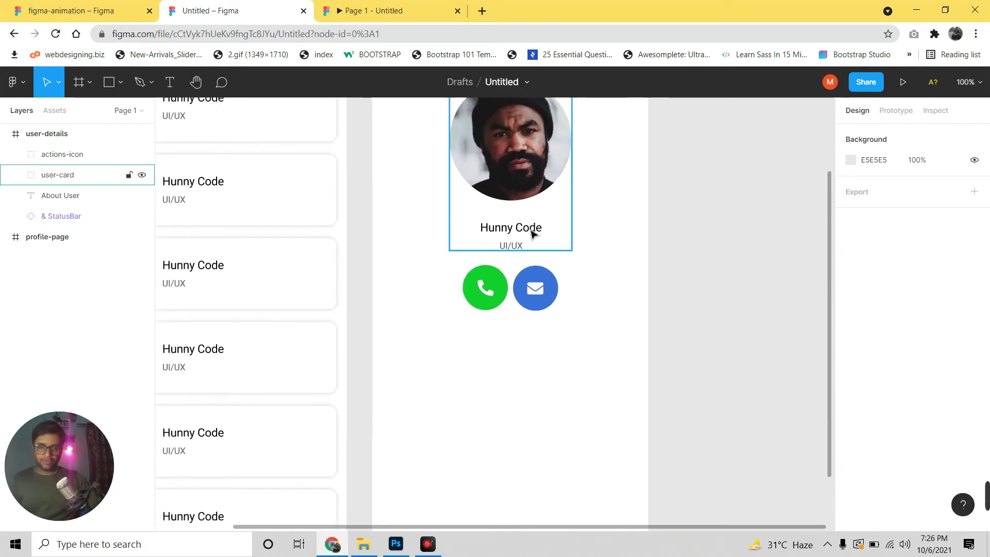
click(92, 235)
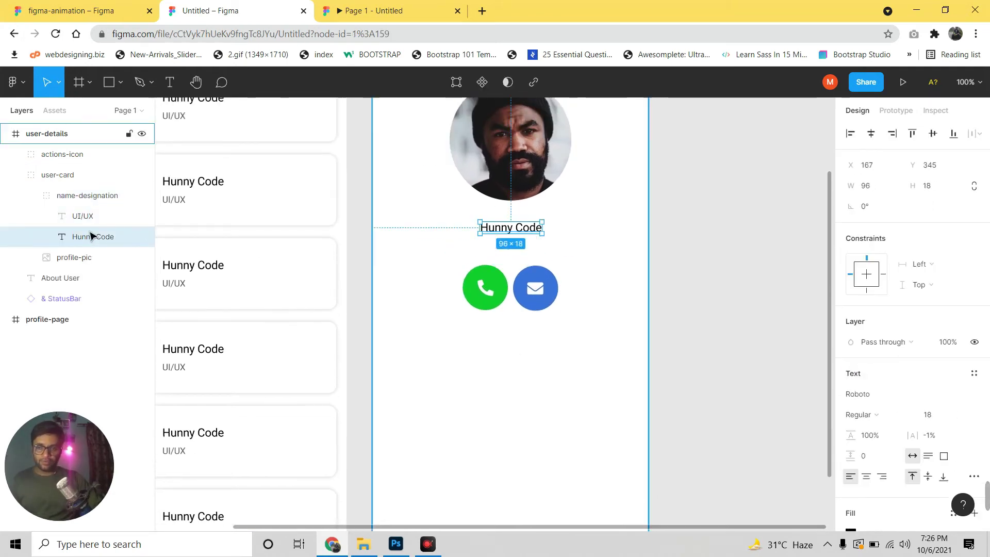
click(53, 160)
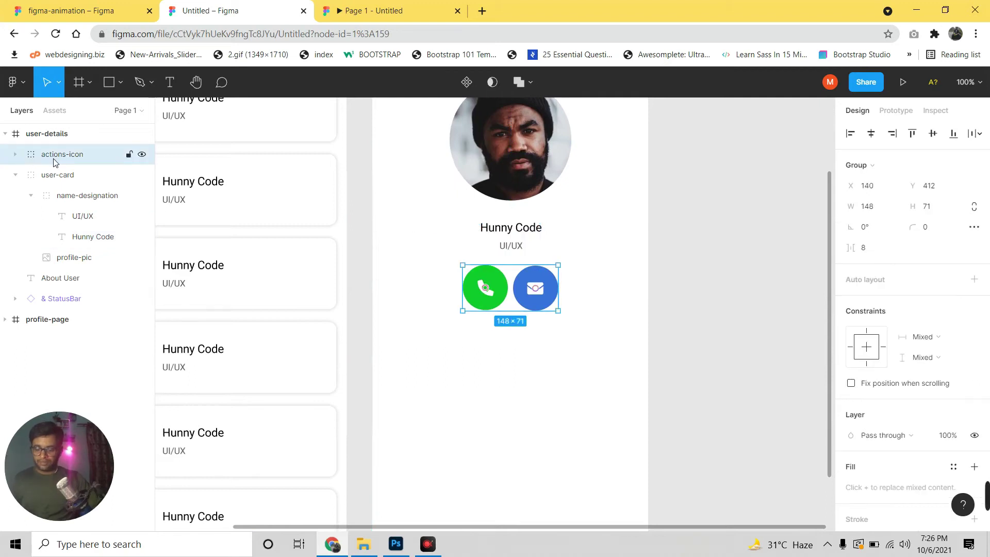
click(508, 365)
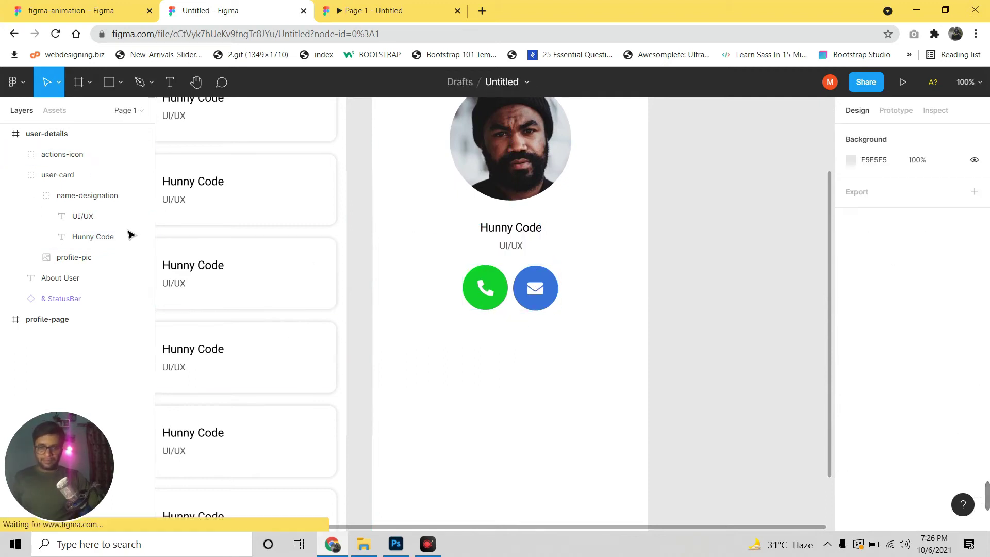
click(73, 164)
key(t)
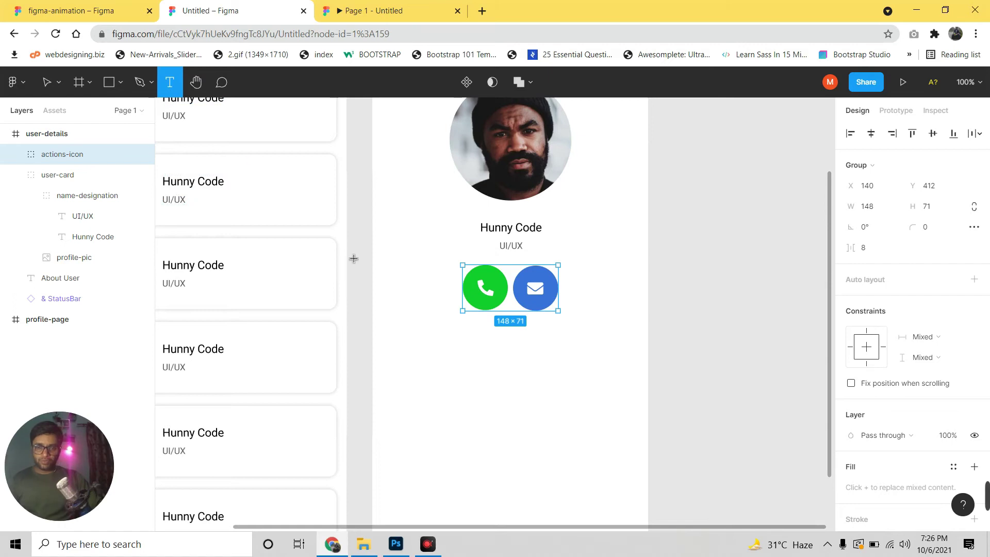
Add an About text layer below the call and email buttons, with rulers shown.
click(408, 365)
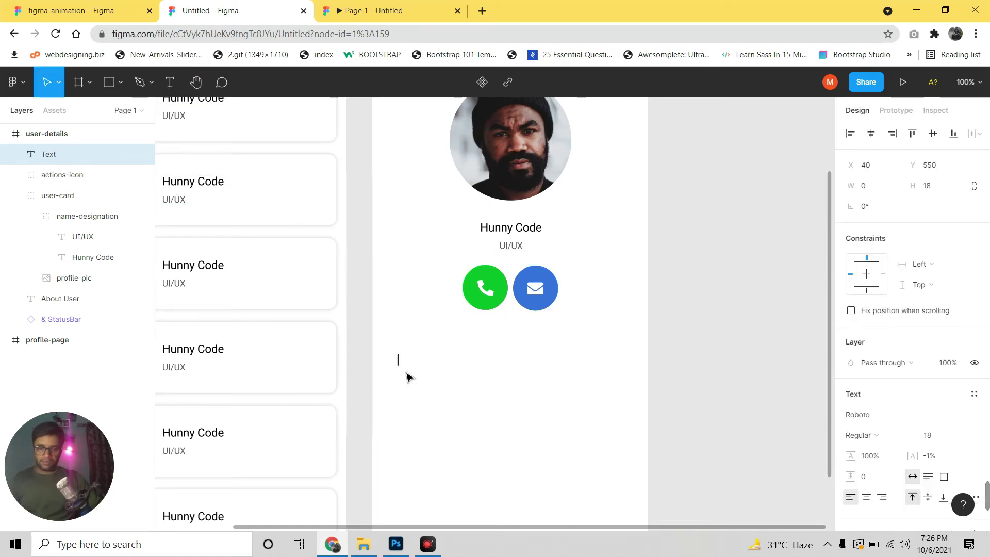
text(Ab)
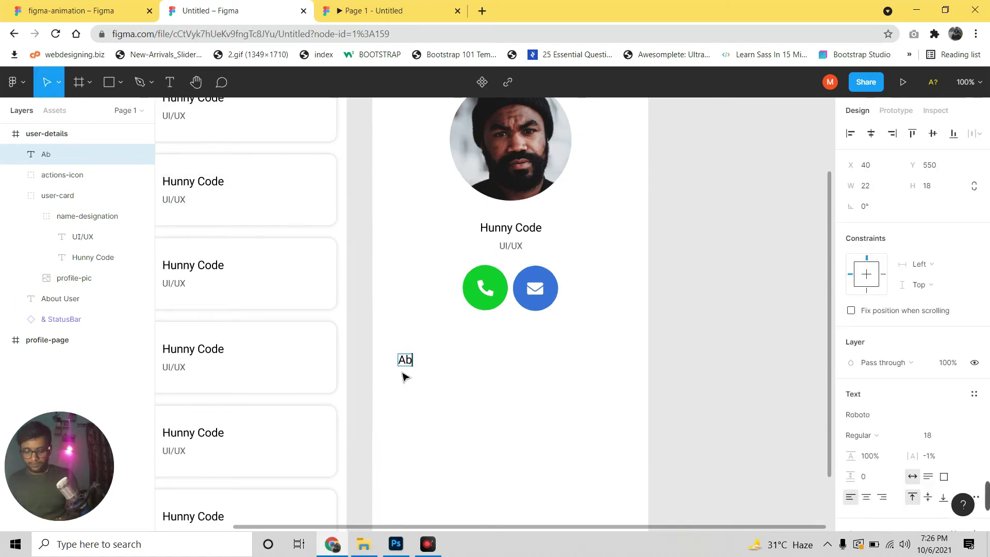
text(out)
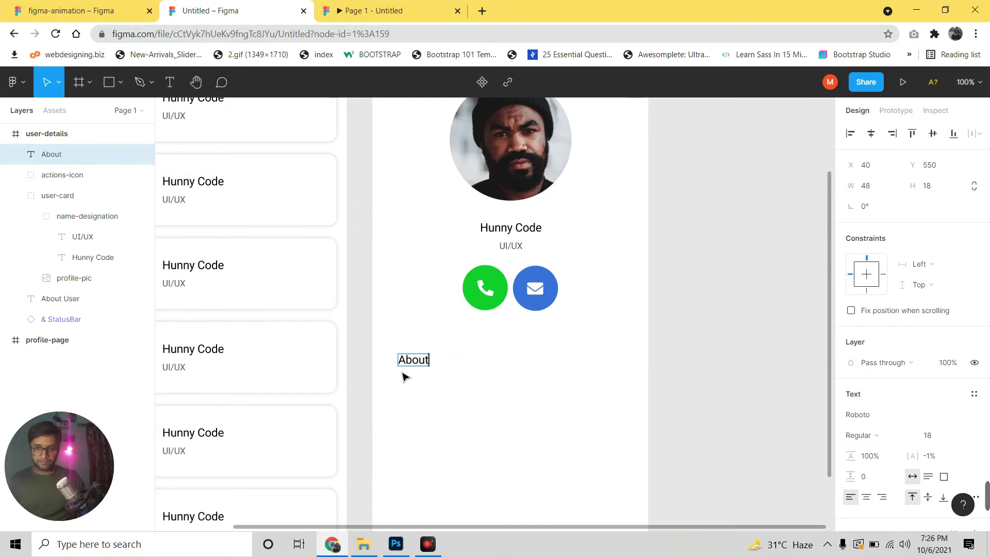
key(Escape)
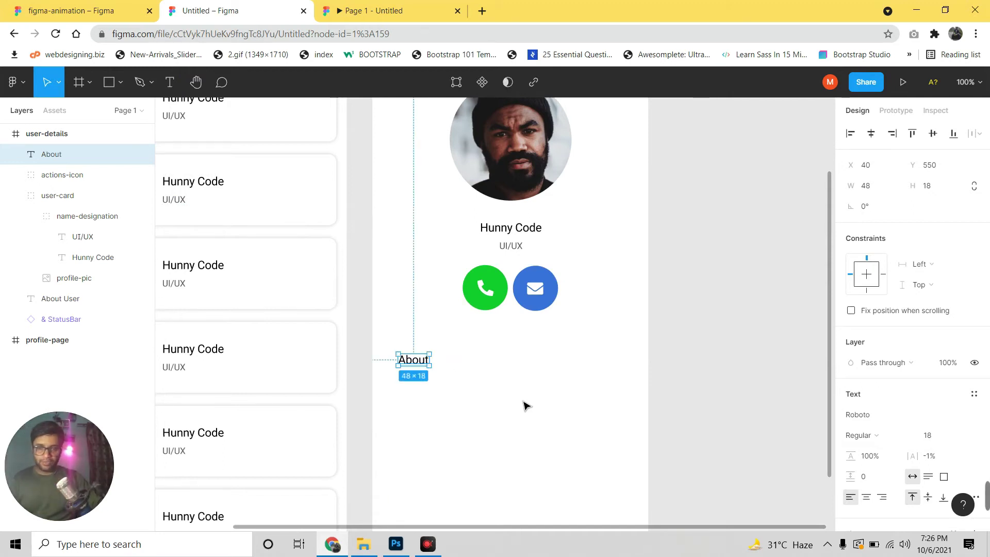
key(shift+r)
Move the About heading to X 20, Y 520 and set its font size to 22.
click(444, 369)
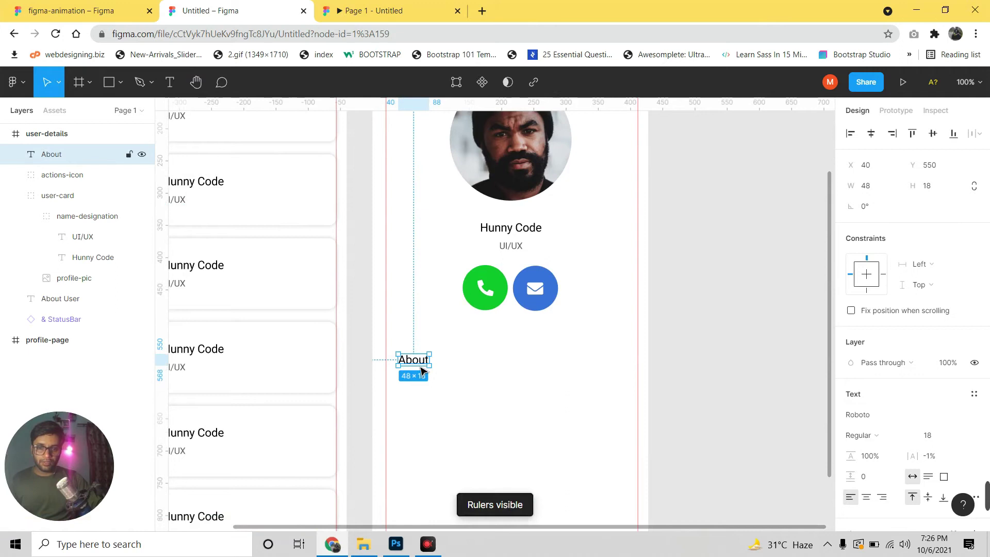
key(shift+Left)
key(shift+Left)
key(shift+Up)
key(shift+Up)
key(shift+Up)
click(920, 437)
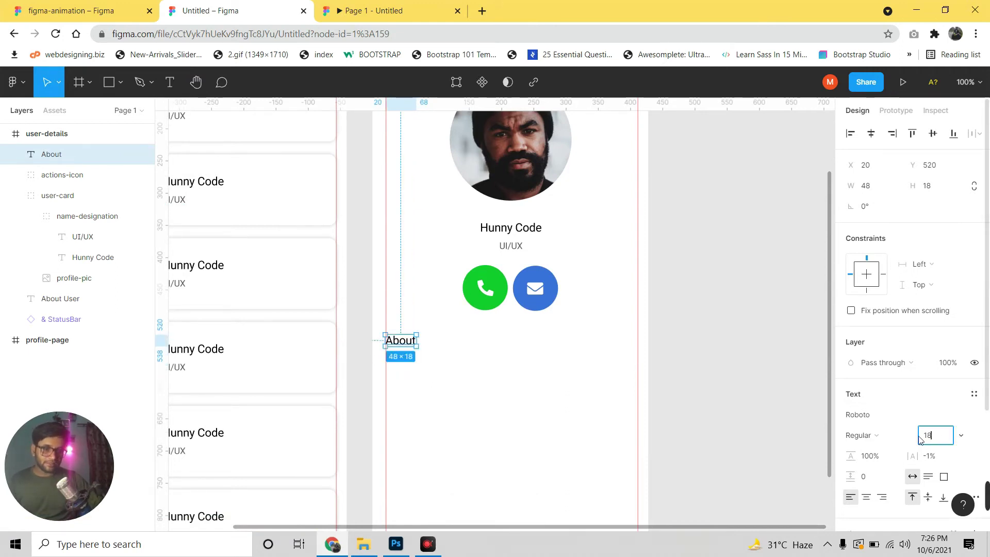
text(22)
key(Return)
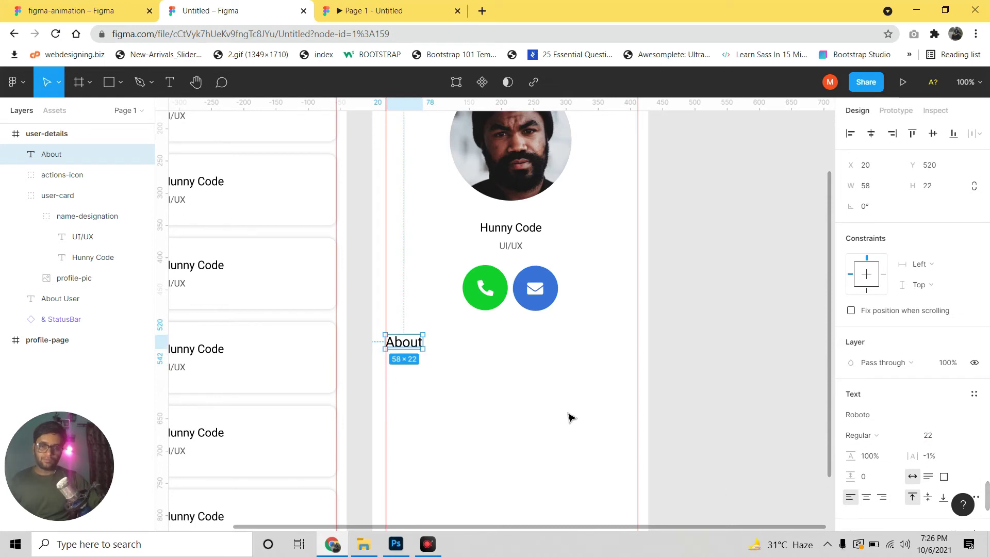
click(571, 416)
drag(520, 347, 501, 331)
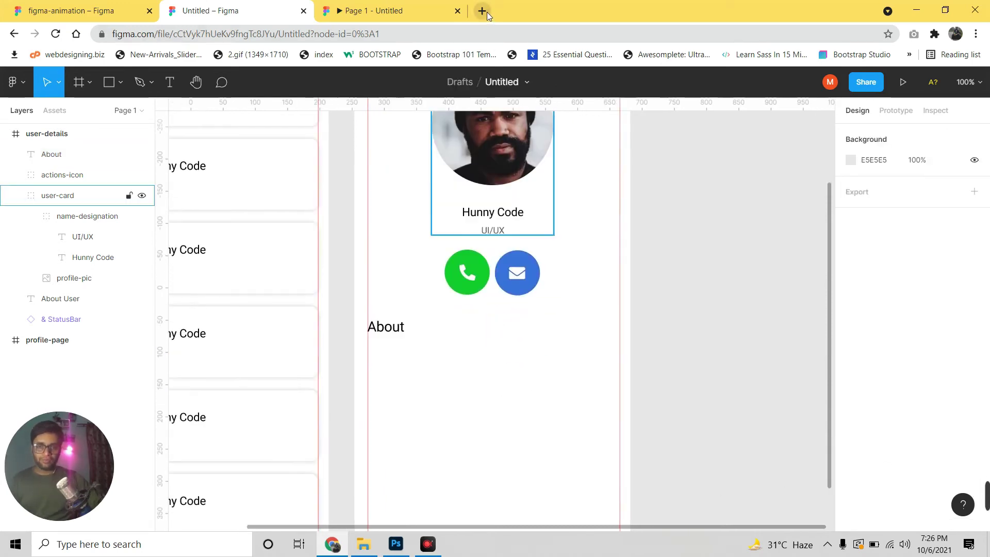
In a new Chrome tab, search 'lorem text' and open the lipsum.com Lorem Ipsum page.
click(484, 11)
text(lote)
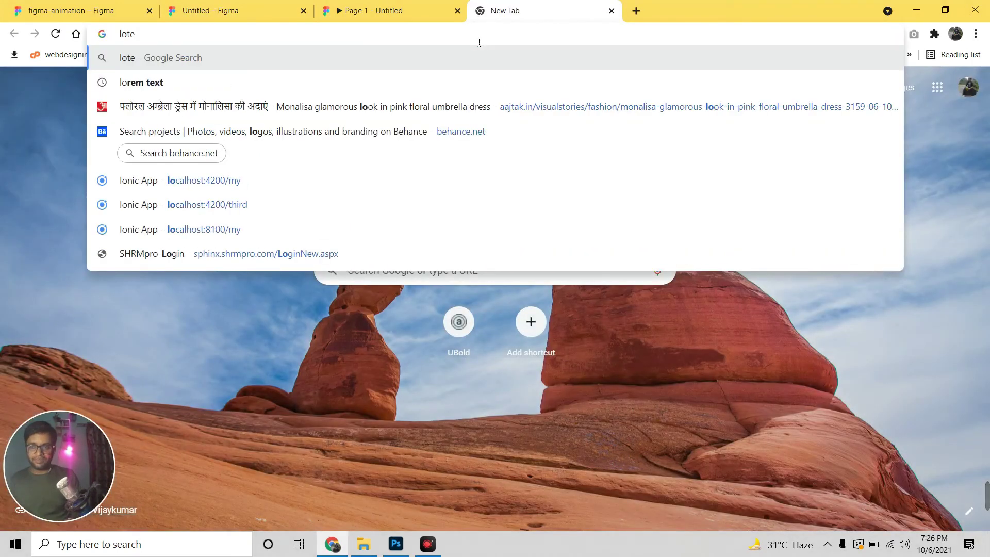
text(m)
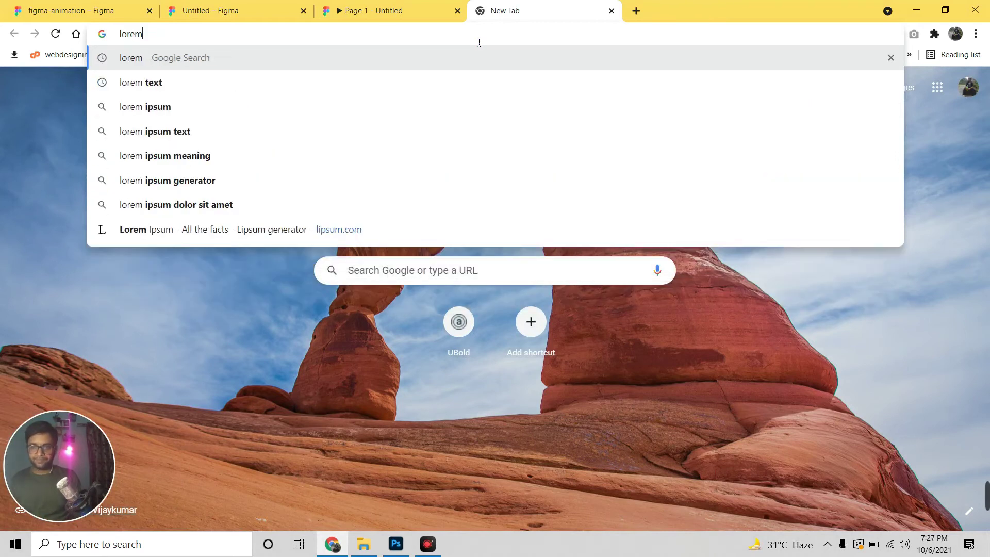
key(Down)
key(Return)
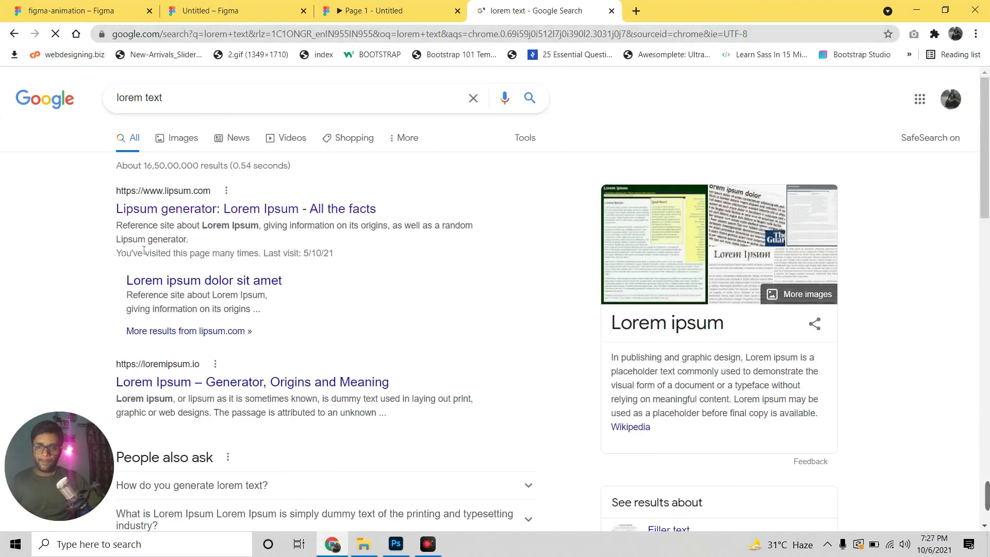
click(153, 208)
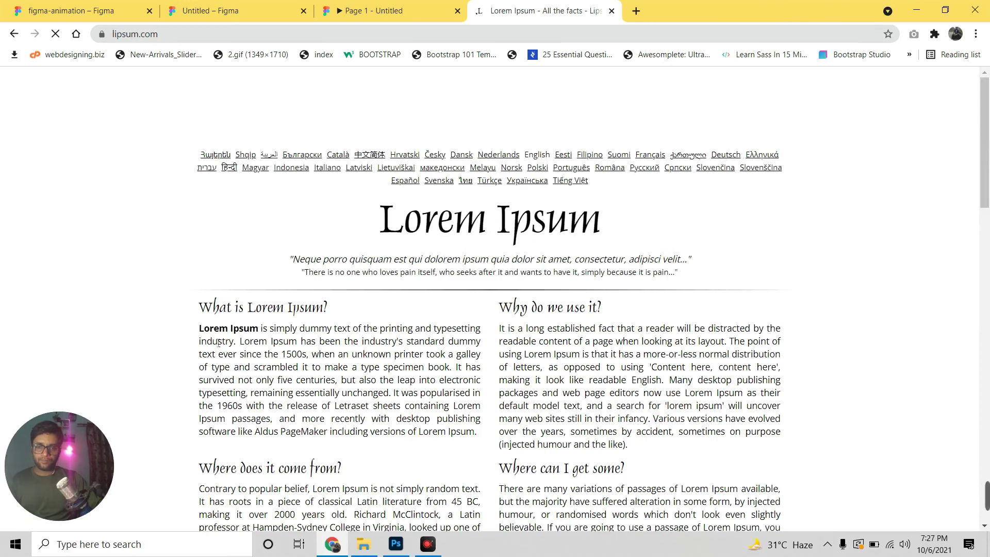
Copy a Lorem Ipsum paragraph and return to the Figma tab.
drag(199, 333, 780, 445)
click(363, 373)
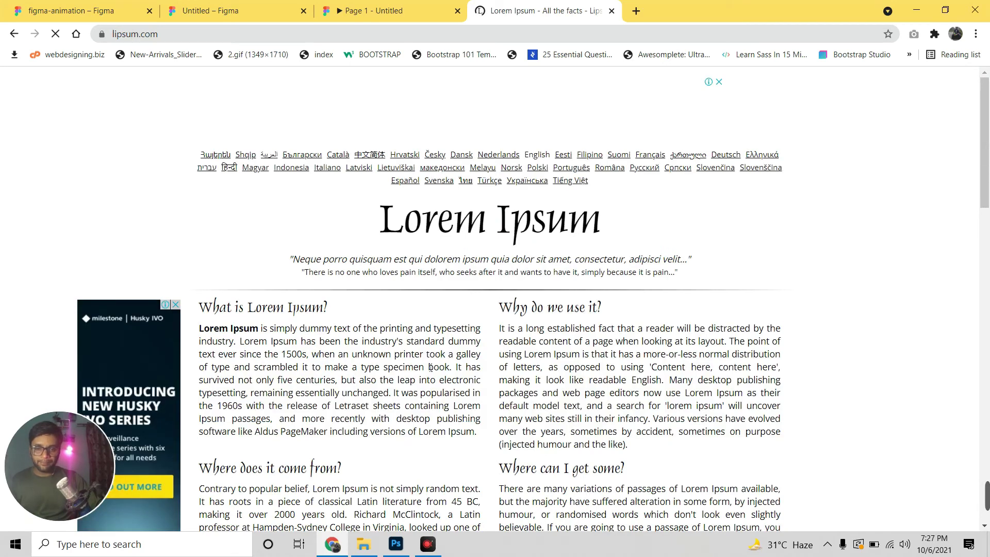
drag(450, 367, 205, 330)
key(ctrl+c)
click(389, 10)
Paste the Lorem Ipsum paragraph into a new text box below the About heading.
click(234, 10)
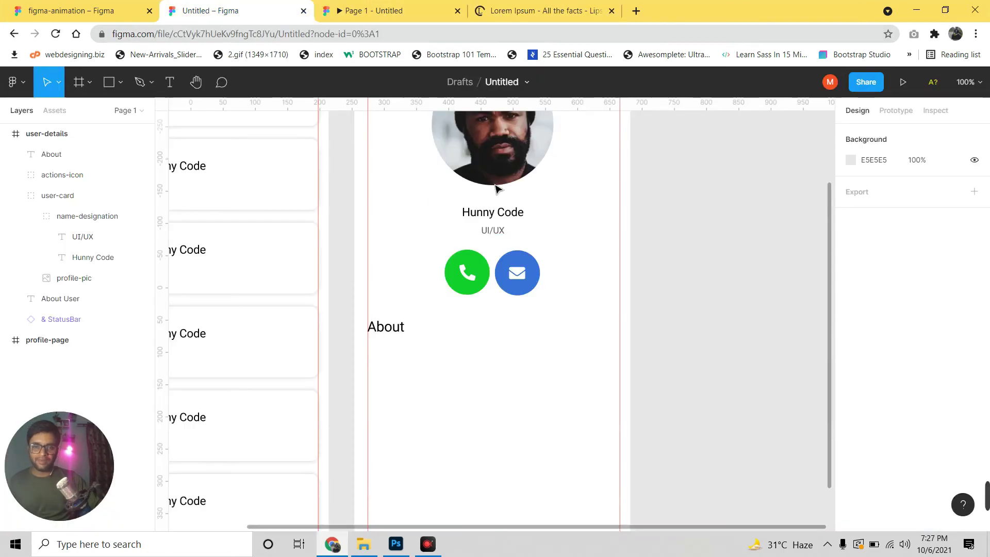
click(388, 327)
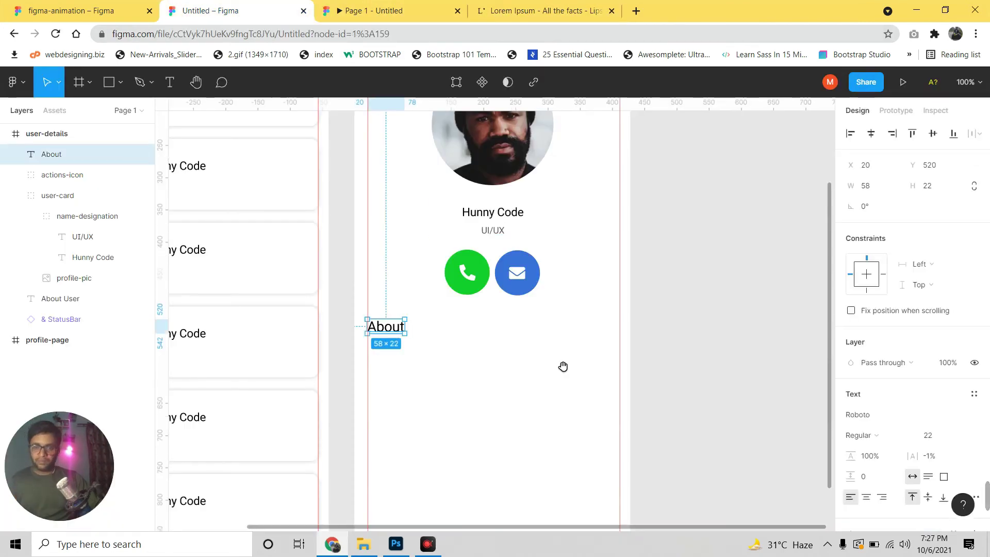
drag(563, 365, 563, 300)
key(Return)
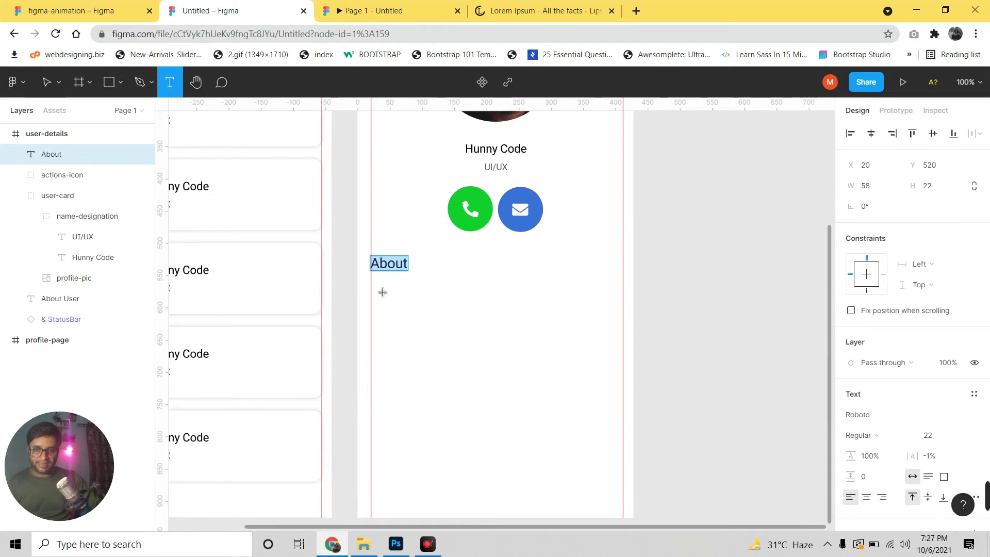
drag(382, 289, 627, 384)
key(ctrl+v)
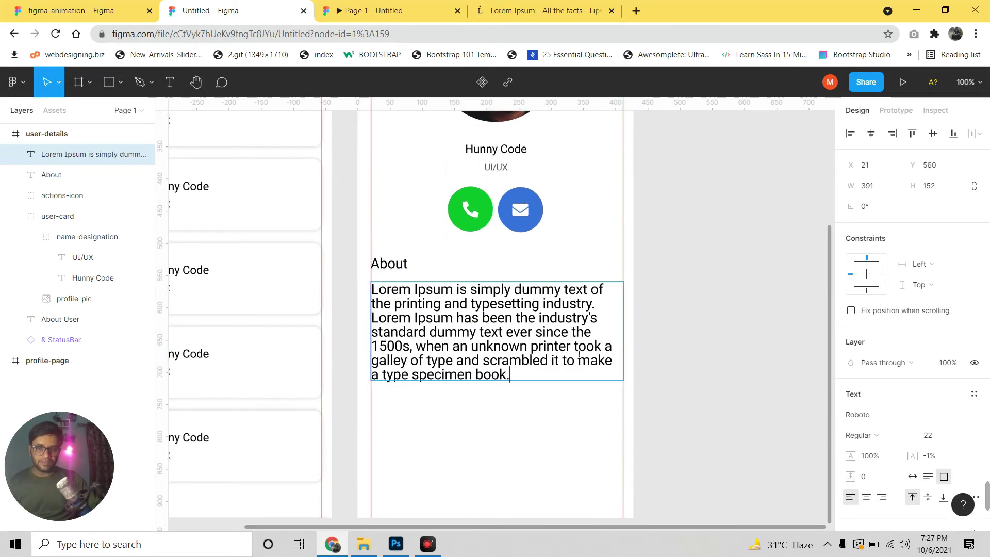
Give the paragraph font size 16 and dark grey 232323 text colour.
key(ctrl+a)
click(920, 437)
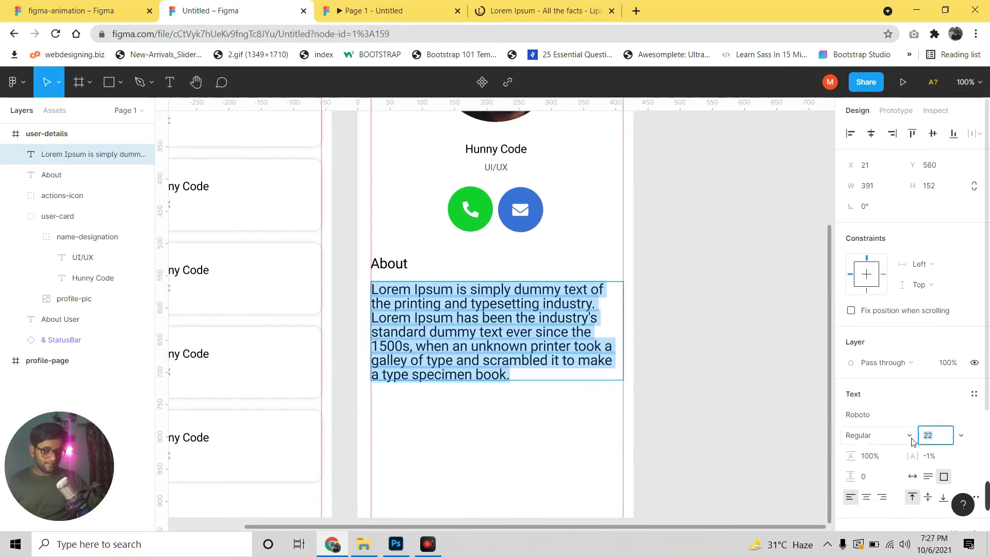
key(Return)
scroll(877, 464, down, 3)
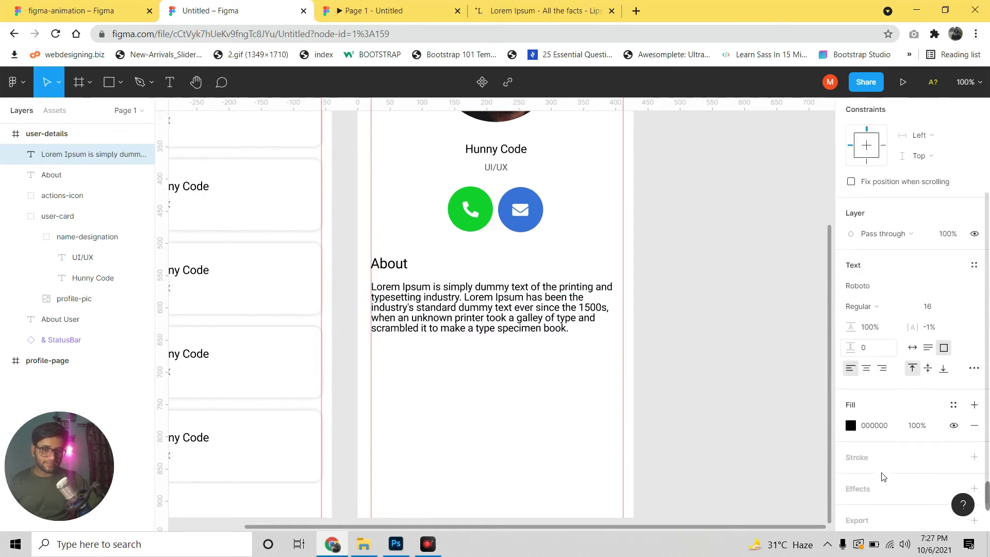
click(889, 428)
text(232323)
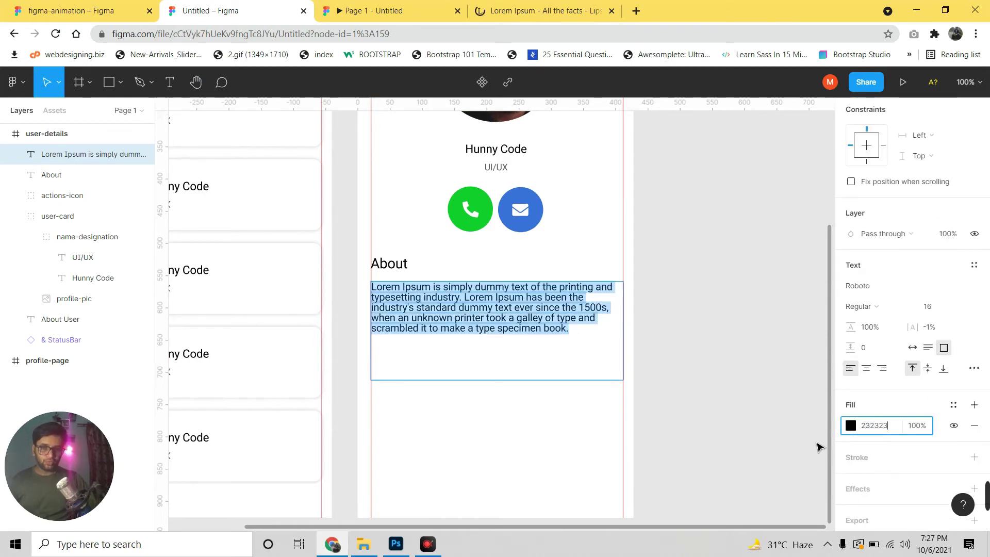
key(Return)
drag(476, 297, 483, 297)
key(Escape)
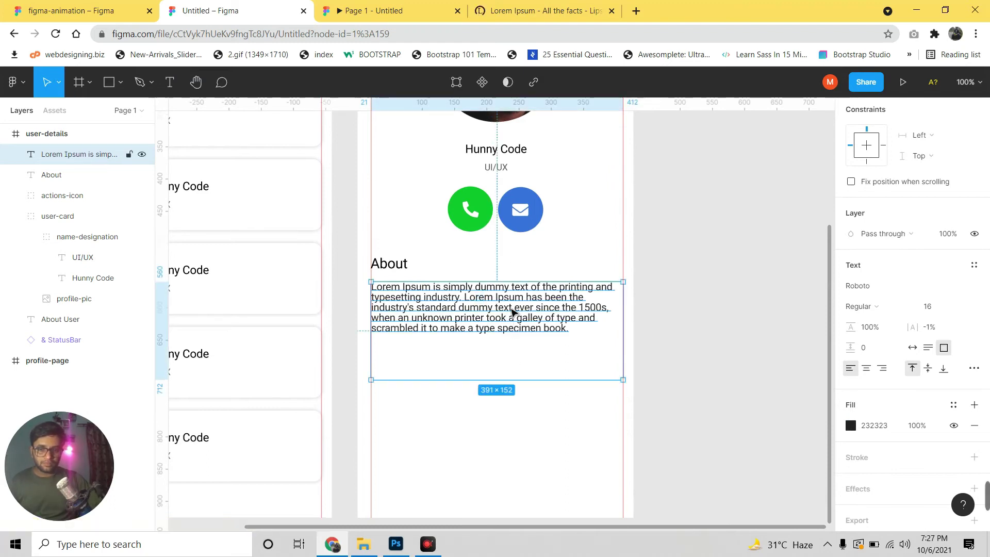
Shorten the paragraph box and set its line height to 25.
drag(515, 390, 516, 351)
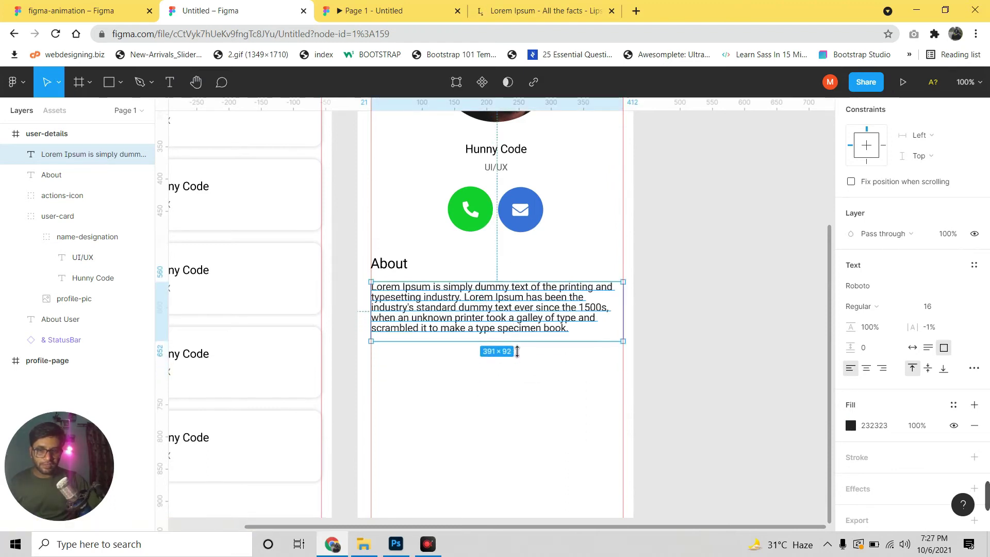
click(884, 330)
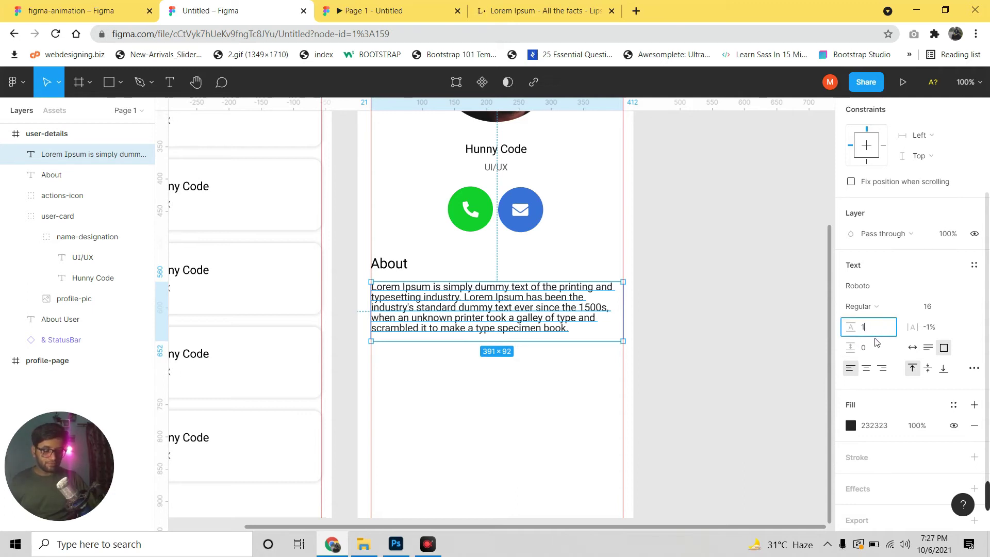
text(25)
key(Return)
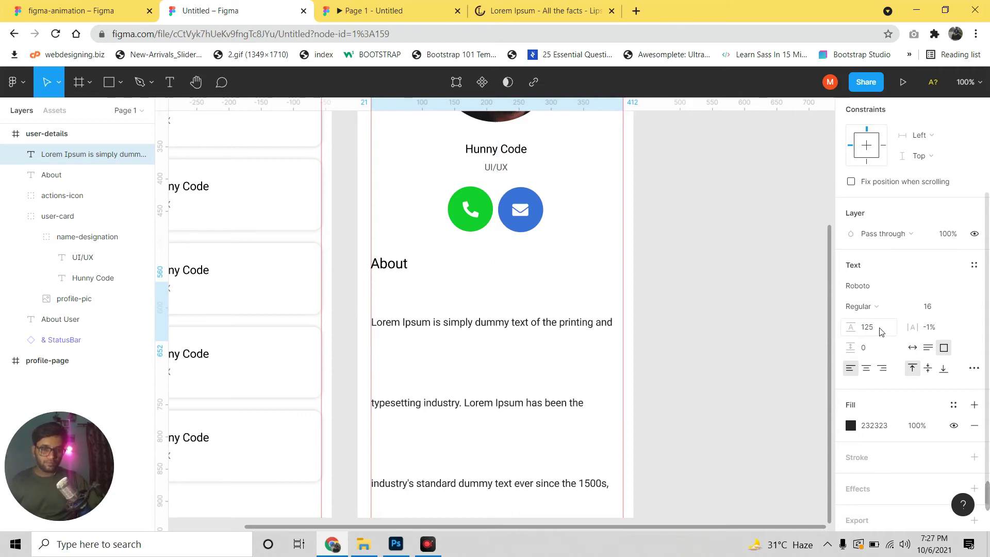
click(865, 331)
key(shift+Down)
key(shift+Down)
key(shift+Down)
key(shift+Down)
key(shift+Down)
key(shift+Down)
key(shift+Down)
key(shift+Down)
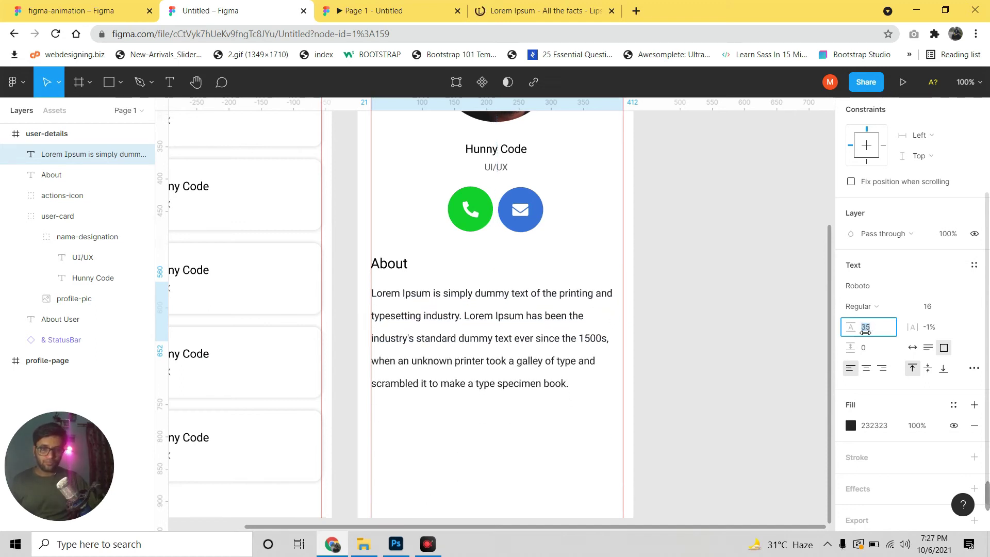
key(shift+Down)
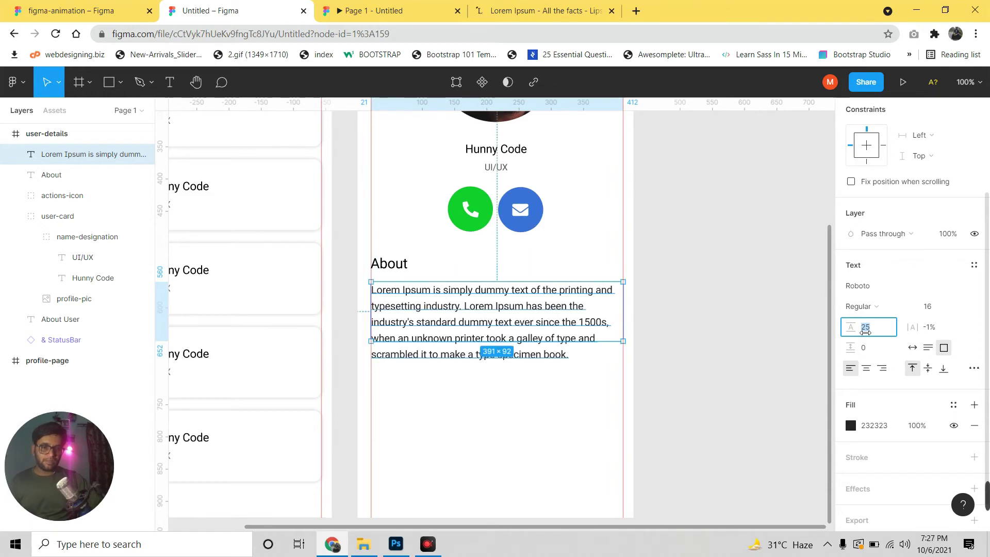
click(794, 362)
Extend the paragraph box's bottom edge so all lines fit.
click(420, 307)
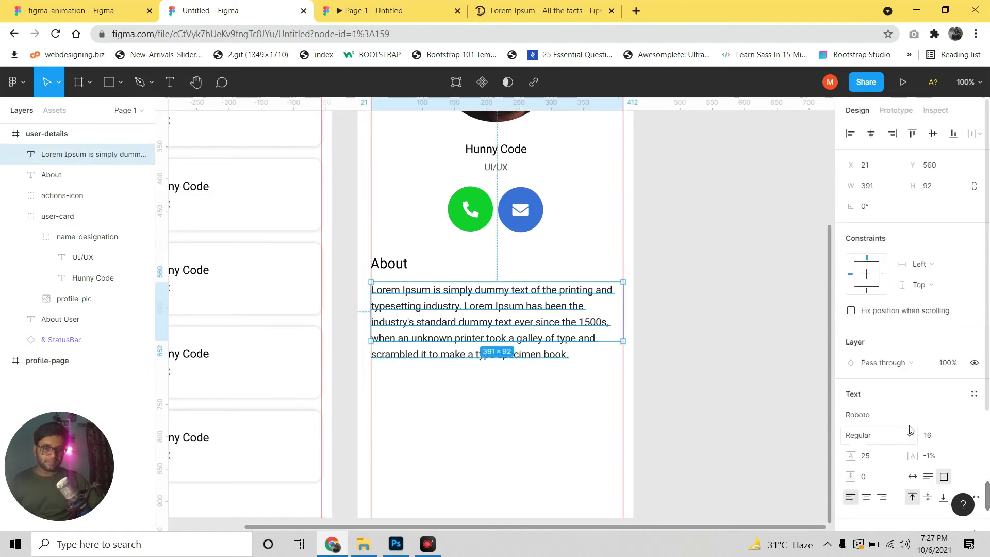
scroll(897, 449, down, 3)
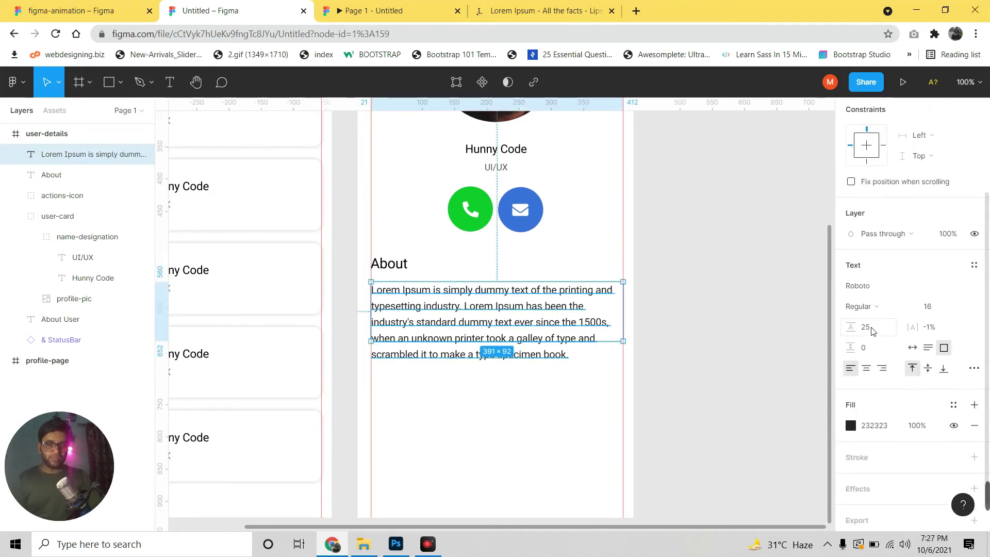
click(748, 355)
click(508, 334)
click(733, 333)
click(548, 344)
drag(566, 341, 566, 370)
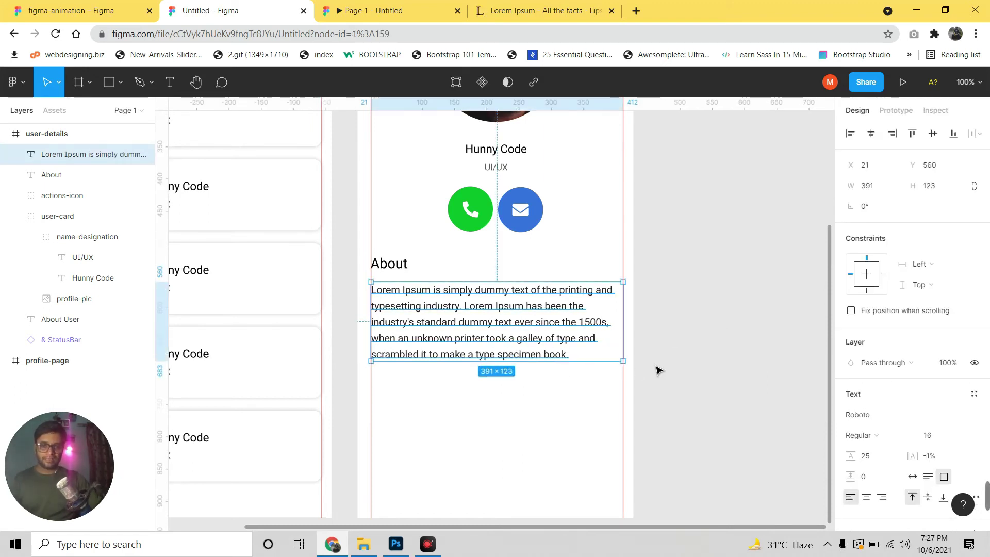
click(685, 371)
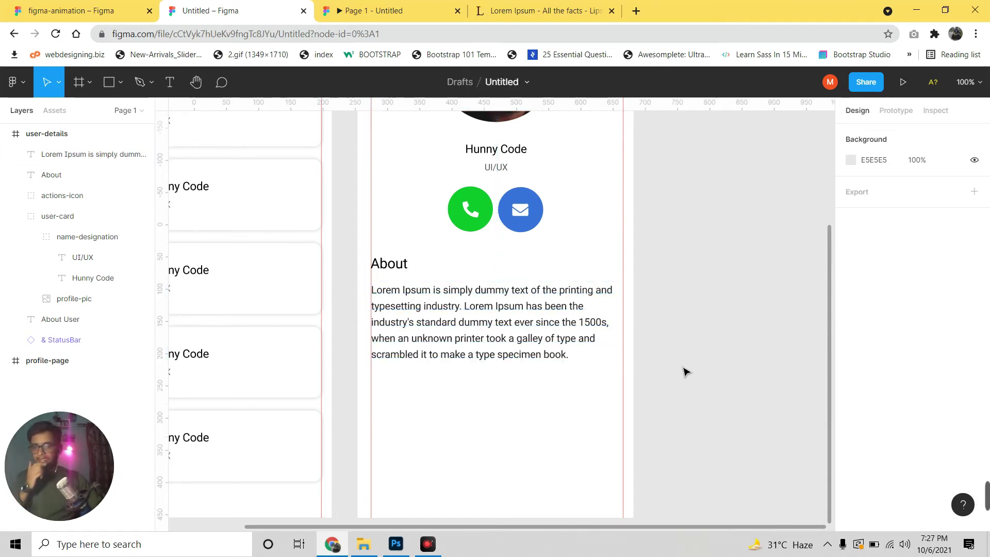
Group the About heading and Lorem Ipsum paragraph as 'about' (392×163 at X 20, Y 520).
click(69, 161)
shift+click(58, 175)
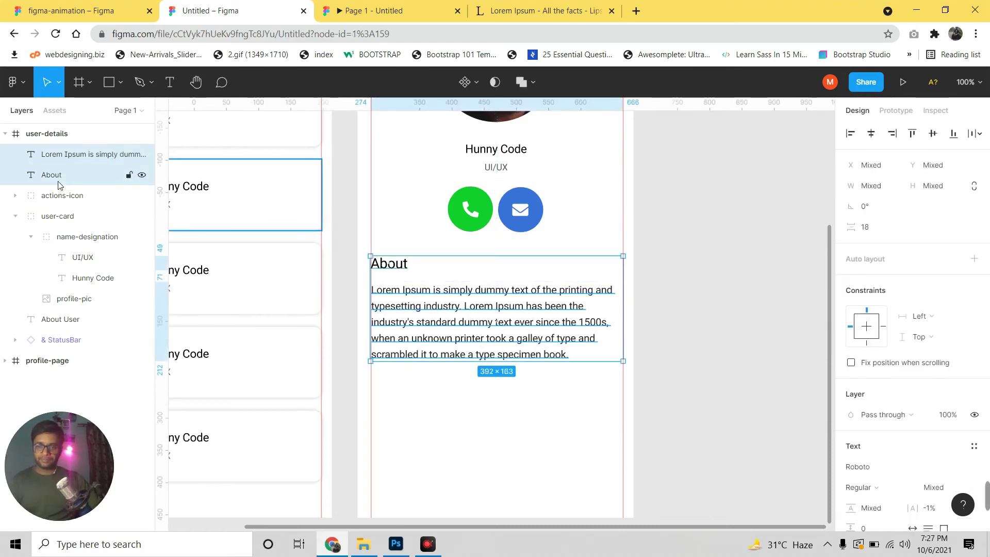
key(ctrl+g)
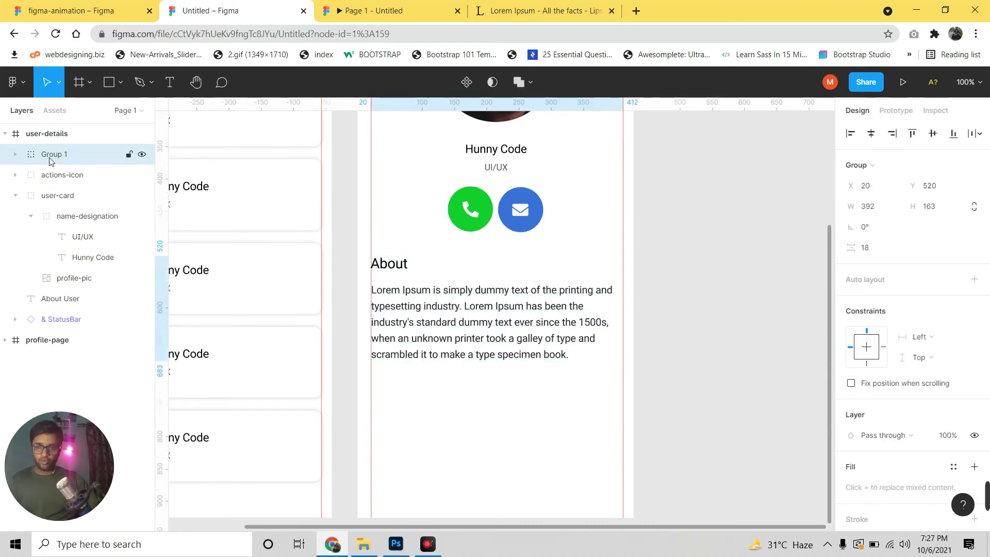
double_click(50, 160)
text(about)
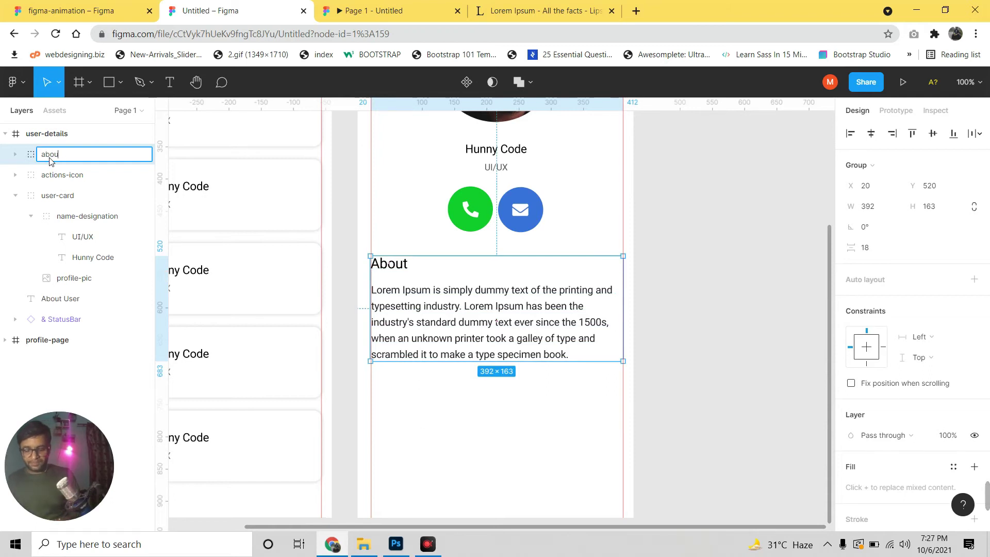
key(Return)
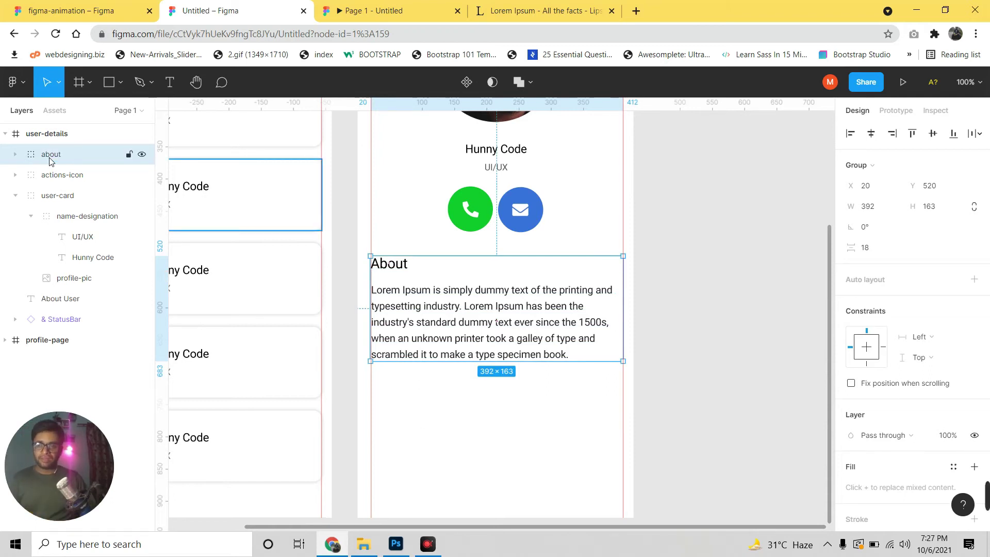
scroll(555, 371, down, 1)
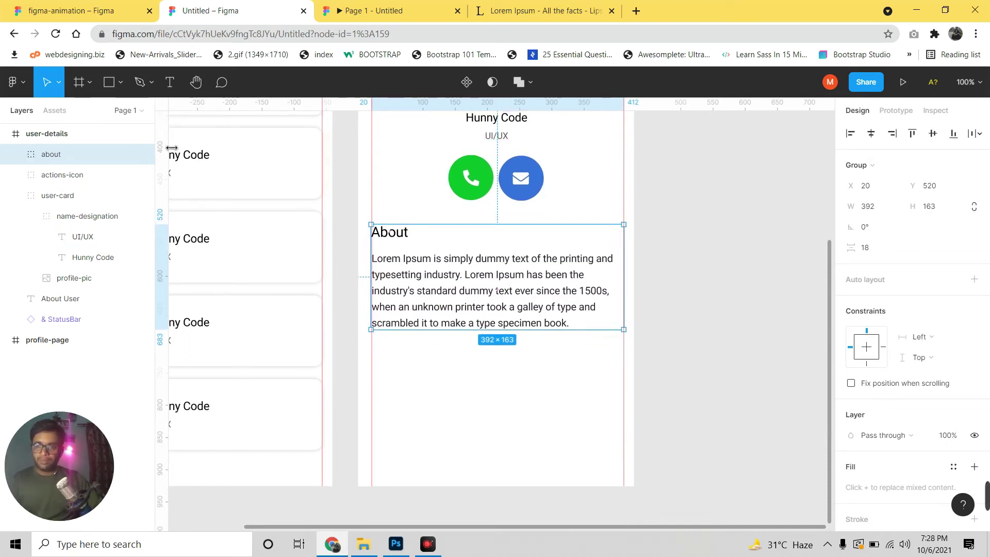
Draw a 169×61 rectangle below the About paragraph, centred horizontally in the frame.
click(120, 82)
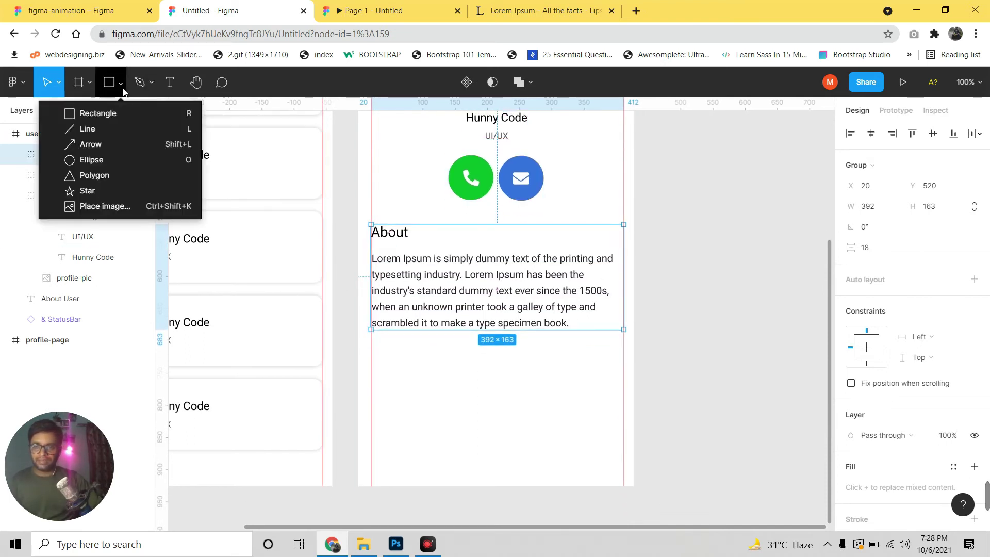
click(122, 110)
scroll(518, 218, down, 2)
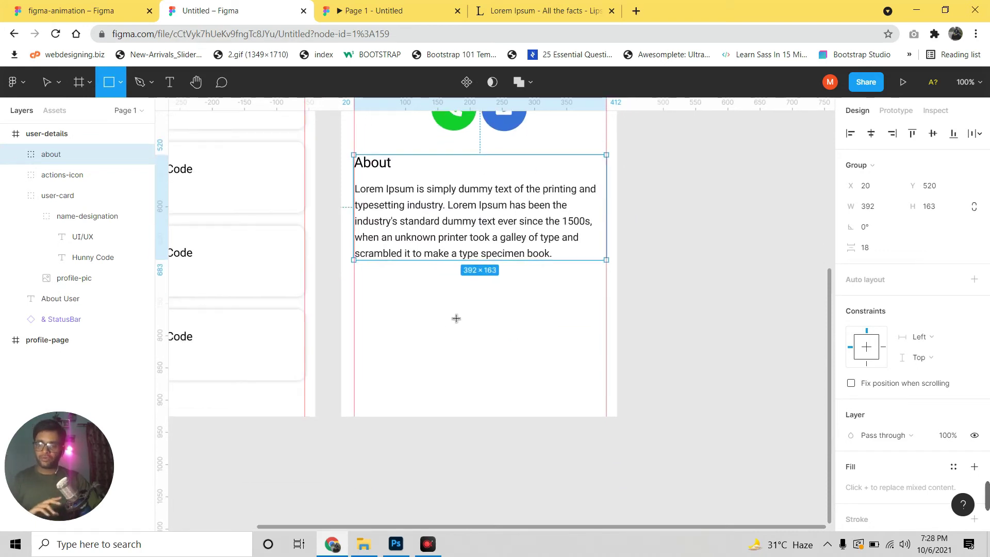
drag(411, 286, 520, 326)
click(542, 328)
click(495, 309)
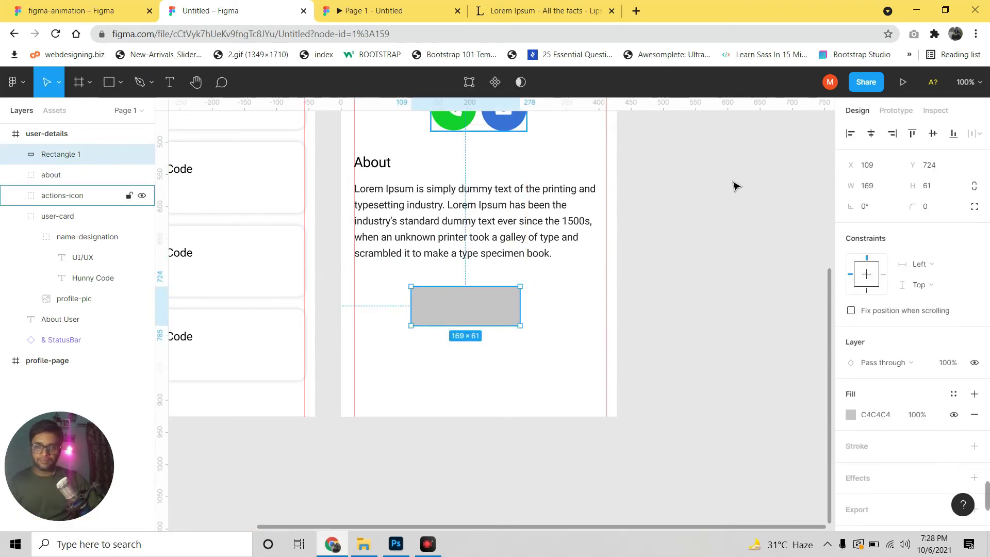
mouse_move(78, 154)
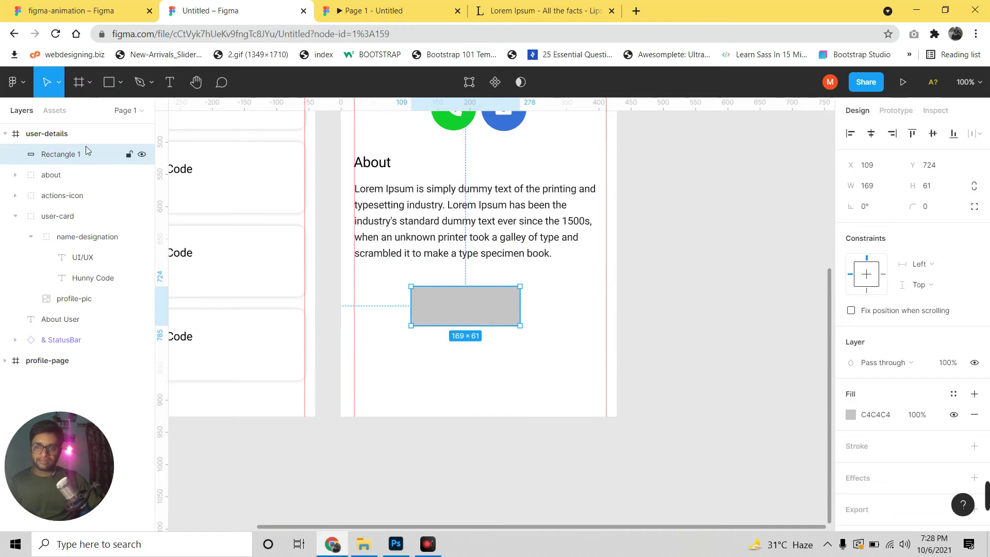
click(871, 133)
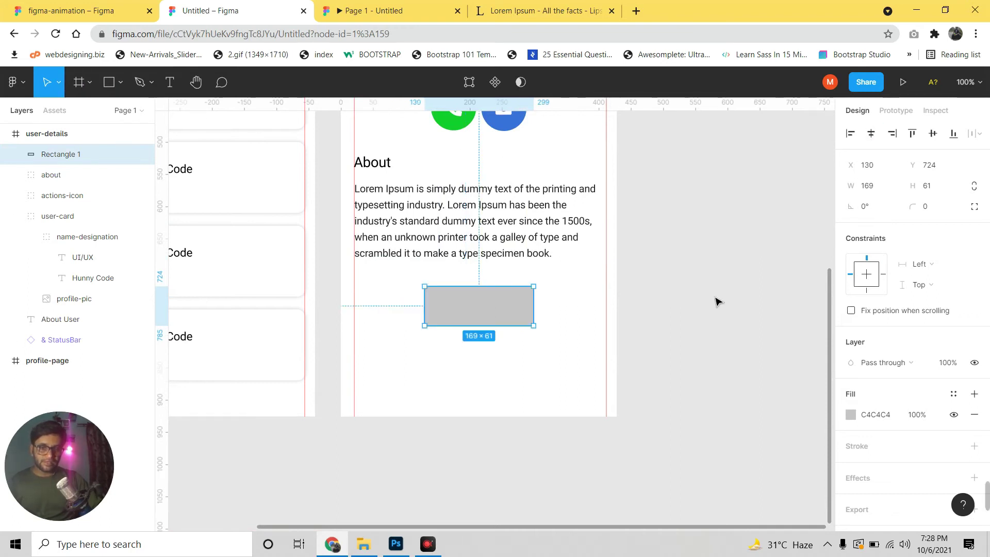
key(t)
key(v)
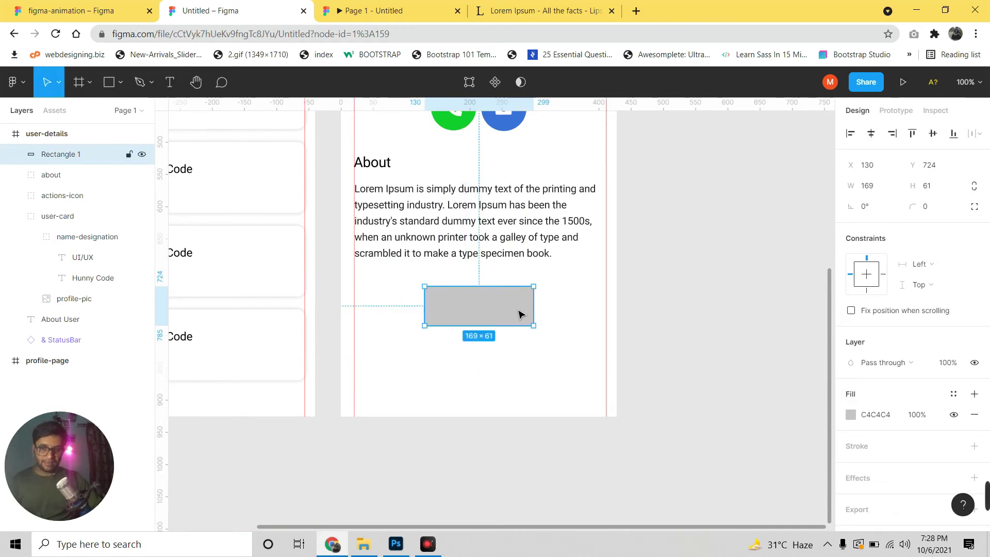
scroll(567, 336, up, 3)
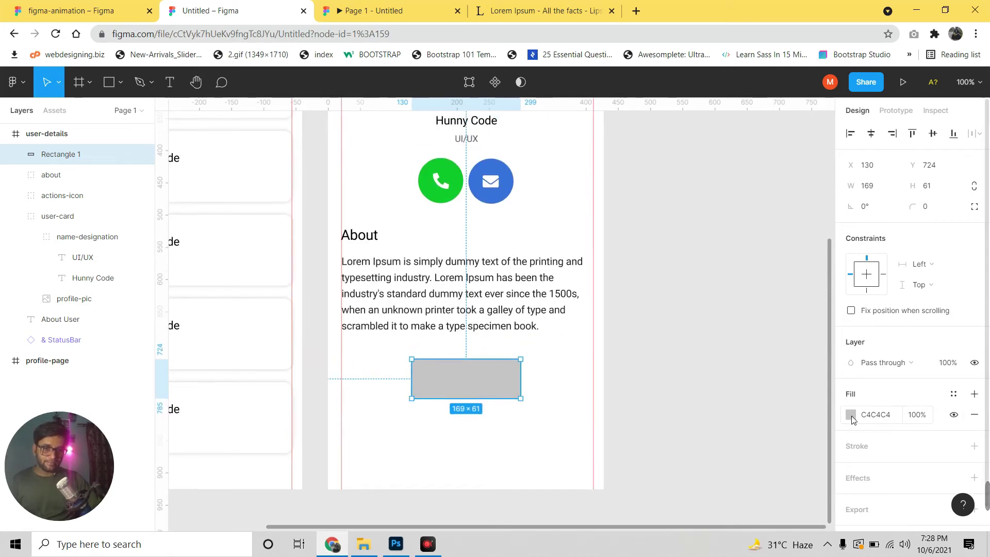
Fill the rectangle with the email icon's blue 3971DE using the eyedropper.
click(850, 415)
drag(751, 380, 771, 380)
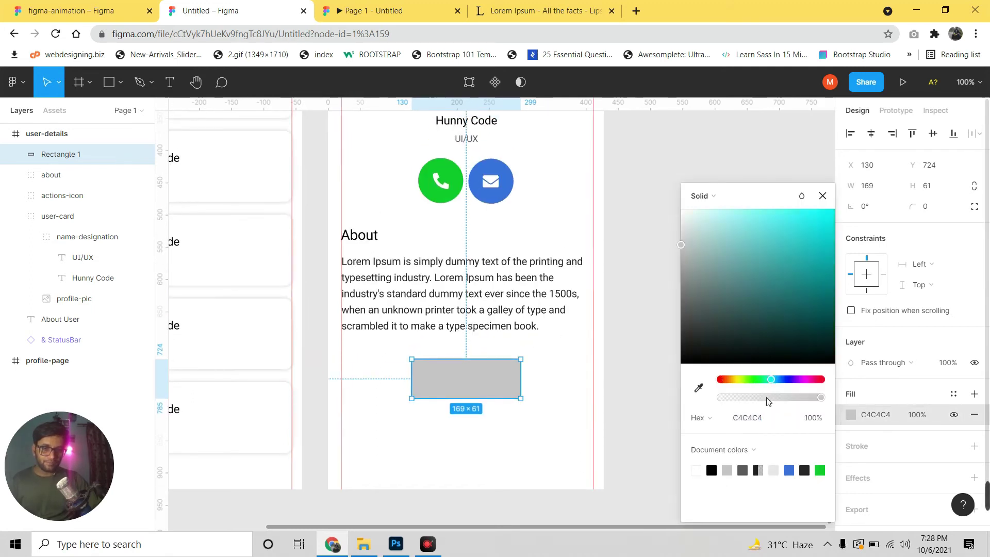
click(699, 388)
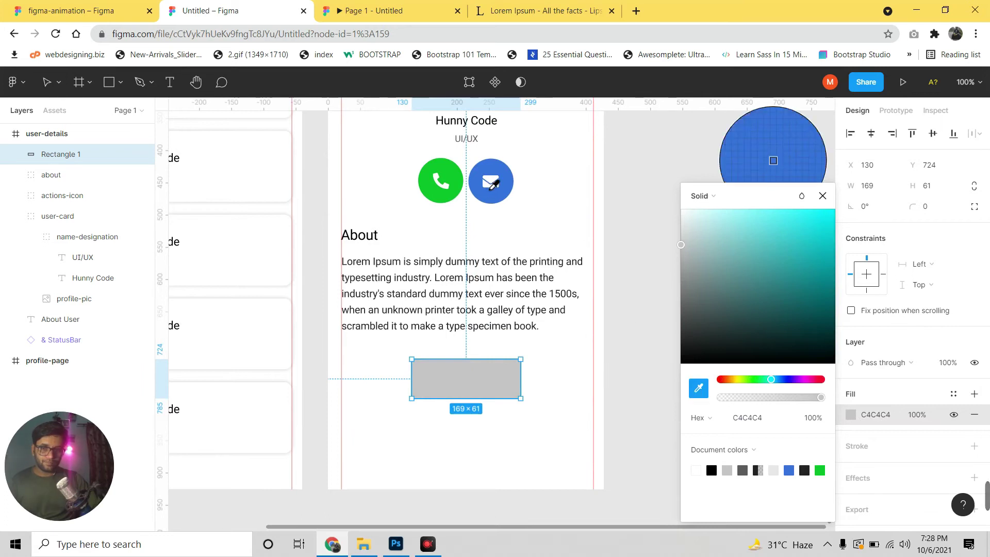
click(492, 186)
click(823, 195)
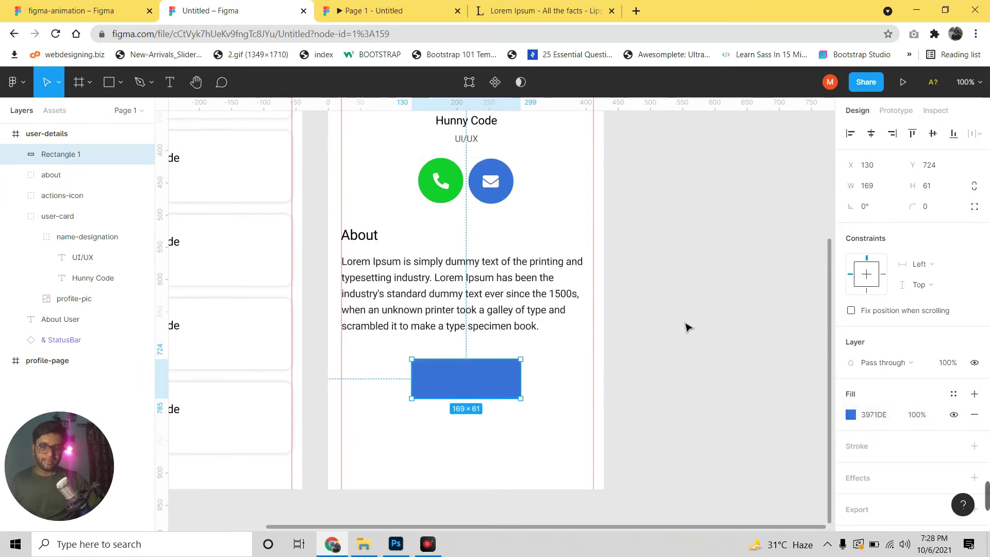
click(687, 327)
Add a Back label and centre it horizontally and vertically on the blue rectangle.
key(t)
click(460, 431)
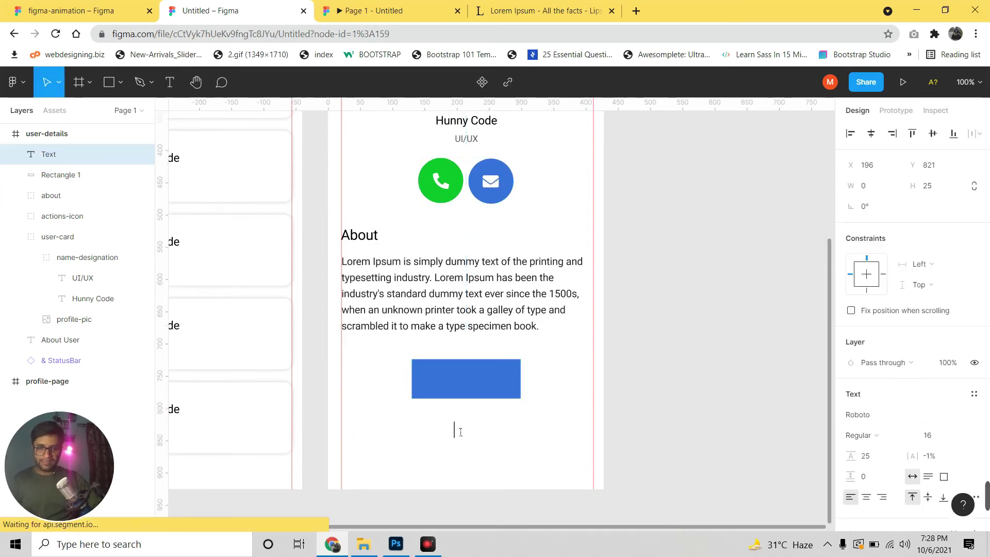
text(Back)
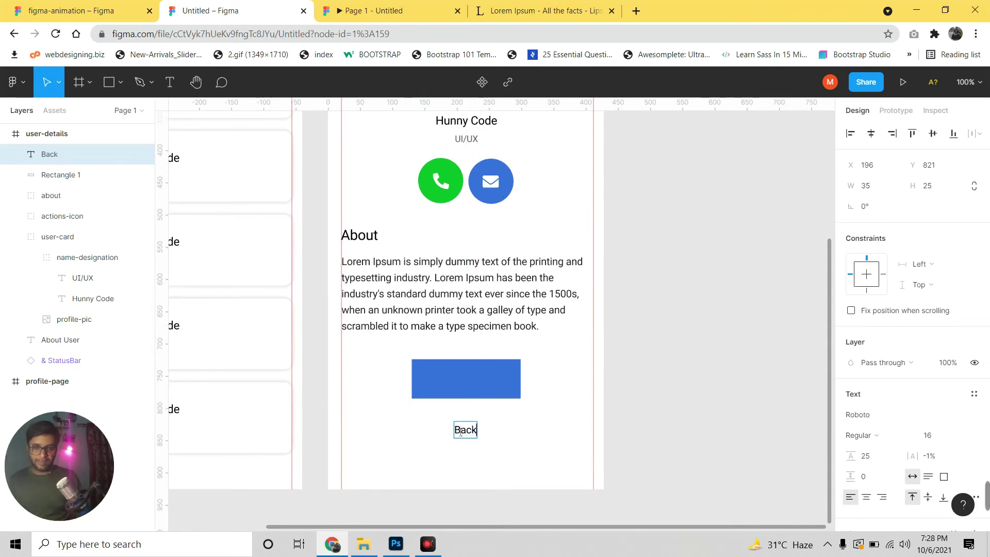
click(57, 176)
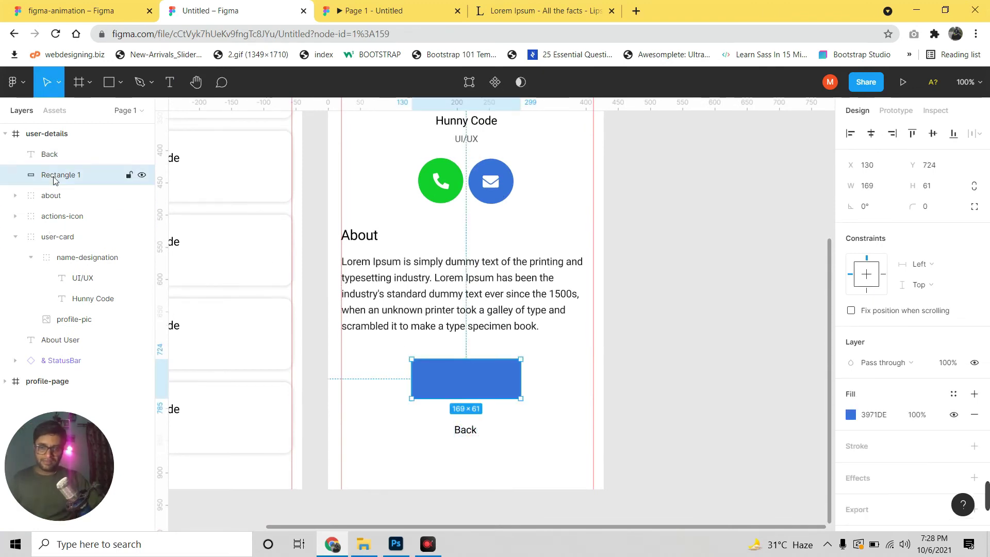
shift+click(60, 160)
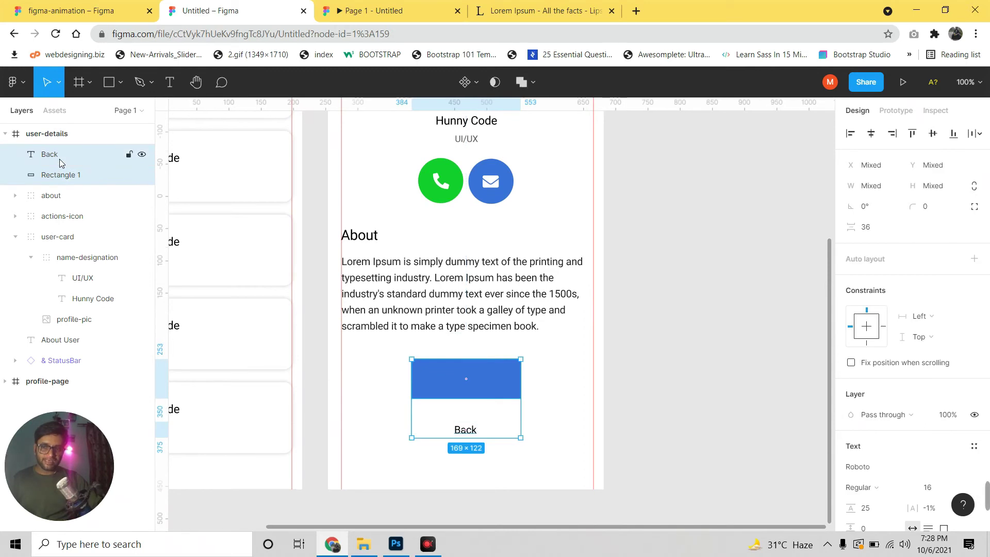
click(871, 133)
click(932, 133)
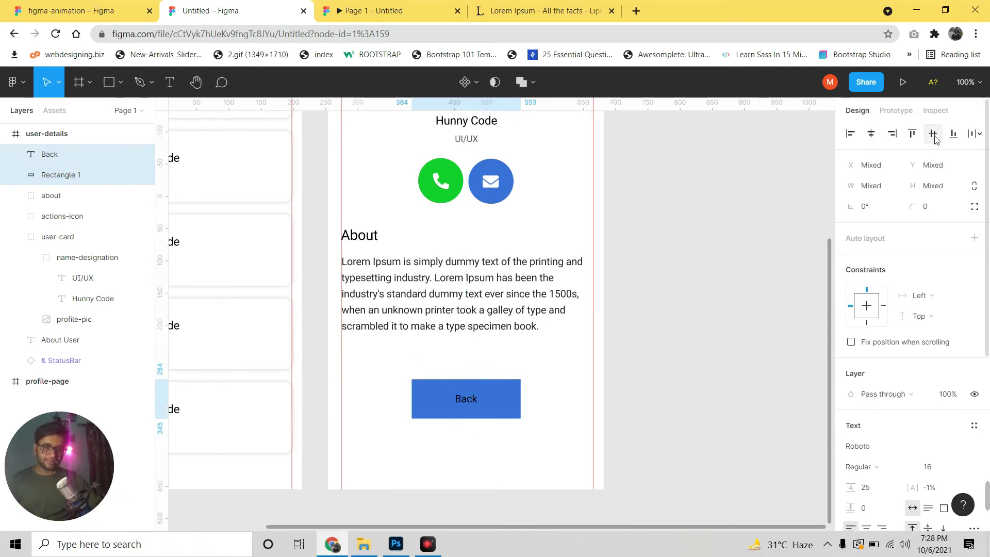
Make the Back label white (FFFFFF).
click(468, 406)
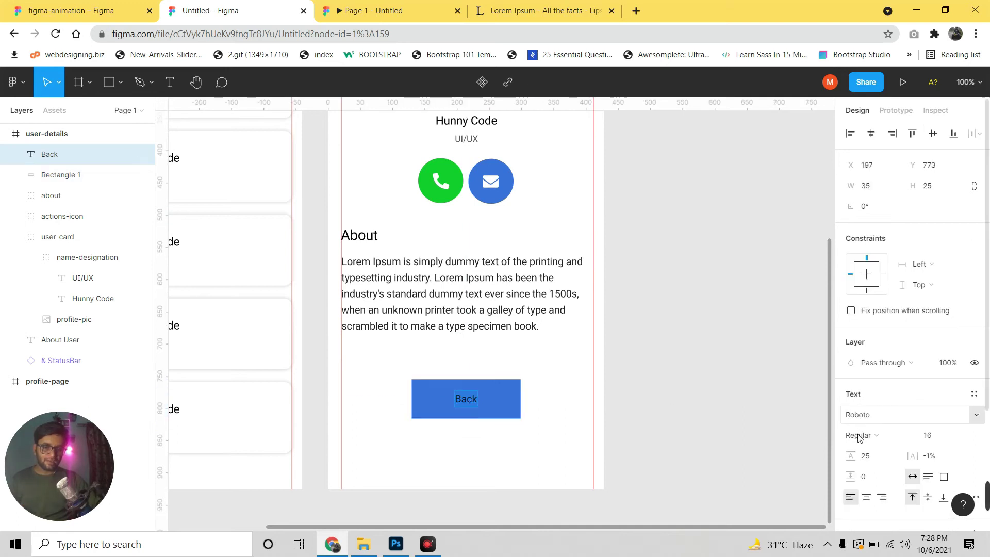
scroll(866, 439, down, 3)
click(851, 389)
text(ffffff)
key(Return)
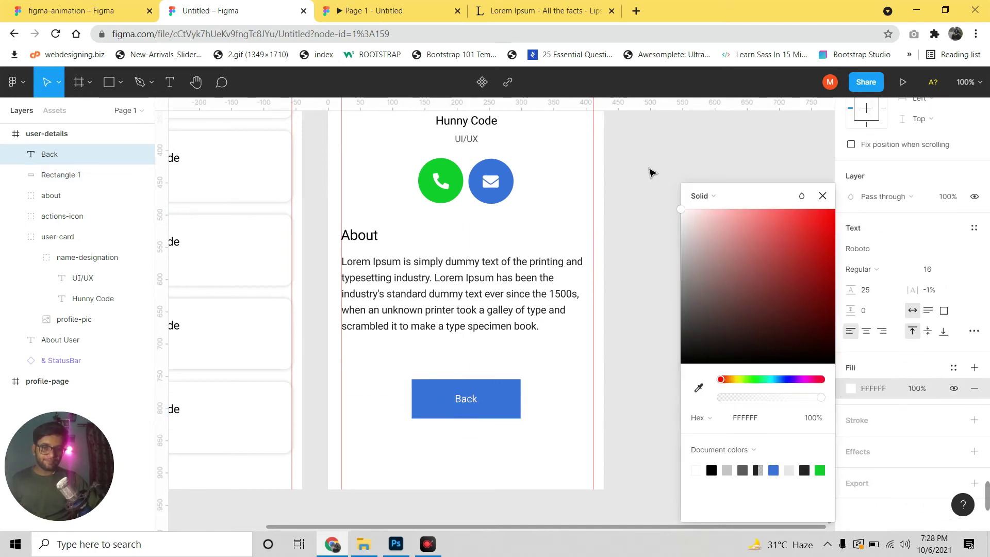
click(822, 195)
Round the blue rectangle's corners to radius 12.
click(514, 396)
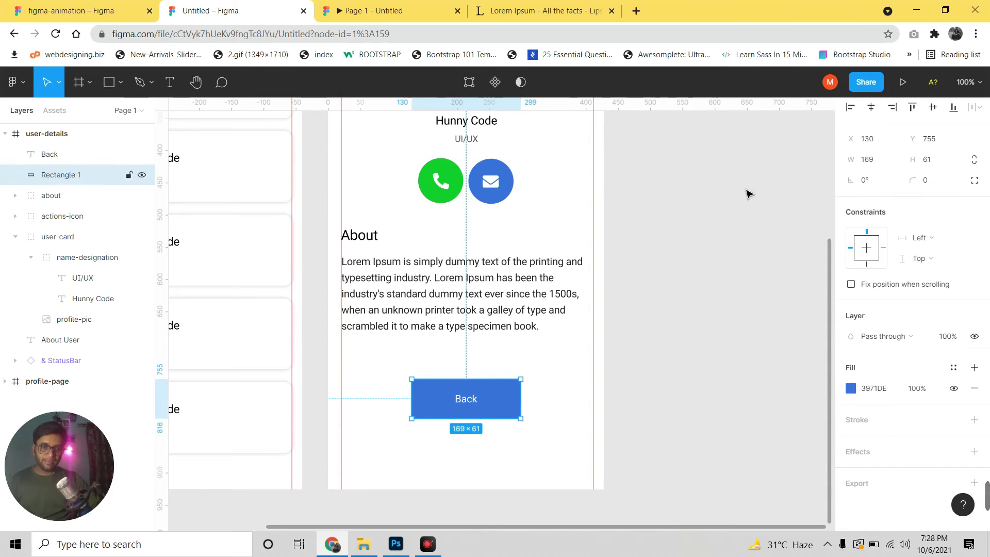
click(920, 181)
text(12)
key(Return)
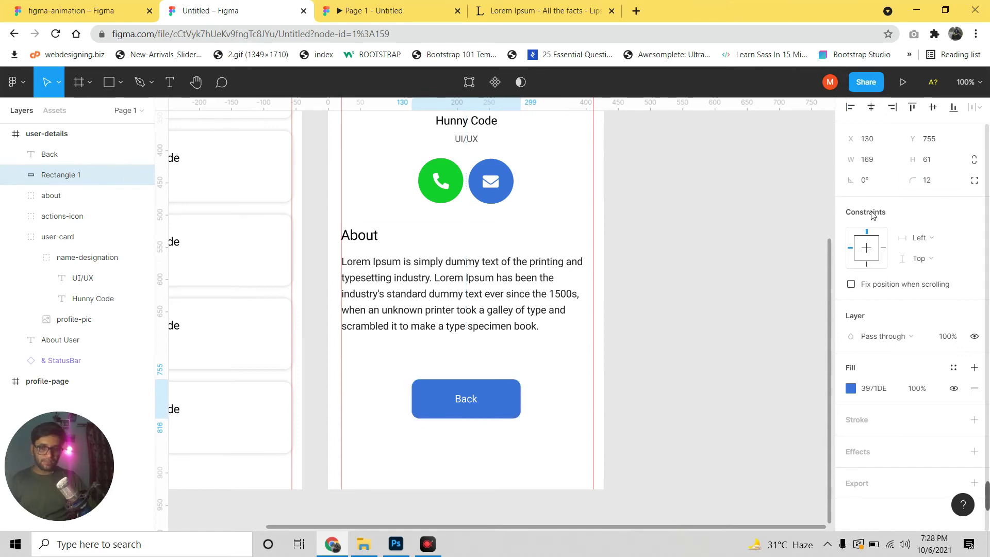
click(746, 338)
click(66, 174)
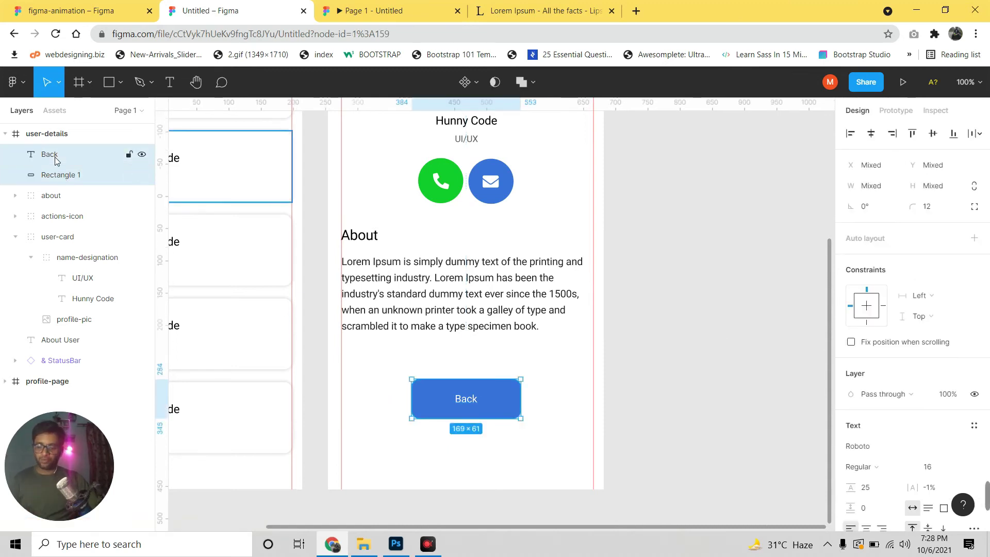
Group the Back label and rectangle as back-button and nudge it up 40 px to Y 715.
key(ctrl+g)
double_click(49, 154)
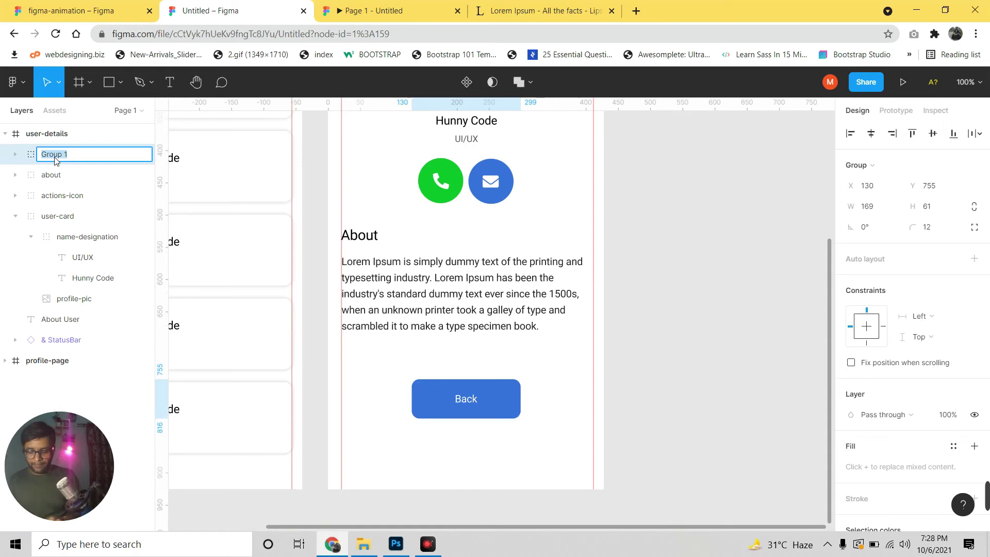
text(back-but)
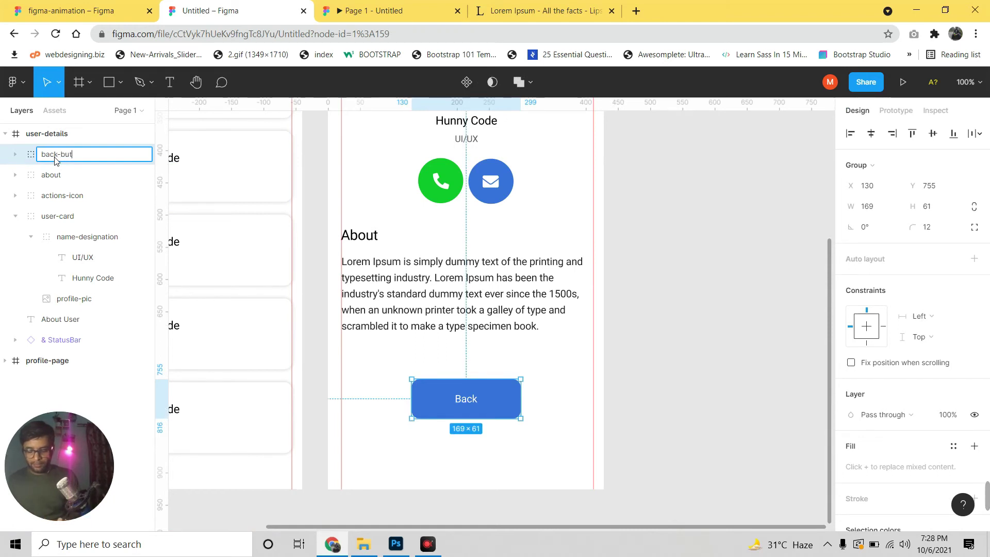
key(Return)
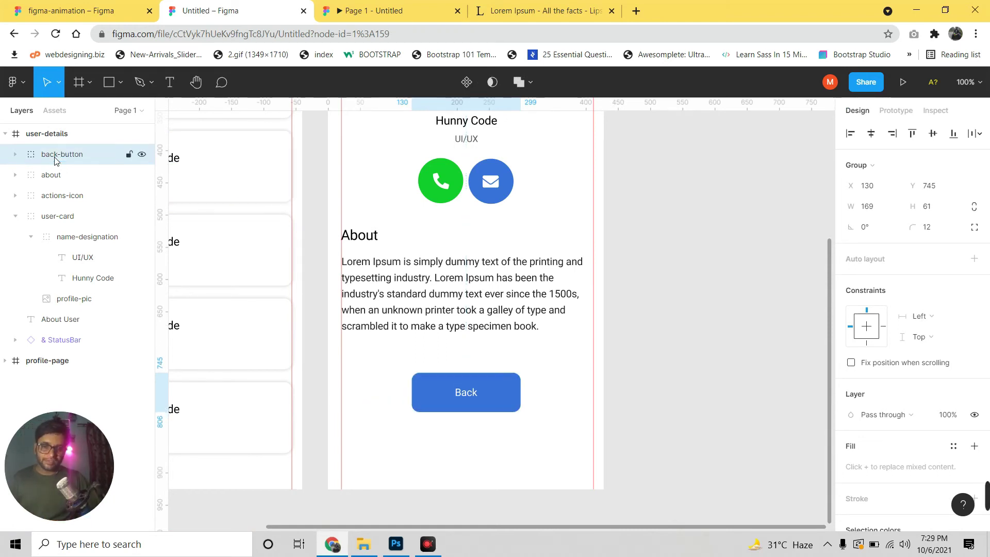
key(shift+Up)
key(shift+Up)
key(shift+Up)
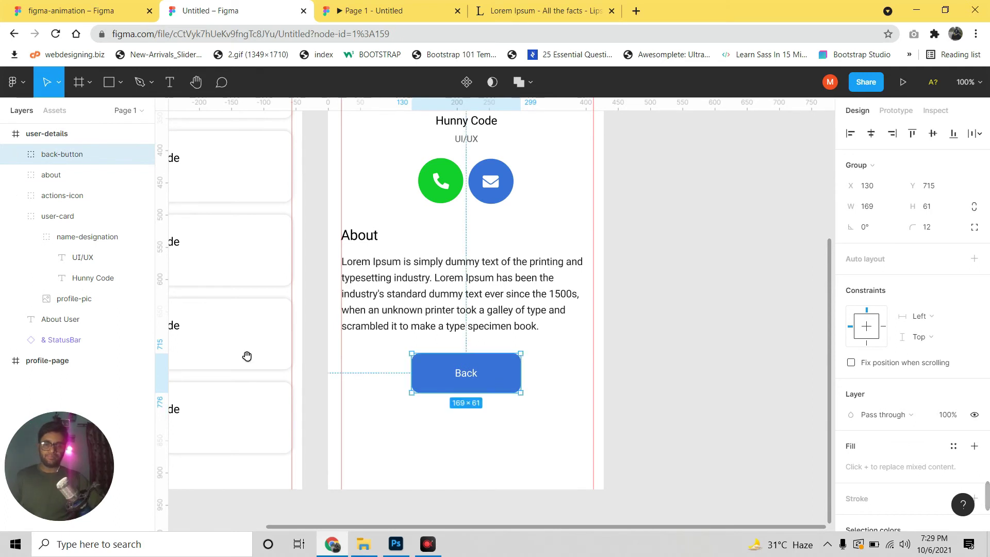
Hide the rulers and bring both frames and the About section into view.
scroll(671, 470, up, 5)
scroll(670, 469, up, 1)
scroll(678, 466, down, 3)
scroll(678, 466, up, 3)
mouse_move(670, 462)
mouse_down()
mouse_move(694, 503)
mouse_move(660, 392)
mouse_up()
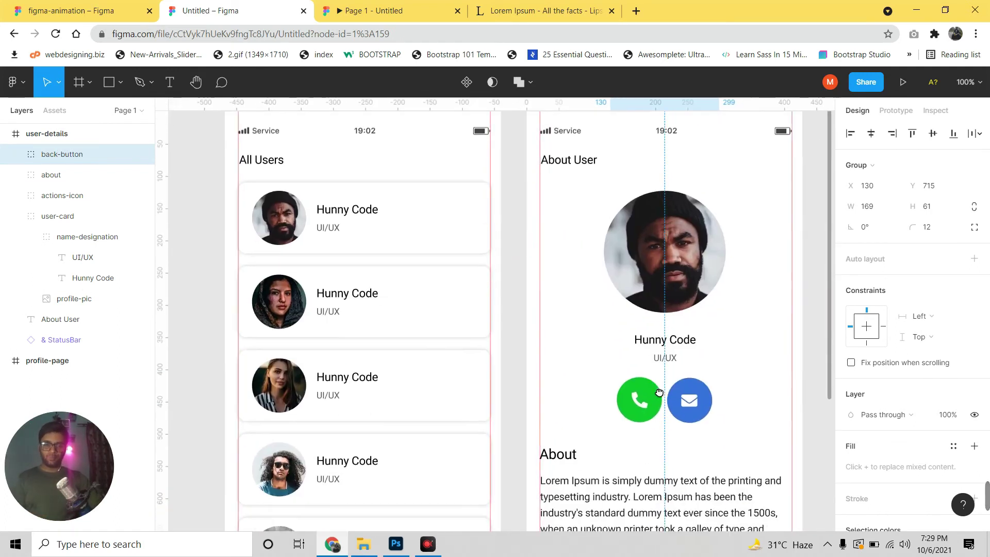
key(shift+r)
drag(630, 431, 608, 283)
mouse_move(637, 464)
mouse_down()
mouse_move(634, 316)
mouse_move(604, 461)
mouse_up()
scroll(604, 443, up, 3)
scroll(603, 433, up, 2)
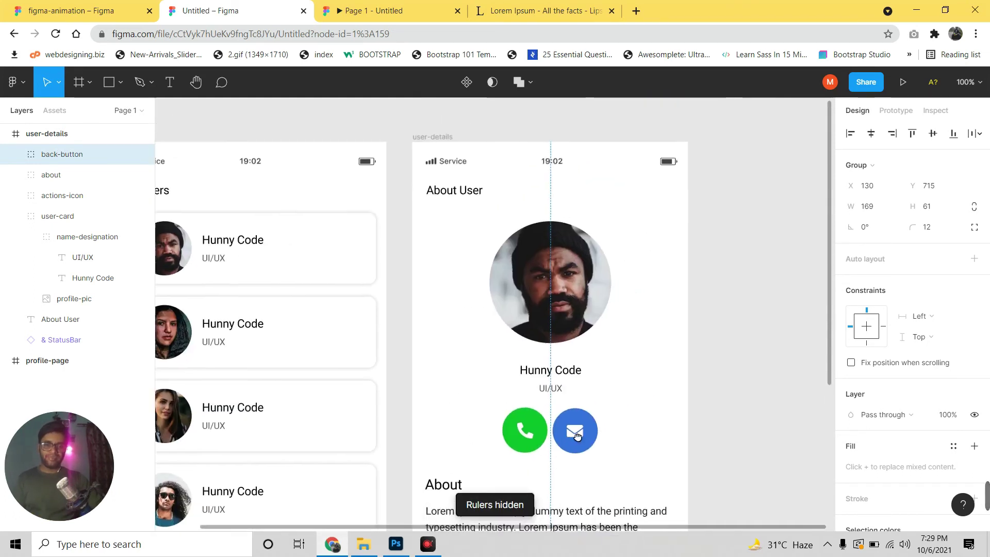
click(735, 303)
scroll(735, 303, left, 3)
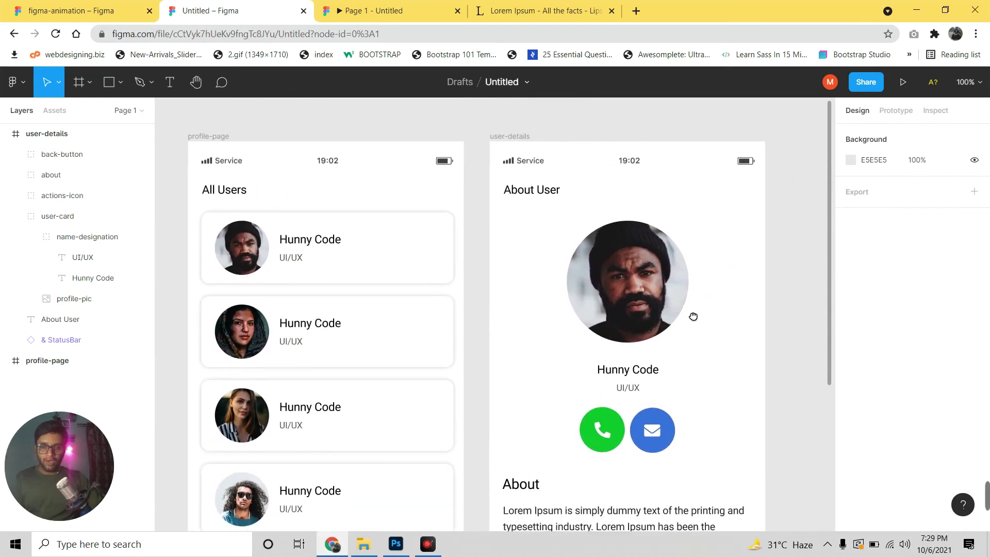
Link the first profile-page user card to user-details with an On tap, Navigate to interaction.
click(430, 241)
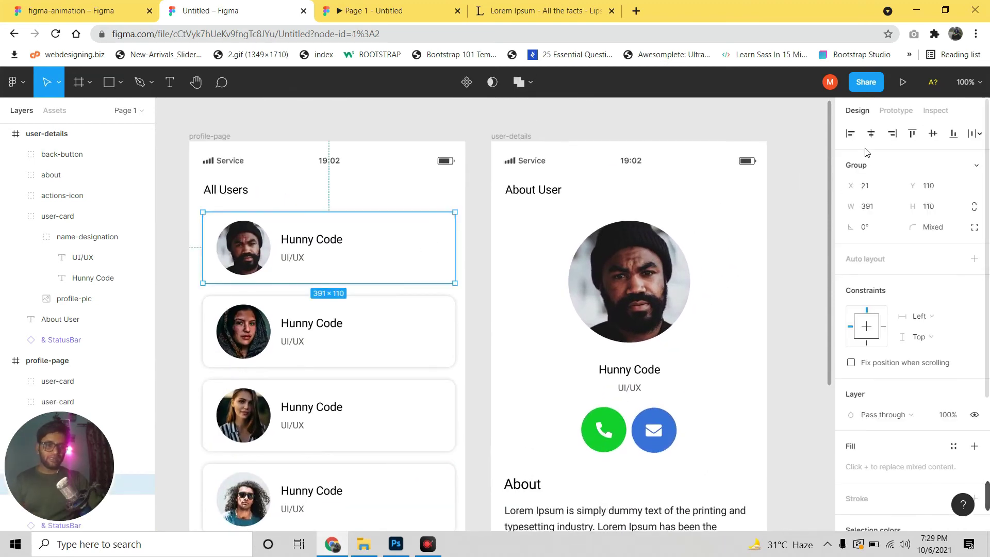
click(891, 116)
drag(454, 247, 504, 300)
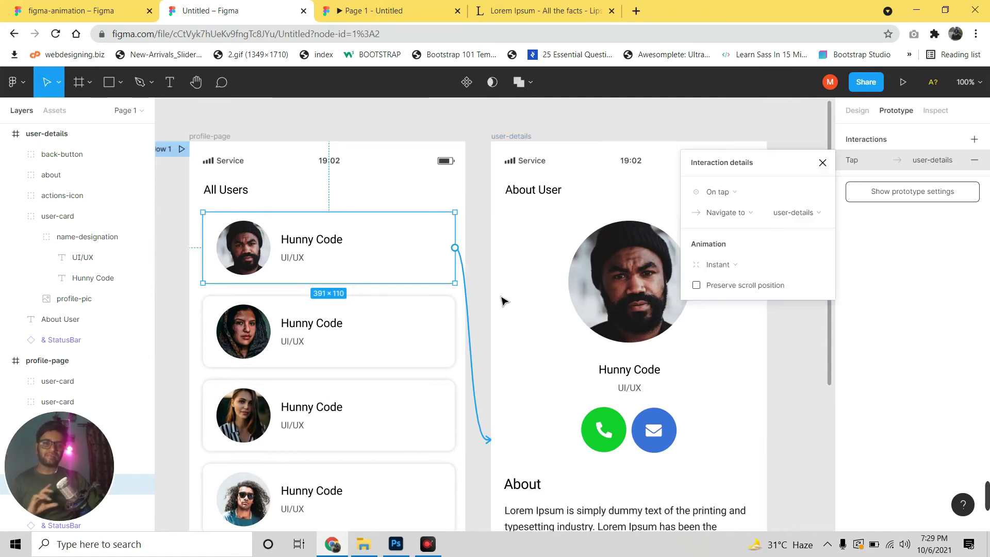
click(822, 163)
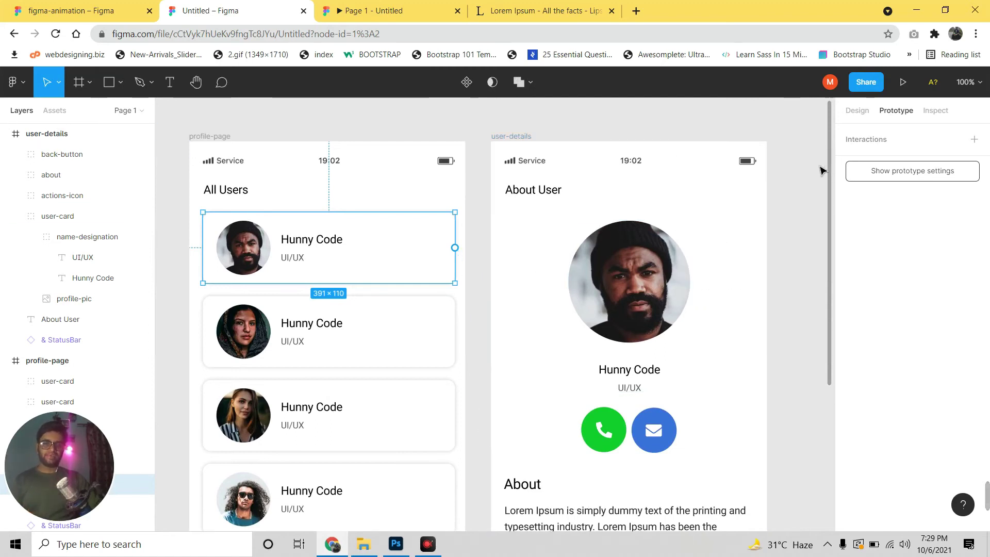
click(857, 111)
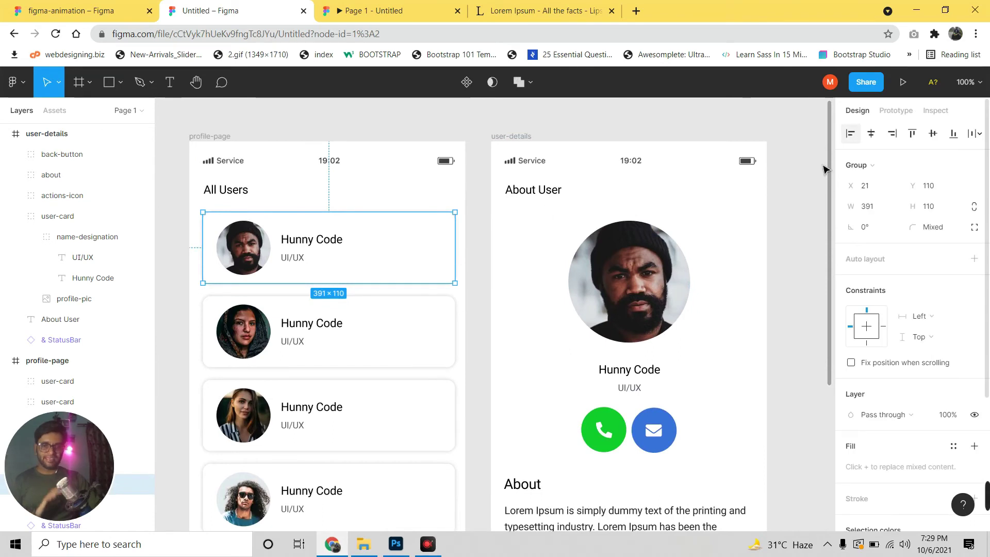
click(479, 123)
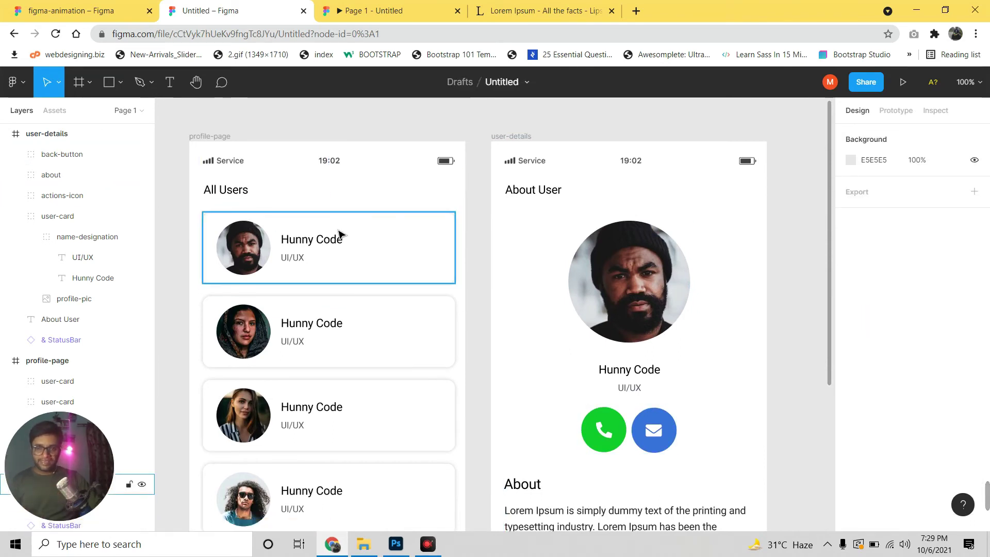
click(363, 233)
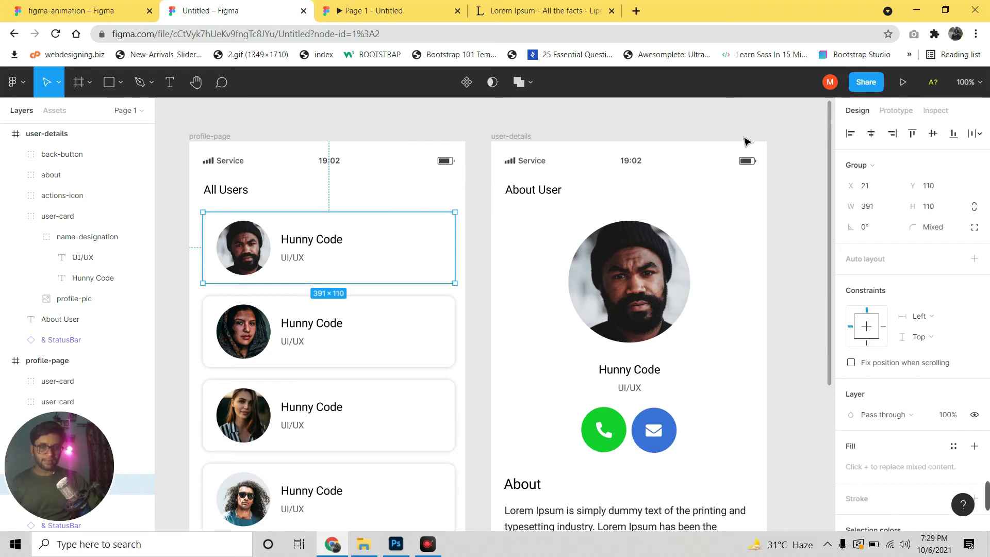
click(897, 111)
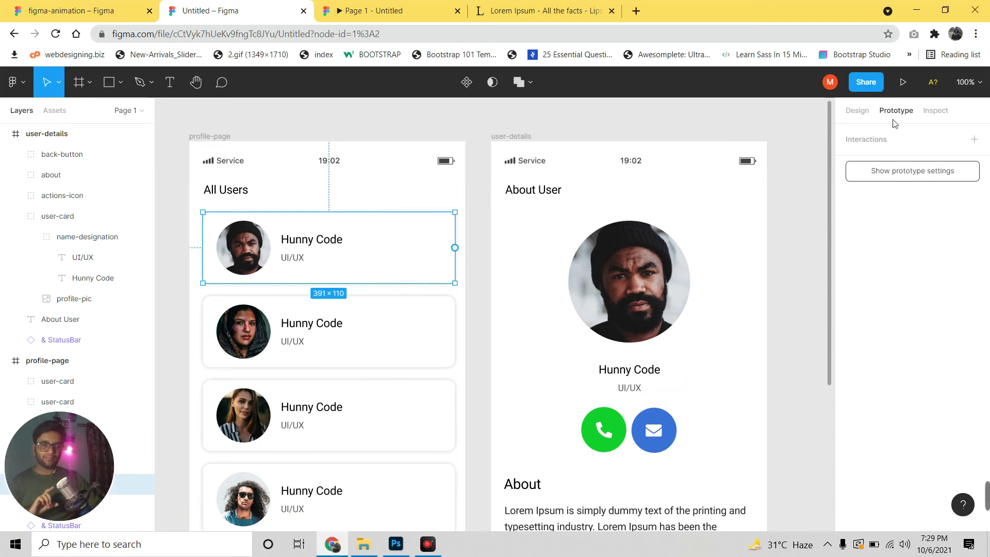
drag(456, 249, 492, 341)
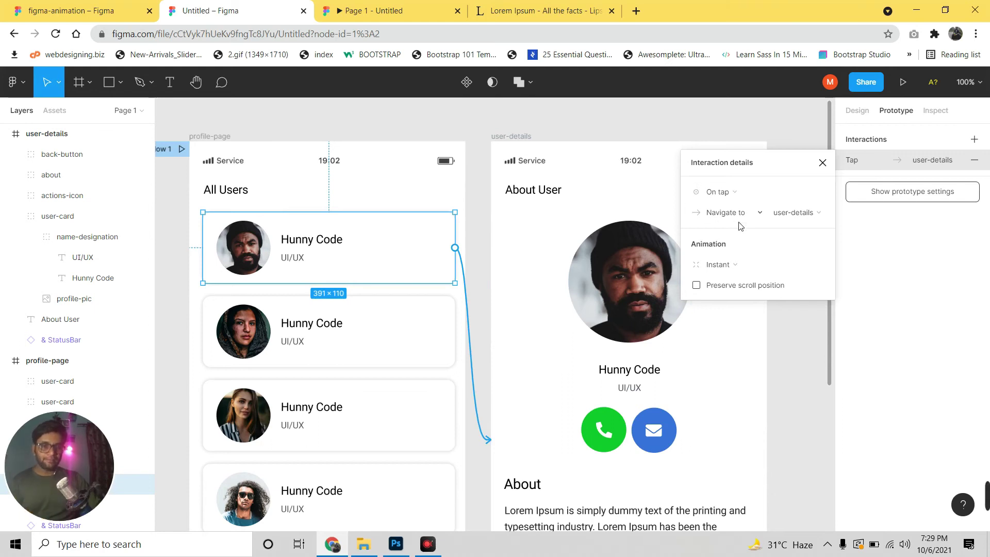
Change the card's transition from Instant to Smart animate, Ease out, 300ms.
click(730, 266)
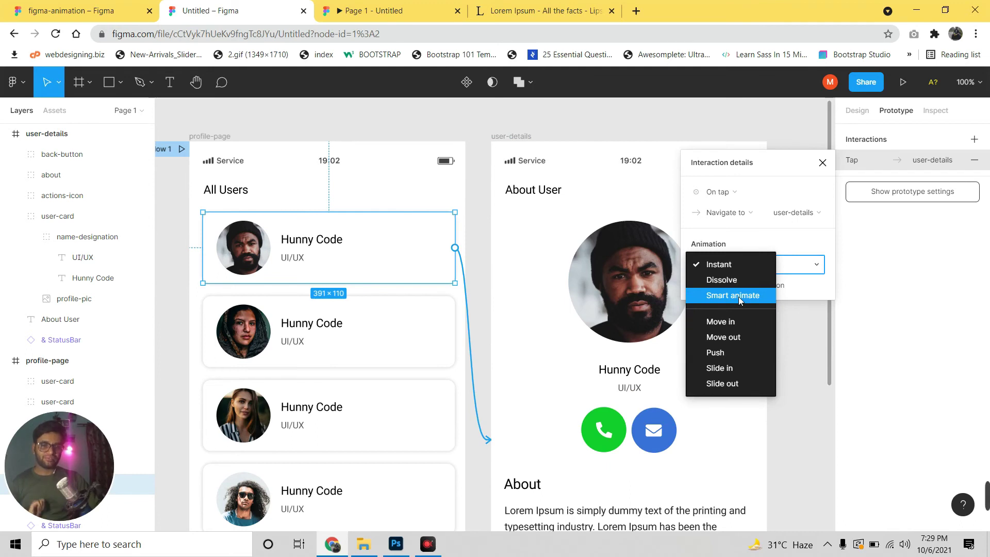
click(739, 296)
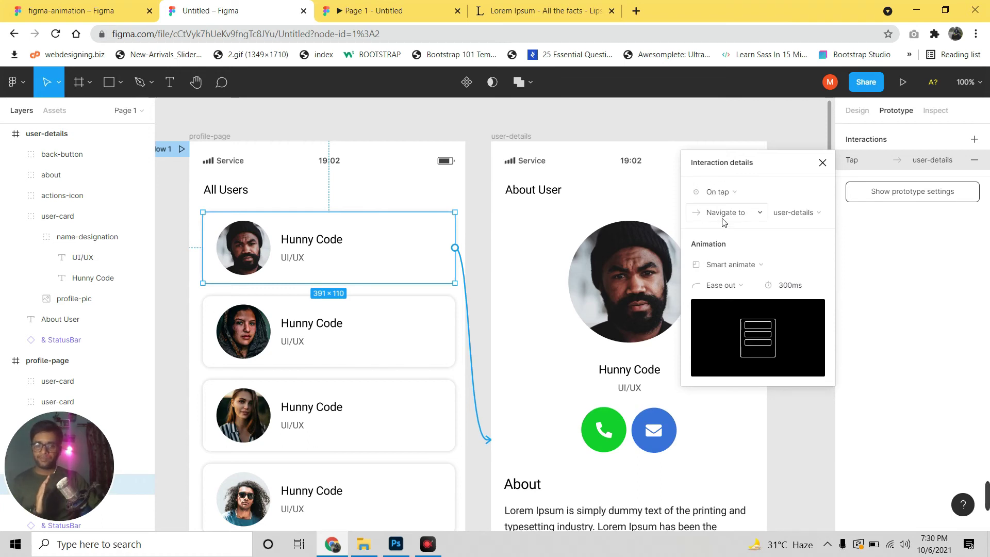
click(822, 162)
Select the profile-page frame and start the prototype preview.
click(221, 150)
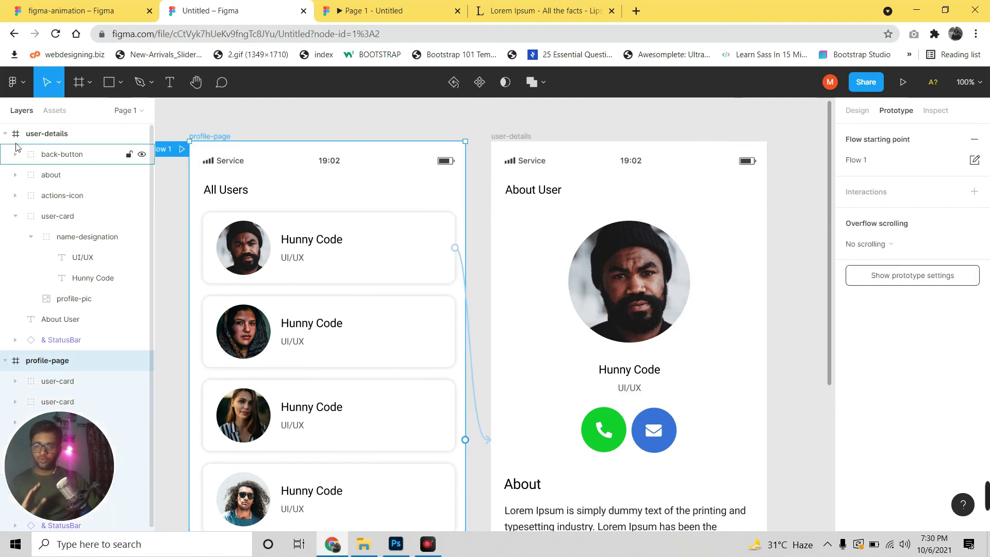
click(7, 155)
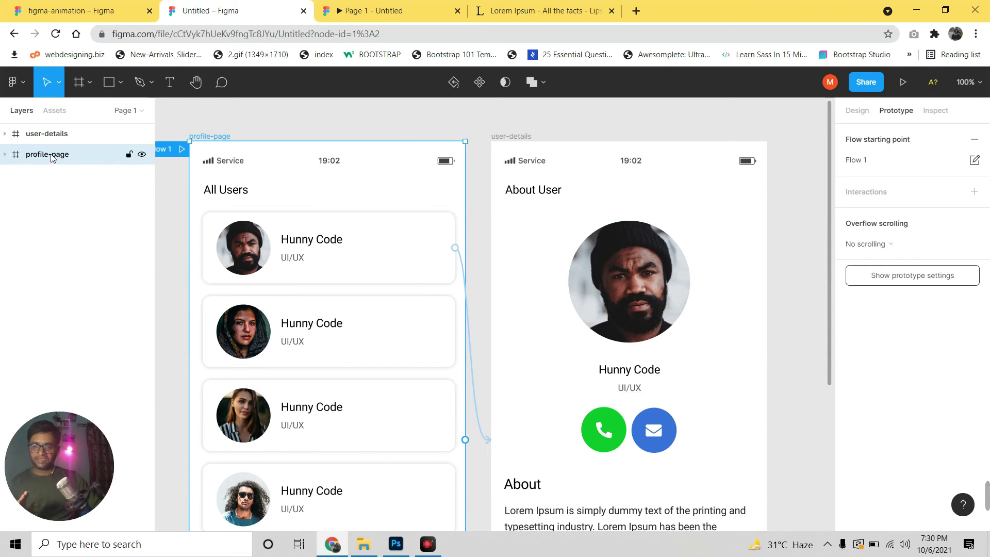
click(903, 82)
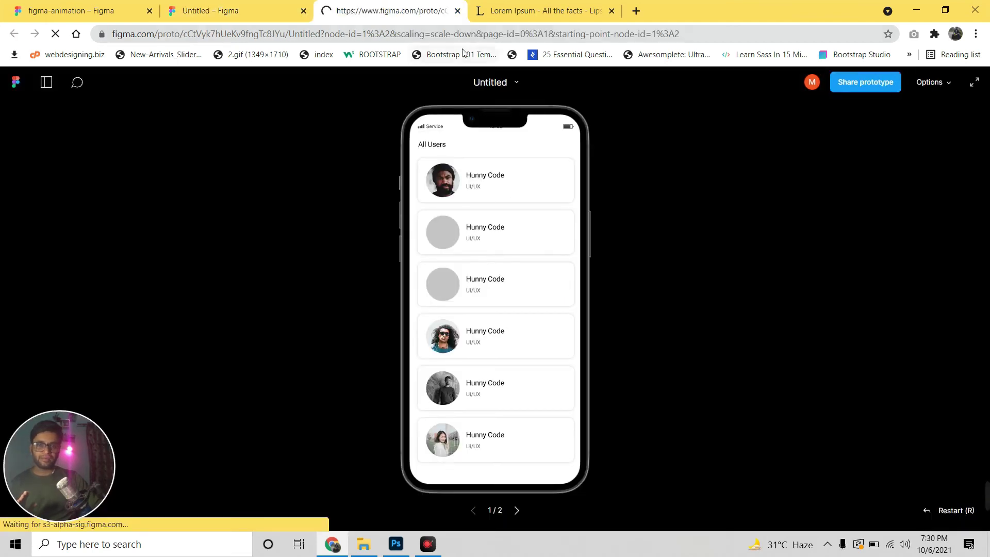
click(612, 10)
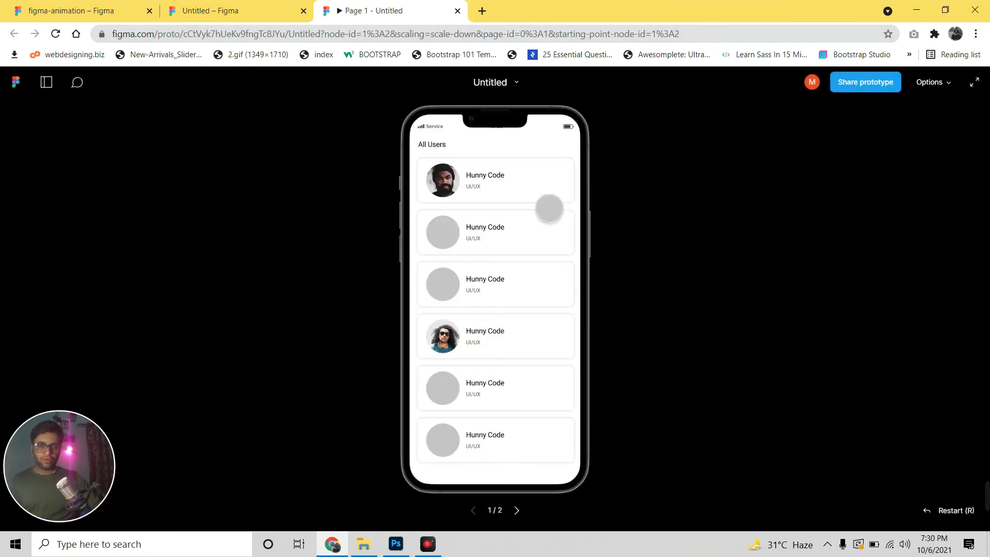
Test the first card's transition to About User and back to the All Users list.
click(539, 201)
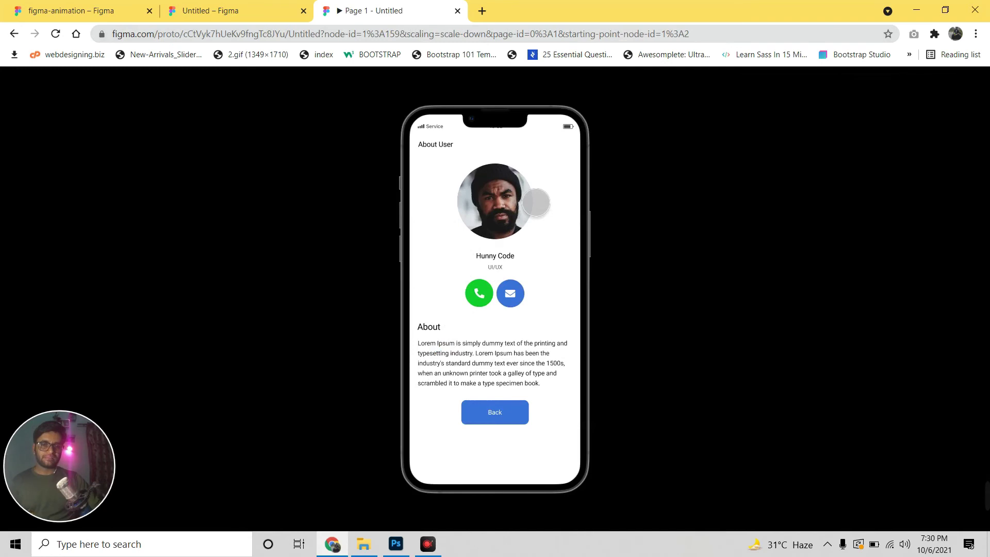
click(63, 34)
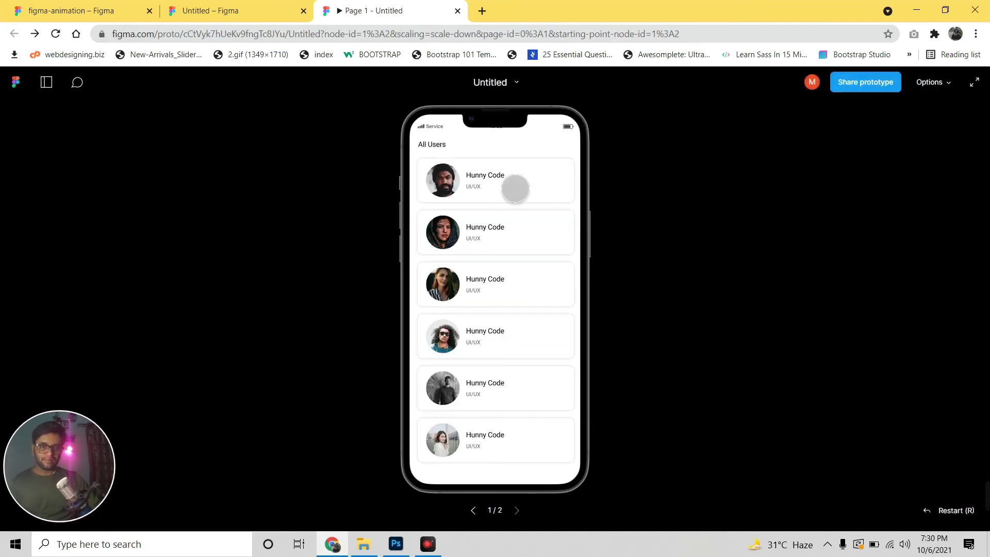
click(515, 189)
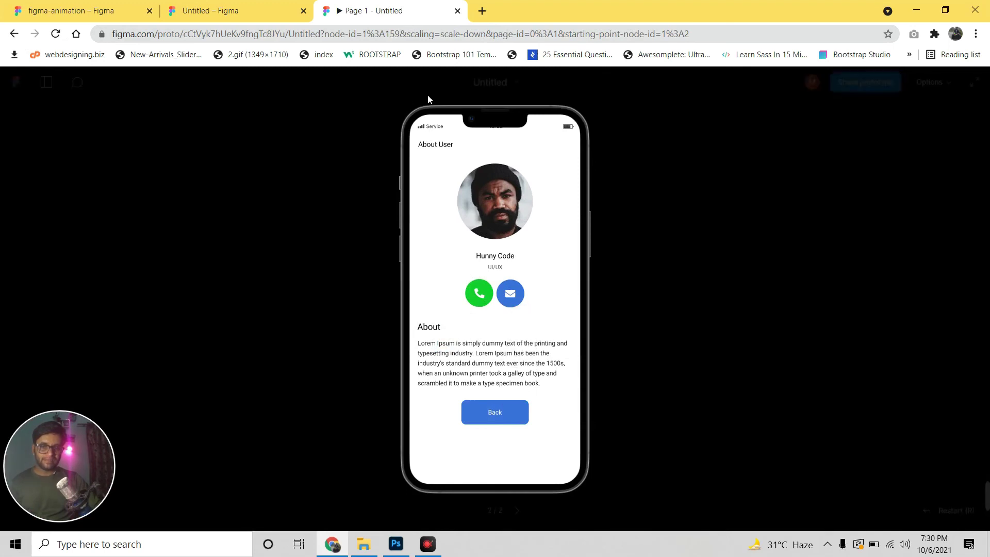
click(13, 34)
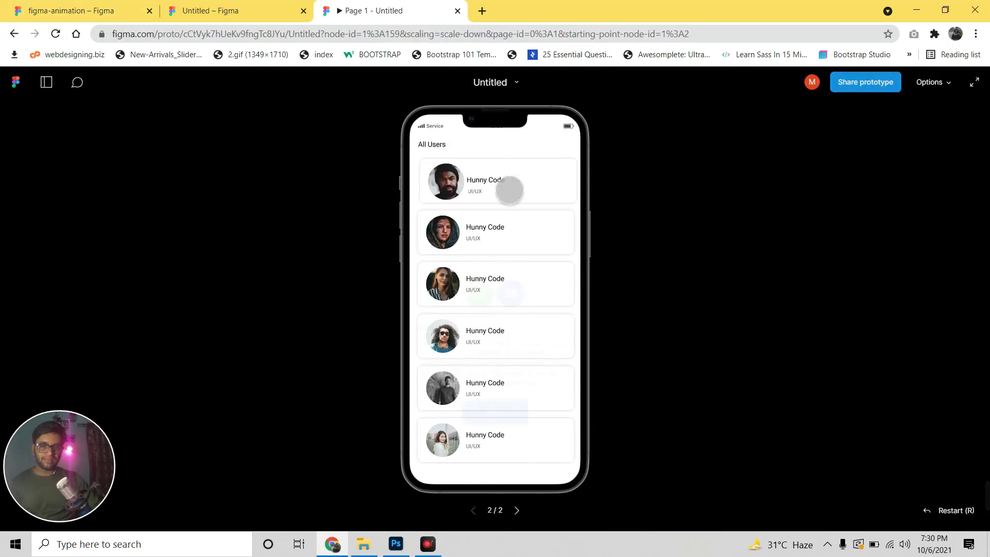
click(505, 176)
click(14, 34)
Show the prototype at 100% and retest the card-to-About User transition.
click(931, 82)
click(897, 113)
click(549, 214)
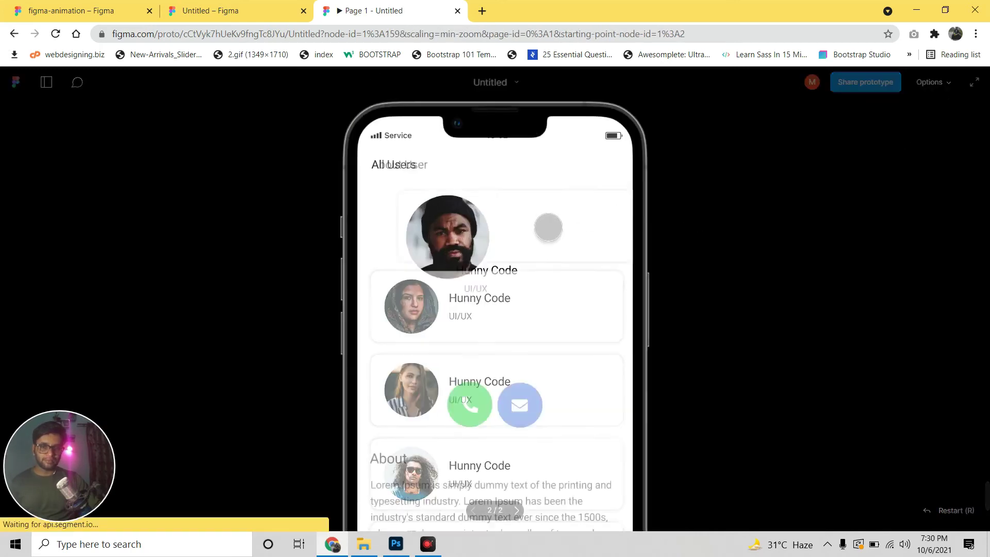
click(14, 34)
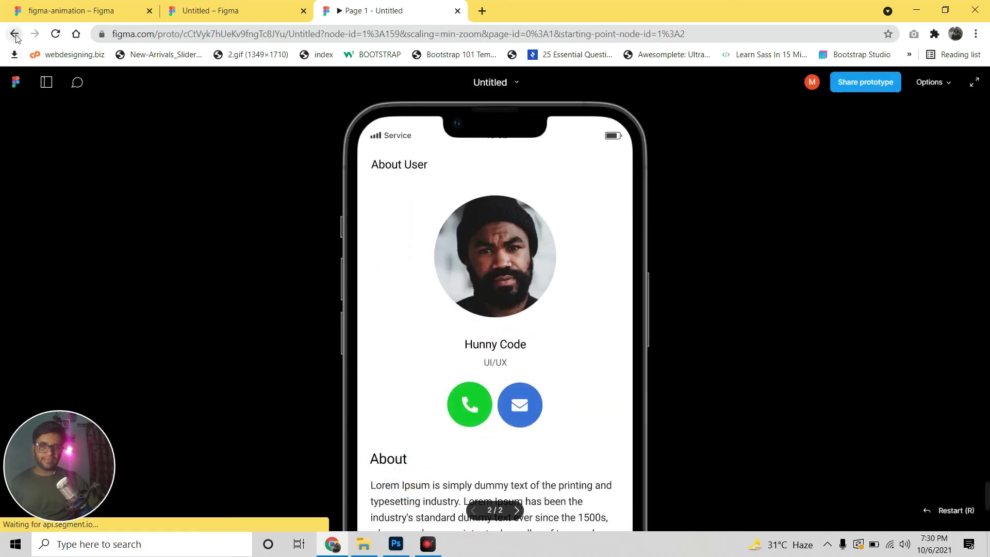
click(492, 230)
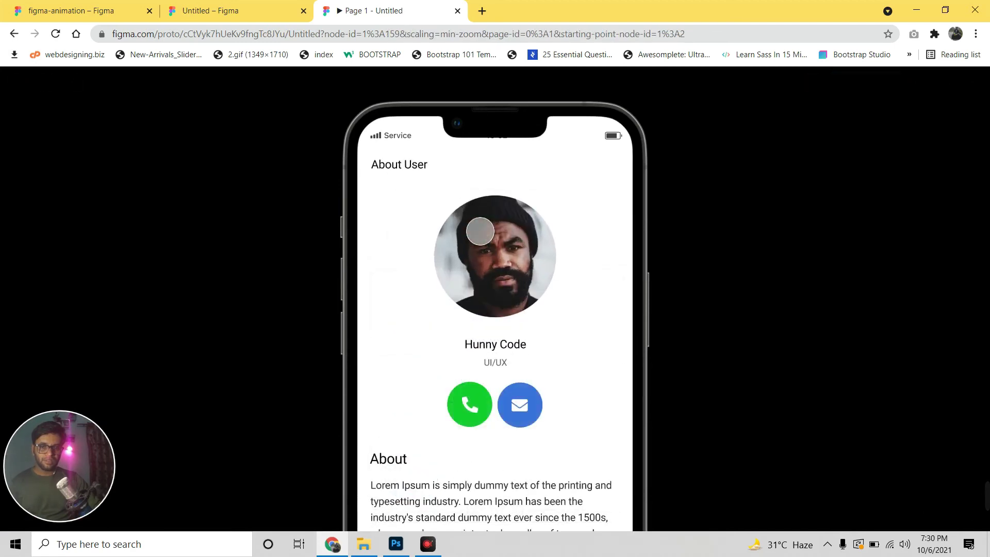
click(264, 34)
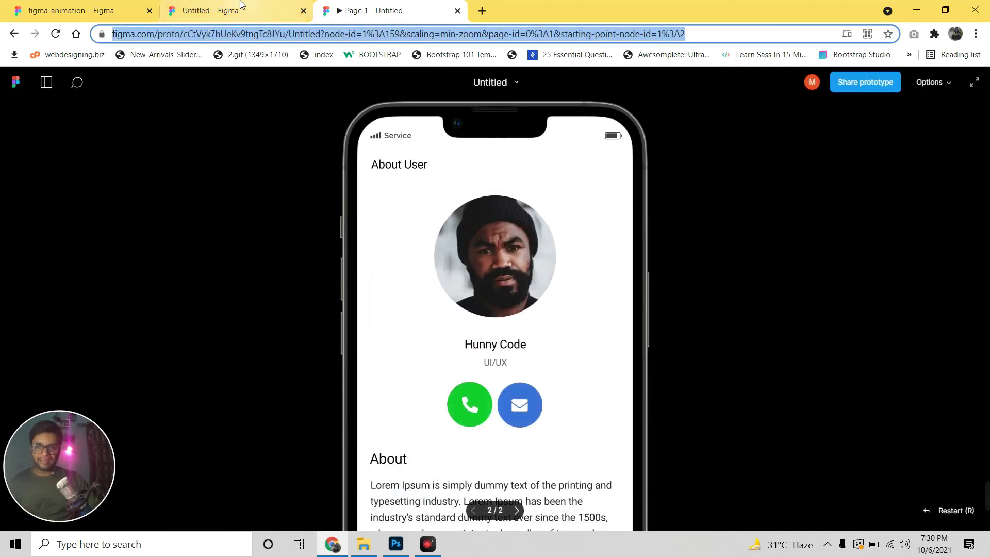
Return to the Figma design file.
click(237, 10)
scroll(633, 235, down, 7)
scroll(633, 235, up, 3)
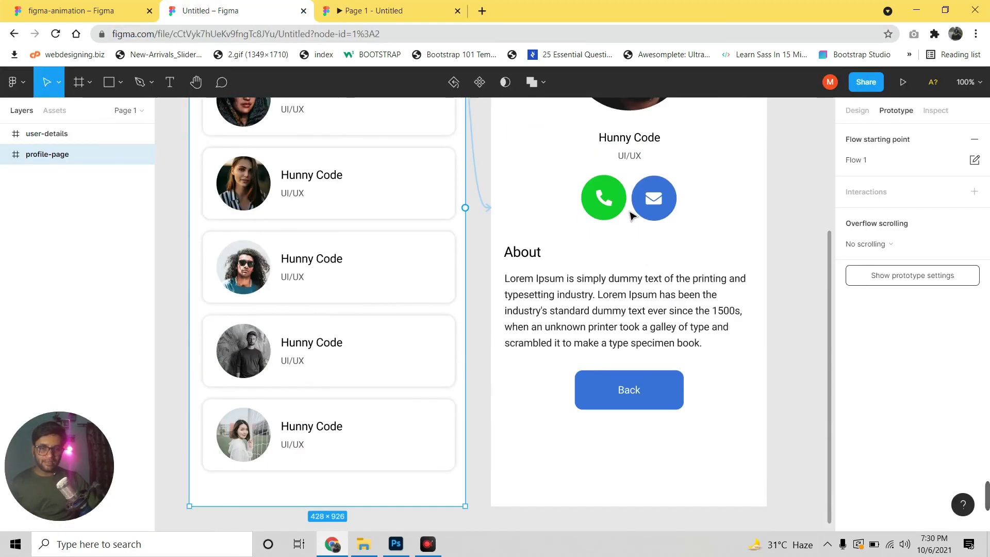
Select the actions-icon, about and back-button layers under user-details, then return to the preview.
click(637, 215)
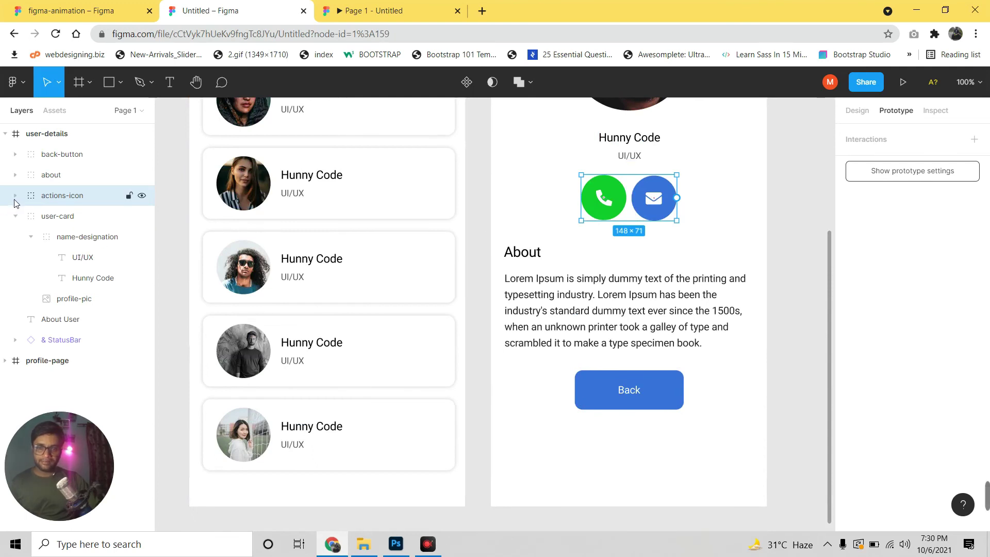
click(15, 216)
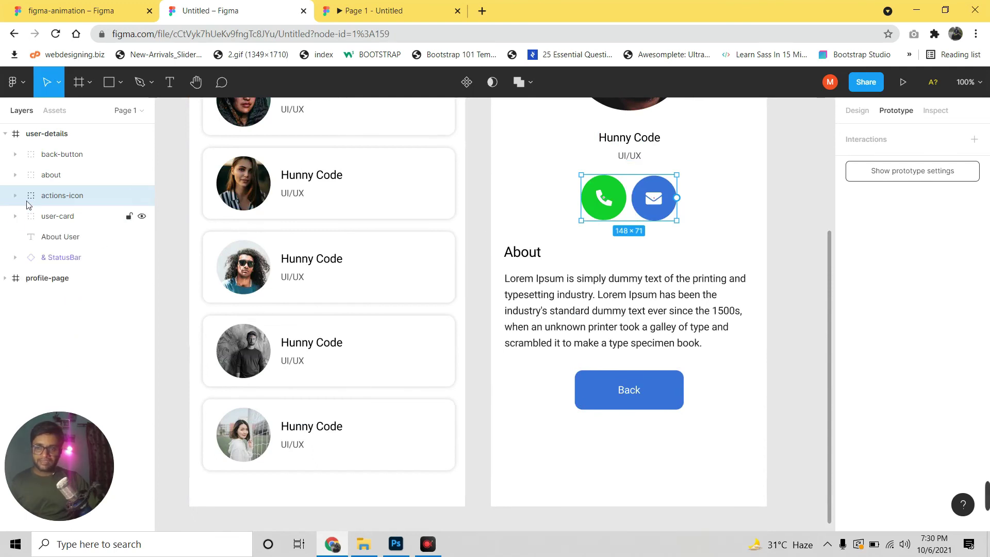
shift+click(43, 175)
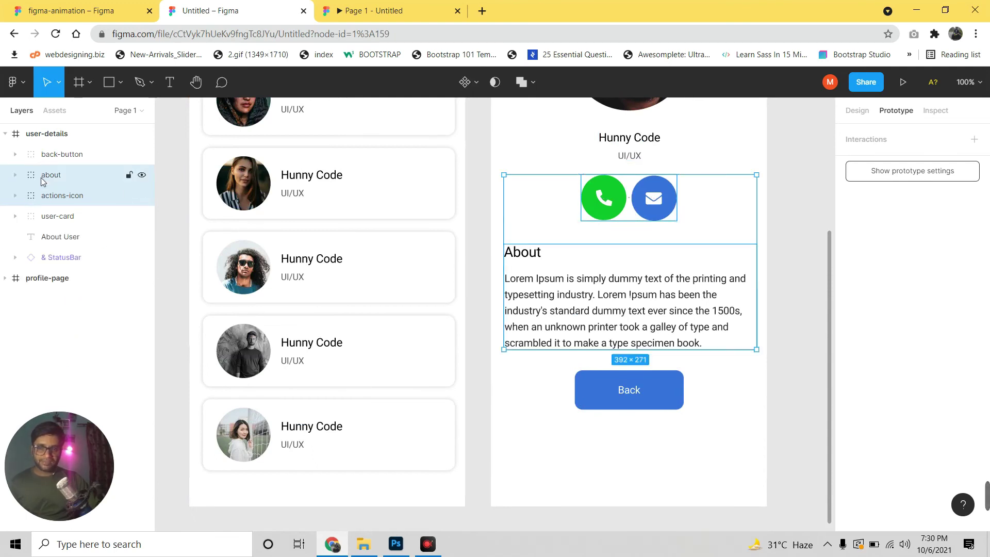
click(62, 160)
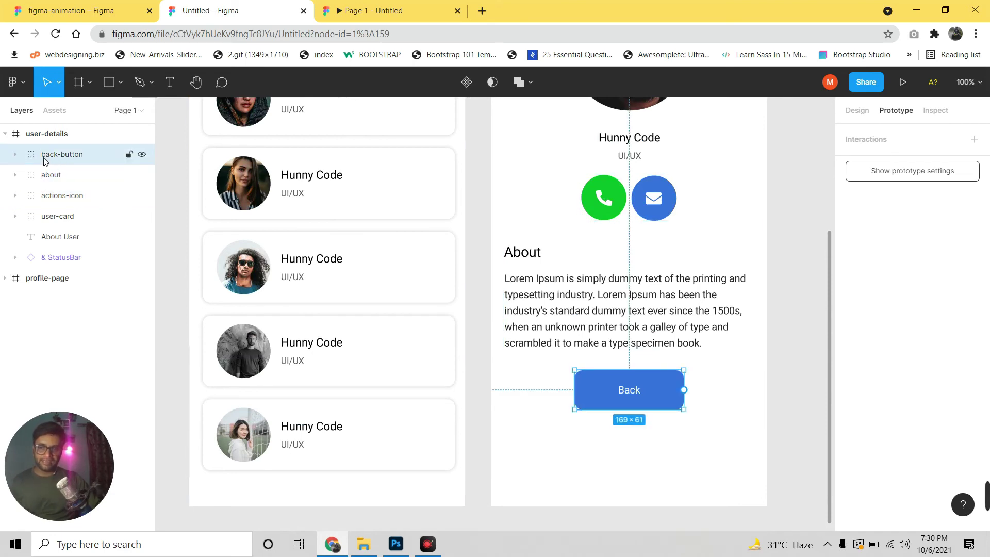
shift+click(58, 175)
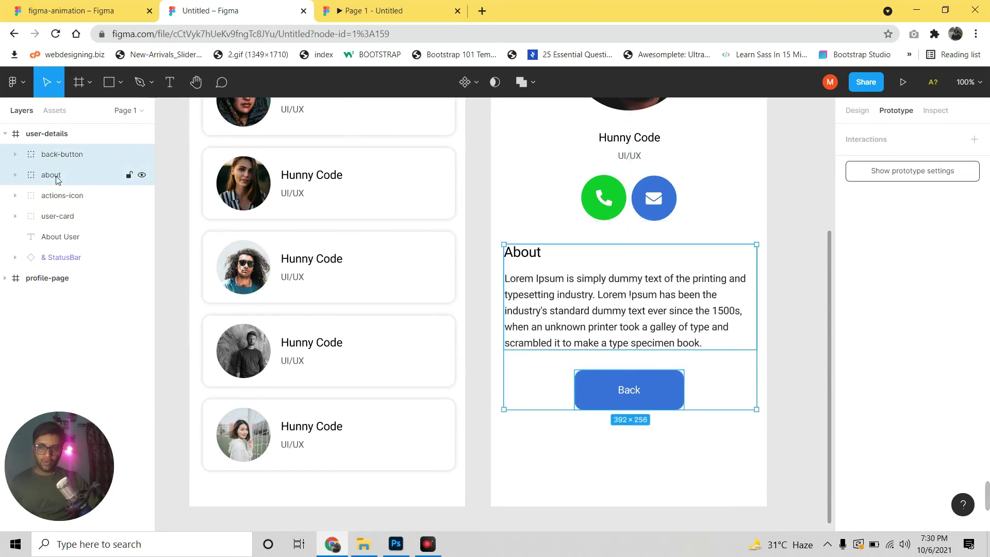
shift+click(62, 198)
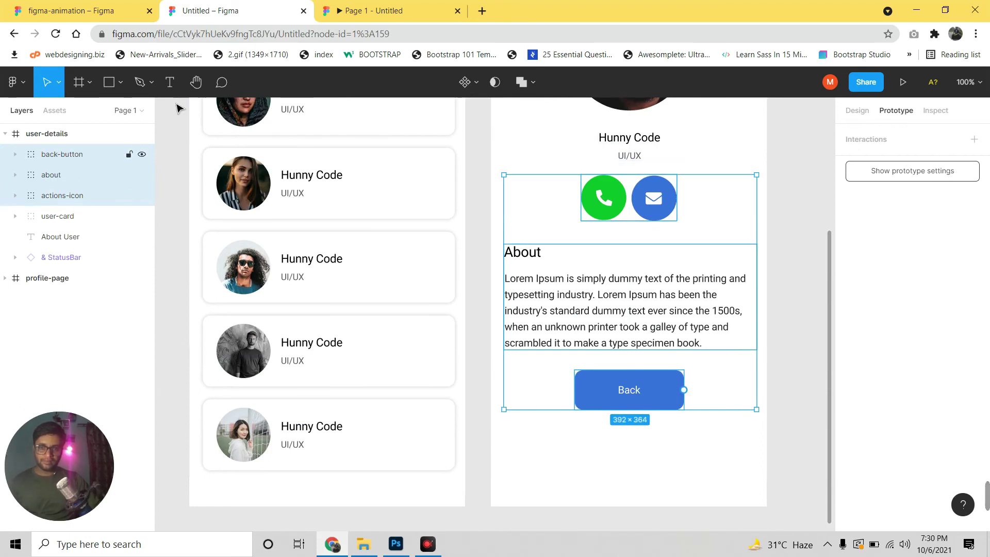
click(355, 10)
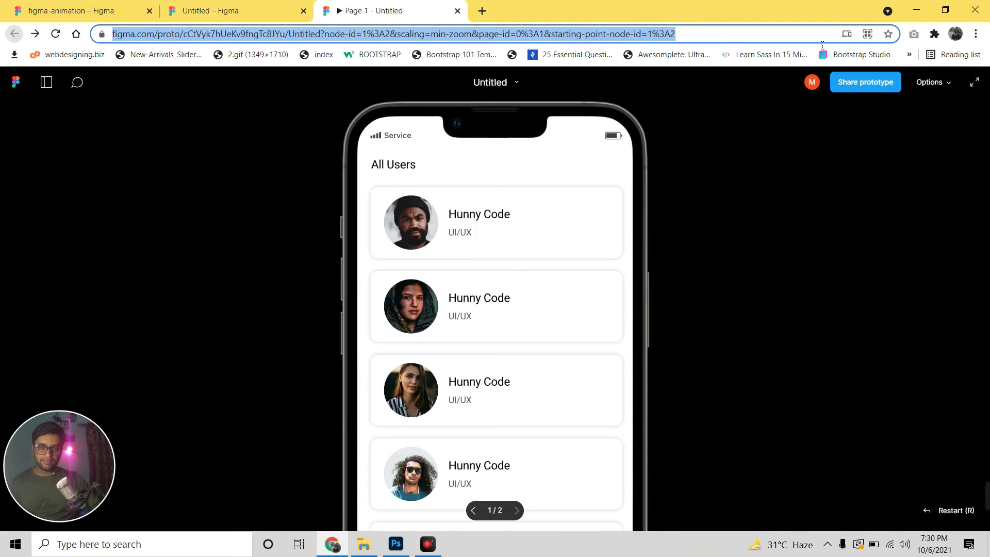
Open About User from a user card in the preview, then go back to the design file.
click(490, 218)
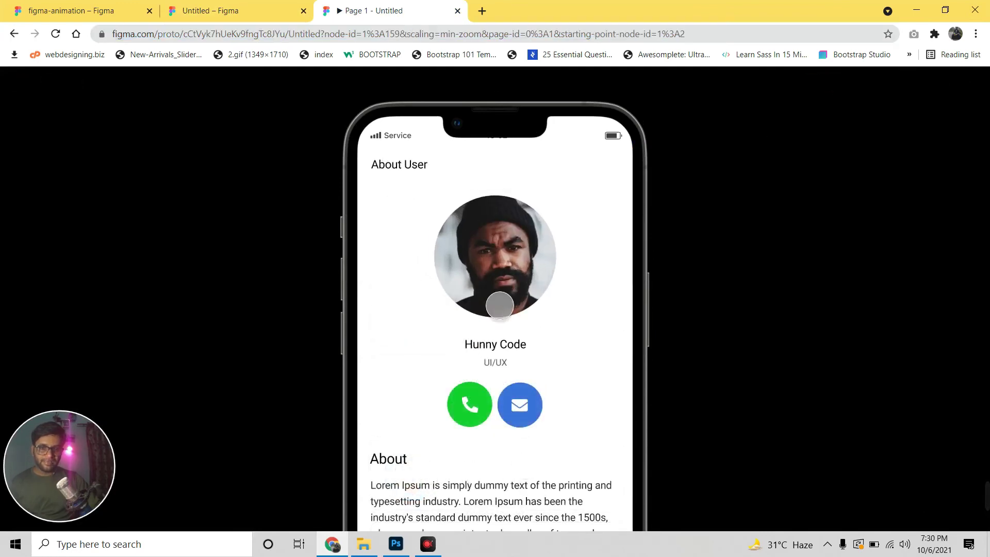
click(308, 55)
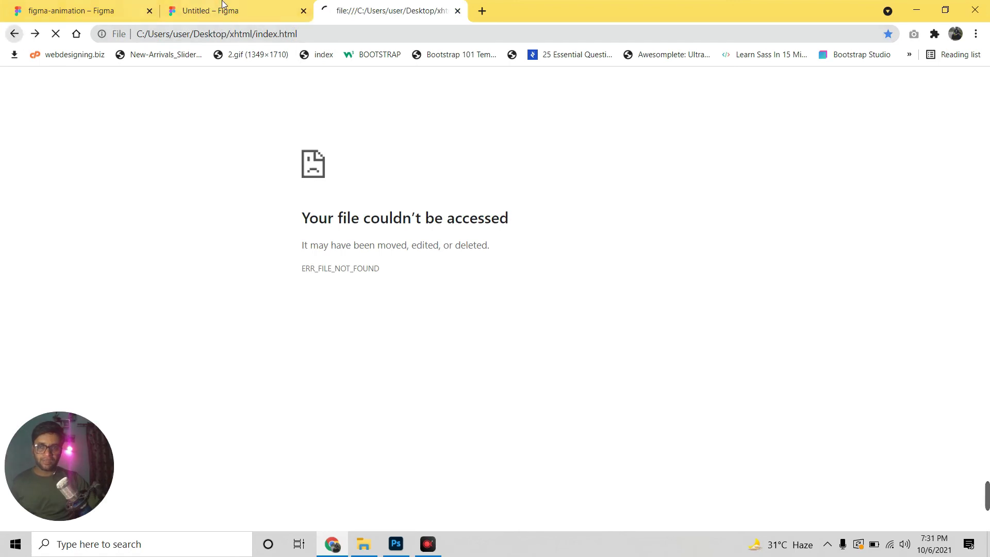
click(223, 6)
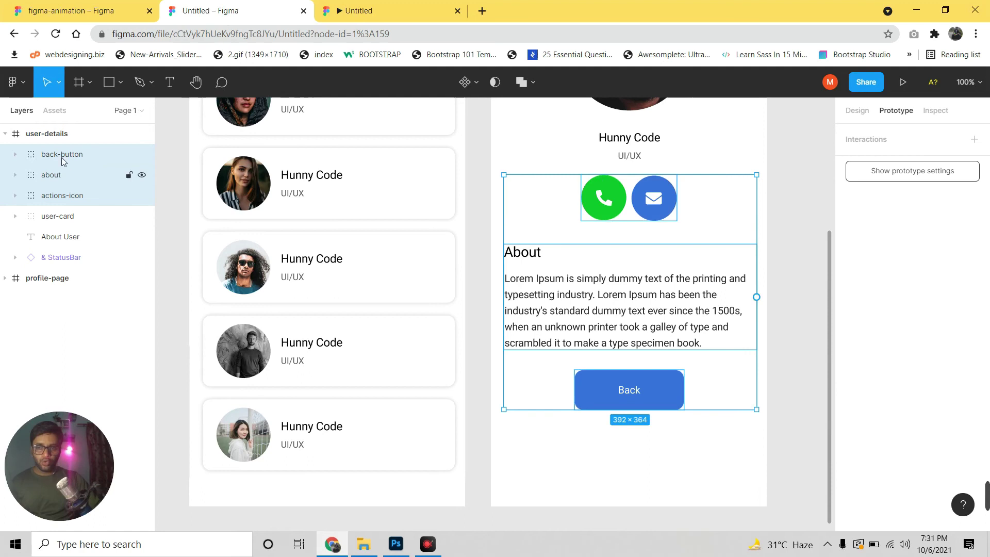
Paste the Back button, About section and call/mail icons into the profile-page frame.
click(5, 133)
click(47, 154)
mouse_move(47, 154)
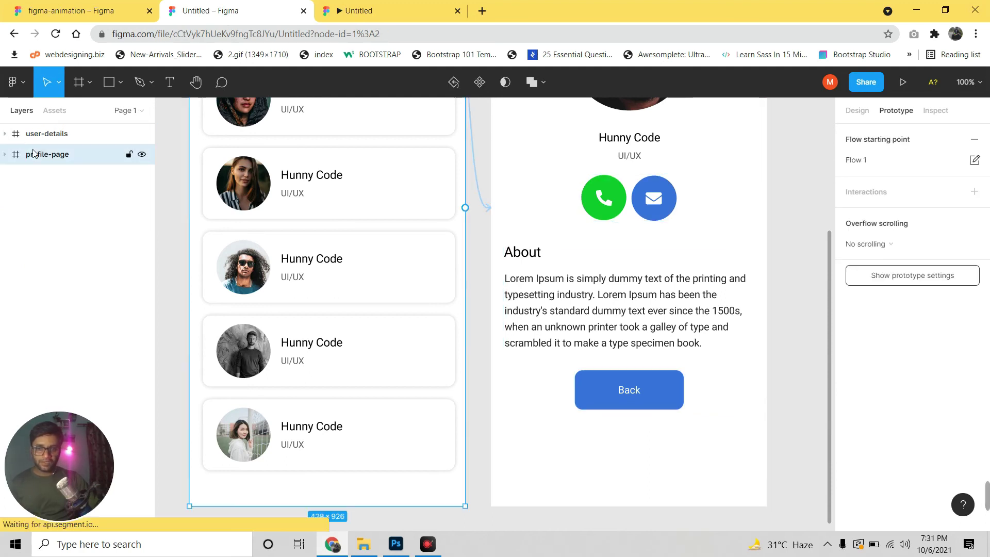
scroll(371, 225, up, 3)
scroll(235, 203, down, 1)
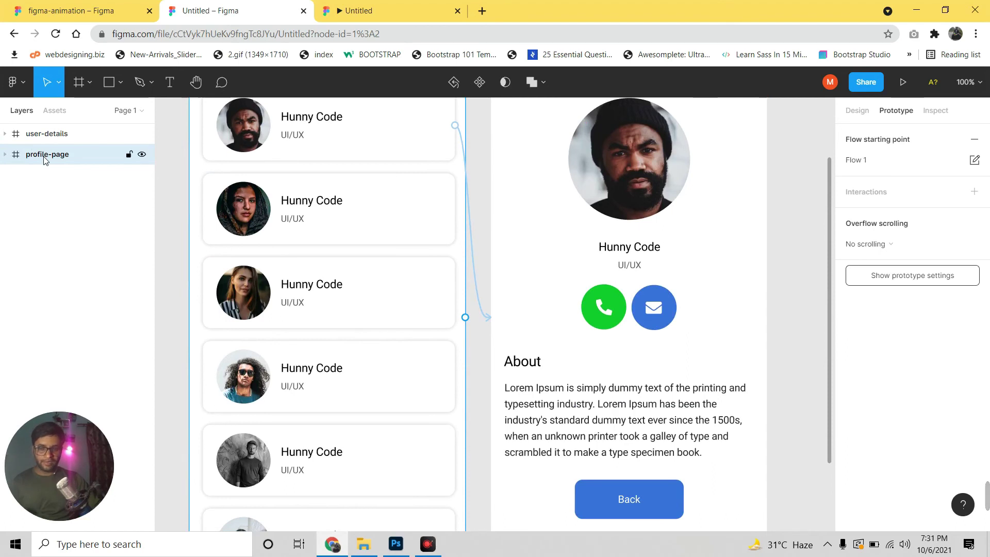
key(ctrl+v)
scroll(361, 324, down, 1)
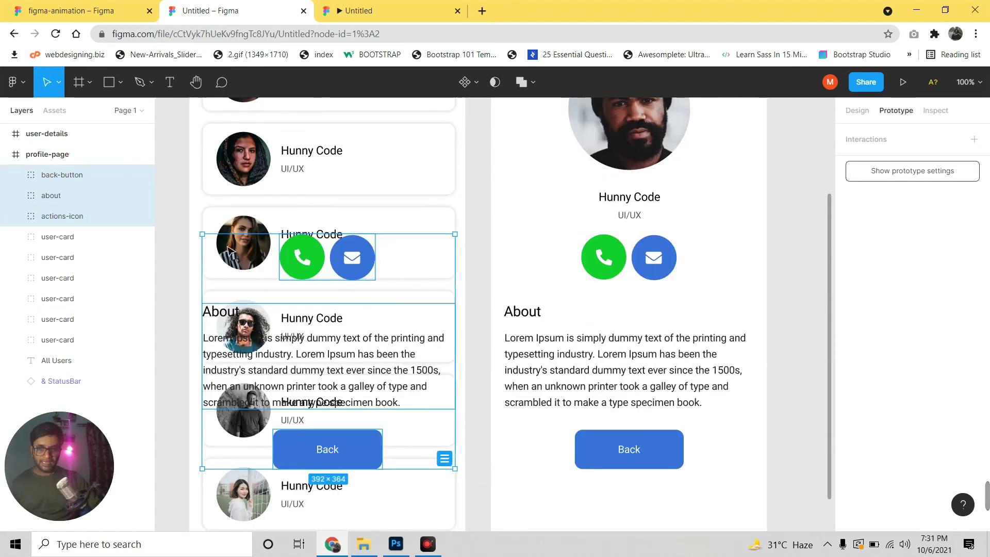
Set the pasted icons, About section and Back button to 0% opacity.
click(857, 110)
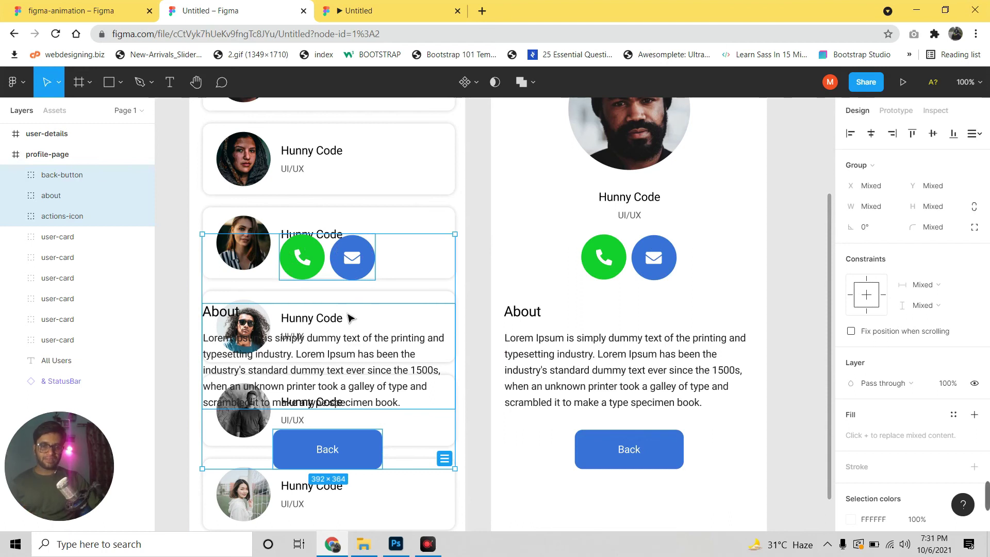
click(55, 217)
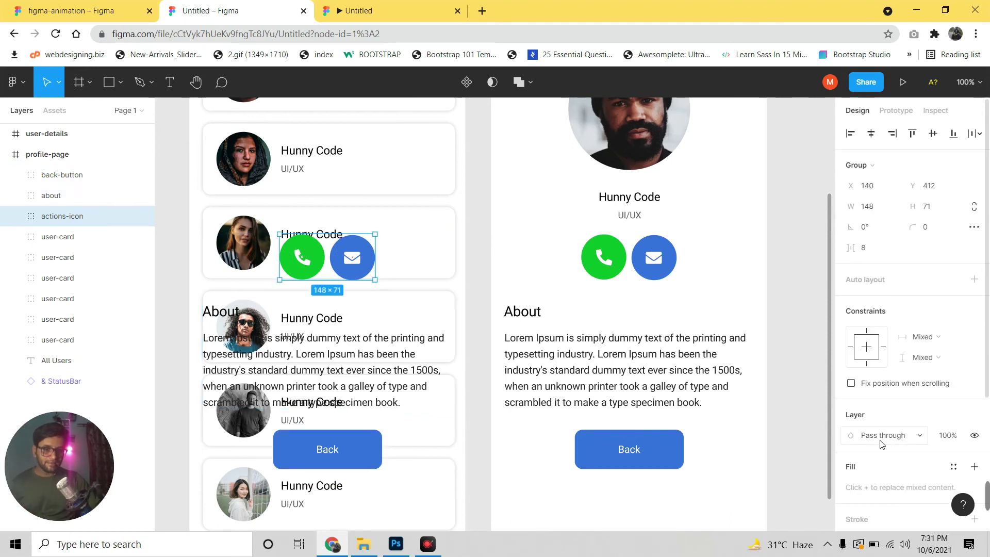
click(940, 437)
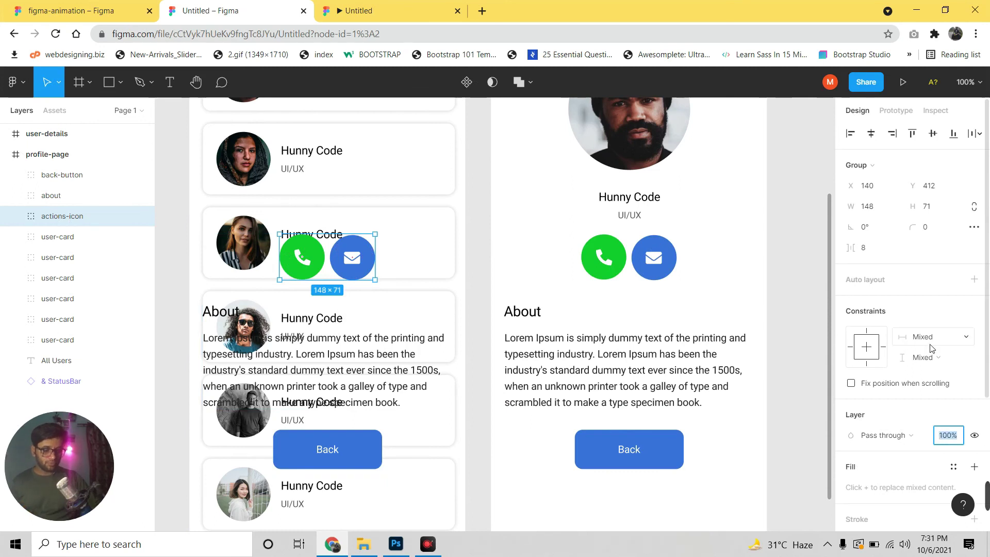
text(0)
key(Return)
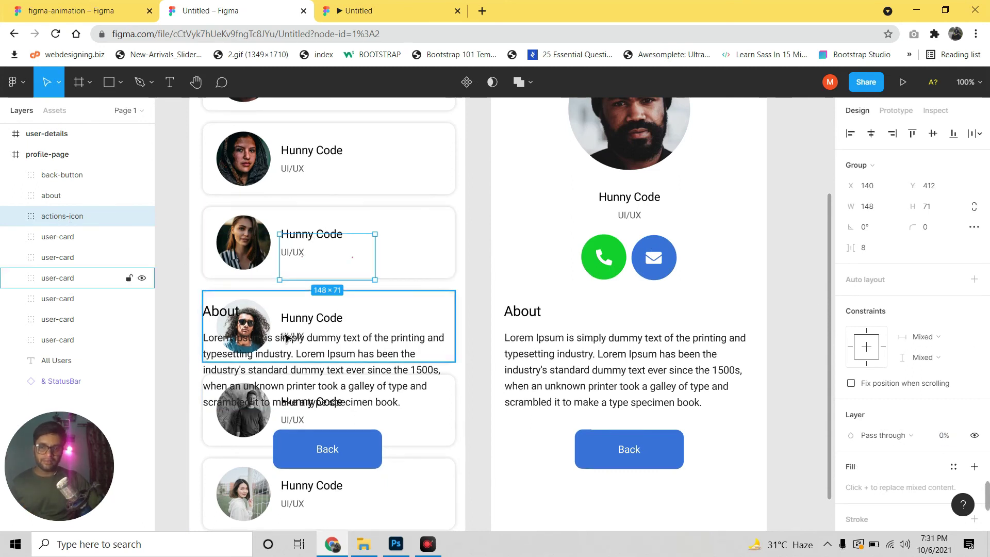
click(54, 197)
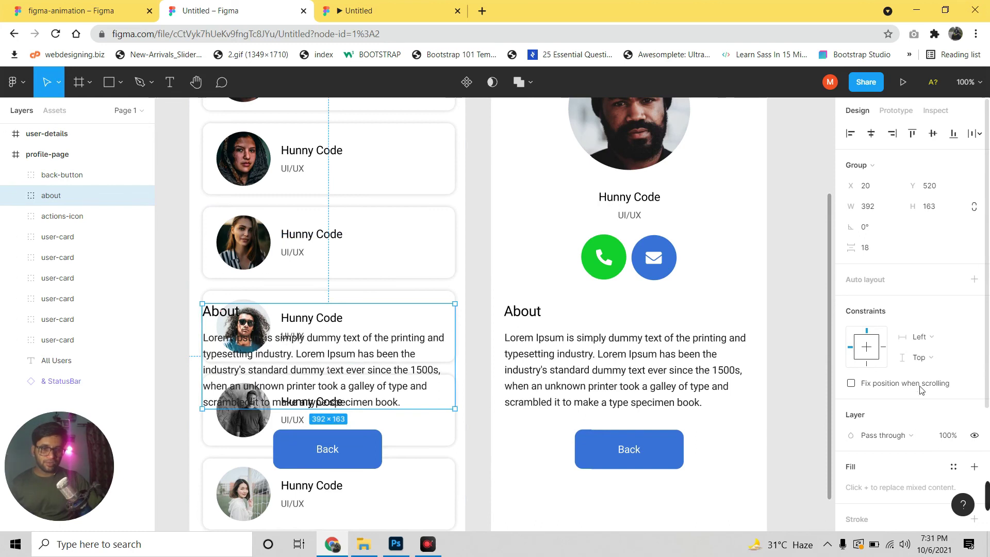
click(937, 436)
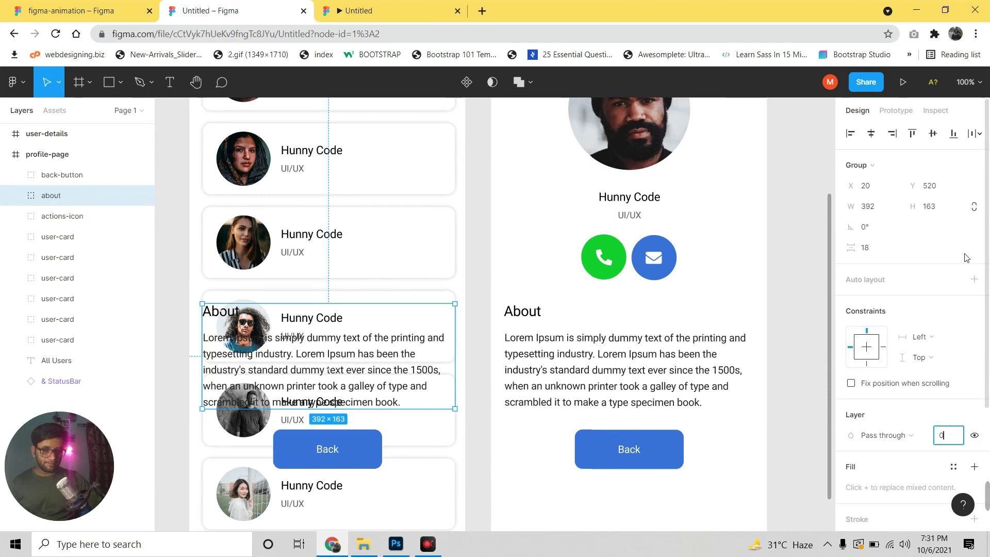
key(Return)
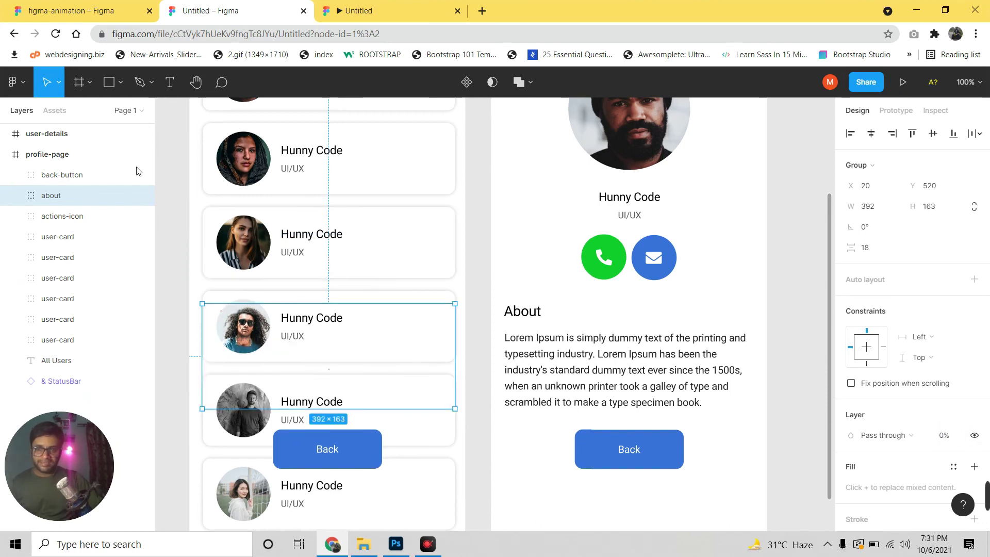
click(139, 173)
click(939, 416)
text(0)
key(Return)
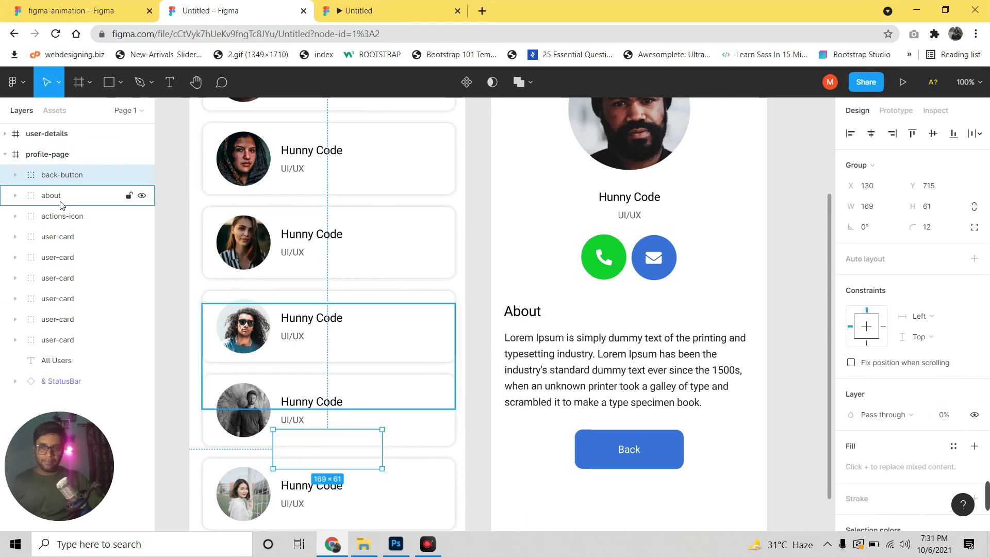
Undo the three opacity changes and nudge the Back button down and back up.
key(ctrl+z)
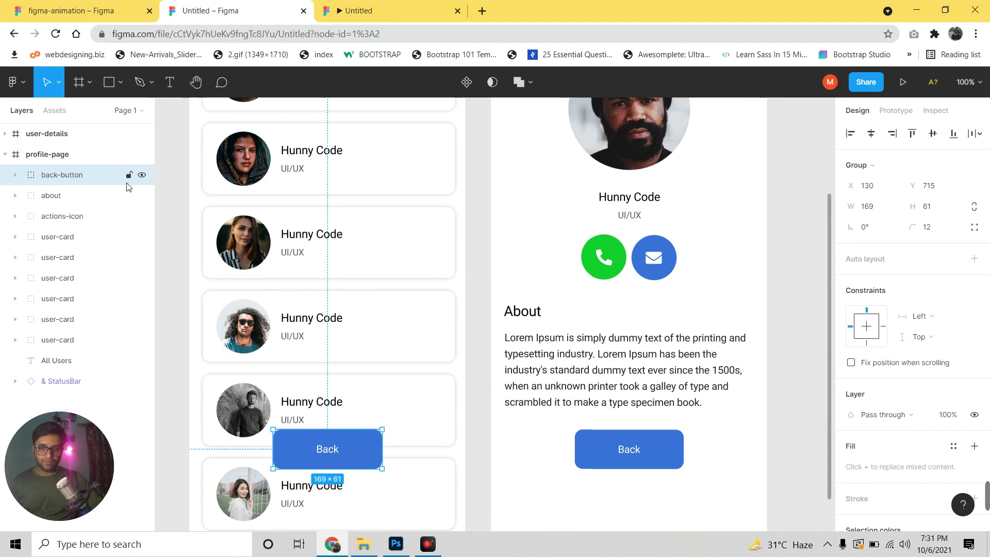
key(ctrl+z)
key(ctrl+z)
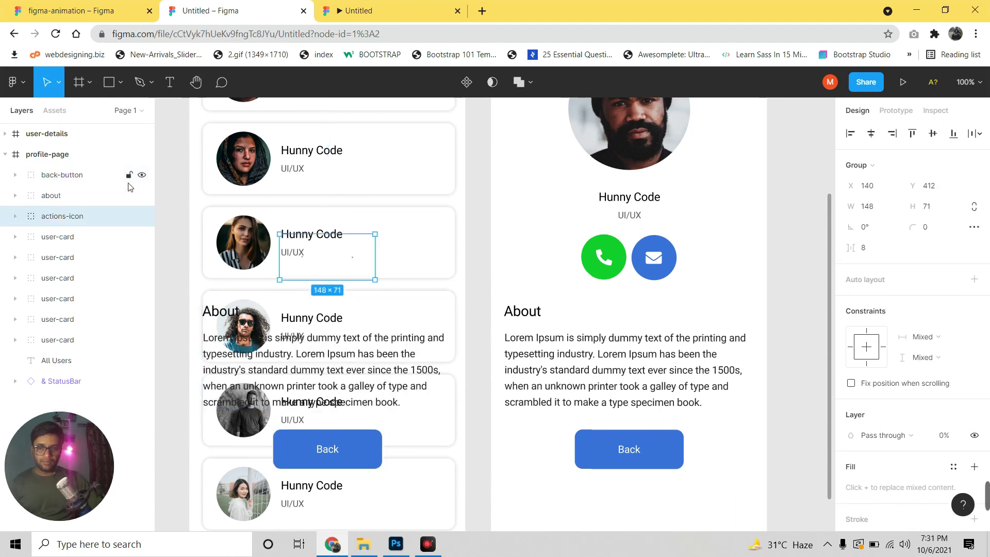
key(ctrl+z)
click(66, 196)
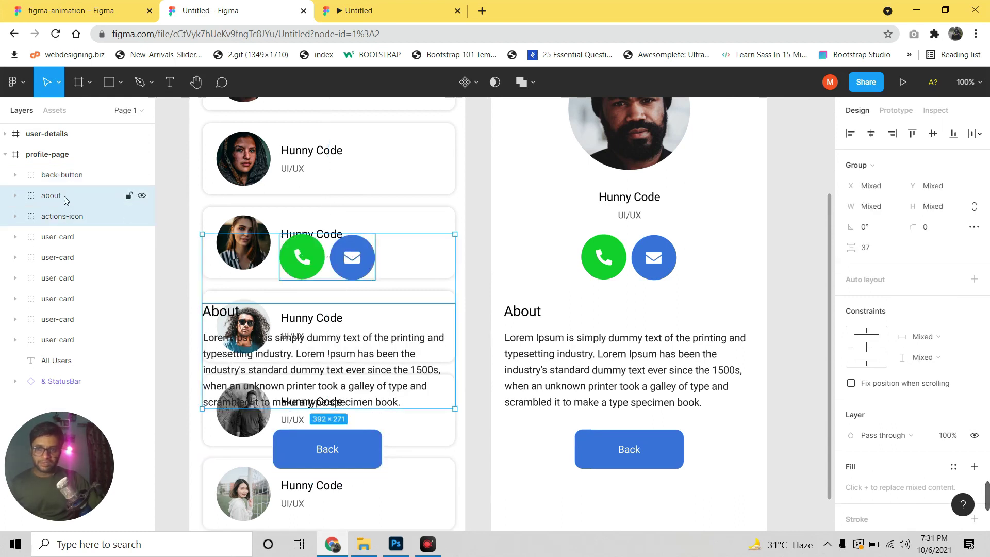
key(shift+Down)
key(shift+Down)
key(shift+Up)
key(shift+Up)
Nudge the three pasted groups down together and set the icons group to 0% opacity.
shift+click(77, 217)
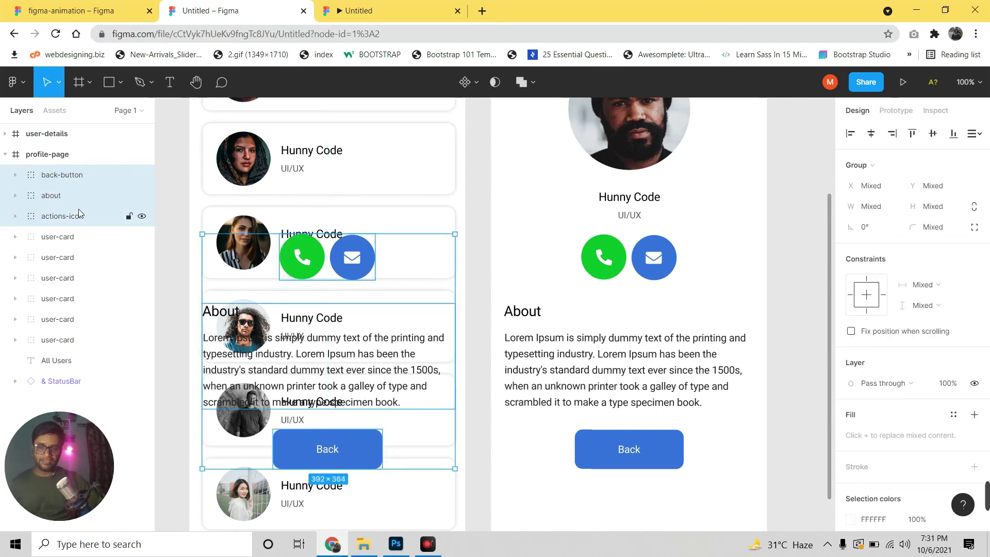
key(shift+Down)
key(shift+Down)
key(shift+Down)
key(shift+Down)
key(shift+Down)
key(shift+Down)
key(shift+Down)
key(shift+Down)
key(shift+Down)
key(shift+Down)
key(shift+Down)
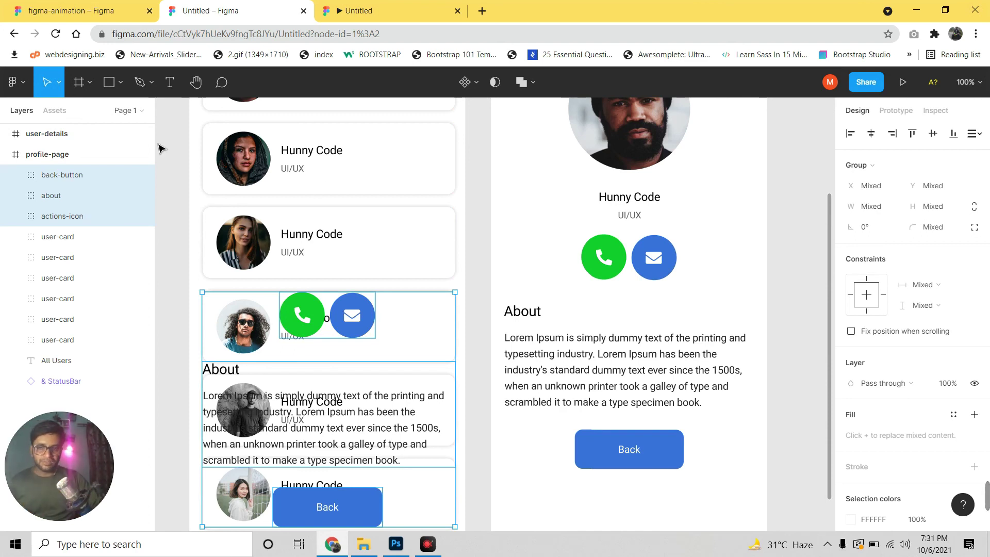
click(78, 214)
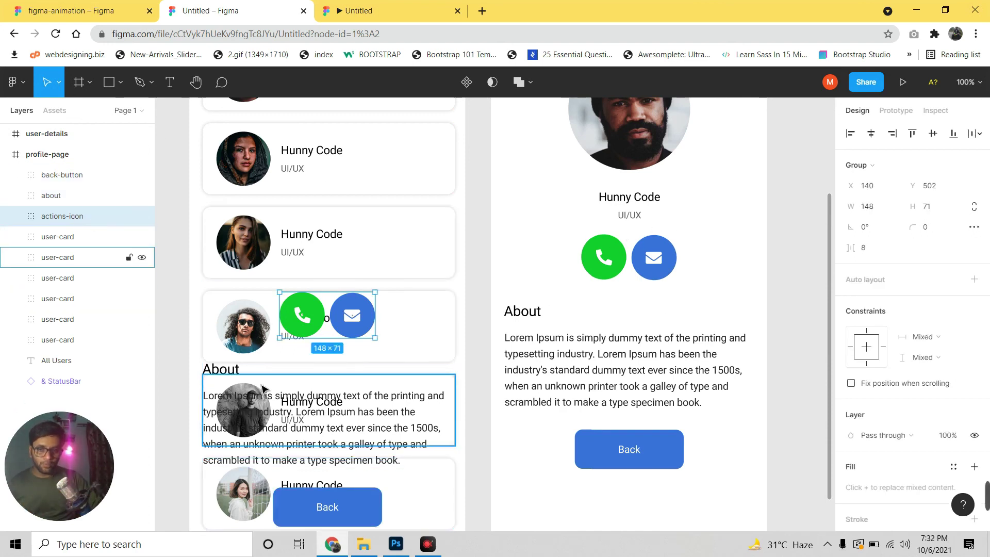
text(0)
key(Return)
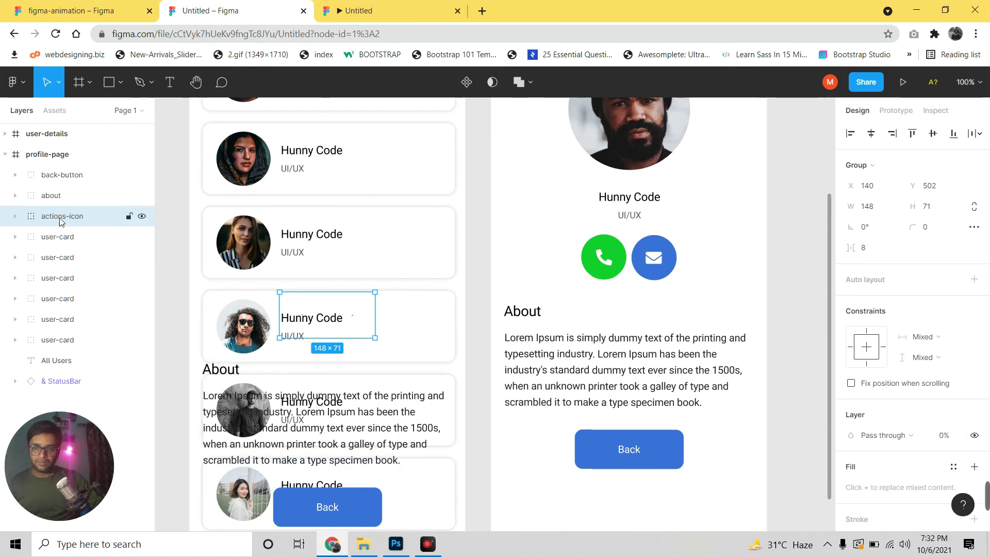
Hide the About text and Back button groups at 0% opacity.
click(59, 196)
click(938, 440)
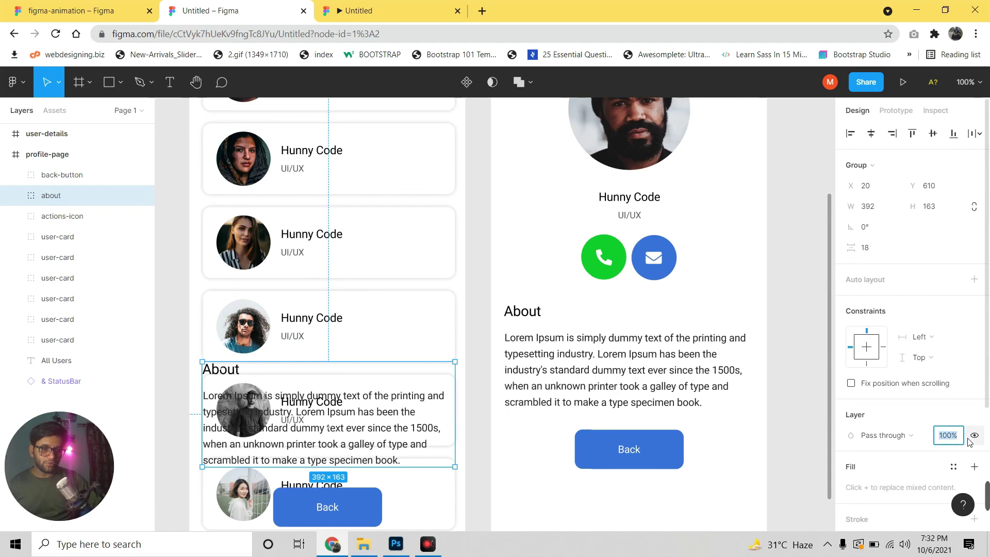
text(0)
key(Return)
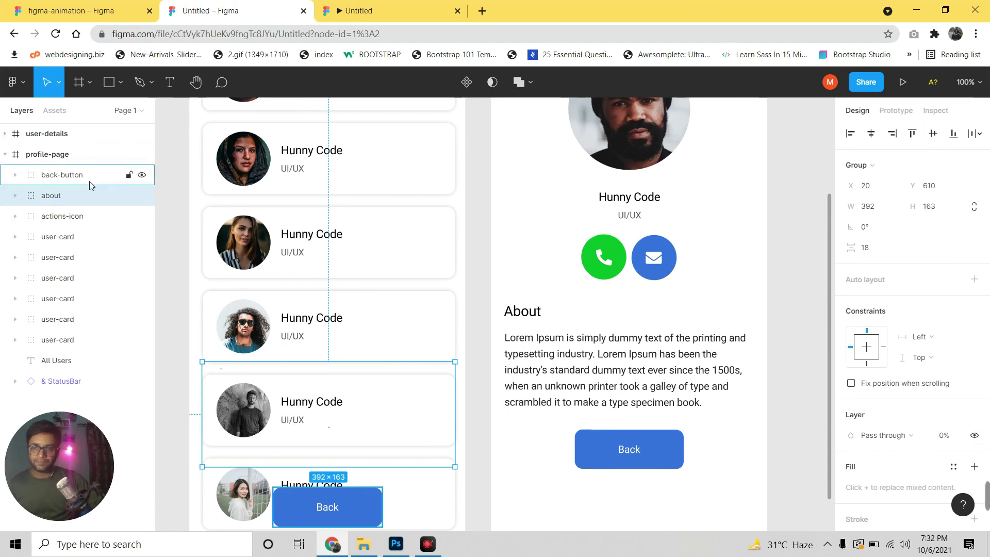
click(89, 178)
click(955, 418)
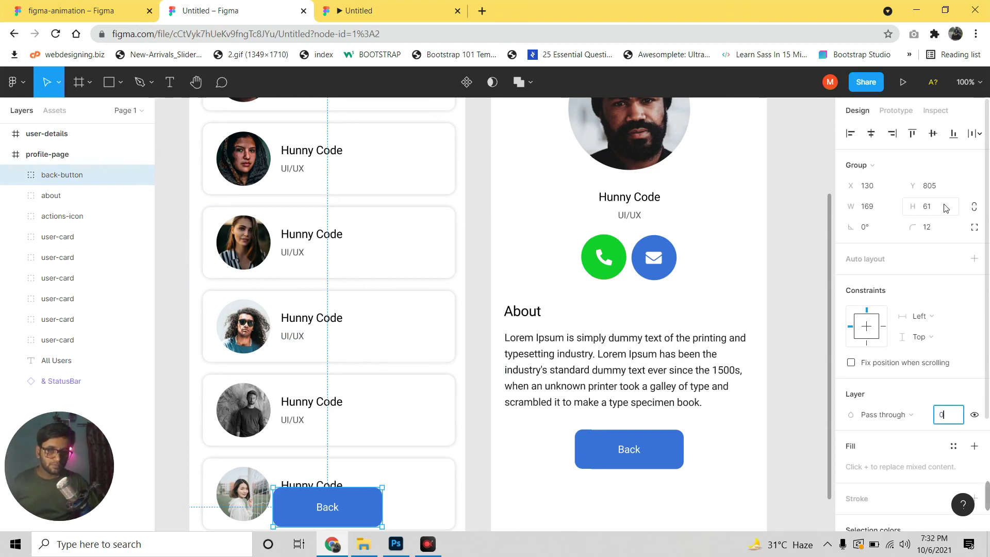
key(Return)
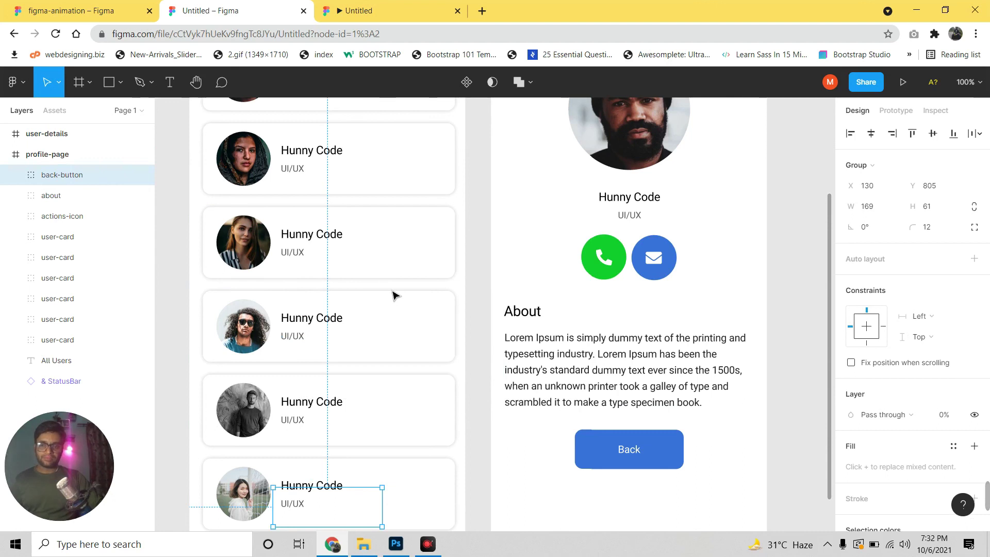
click(367, 6)
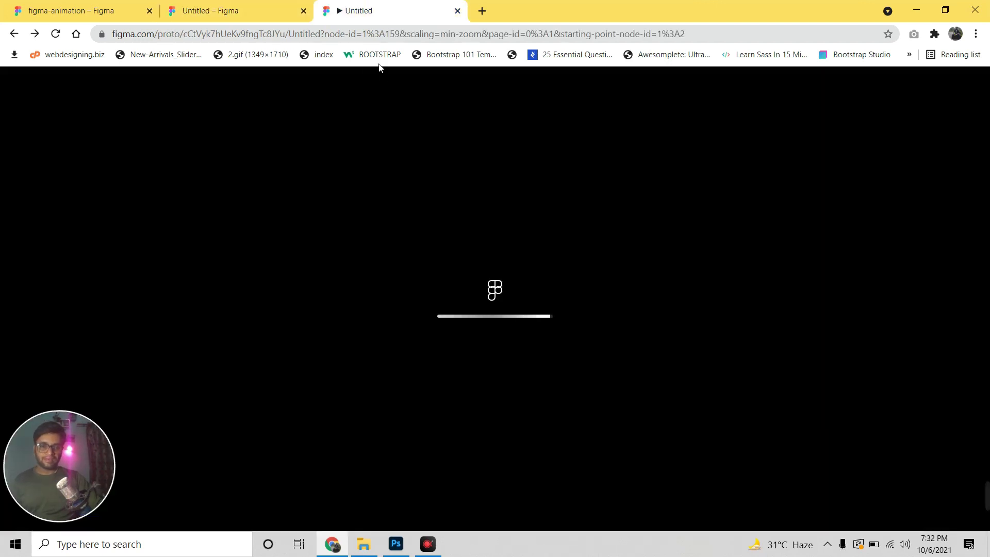
Restart the prototype preview from profile-page and test the card-to-About User transition.
click(457, 10)
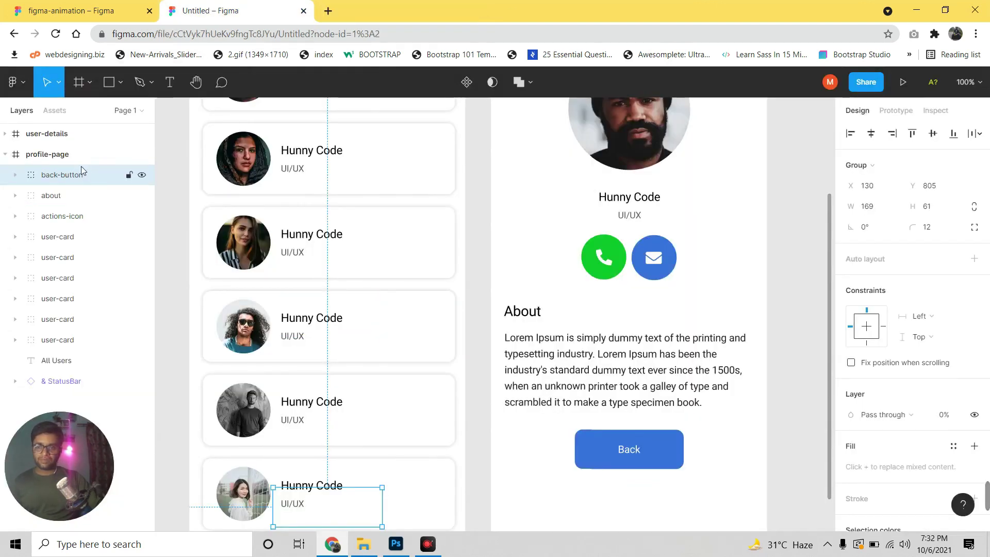
click(37, 155)
click(903, 83)
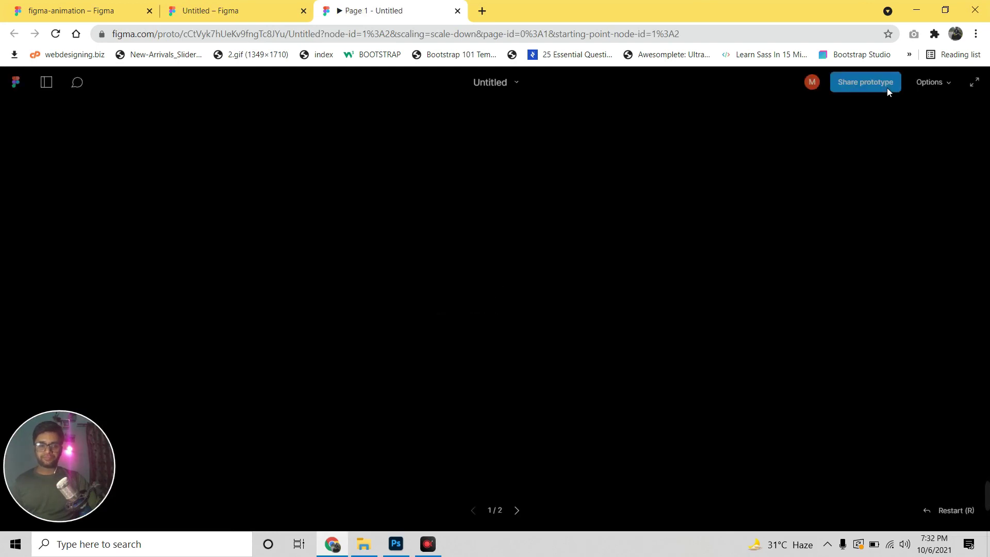
click(539, 198)
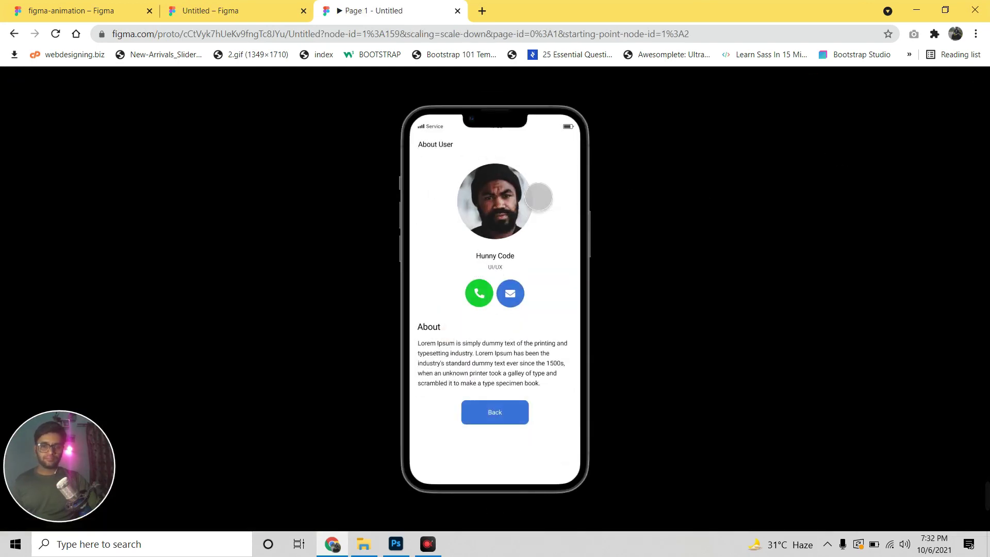
click(14, 34)
click(501, 207)
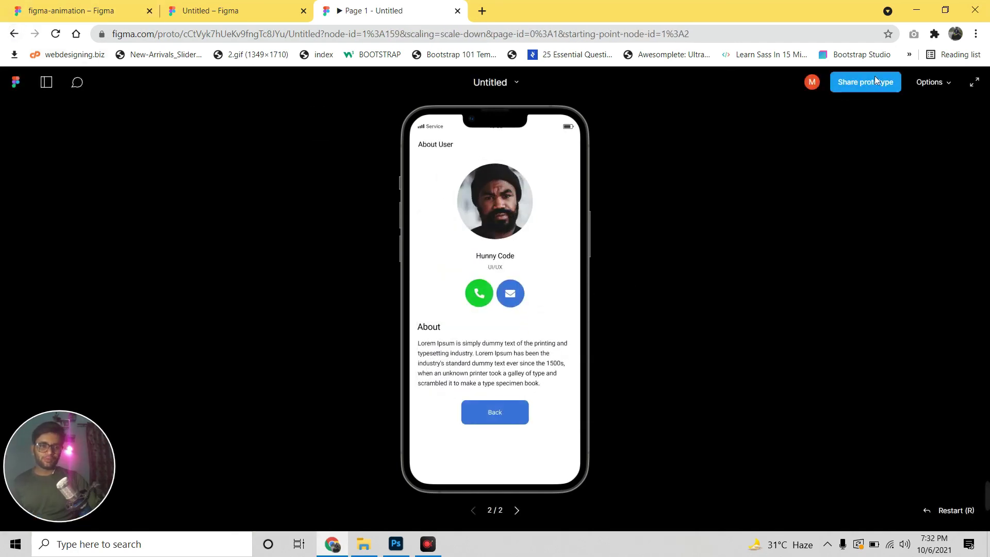
Try enlarged and alternate preview scaling while opening About User from the first card.
click(933, 85)
click(899, 112)
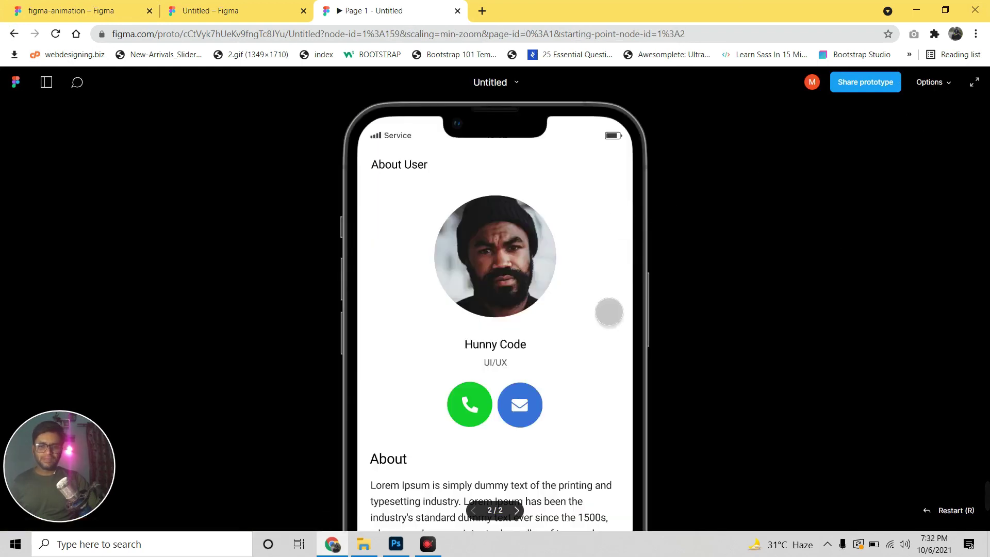
click(15, 33)
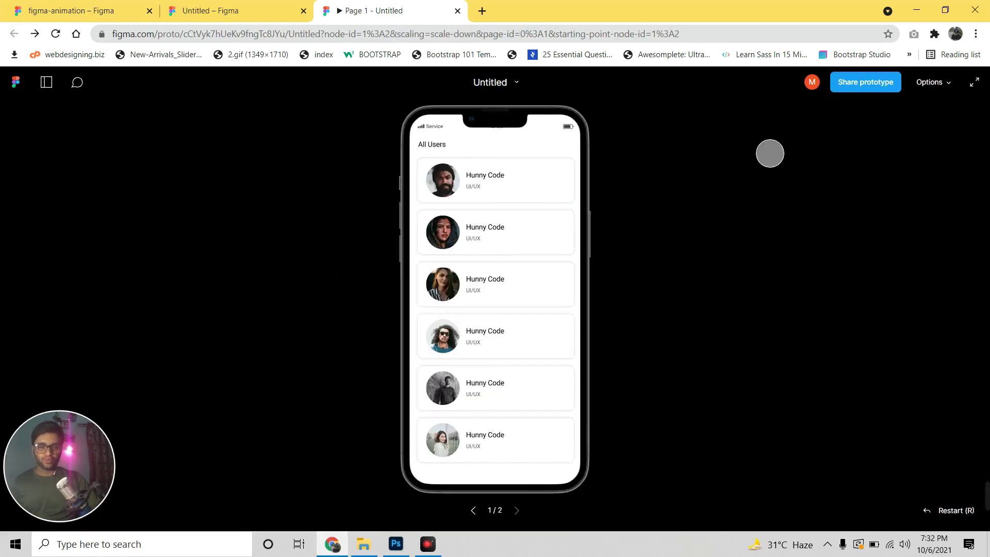
click(929, 84)
click(905, 114)
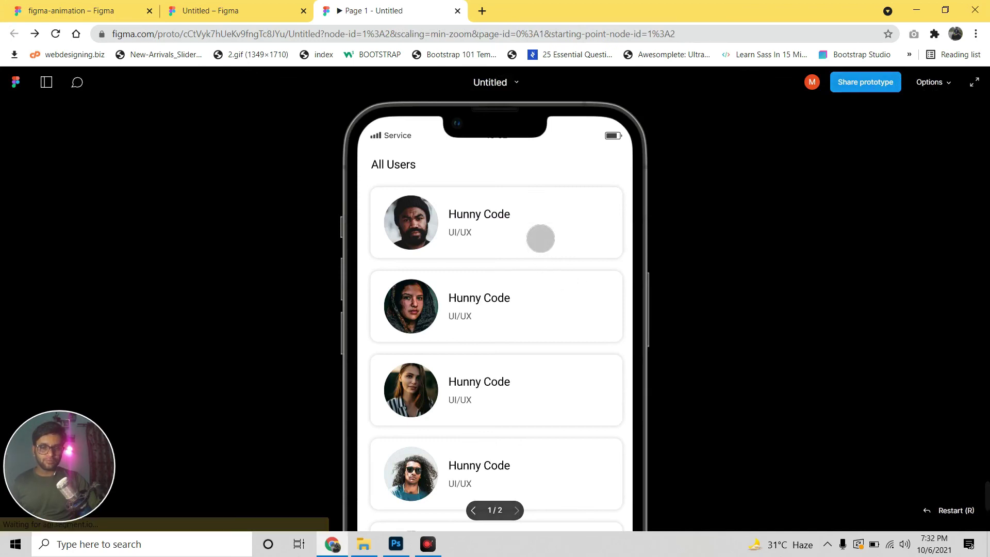
click(540, 237)
key(Left)
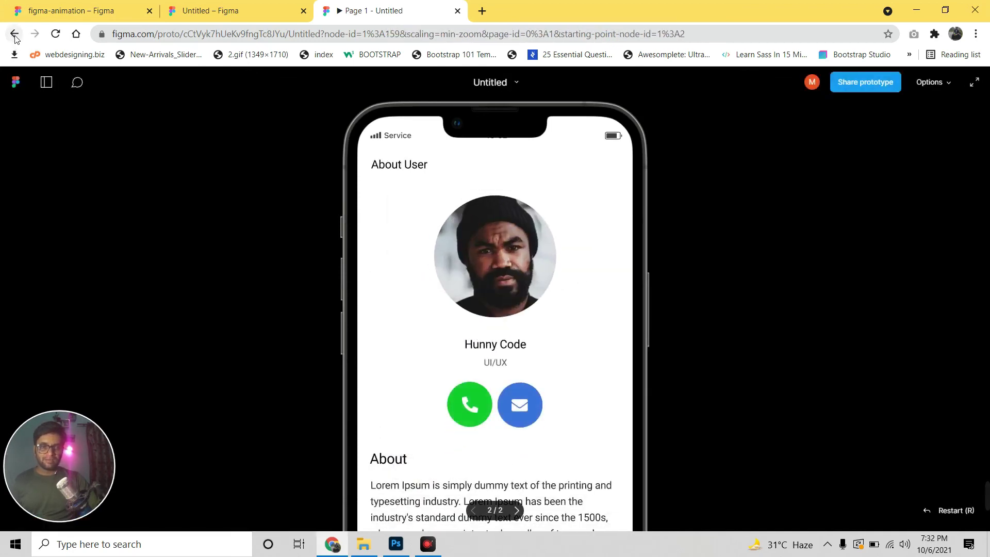
Fit the prototype to the window, retest the card transition, and return to the editor.
click(14, 33)
click(933, 82)
click(902, 128)
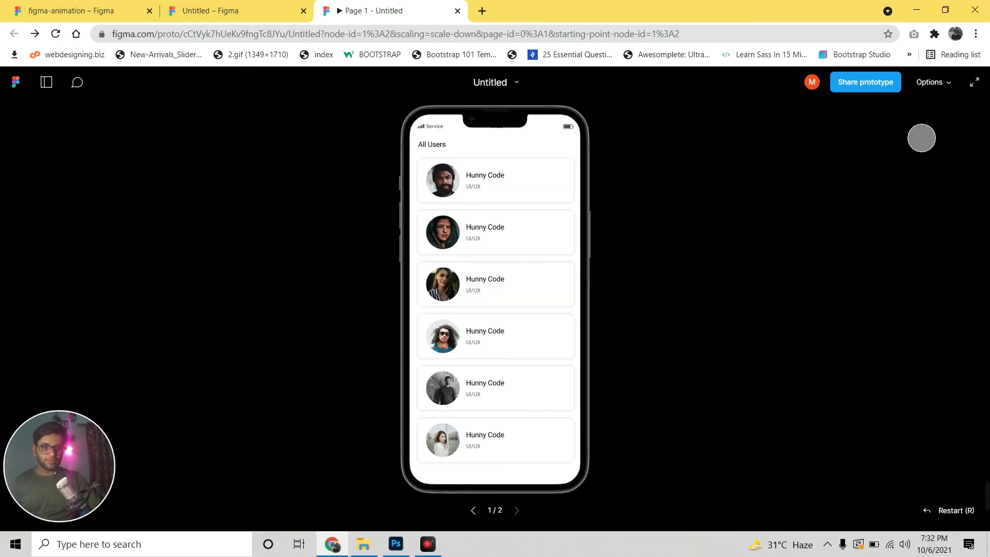
click(533, 195)
click(526, 207)
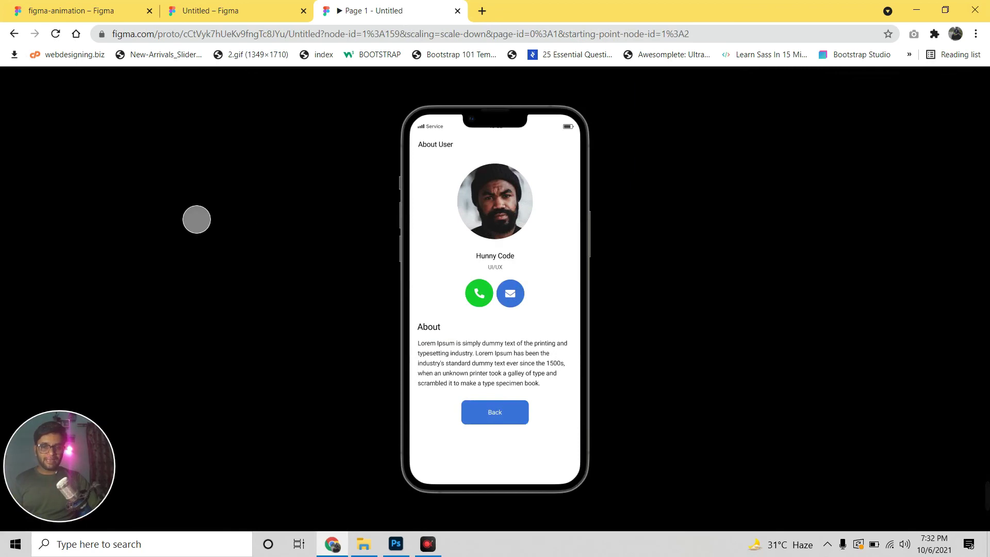
click(201, 4)
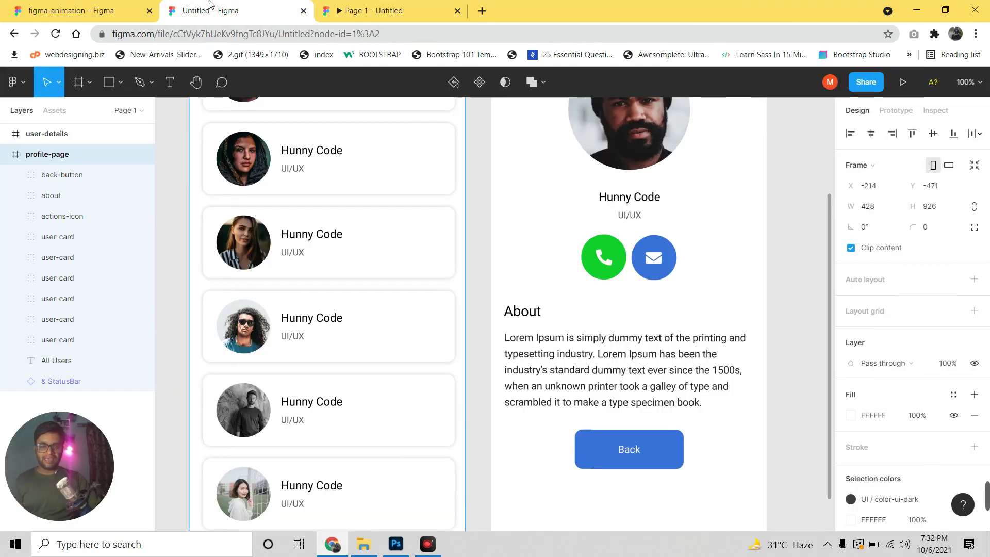
Link the Back button to profile-page on tap with Smart animate, Ease out, 300ms.
click(668, 454)
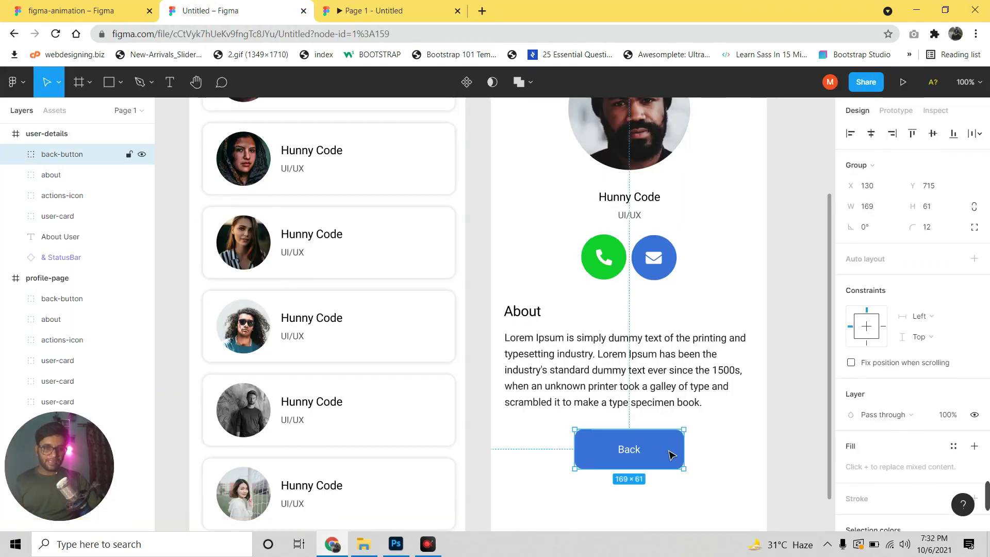
click(896, 111)
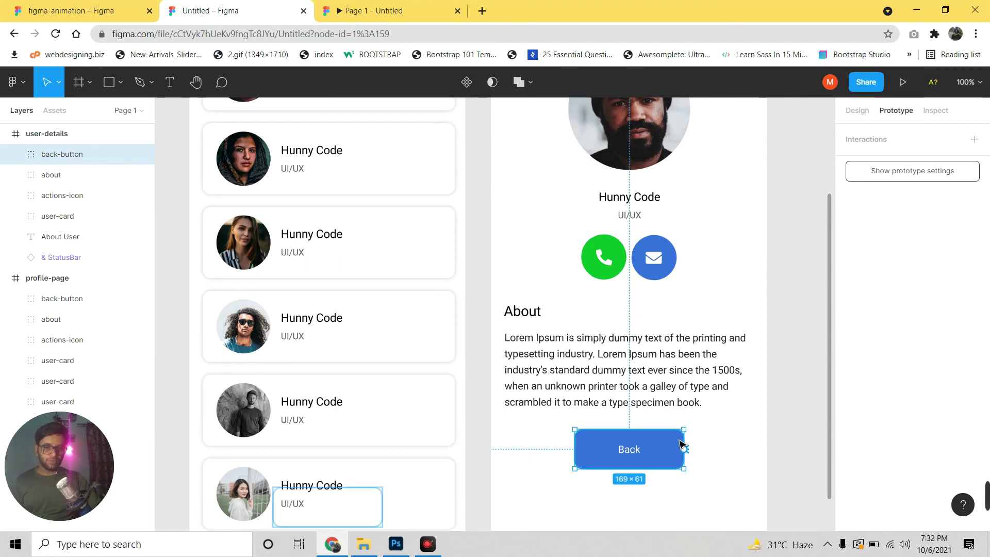
drag(684, 449, 469, 154)
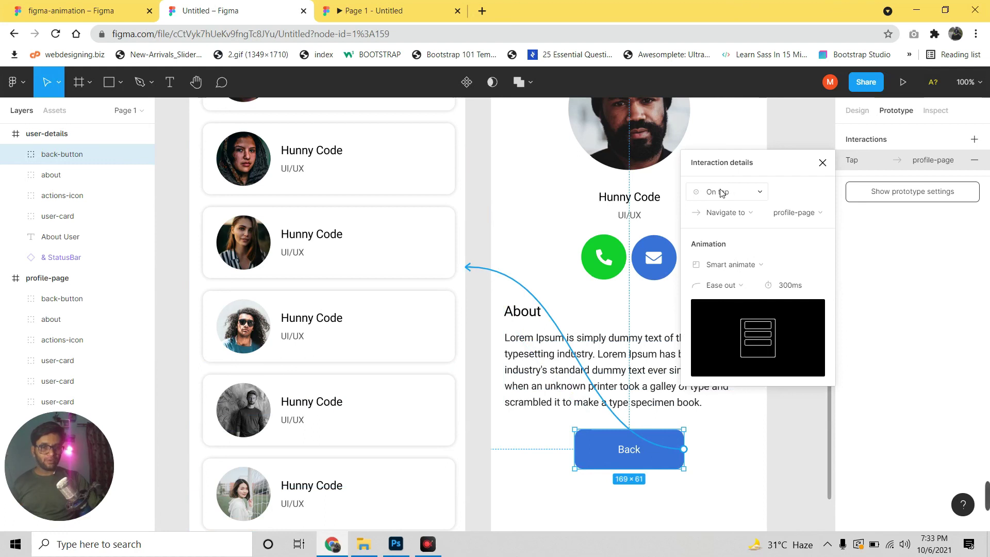
click(731, 265)
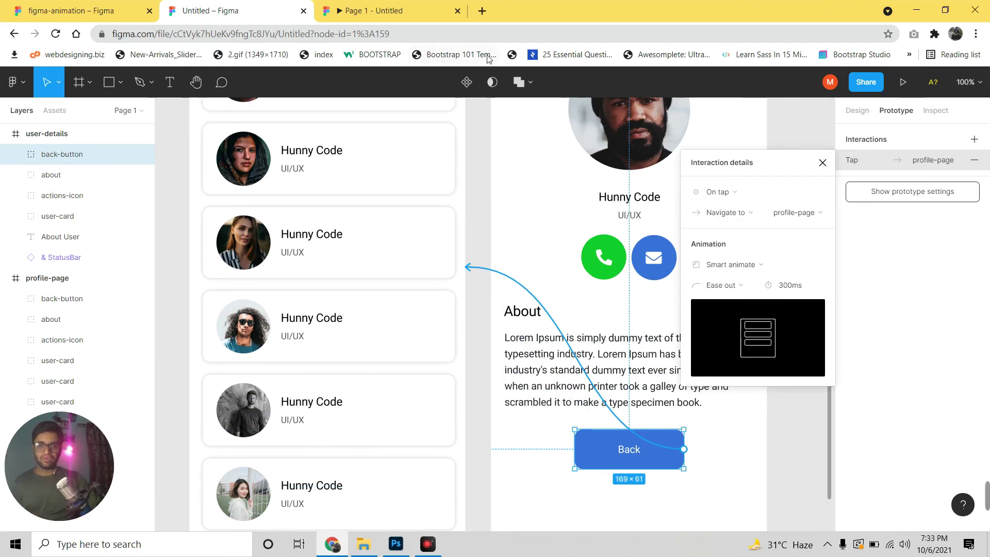
click(443, 11)
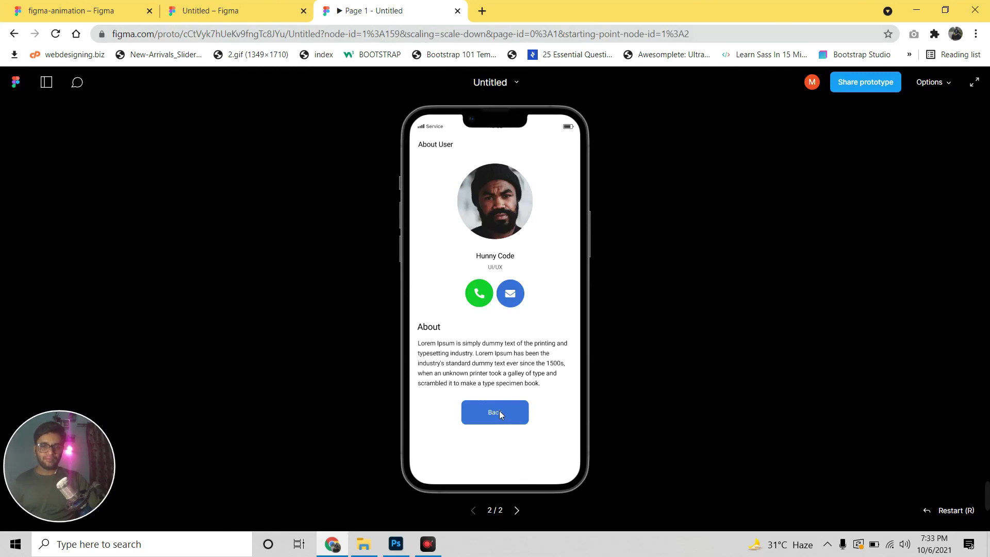
Alternate tapping Back and the first user card to verify both Smart Animate transitions.
click(498, 411)
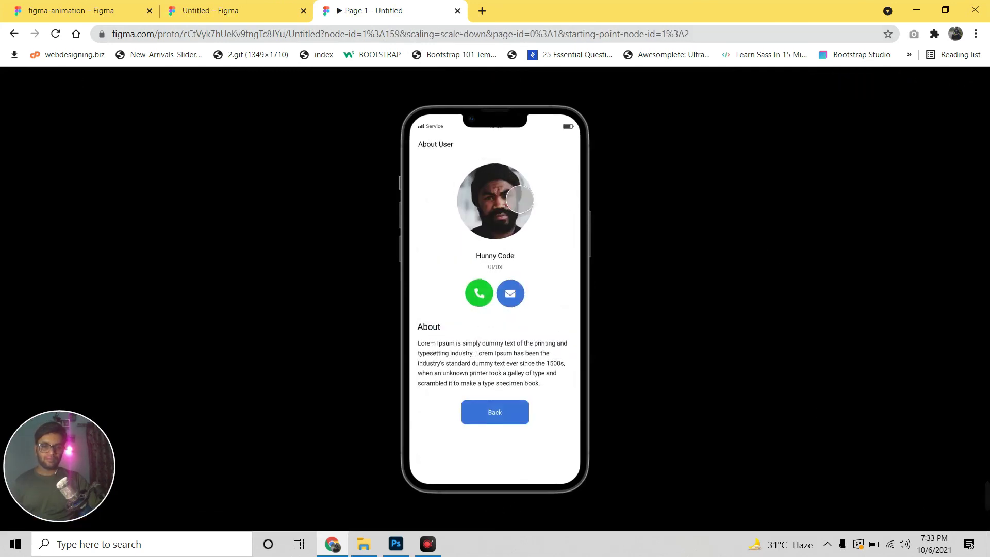
click(520, 428)
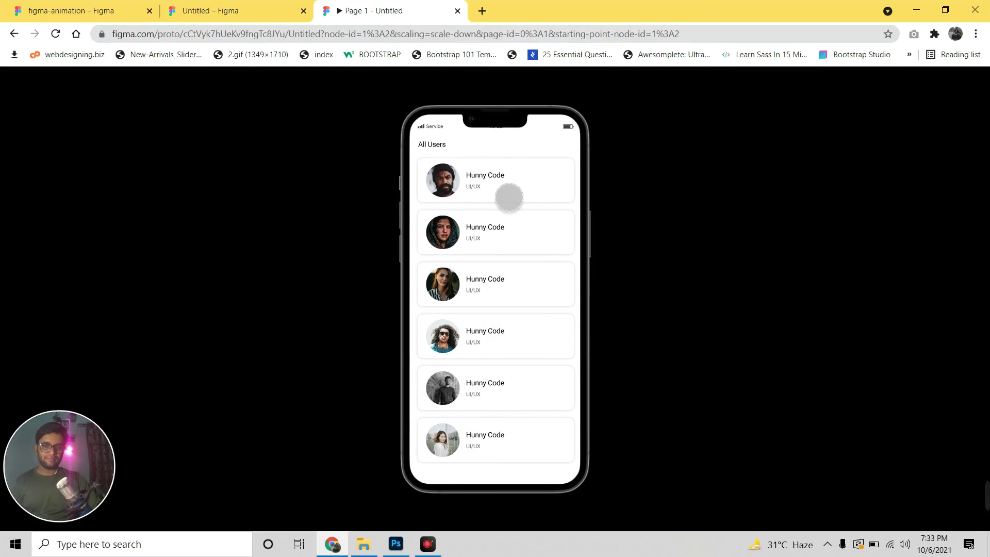
click(509, 198)
click(532, 436)
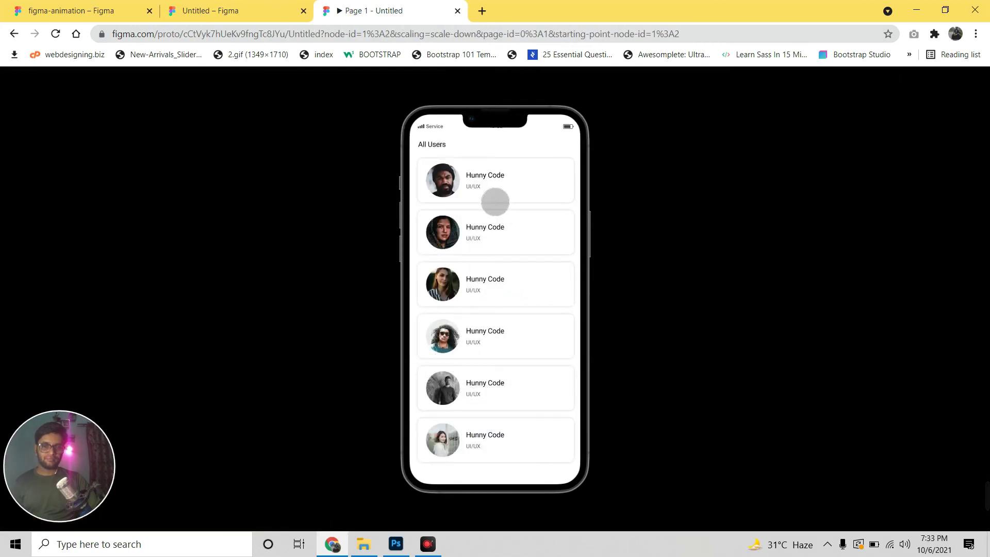
click(496, 200)
click(516, 429)
click(505, 206)
click(524, 428)
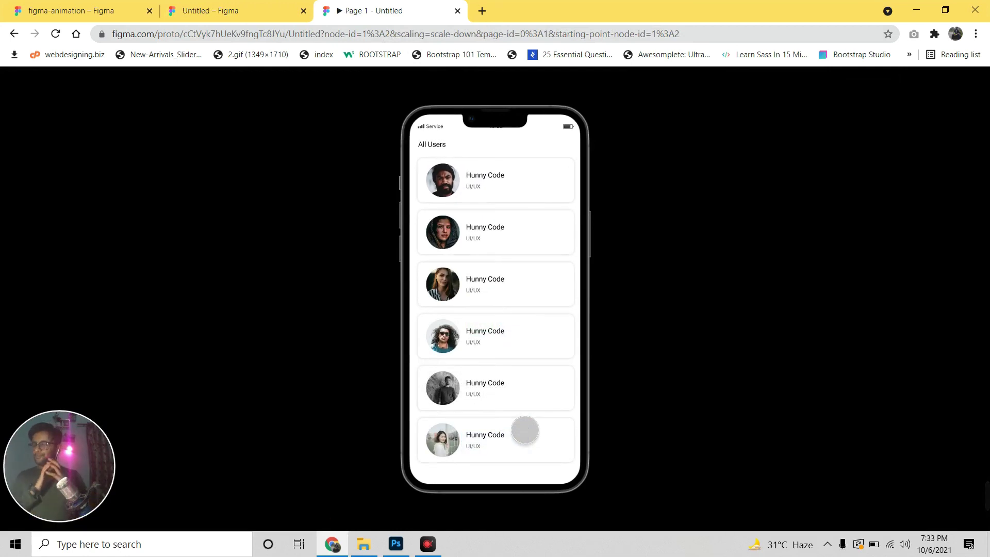